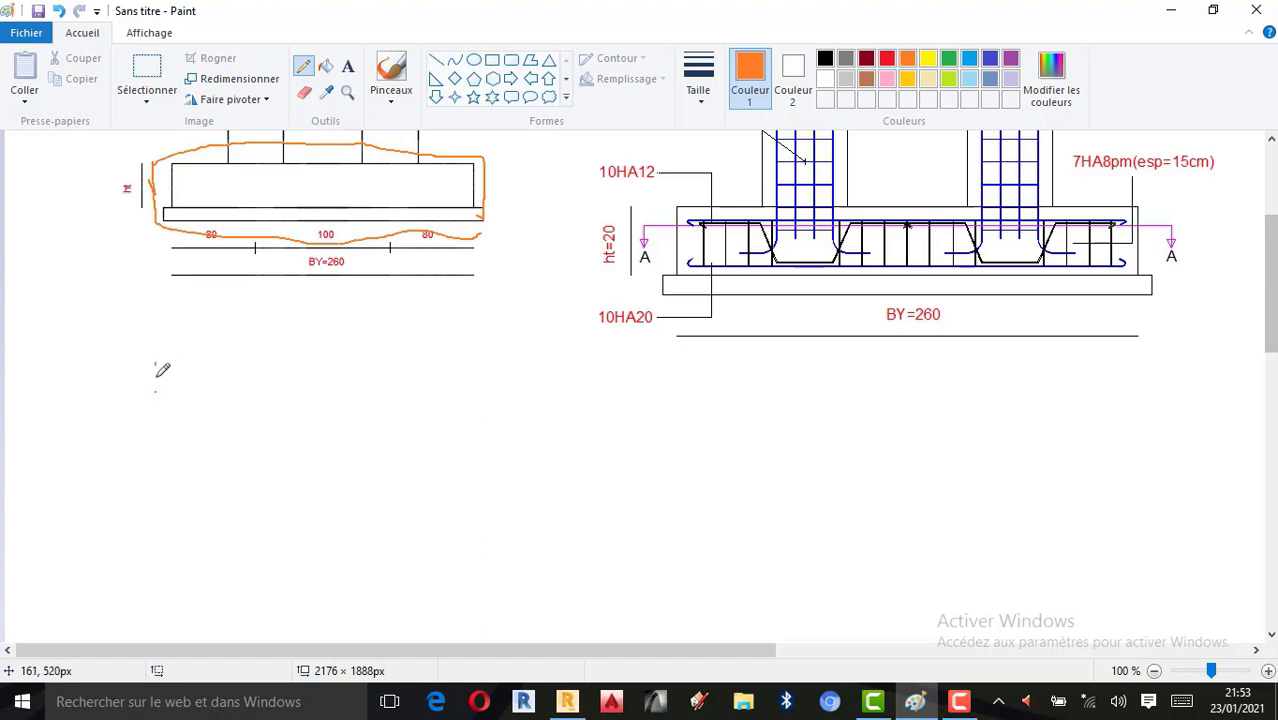
Draw a long orange freehand rectangle below the footing diagrams and handwrite "40 m" beneath it.
mouse_move(155, 364)
left_mouse_down()
mouse_move(154, 404)
mouse_move(200, 355)
mouse_move(919, 357)
left_mouse_up()
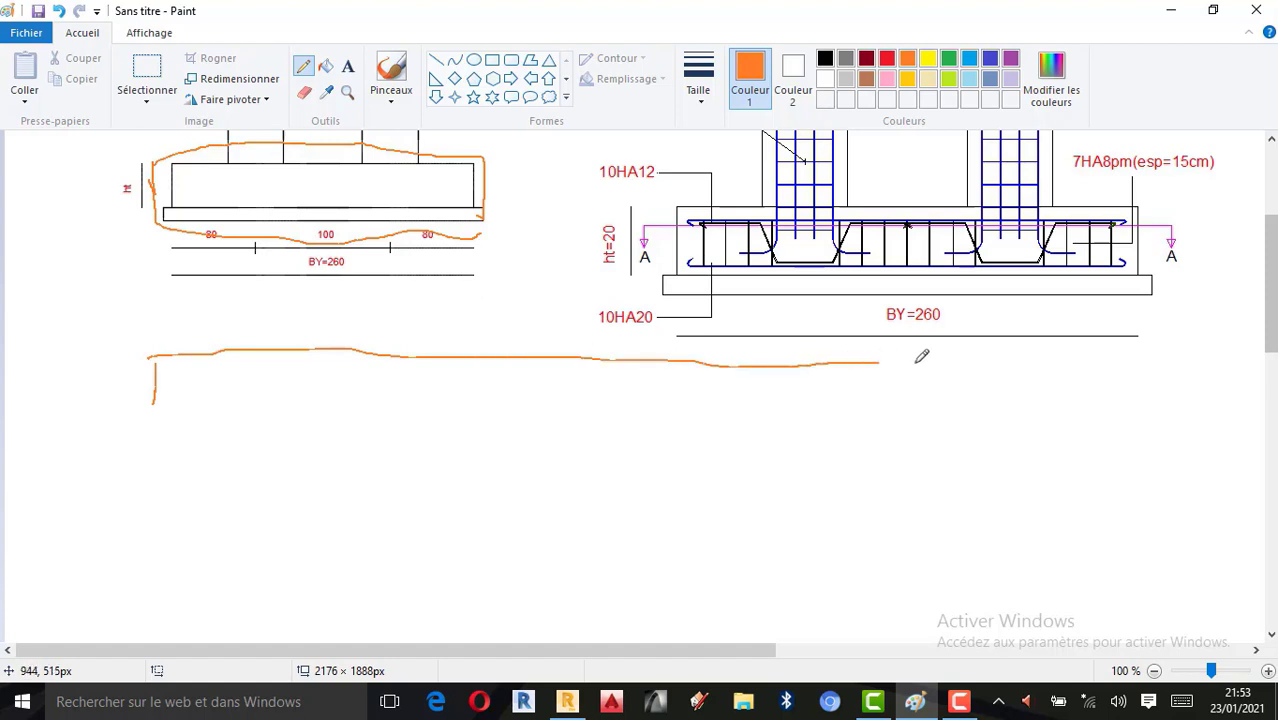
mouse_move(157, 391)
left_mouse_down()
mouse_move(157, 527)
mouse_move(970, 521)
left_mouse_up()
left_click_drag(933, 365, 947, 508)
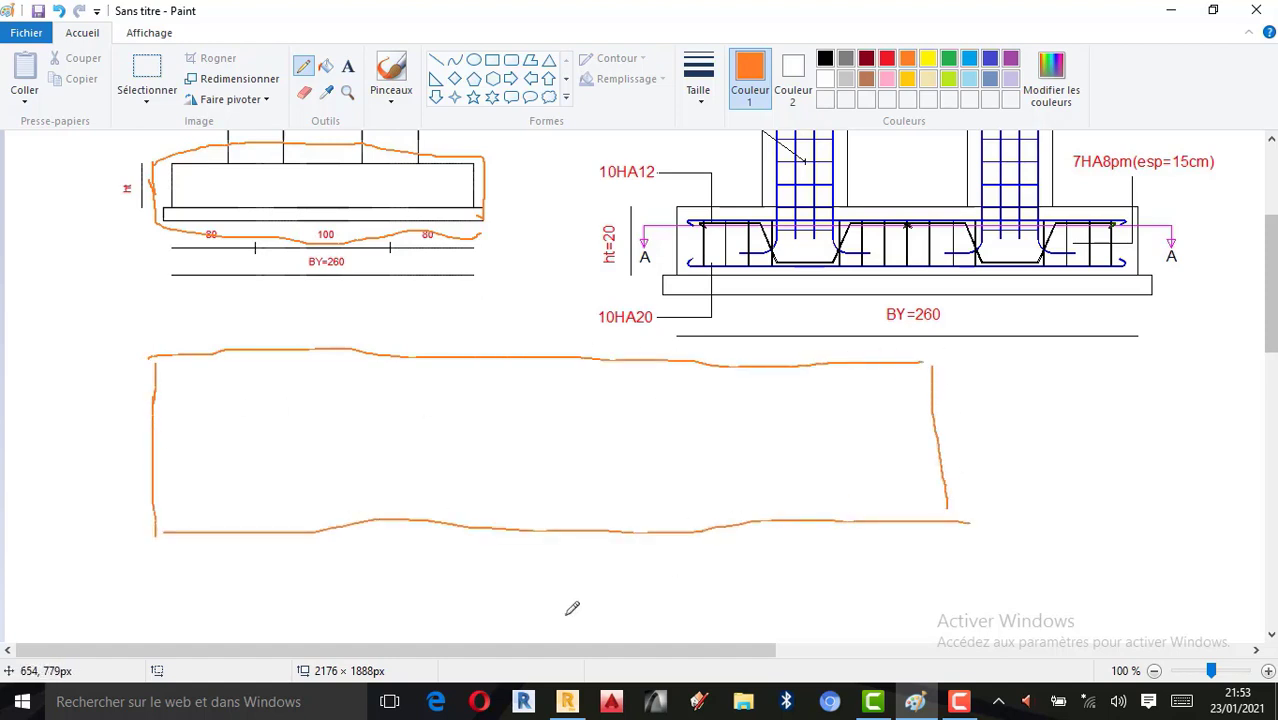
mouse_move(490, 566)
left_mouse_down()
mouse_move(550, 580)
mouse_move(536, 607)
mouse_move(584, 580)
mouse_move(565, 582)
mouse_move(641, 577)
mouse_move(669, 603)
mouse_move(643, 595)
left_mouse_up()
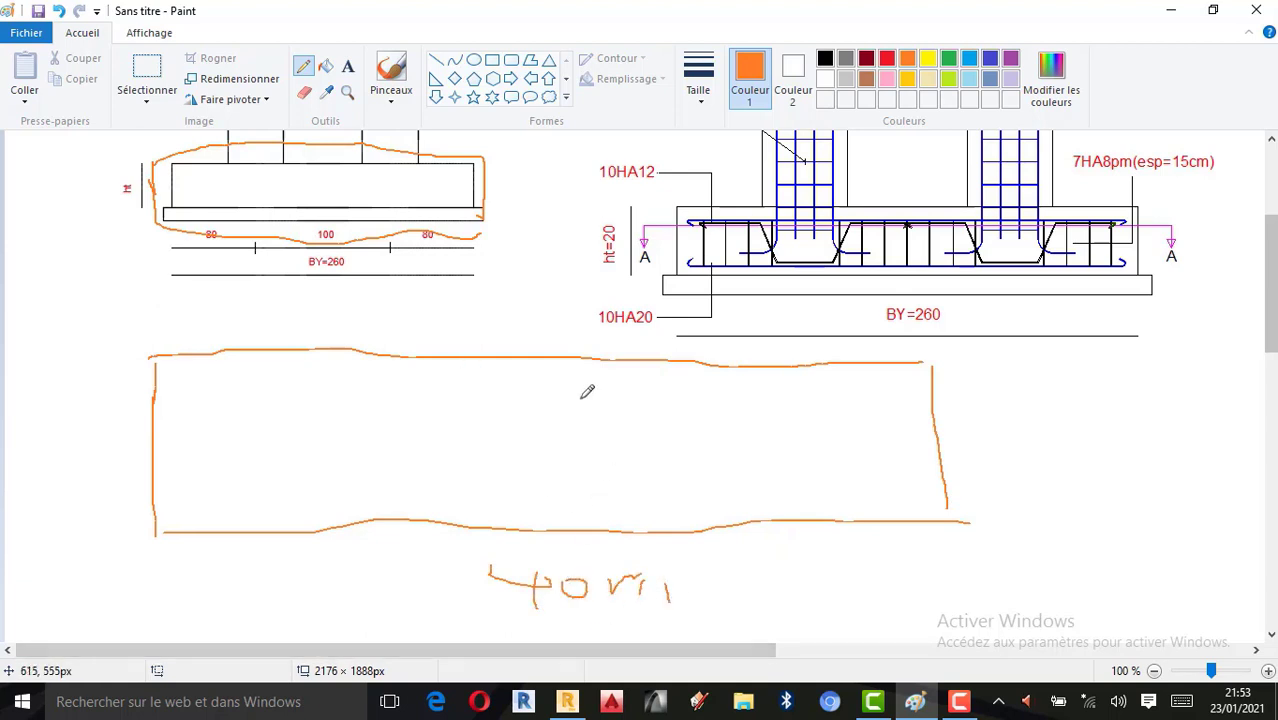
Draw two close parallel vertical lines in dark red across the middle of the rectangle to mark a joint.
left_click(873, 60)
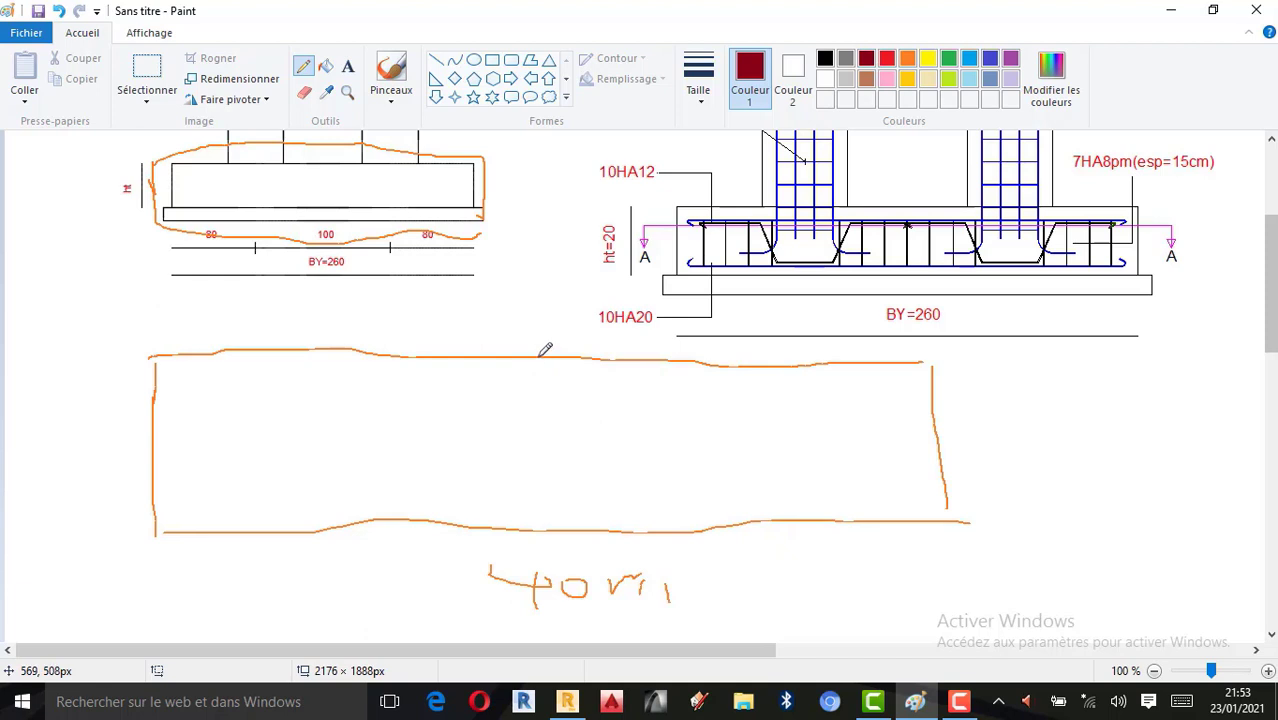
left_click_drag(540, 354, 540, 531)
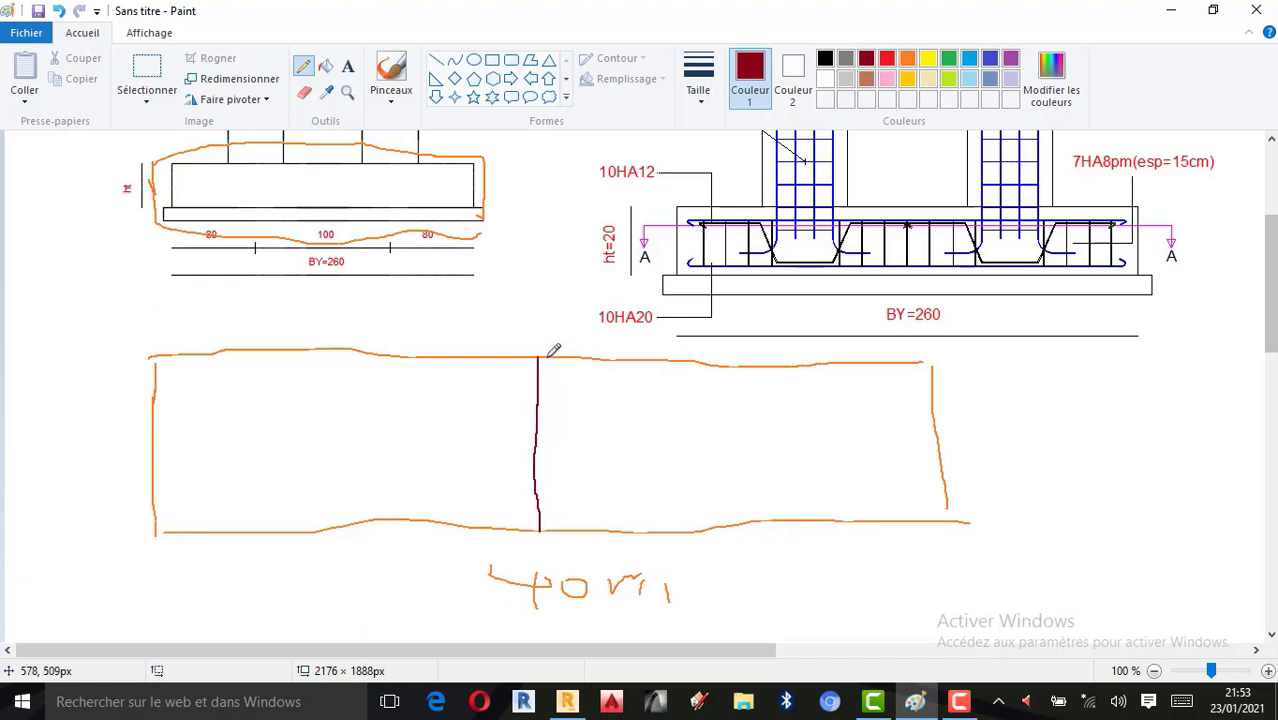
left_click_drag(555, 357, 558, 532)
Mark the lengths of the rectangle's two halves with dark red dimension lines, each labelled 20.
left_click_drag(157, 529, 528, 522)
left_click_drag(162, 578, 536, 606)
mouse_move(333, 557)
left_mouse_down()
mouse_move(376, 552)
mouse_move(388, 565)
left_mouse_up()
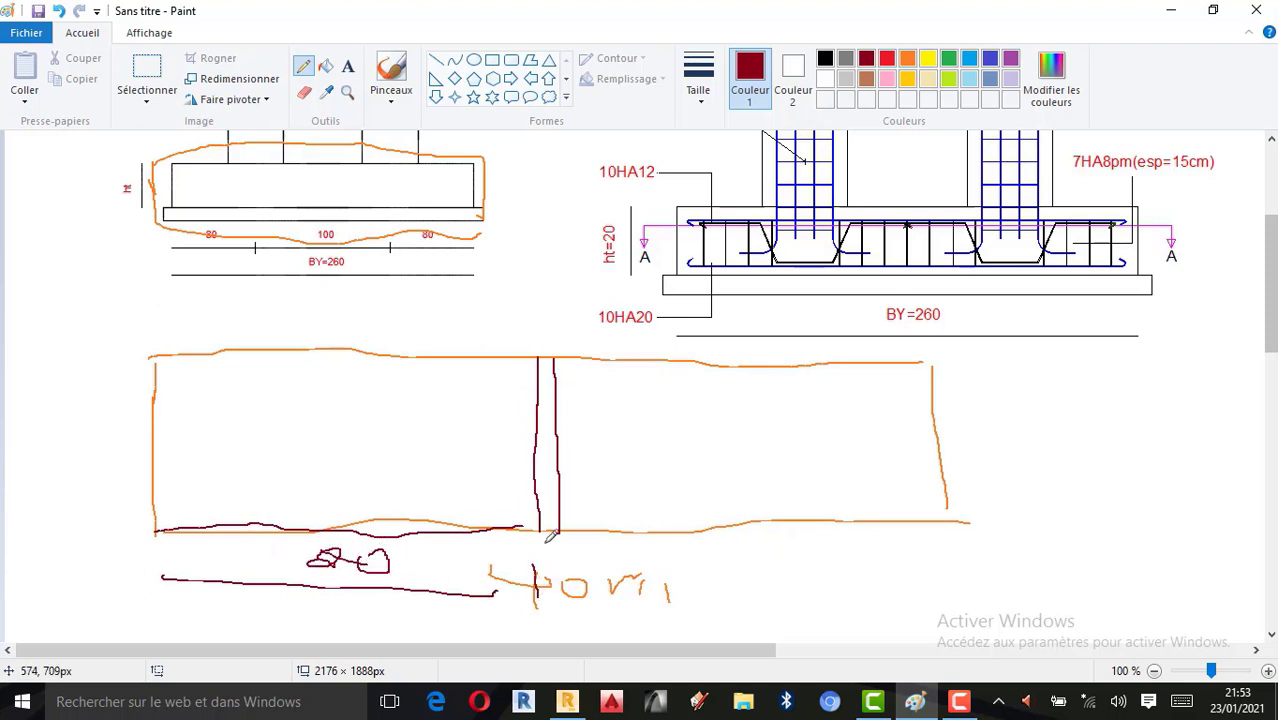
left_click_drag(560, 546, 560, 560)
left_click_drag(541, 547, 541, 561)
left_click_drag(600, 604, 980, 600)
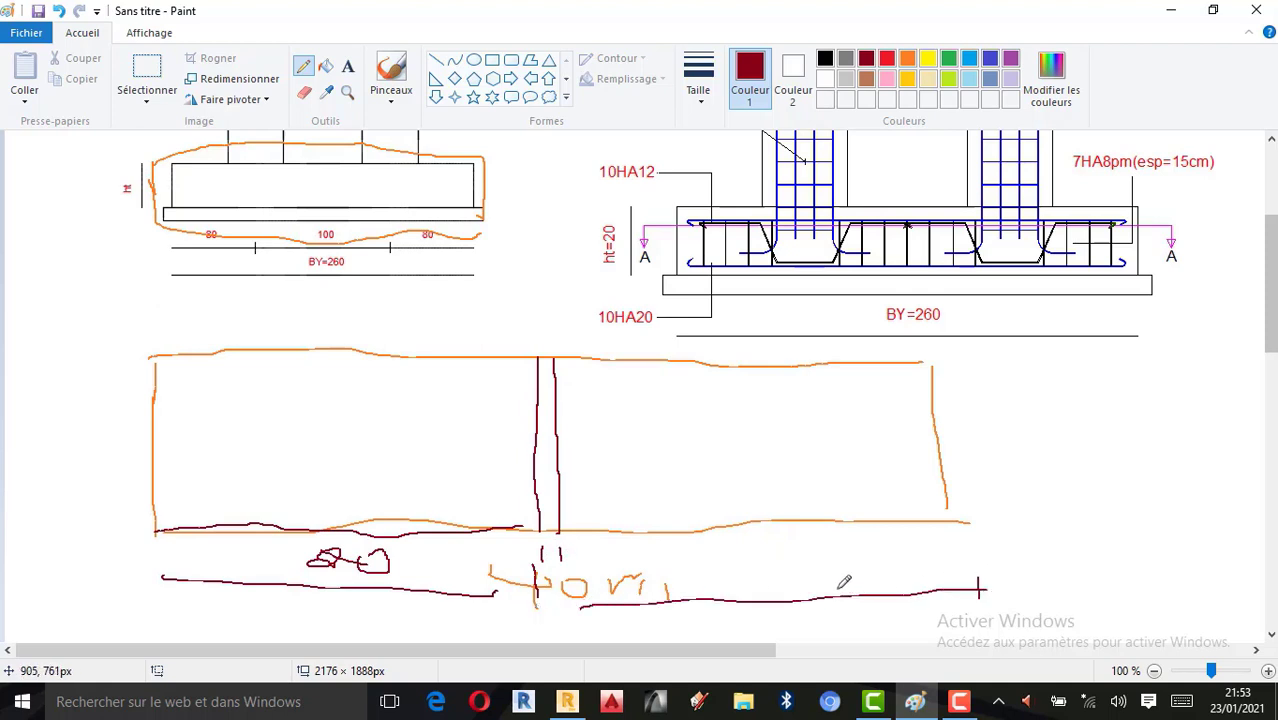
mouse_move(736, 555)
left_mouse_down()
mouse_move(744, 572)
mouse_move(795, 572)
mouse_move(776, 549)
left_mouse_up()
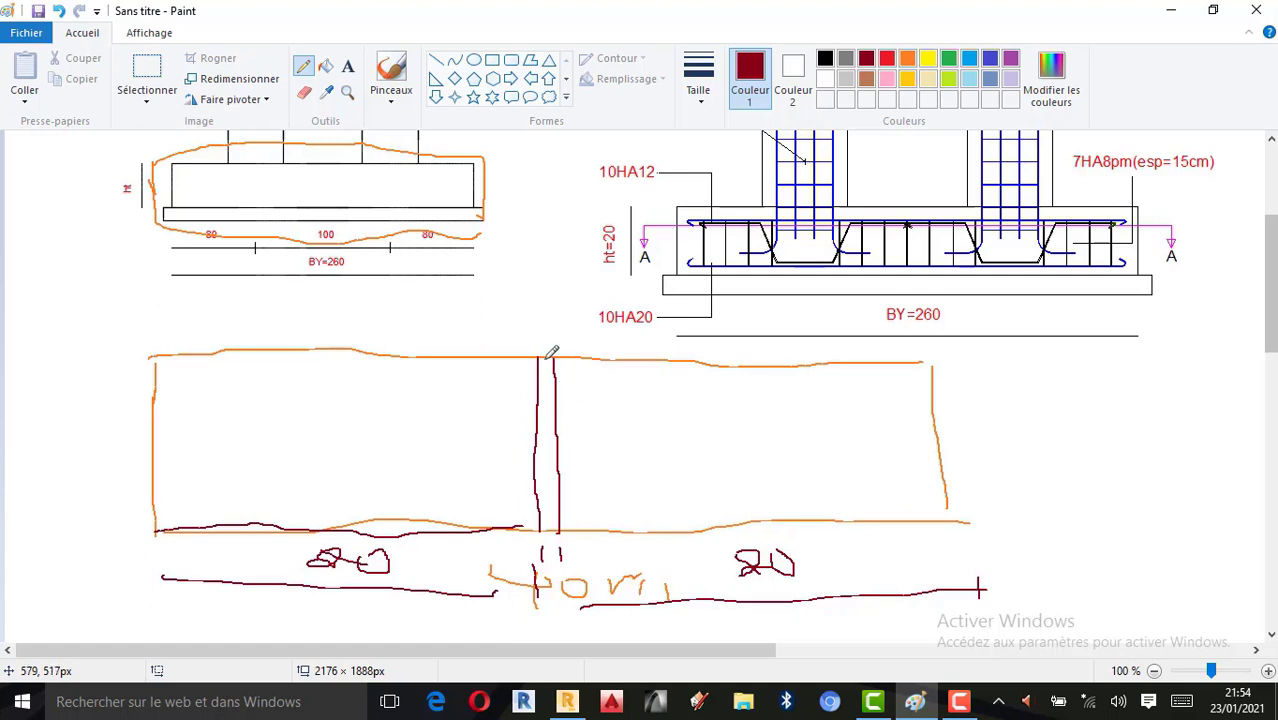
Sketch dark red column lines along both sides of the central joint and label the gap 5 cm above it.
left_click_drag(538, 388, 530, 535)
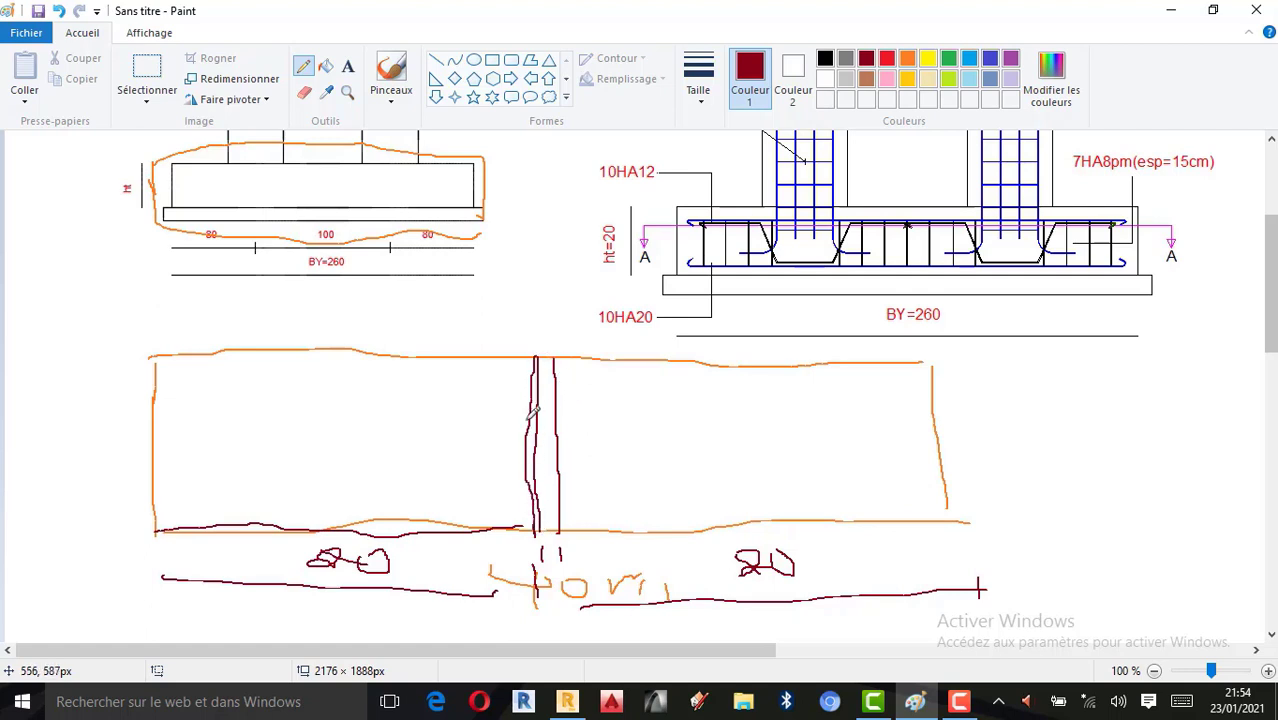
left_click_drag(541, 420, 535, 500)
left_click_drag(560, 355, 560, 528)
left_click_drag(527, 358, 531, 525)
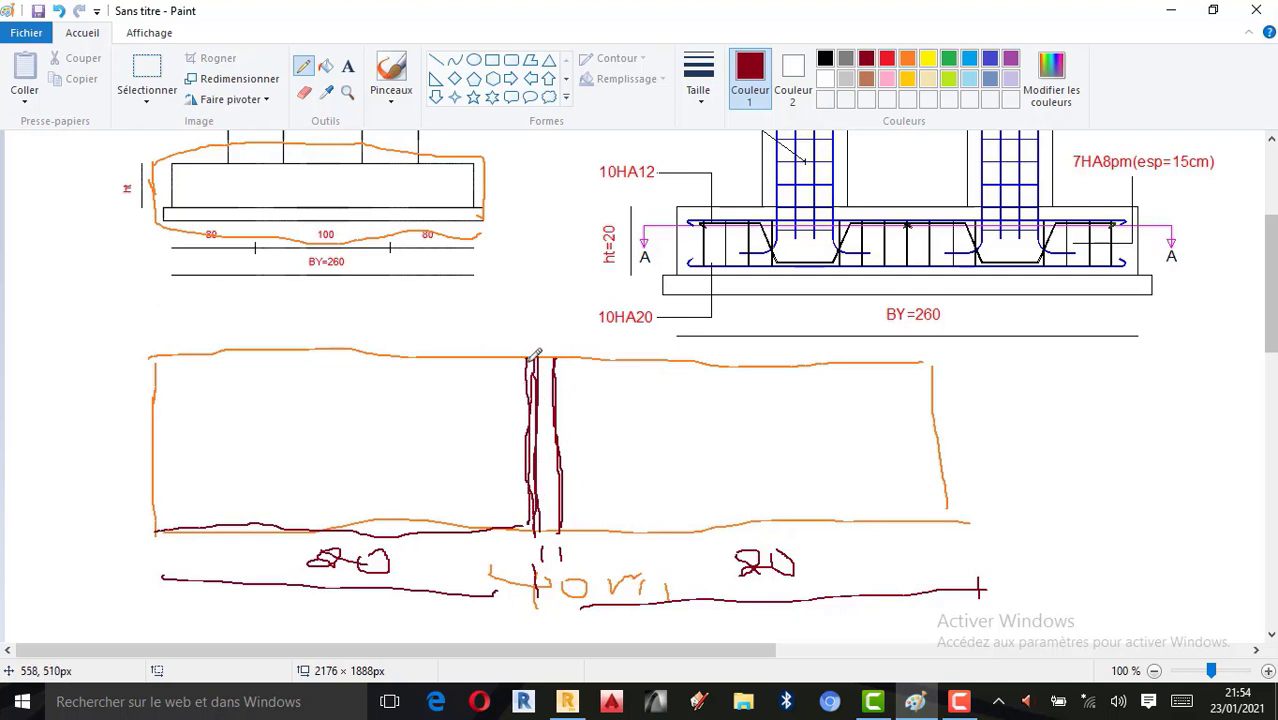
left_click_drag(535, 355, 530, 527)
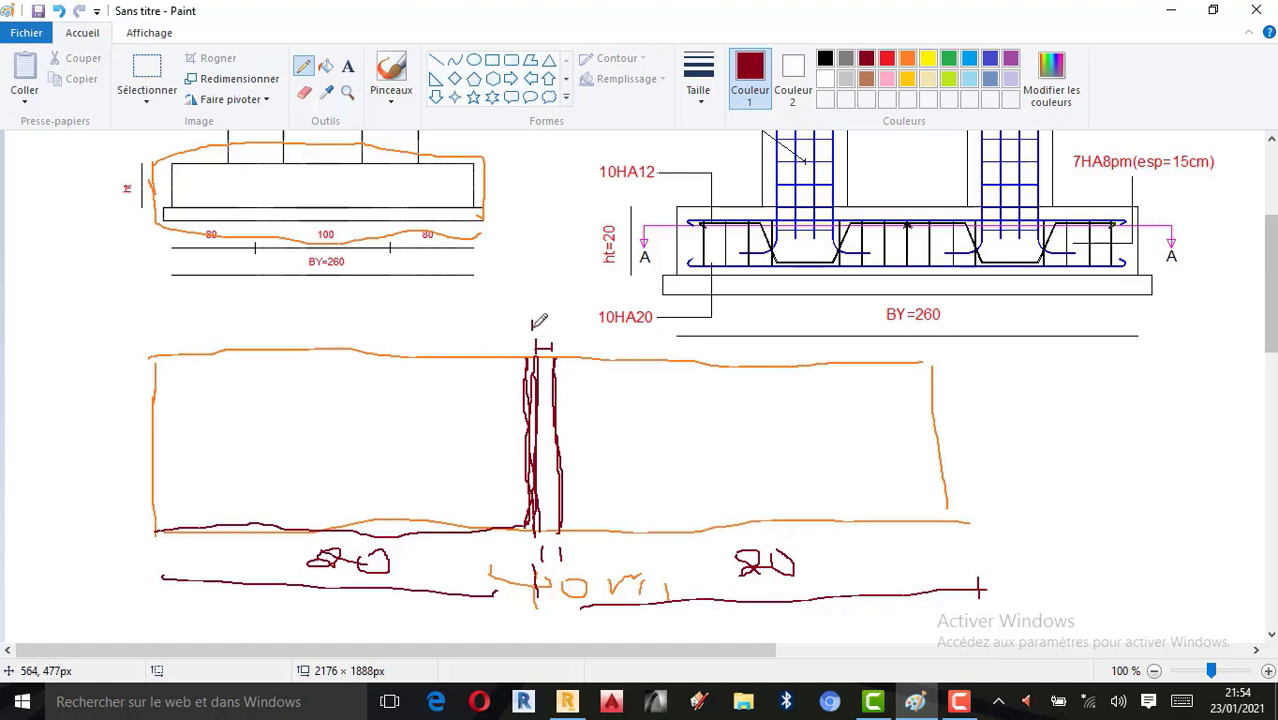
mouse_move(538, 316)
left_mouse_down()
mouse_move(530, 331)
mouse_move(536, 308)
mouse_move(576, 332)
left_mouse_up()
left_click_drag(531, 373, 526, 532)
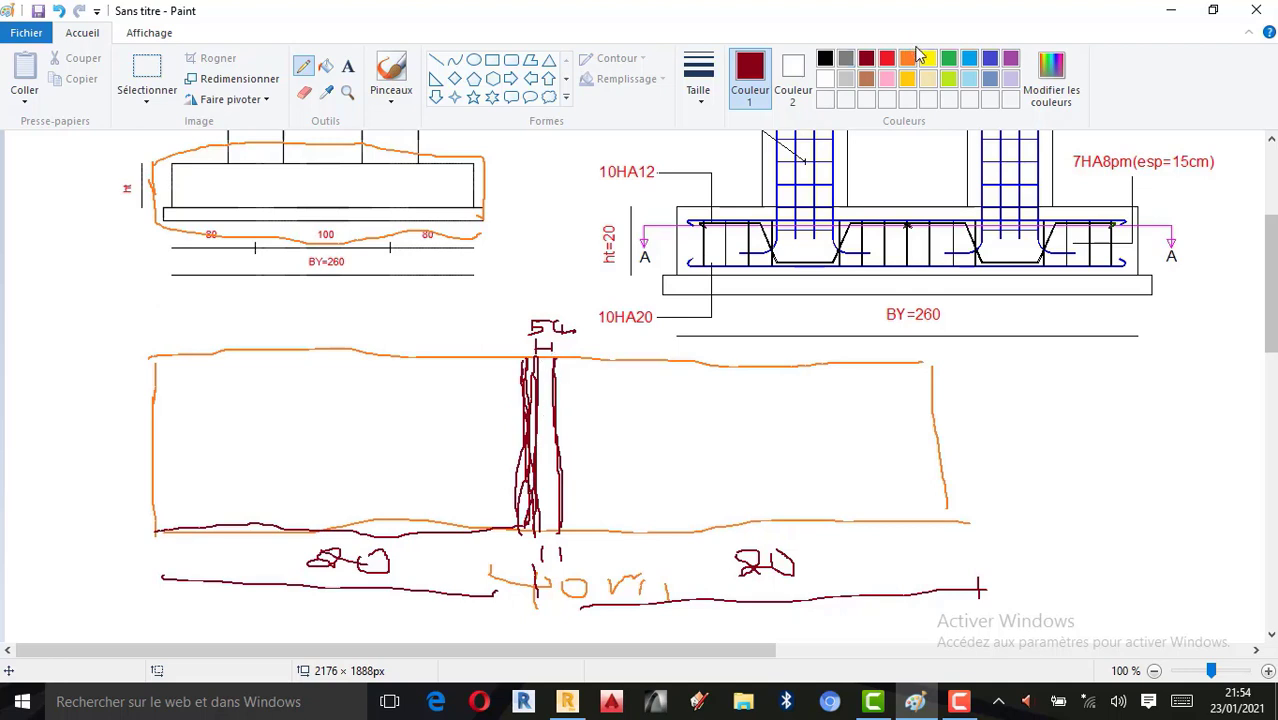
left_click_drag(570, 358, 571, 527)
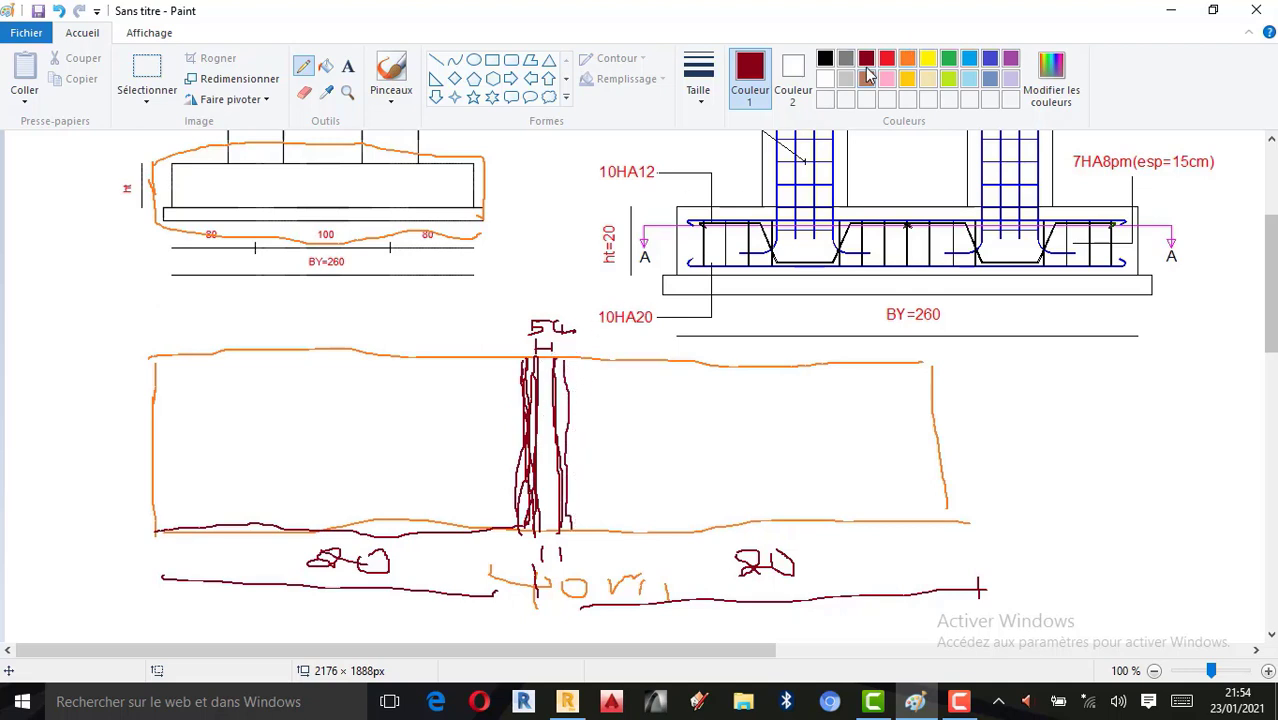
Trace the columns on both sides of the joint in yellow.
left_click(928, 59)
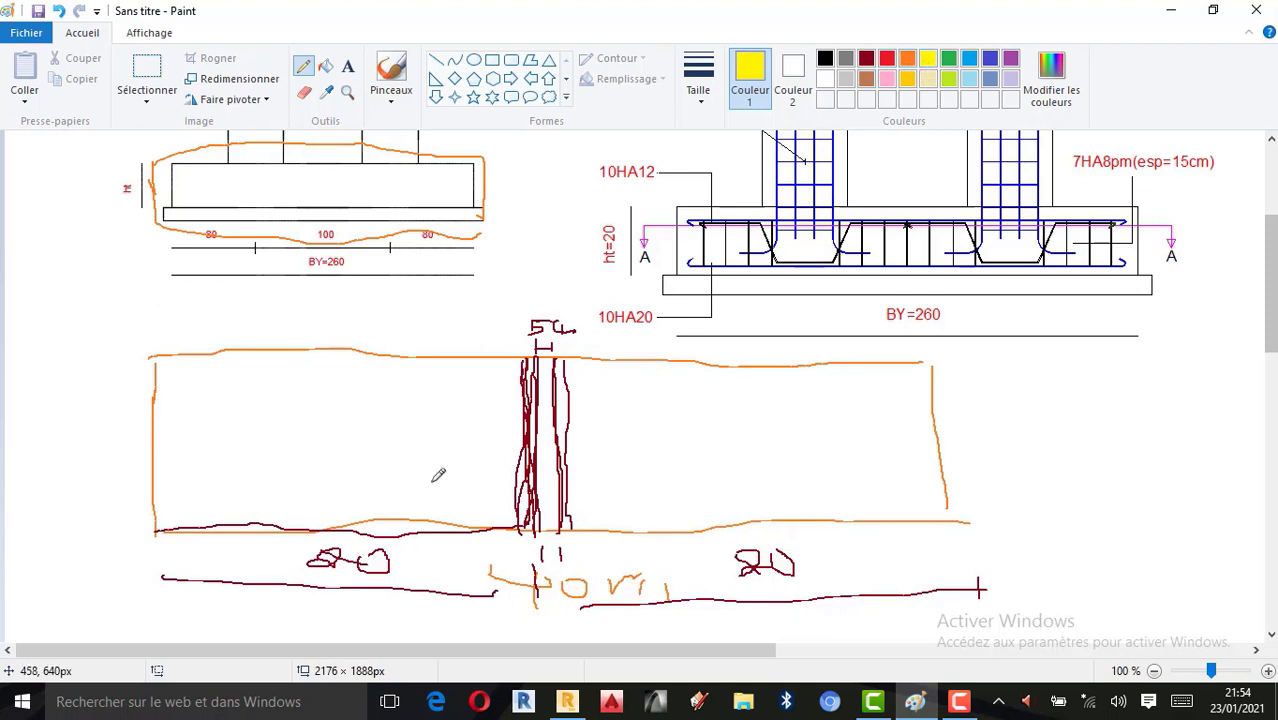
left_click_drag(533, 353, 532, 510)
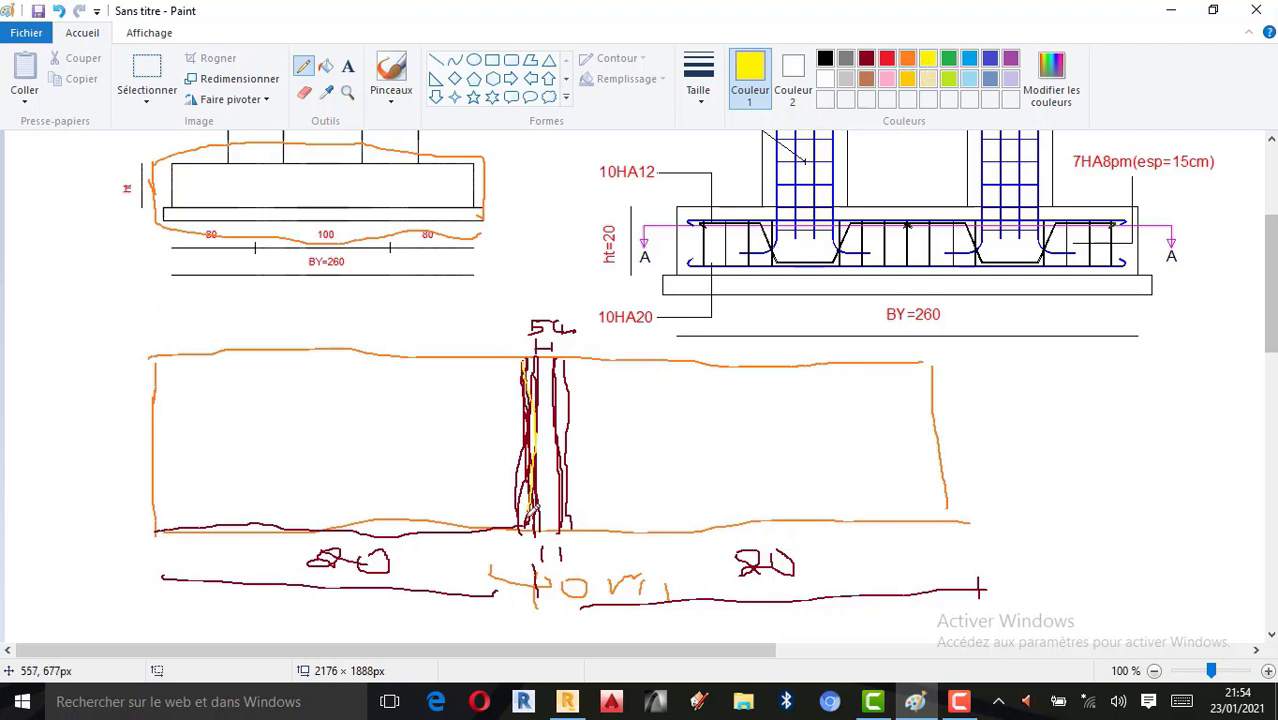
left_click_drag(527, 369, 540, 512)
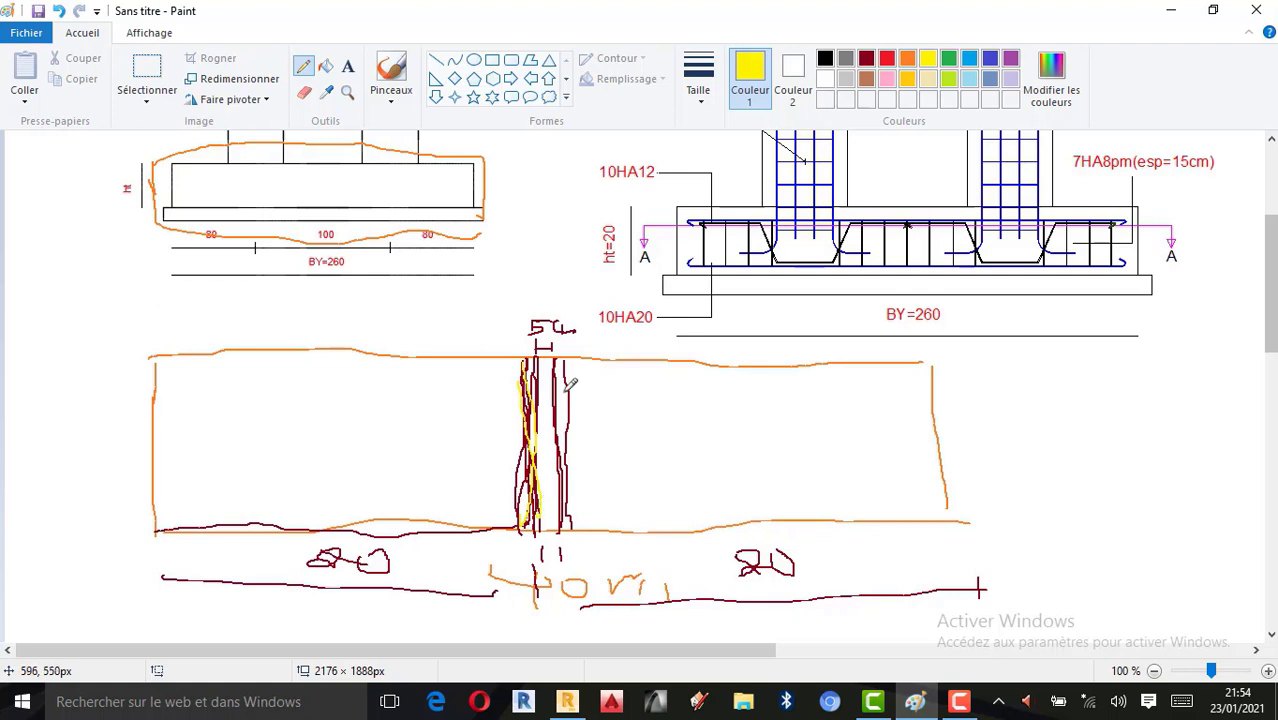
left_click_drag(562, 382, 552, 514)
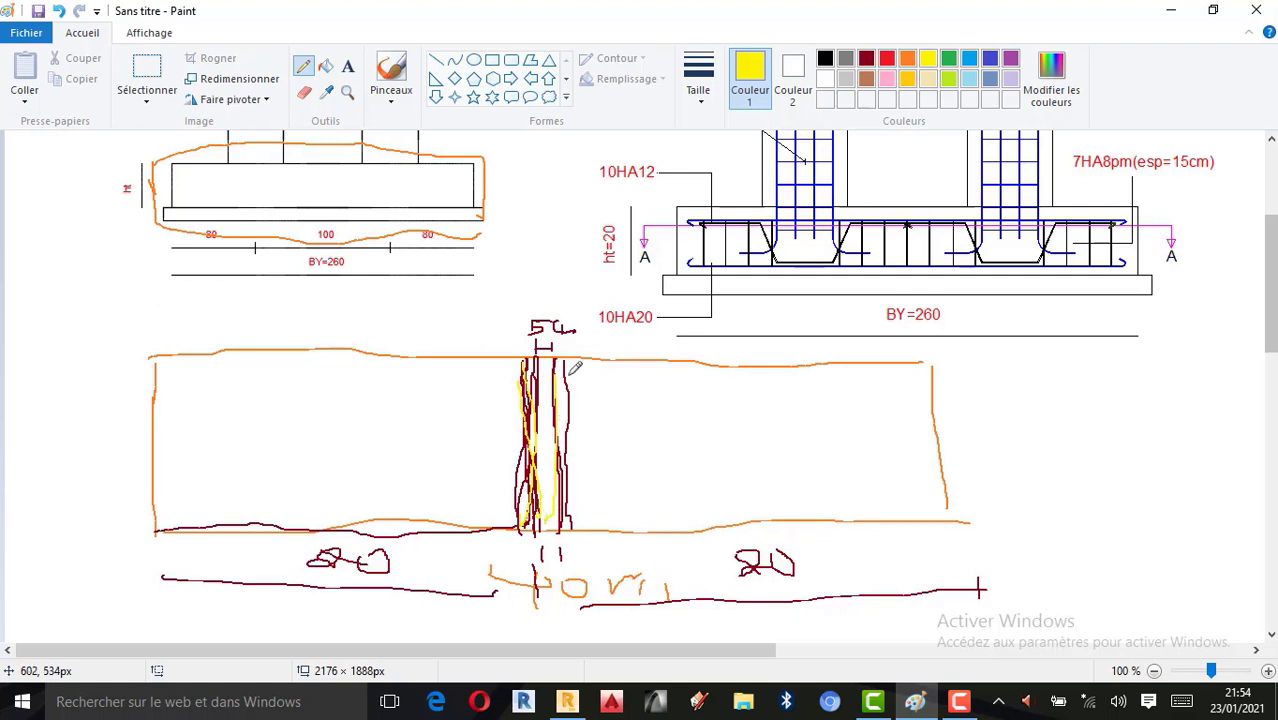
left_click_drag(575, 368, 574, 450)
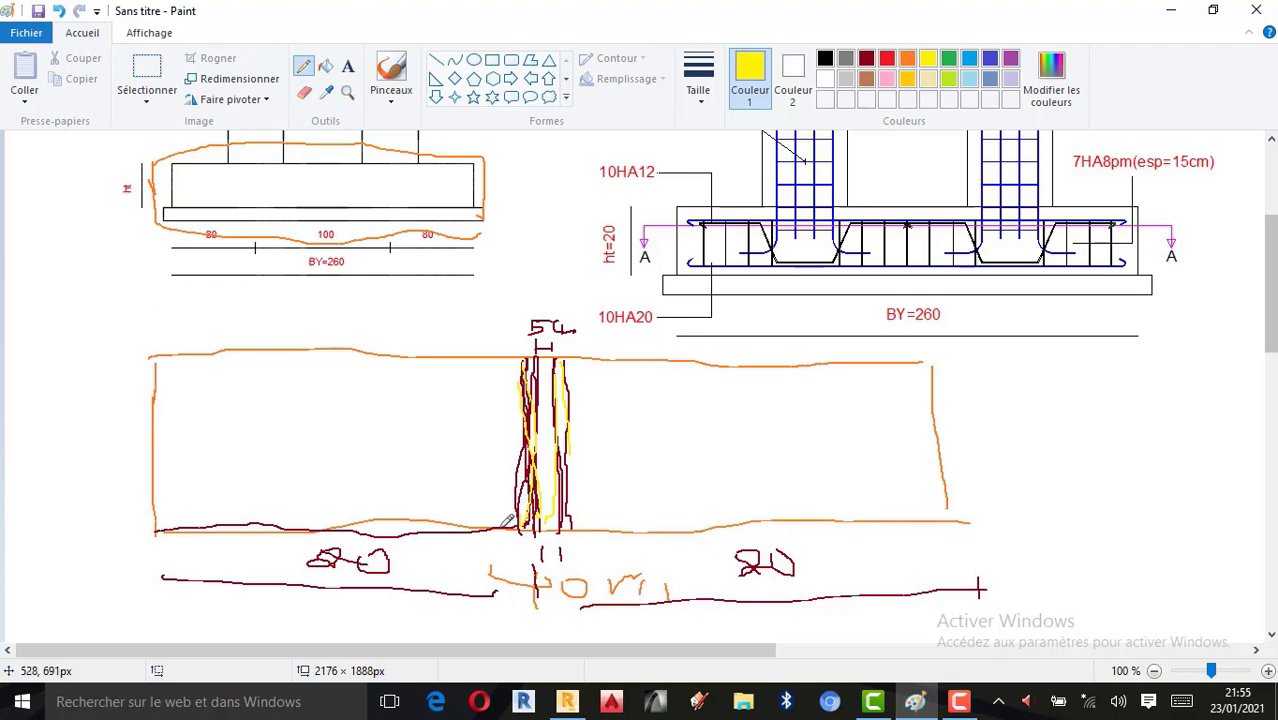
Outline a shared rectangular footing in yellow at the base of the two columns beside the joint.
mouse_move(490, 530)
left_mouse_down()
mouse_move(489, 543)
mouse_move(602, 549)
left_mouse_up()
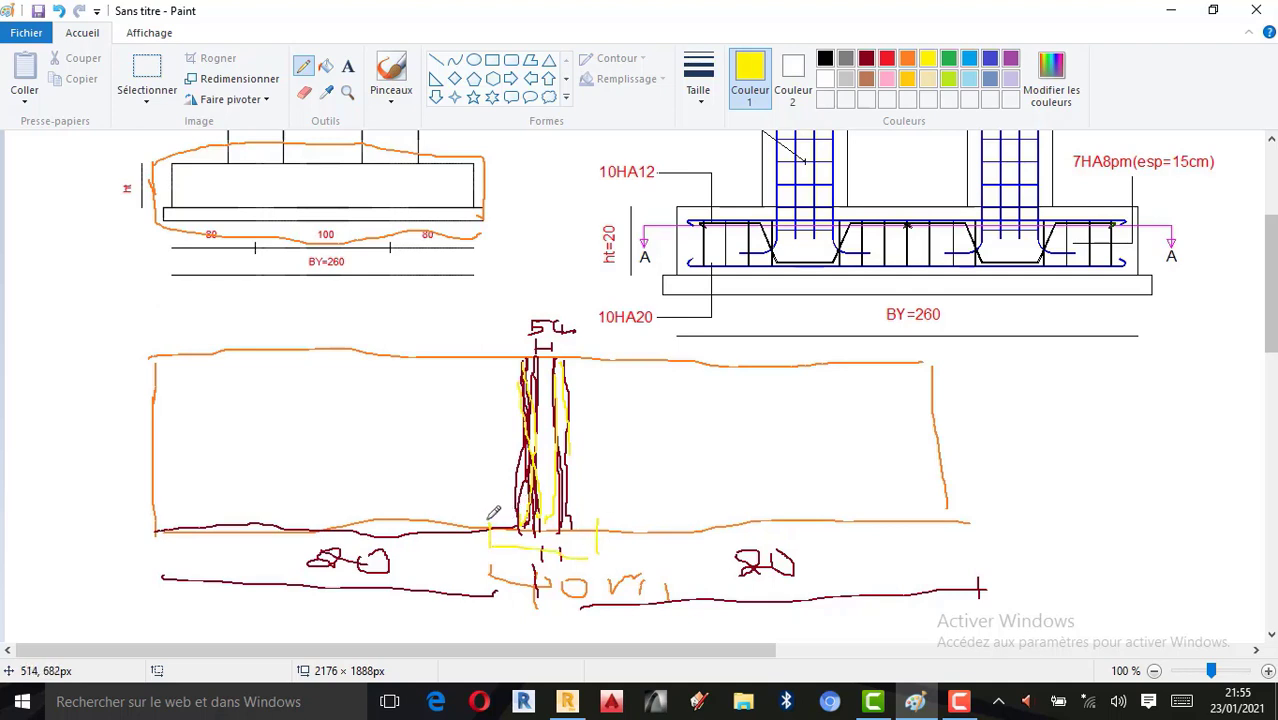
left_click_drag(488, 519, 600, 517)
mouse_move(489, 514)
left_mouse_down()
mouse_move(485, 546)
mouse_move(580, 552)
left_mouse_up()
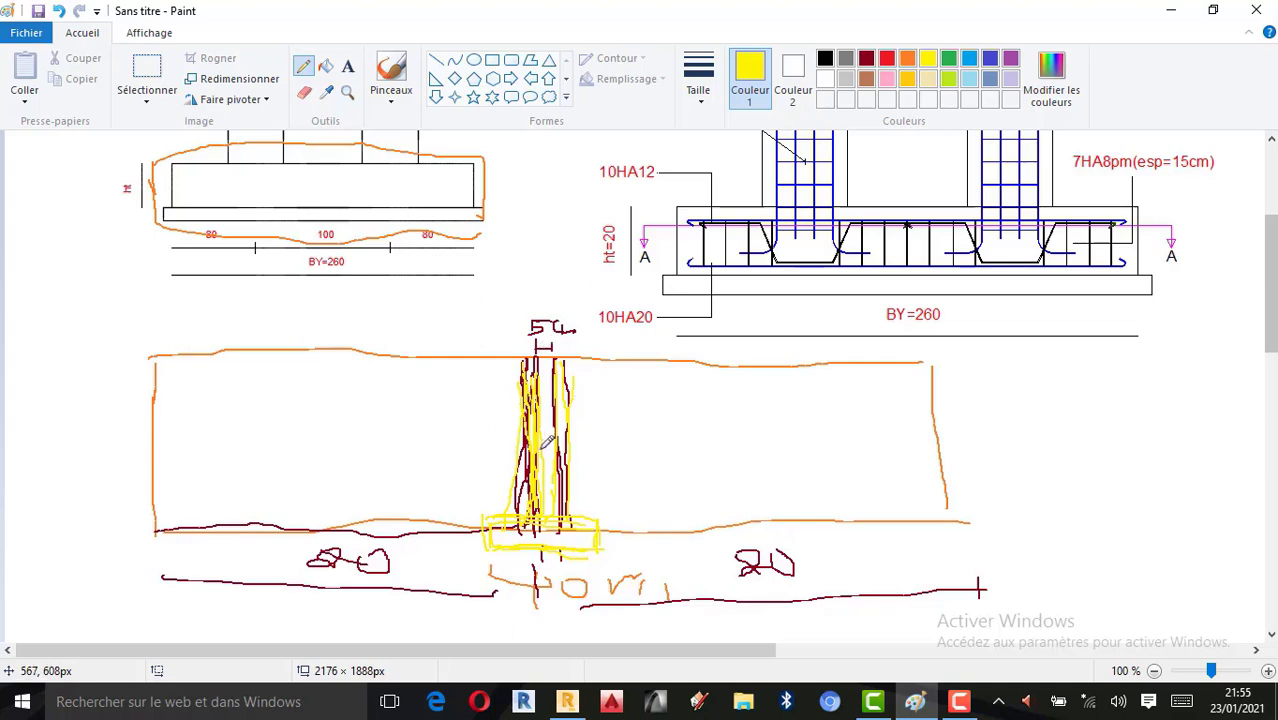
scroll(606, 318, "up", 3)
scroll(606, 322, "up", 3)
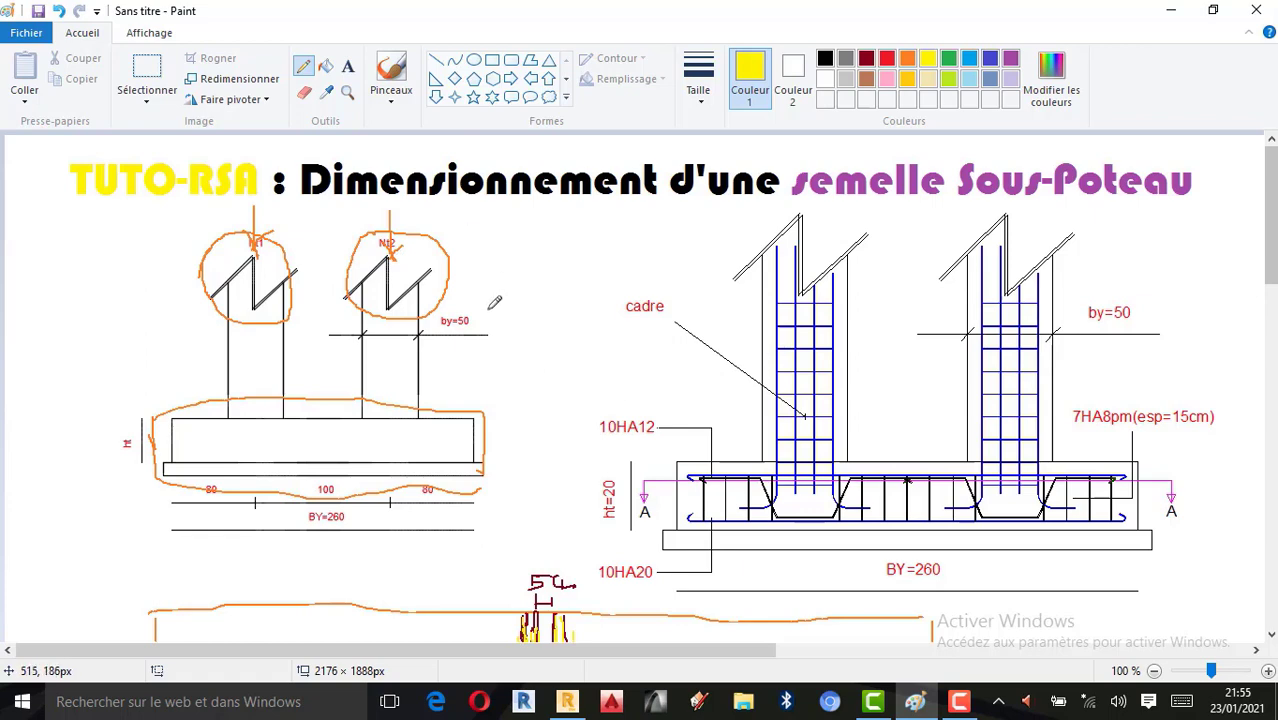
scroll(657, 346, "down", 3)
scroll(472, 330, "up", 3)
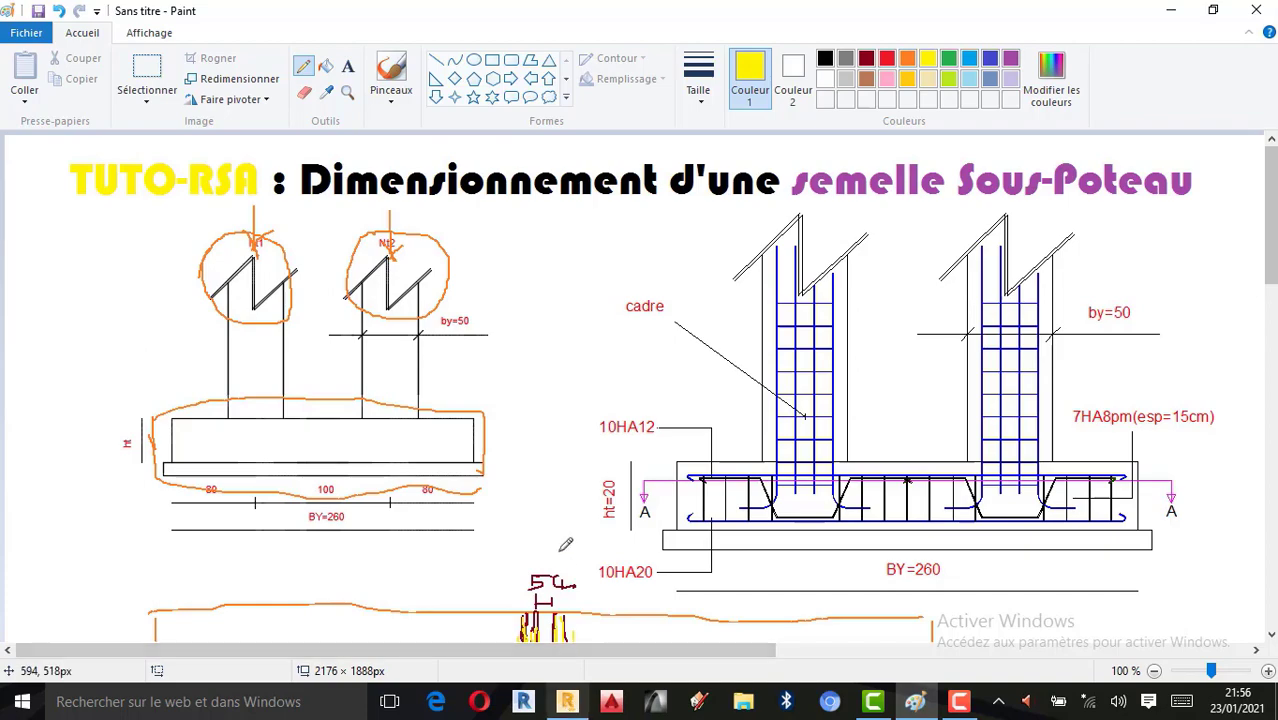
Switch to Robot Structural Analysis and start a new project for reinforced concrete elements.
left_click(569, 702)
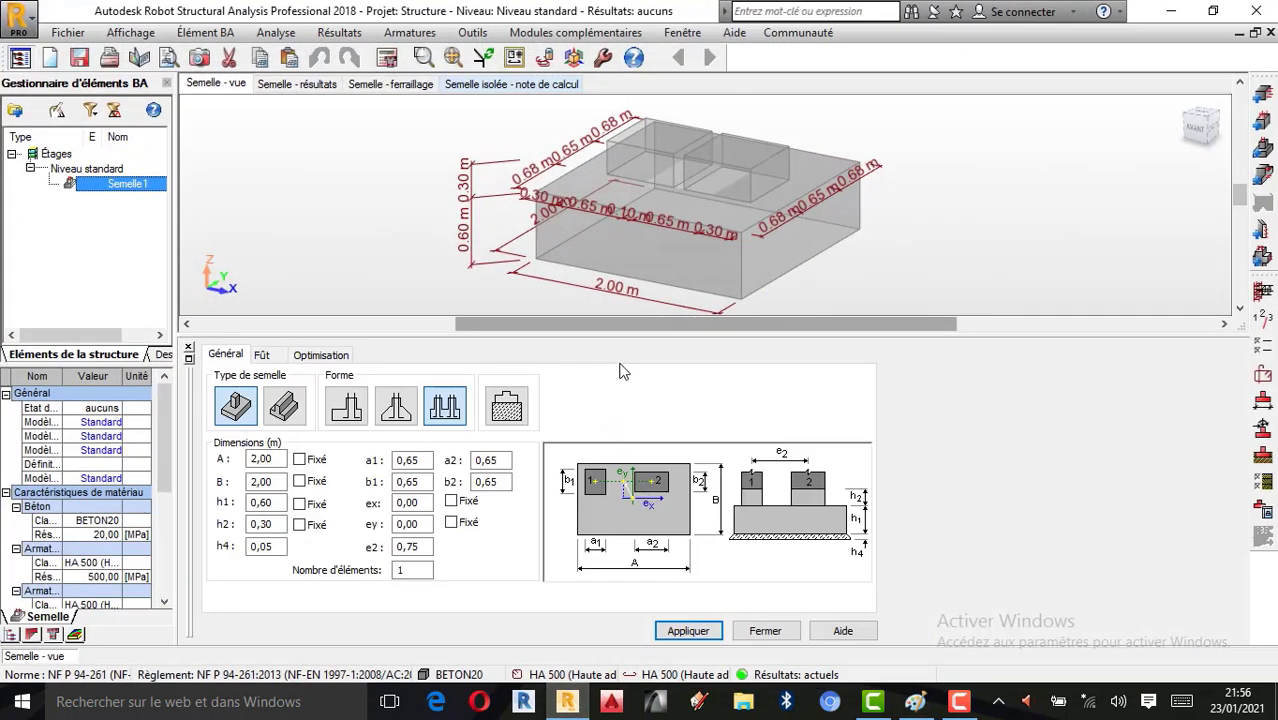
left_click(67, 33)
left_click(70, 54)
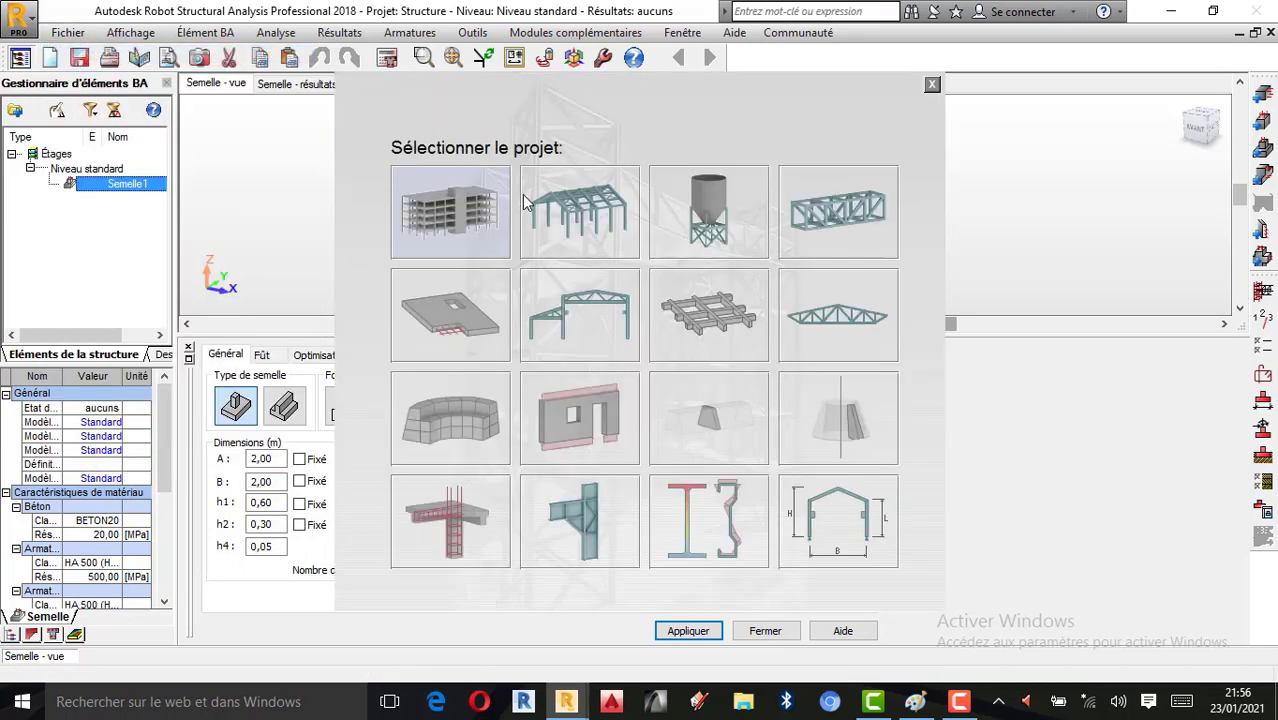
left_click(437, 535)
left_click(702, 391)
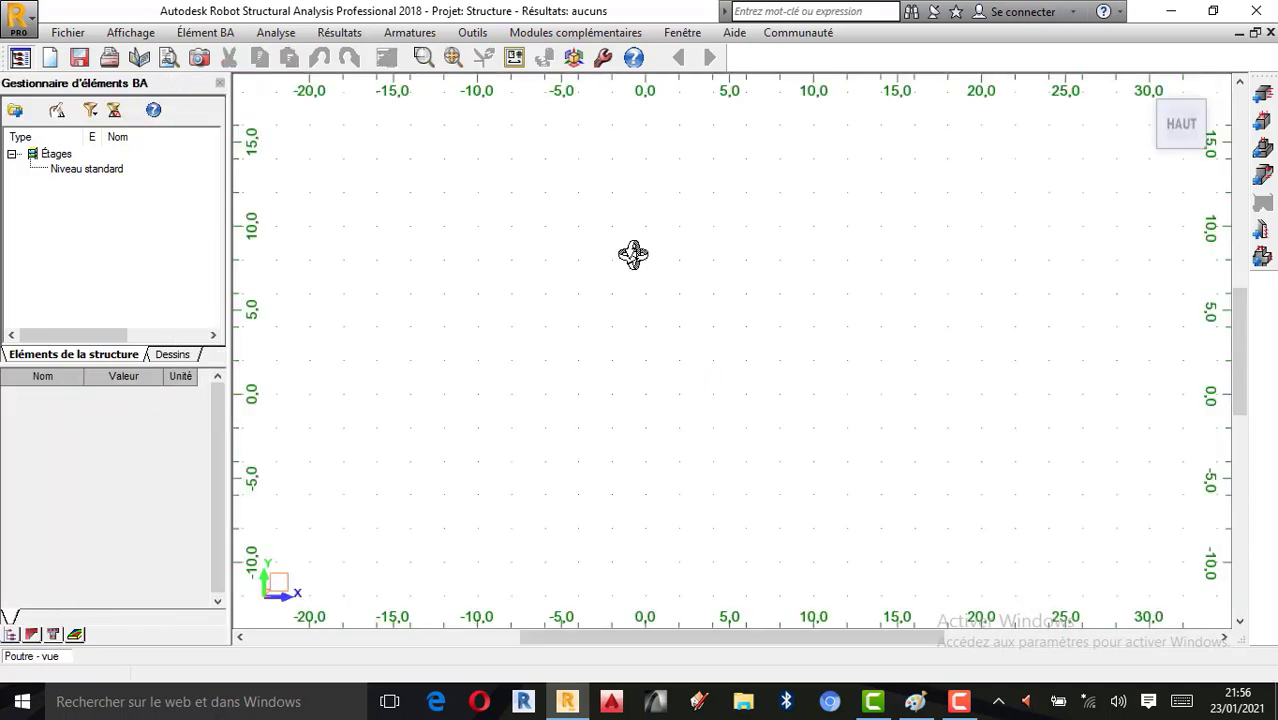
Add a spread footing to the standard level and apply the two-column form to it.
right_click(622, 266)
left_click(622, 266)
left_click(1262, 150)
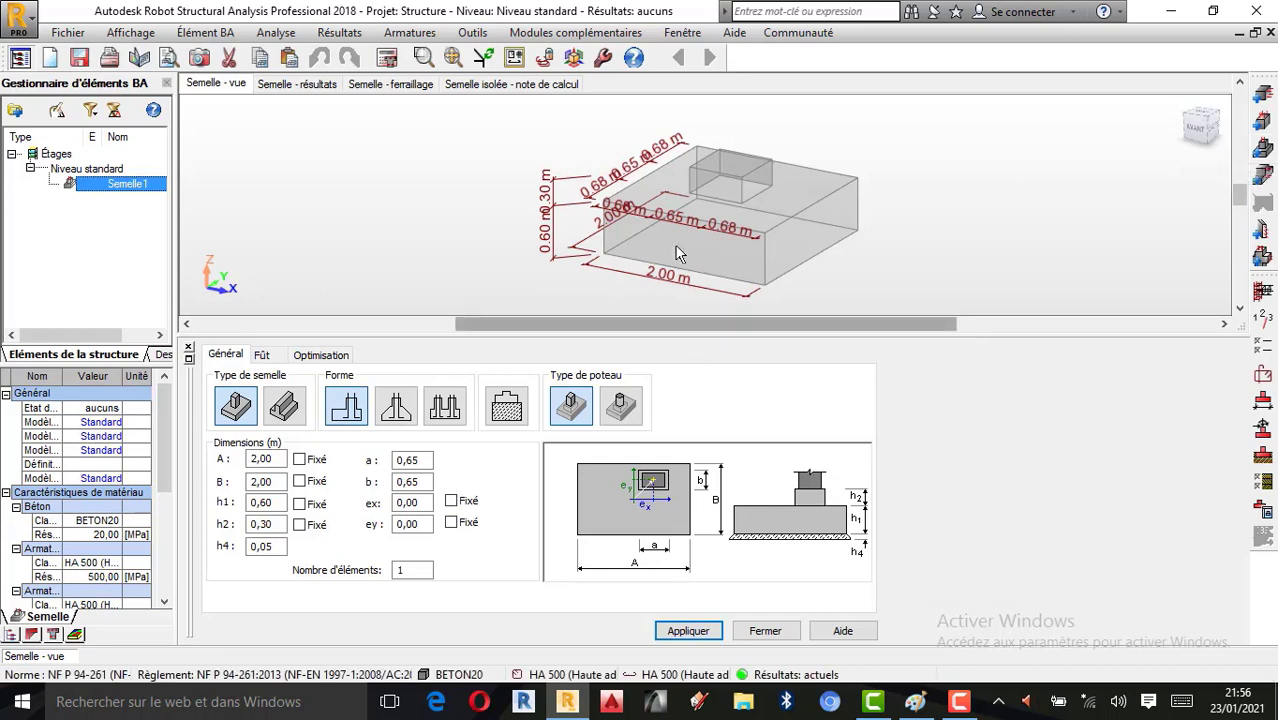
left_click(441, 414)
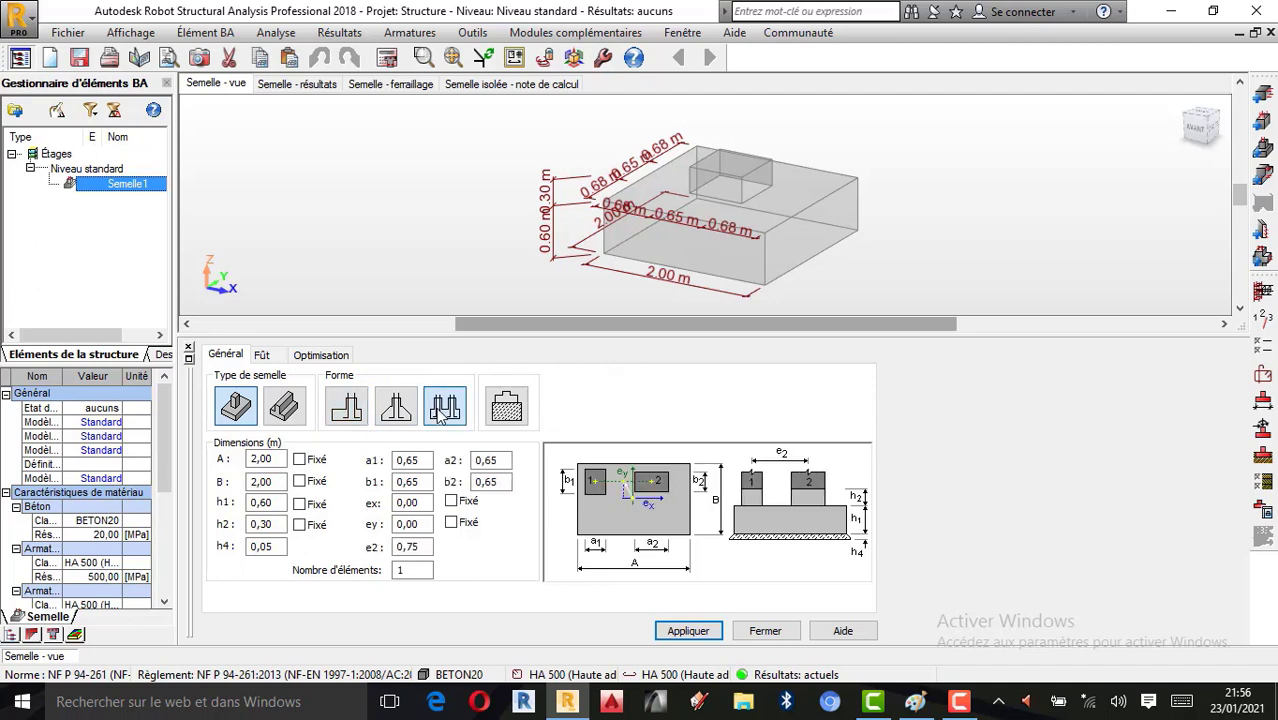
left_click(690, 631)
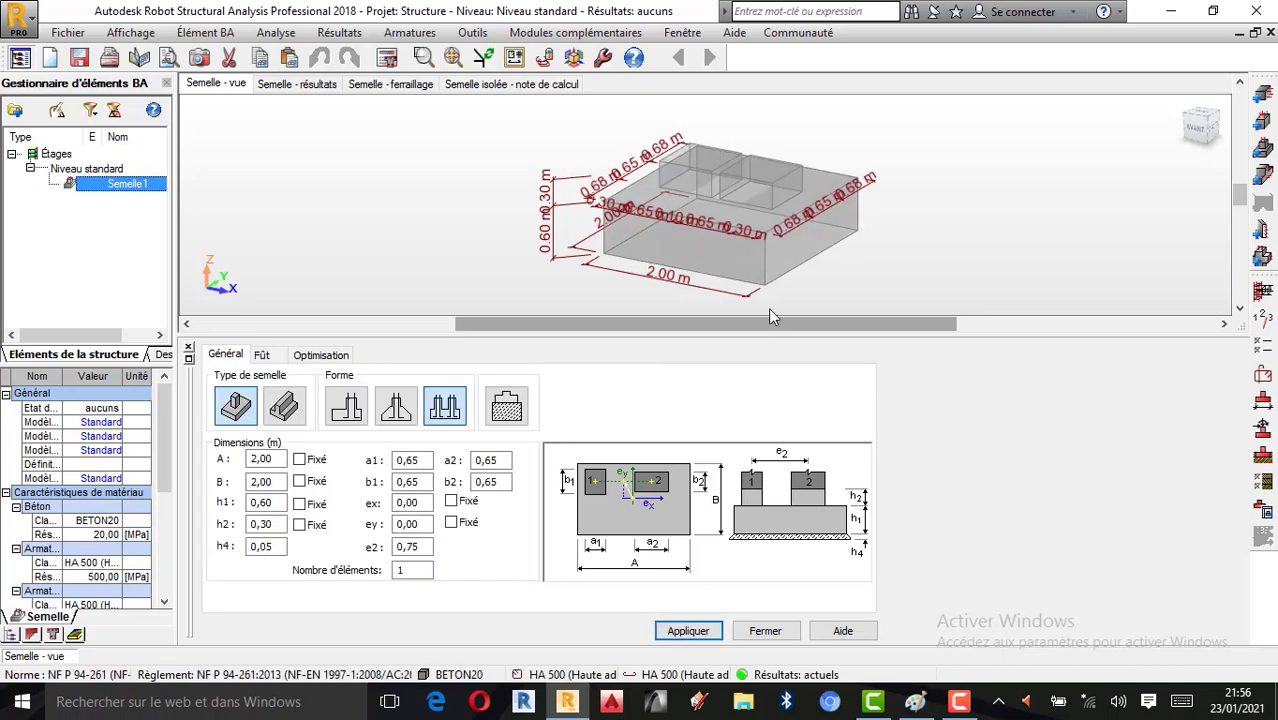
scroll(759, 250, "up", 3)
right_click(1012, 205)
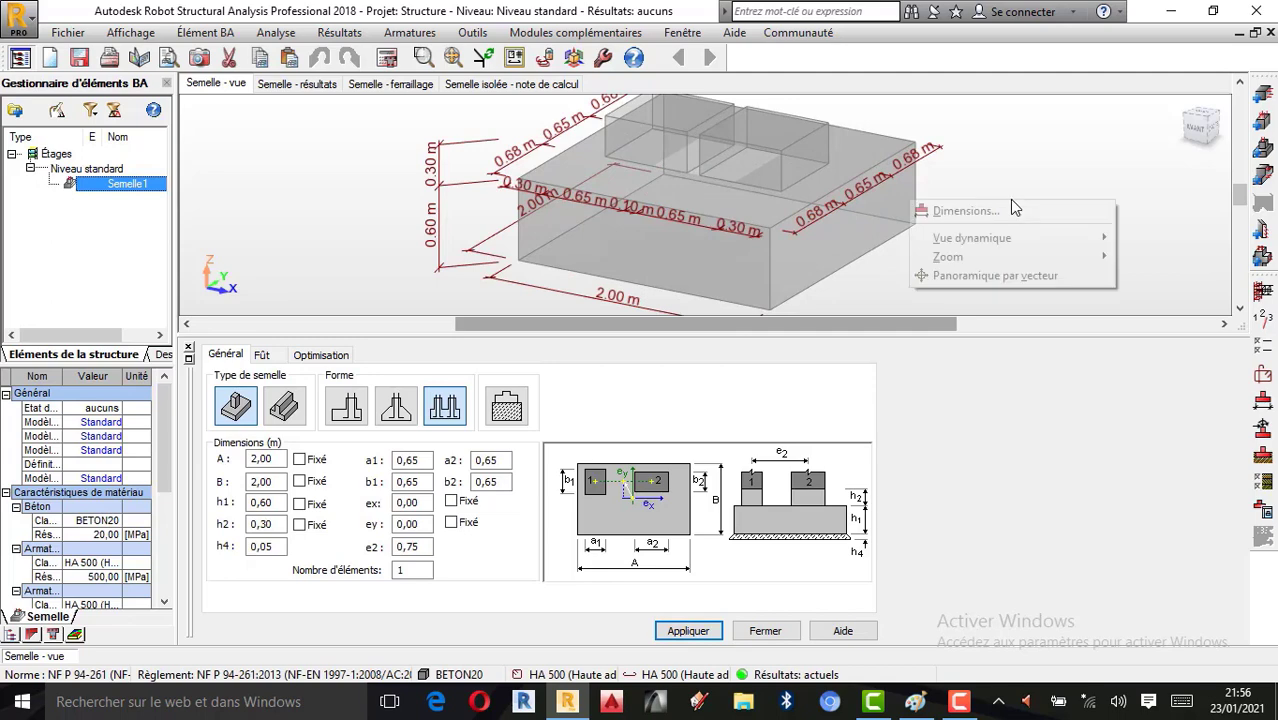
left_click(1176, 100)
scroll(1017, 150, "down", 3)
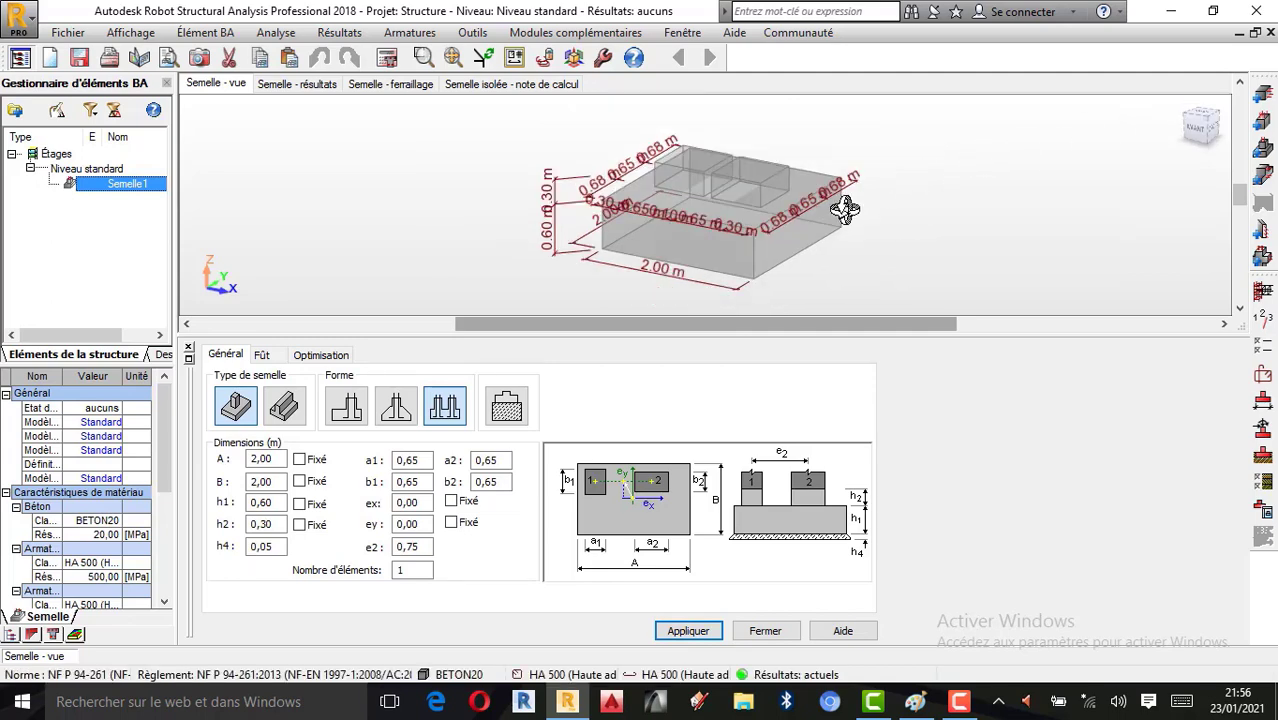
middle_click_drag(844, 210, 719, 228, "shift")
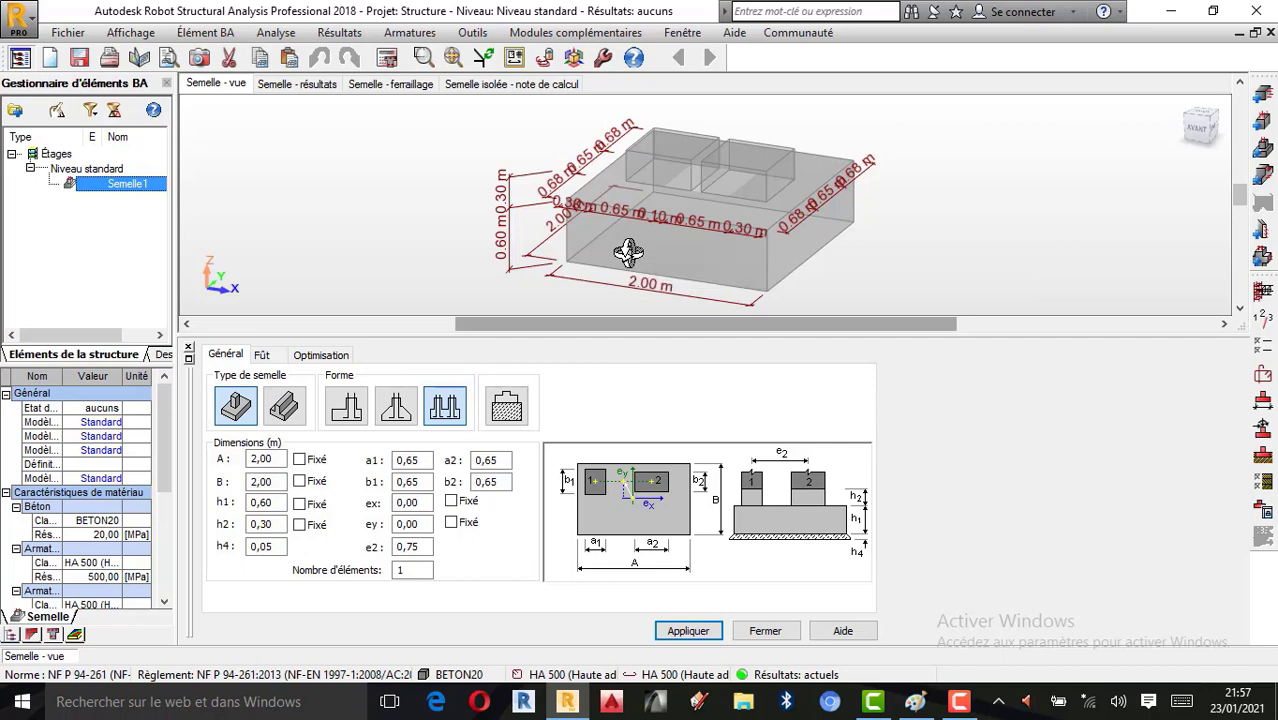
left_click_drag(628, 253, 655, 160)
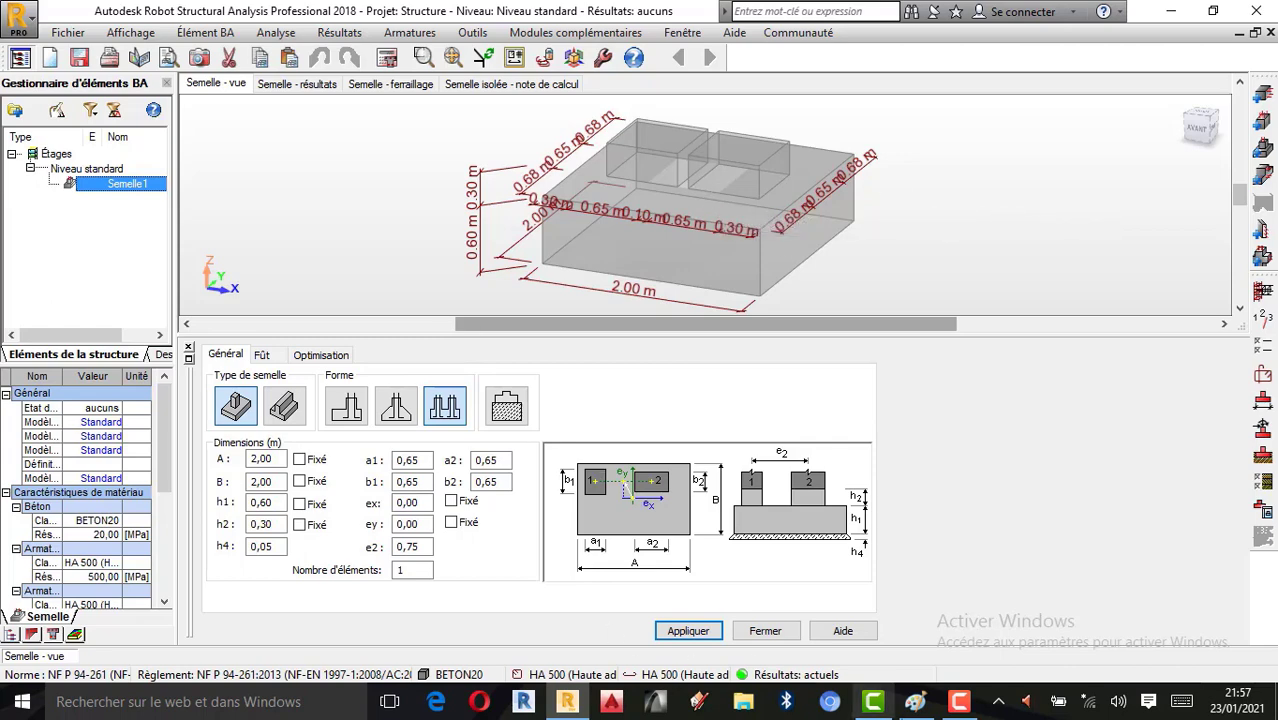
Switch to Paint, examine the footing and column dimensions in the reference diagrams, and return to Robot Structural Analysis.
left_click(912, 703)
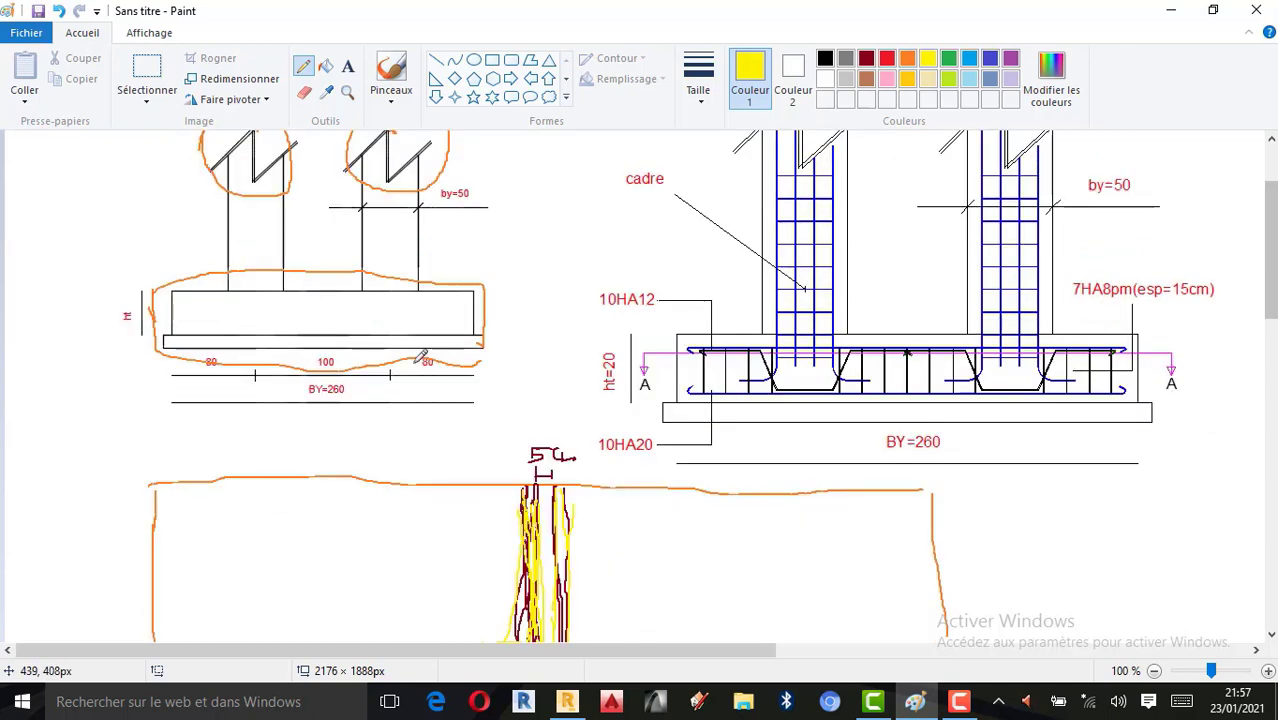
scroll(445, 431, "down", 3)
scroll(575, 445, "up", 3)
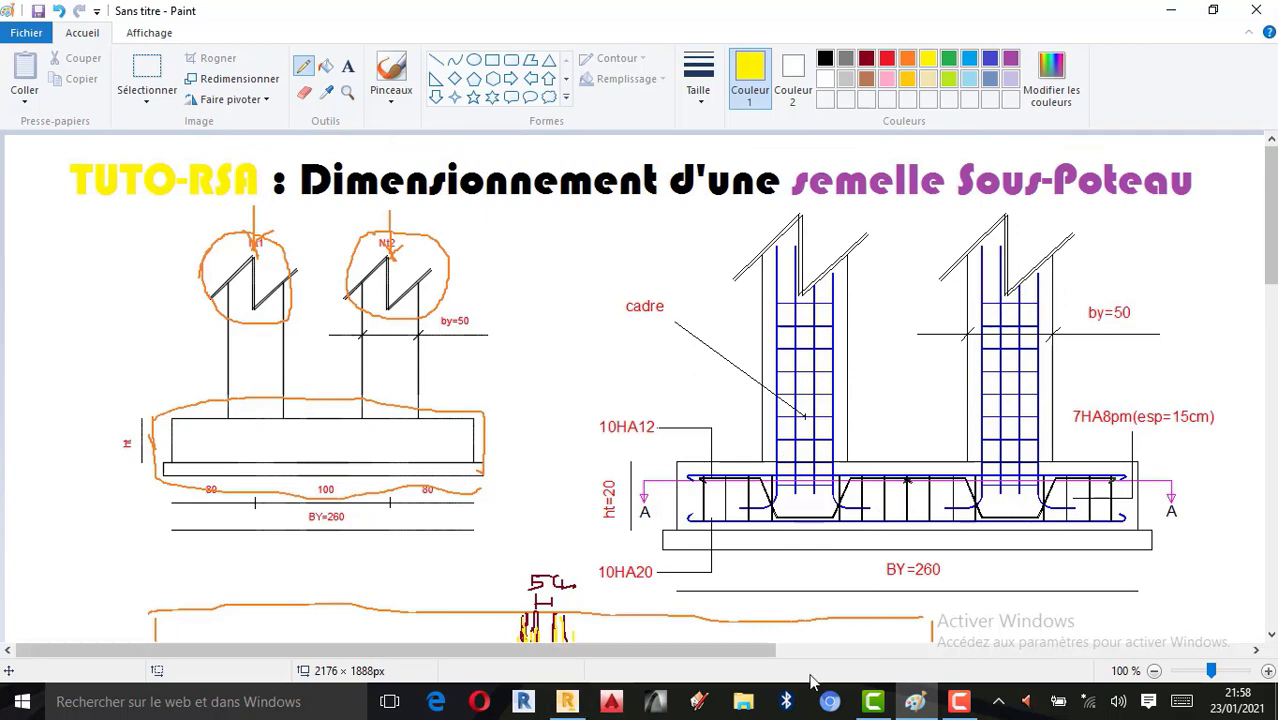
left_click(567, 701)
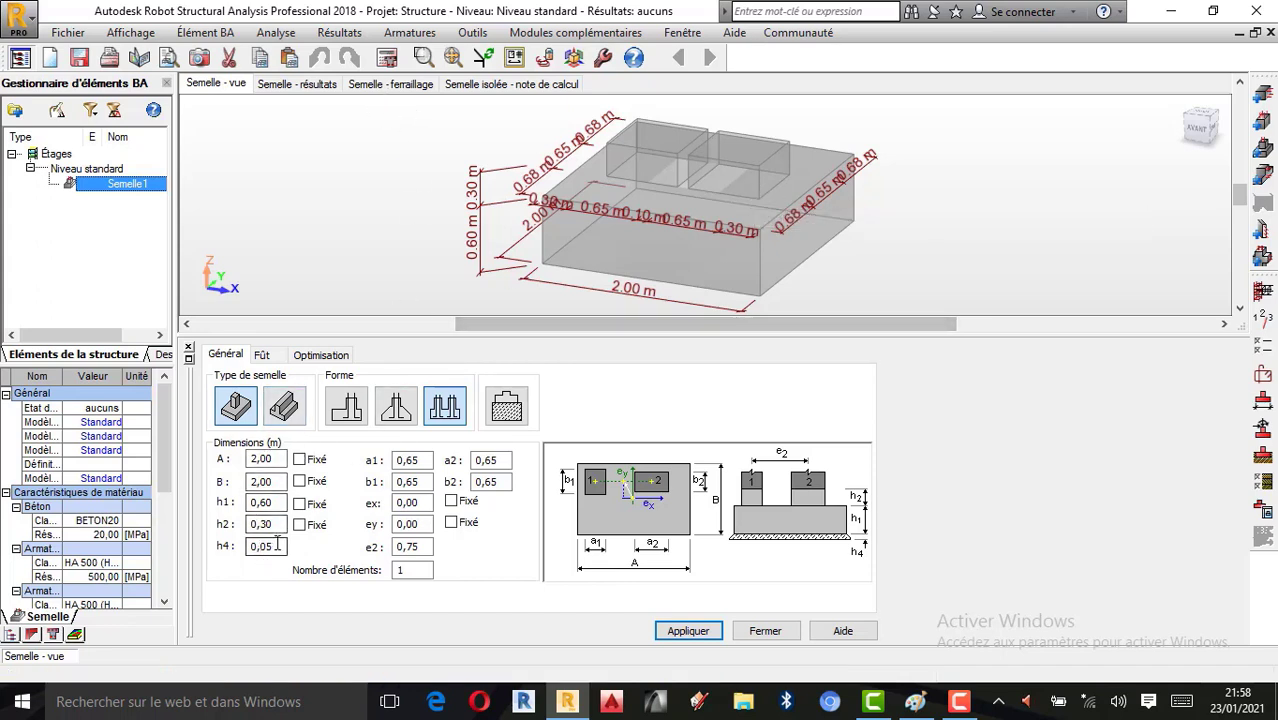
Mark the footing dimensions A, B, h1 and h2 as fixed.
left_click(299, 460)
left_click(300, 482)
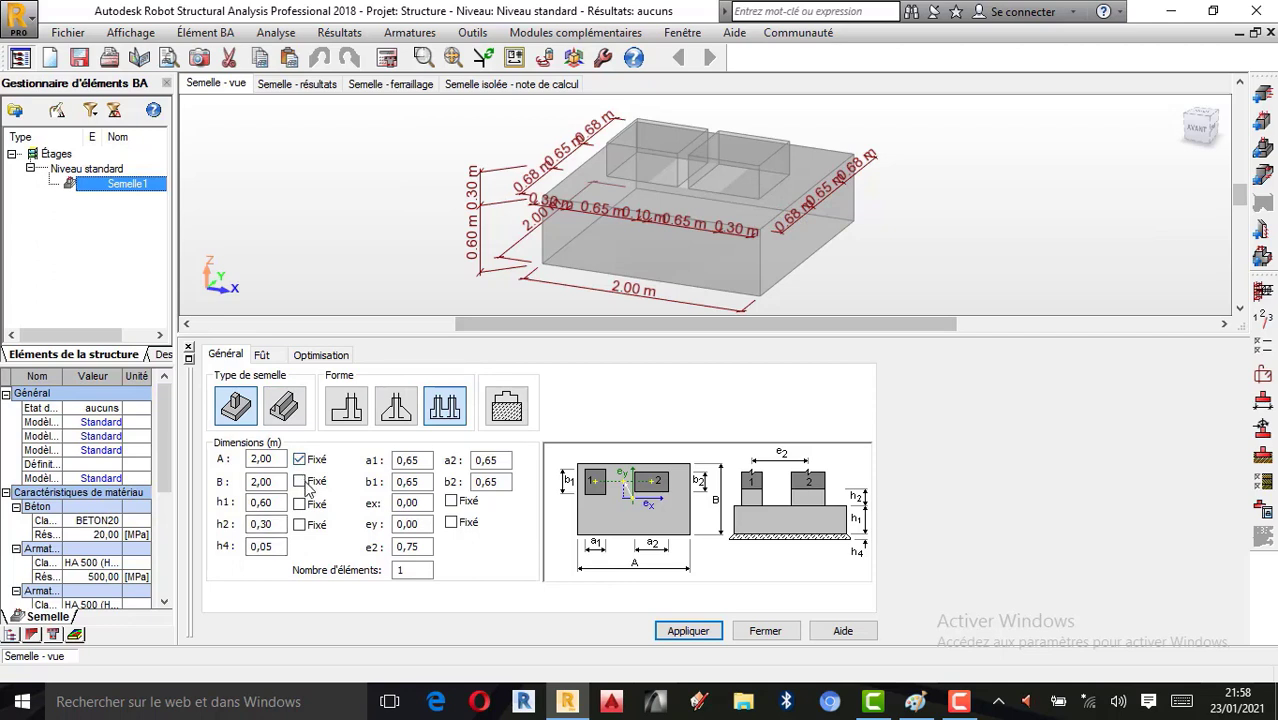
left_click(300, 504)
left_click(300, 525)
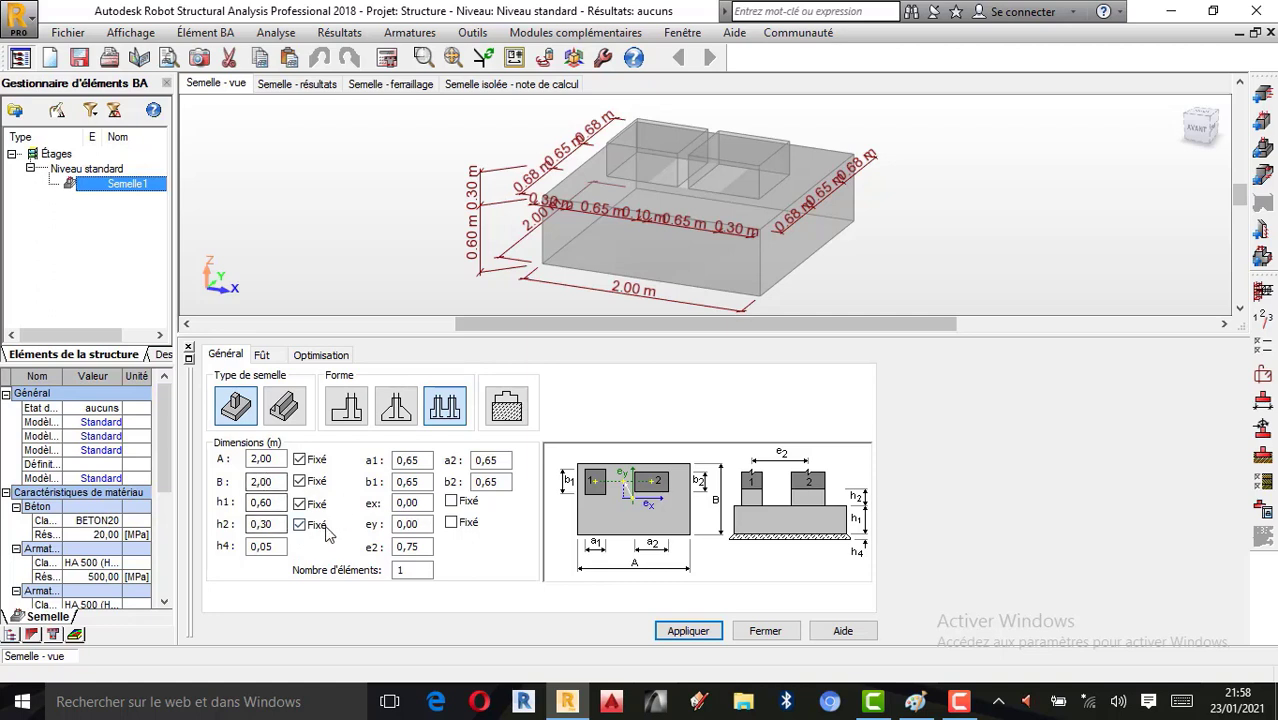
right_click(1100, 158)
left_click(1064, 166)
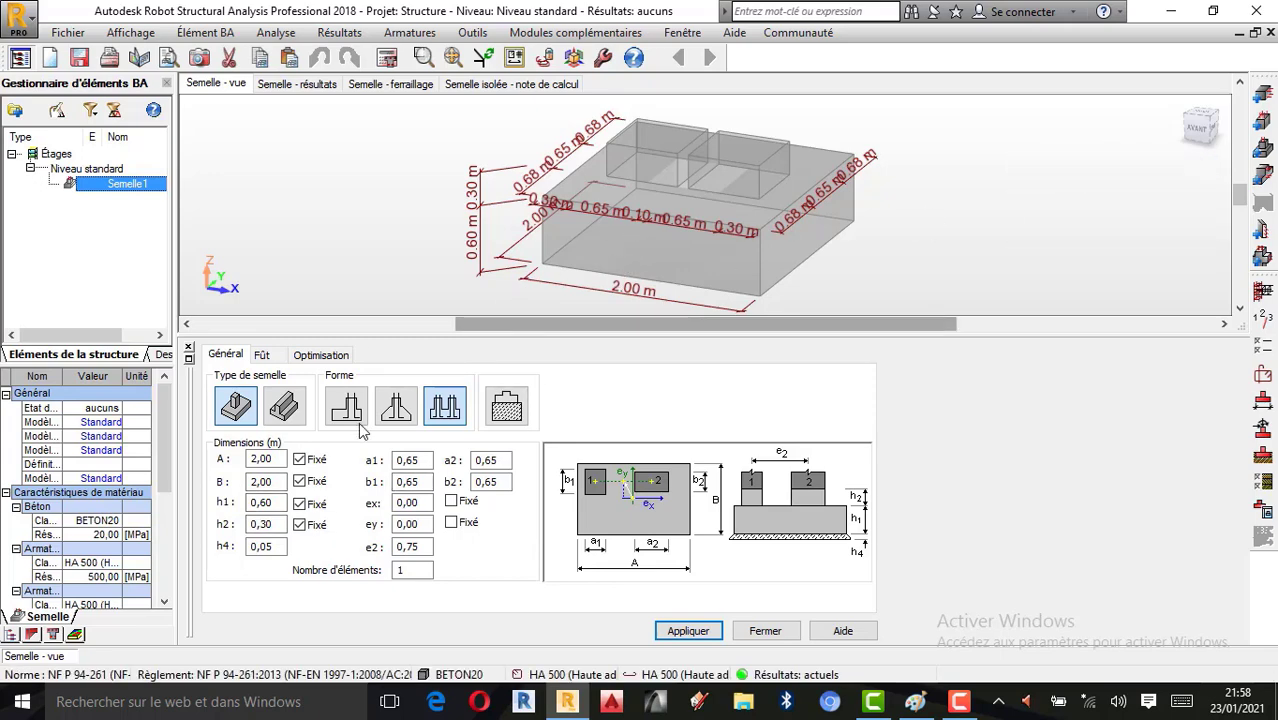
Release the fixed state of dimensions A, B, h1 and h2 and apply the footing geometry.
left_click(299, 459)
left_click(299, 481)
left_click(688, 631)
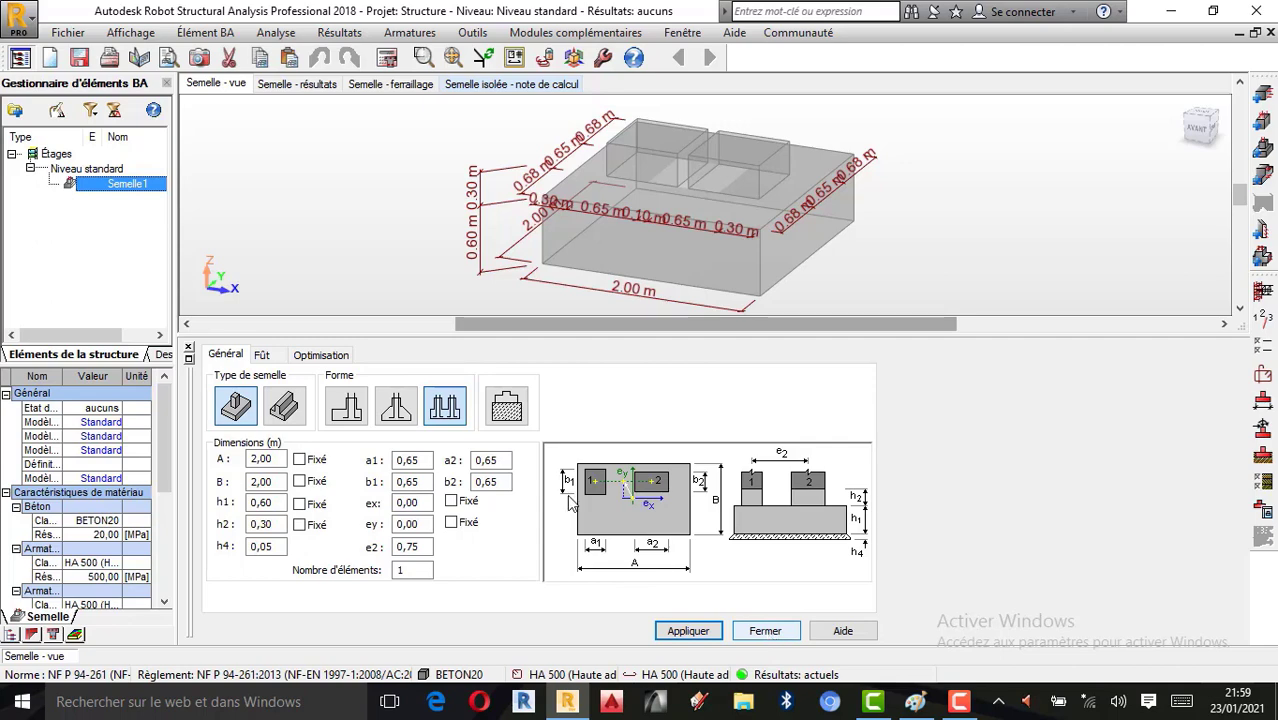
Compare the pier types Plat and Sous poteau acier with Sous poteau ou voile BA, ending on Sous poteau ou voile BA.
left_click(268, 364)
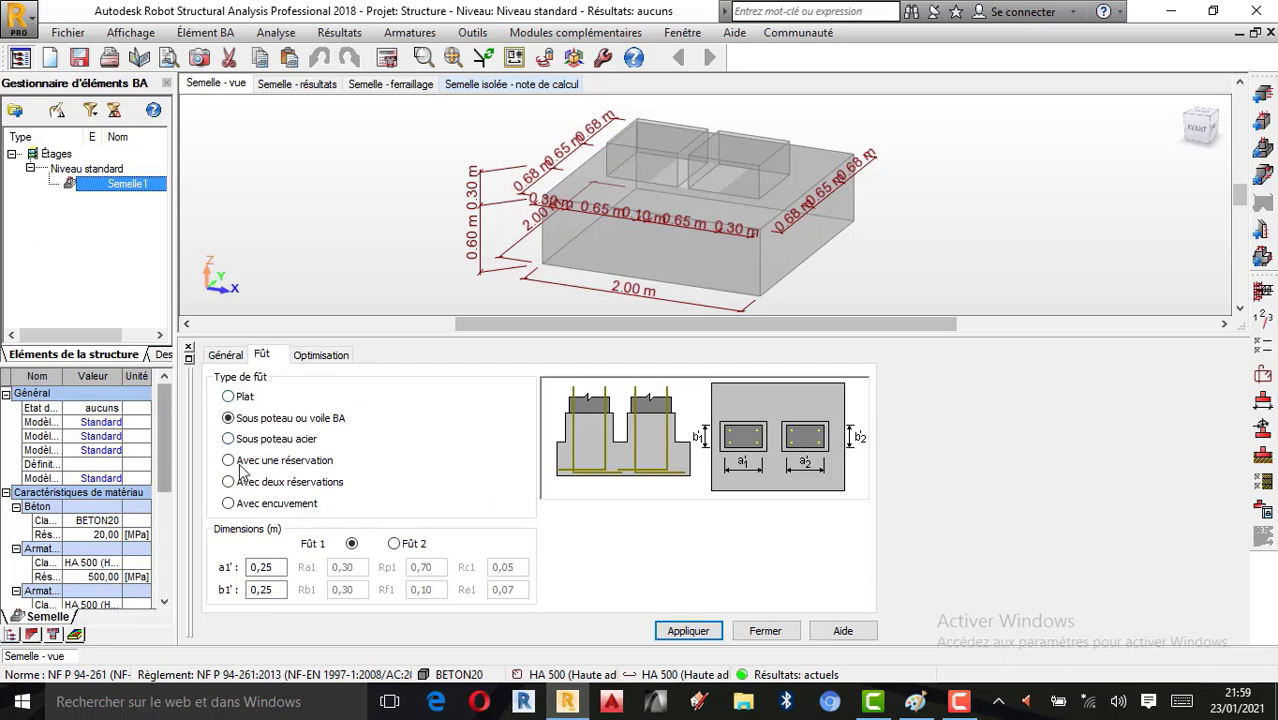
left_click(230, 398)
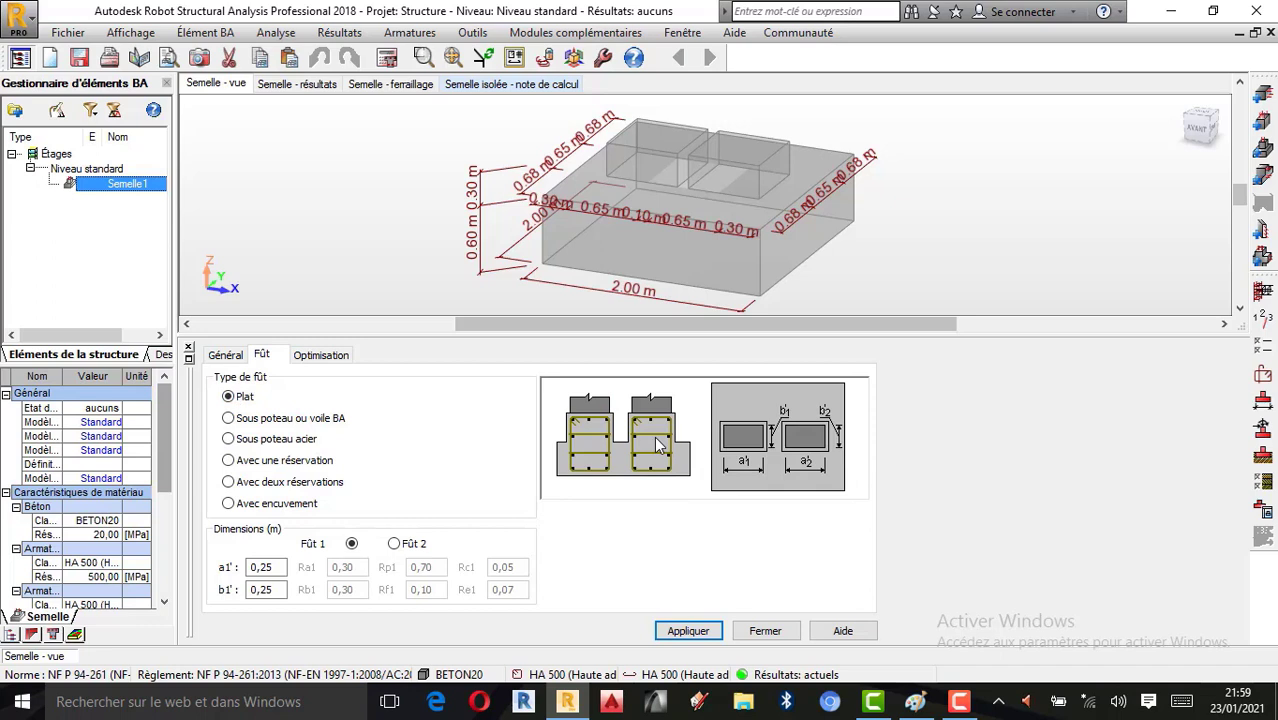
left_click(239, 419)
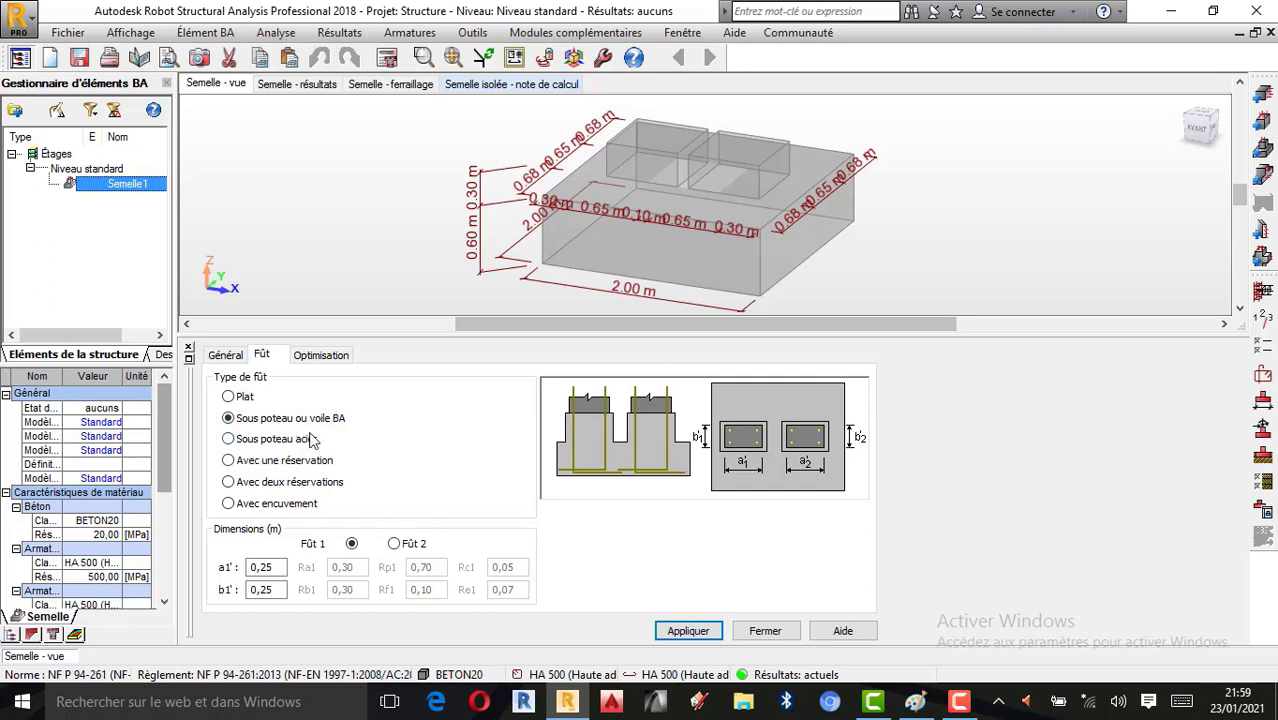
left_click(229, 440)
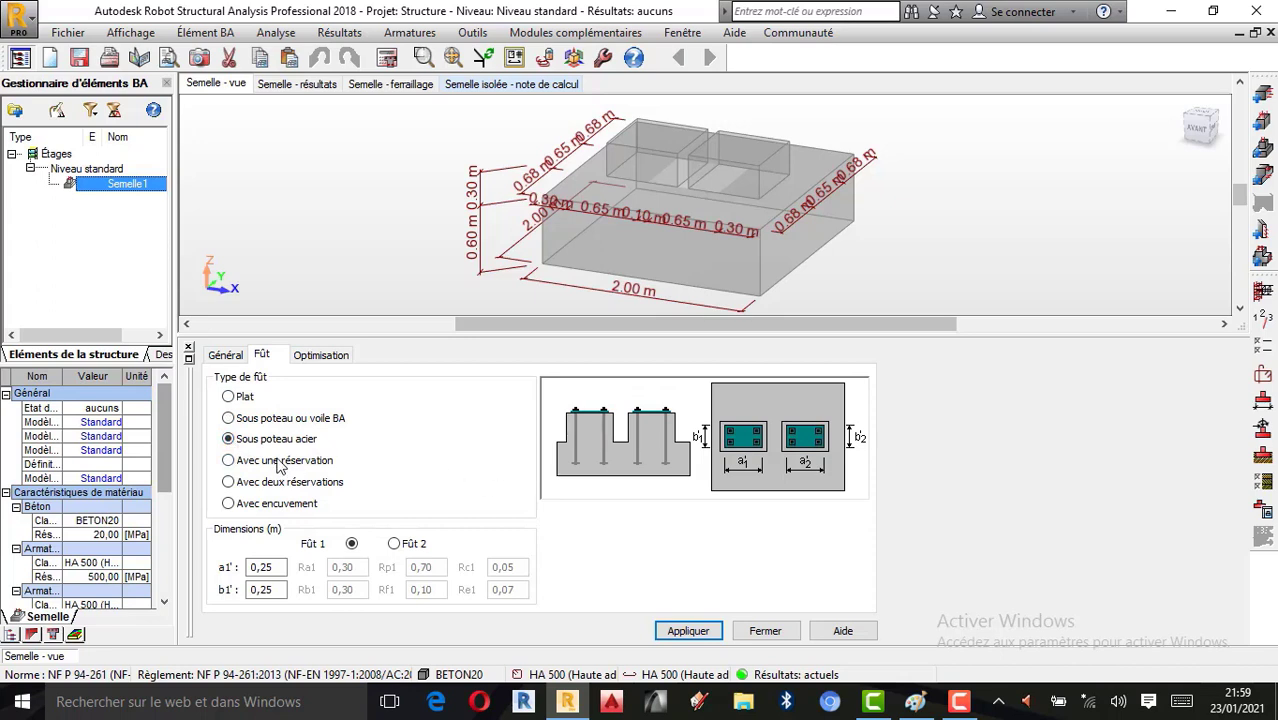
left_click(229, 420)
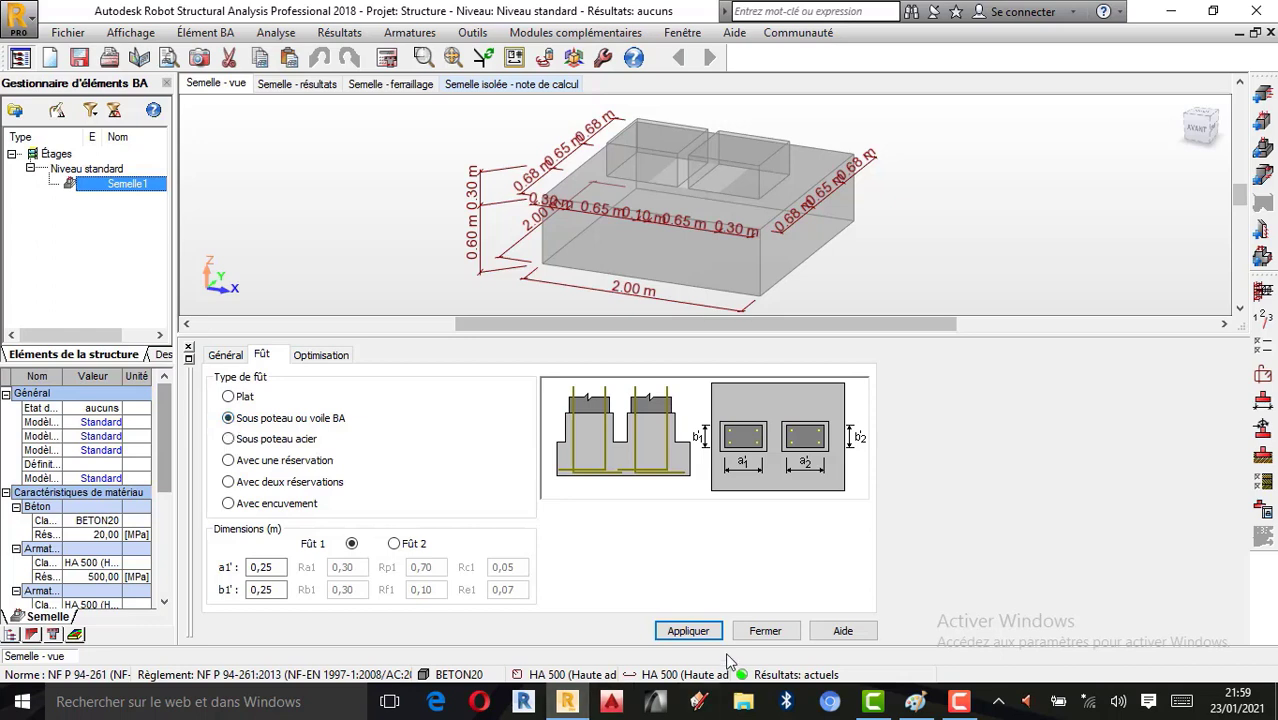
Set the footing's optimisation geometry to Homothétique and enable moment take-up by the straightening beam.
left_click(321, 356)
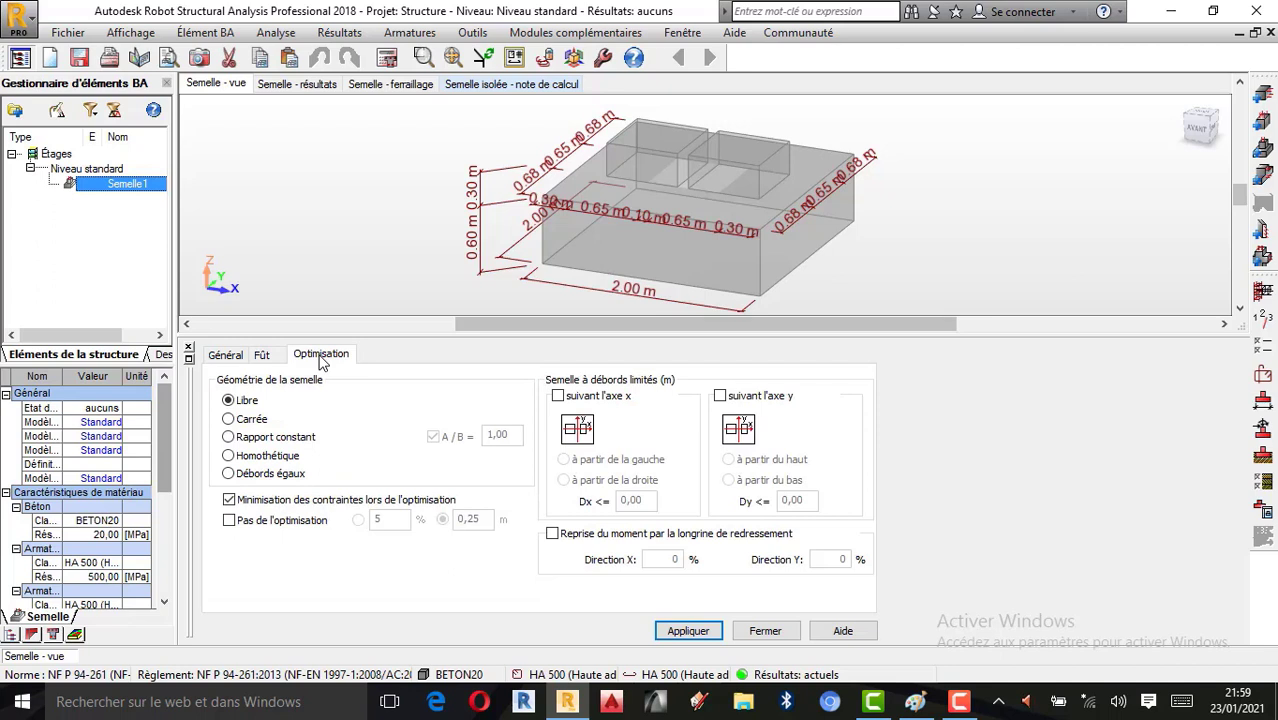
left_click(231, 457)
left_click(553, 535)
left_click(555, 538)
left_click(555, 538)
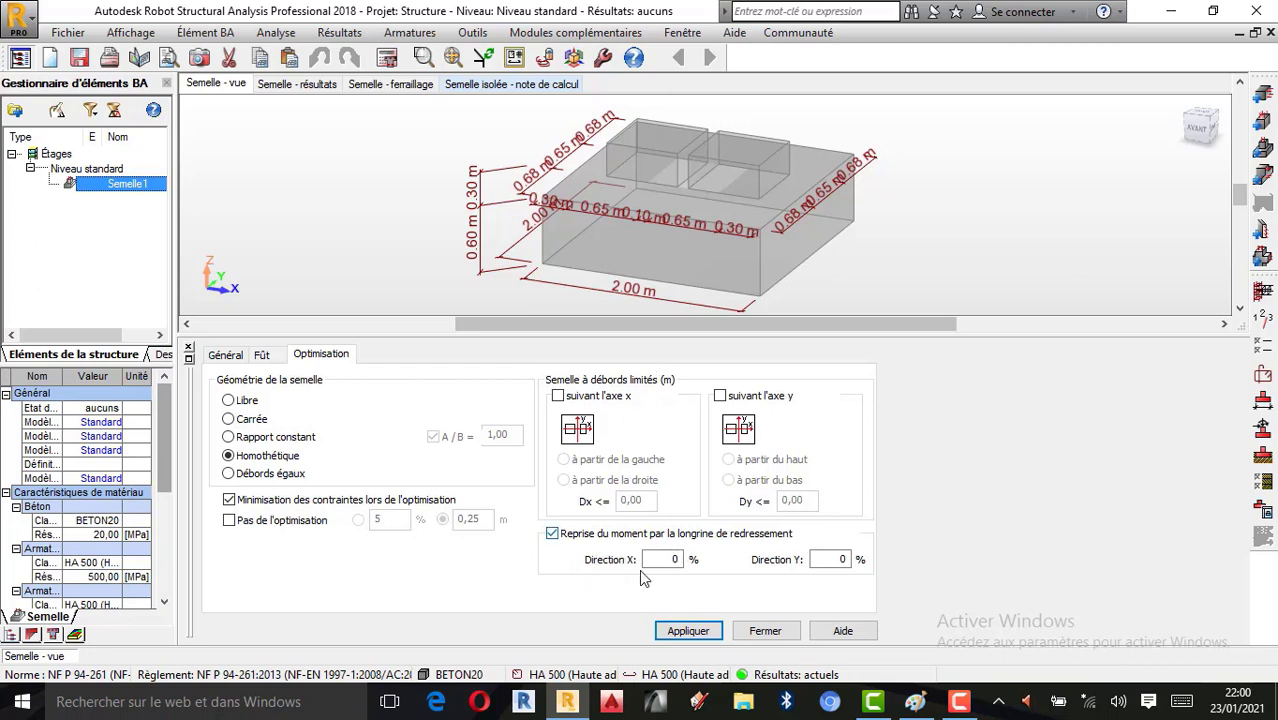
Disable moment take-up by the straightening beam, apply the optimisation settings and close the footing definition.
left_click(672, 559)
left_click(671, 559)
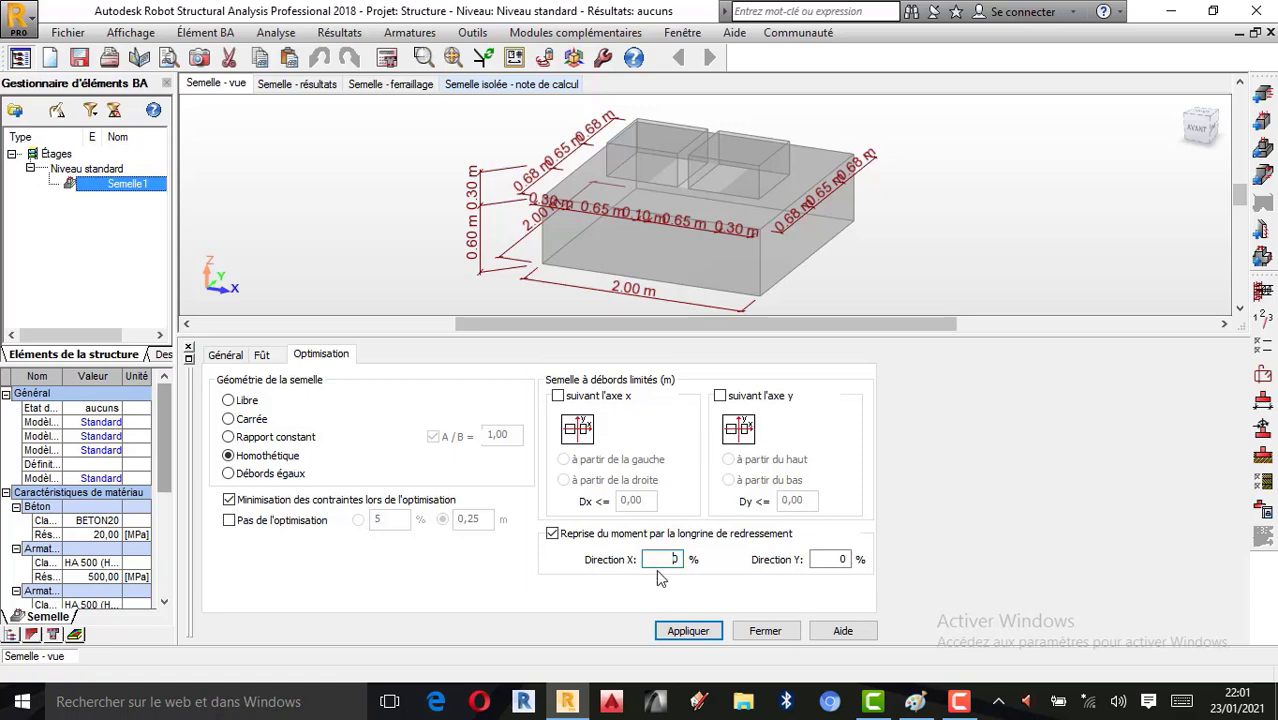
left_click(553, 535)
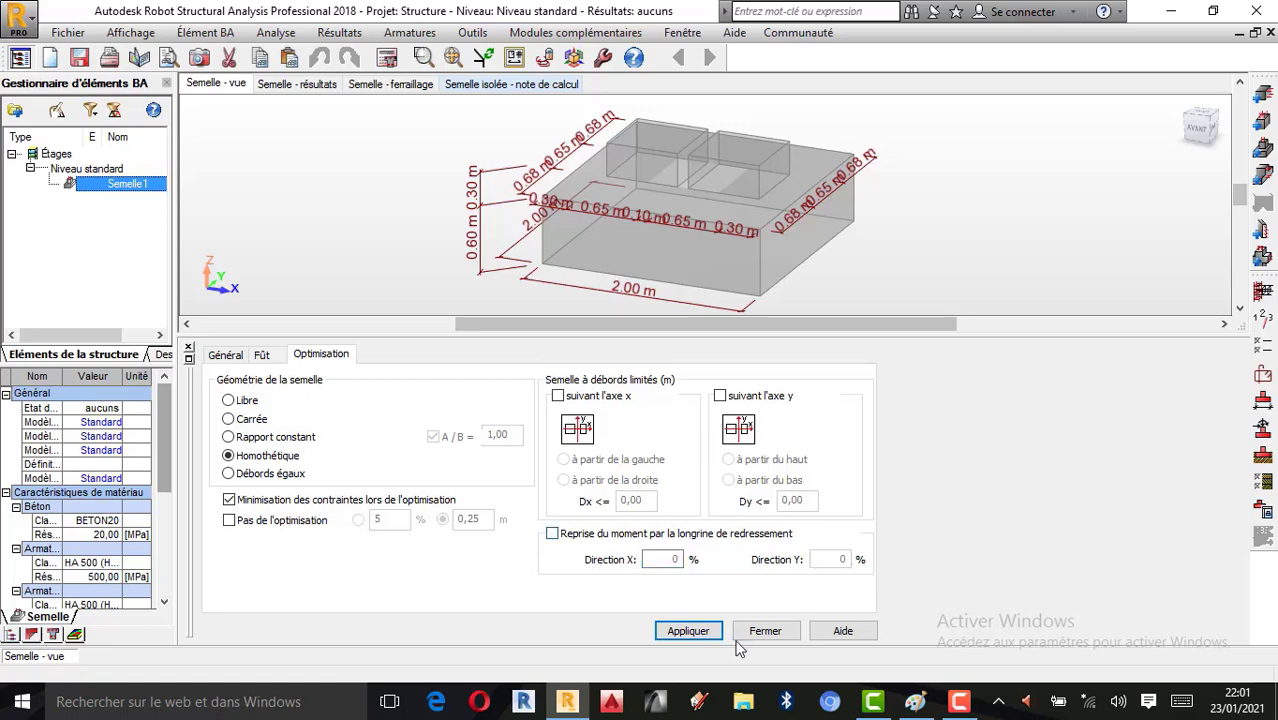
left_click(690, 632)
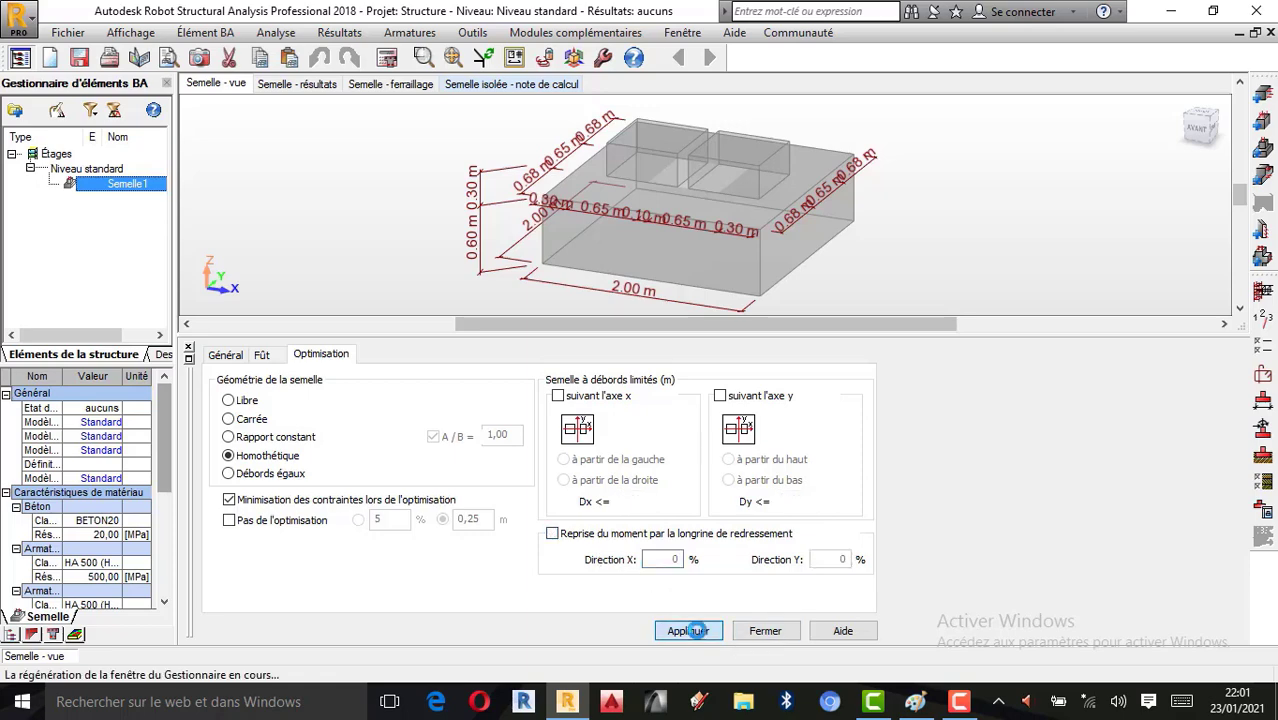
left_click(766, 632)
scroll(664, 391, "up", 5)
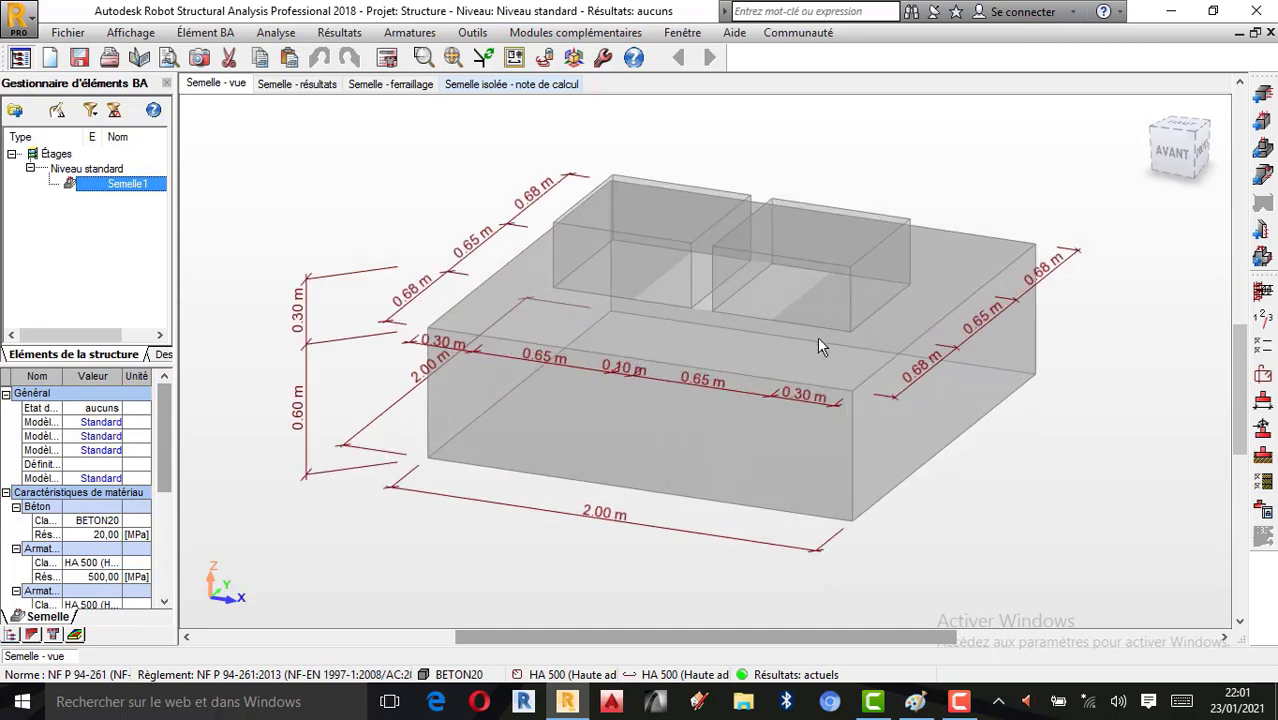
Review the storey parameters, including environment class, concrete age, humidity and structure class, and close them.
left_click(1263, 320)
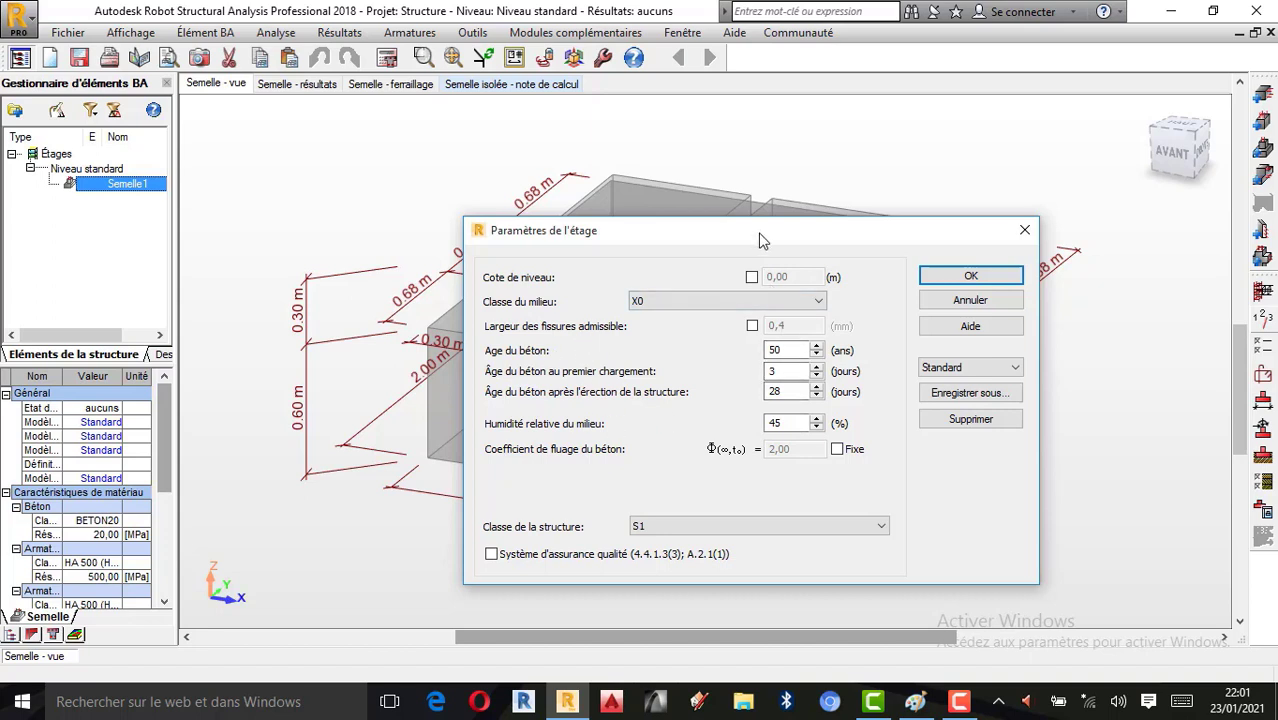
left_click_drag(760, 240, 575, 190)
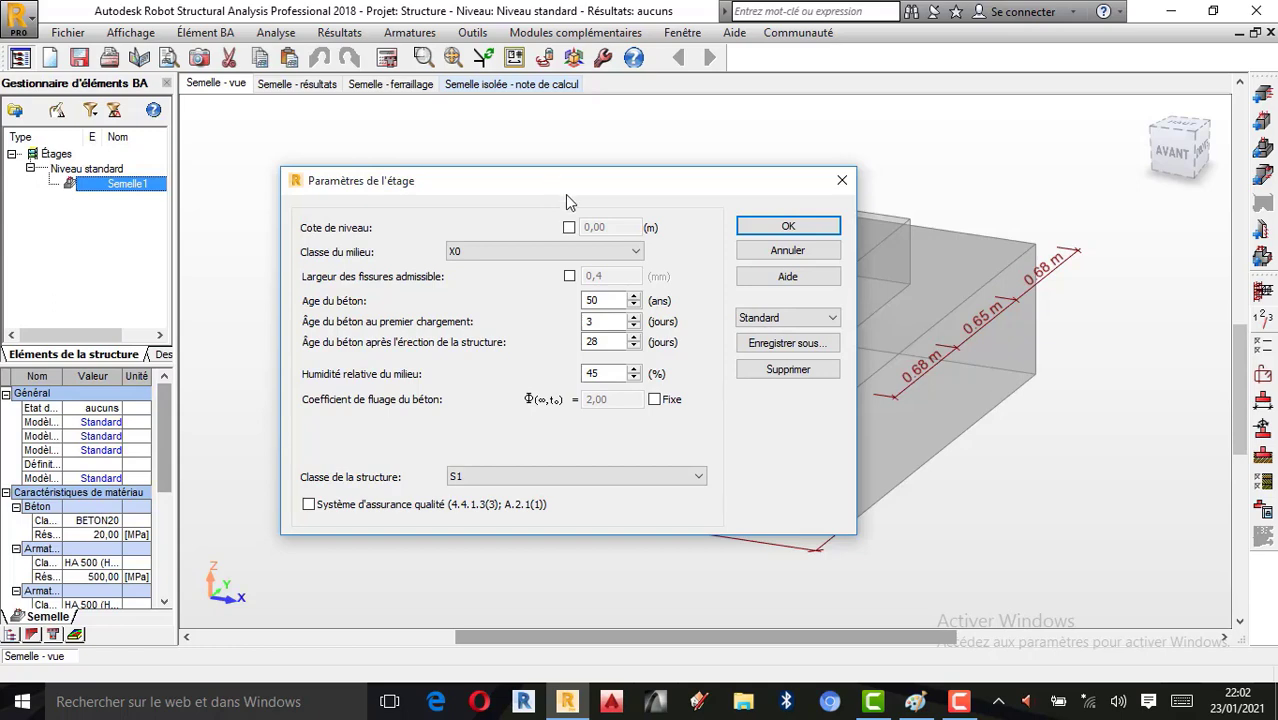
left_click(836, 190)
Set the job's design codes to BAEL 91 mod. 99 for reinforced concrete and DTU 13.12 for geotechnics.
left_click(472, 32)
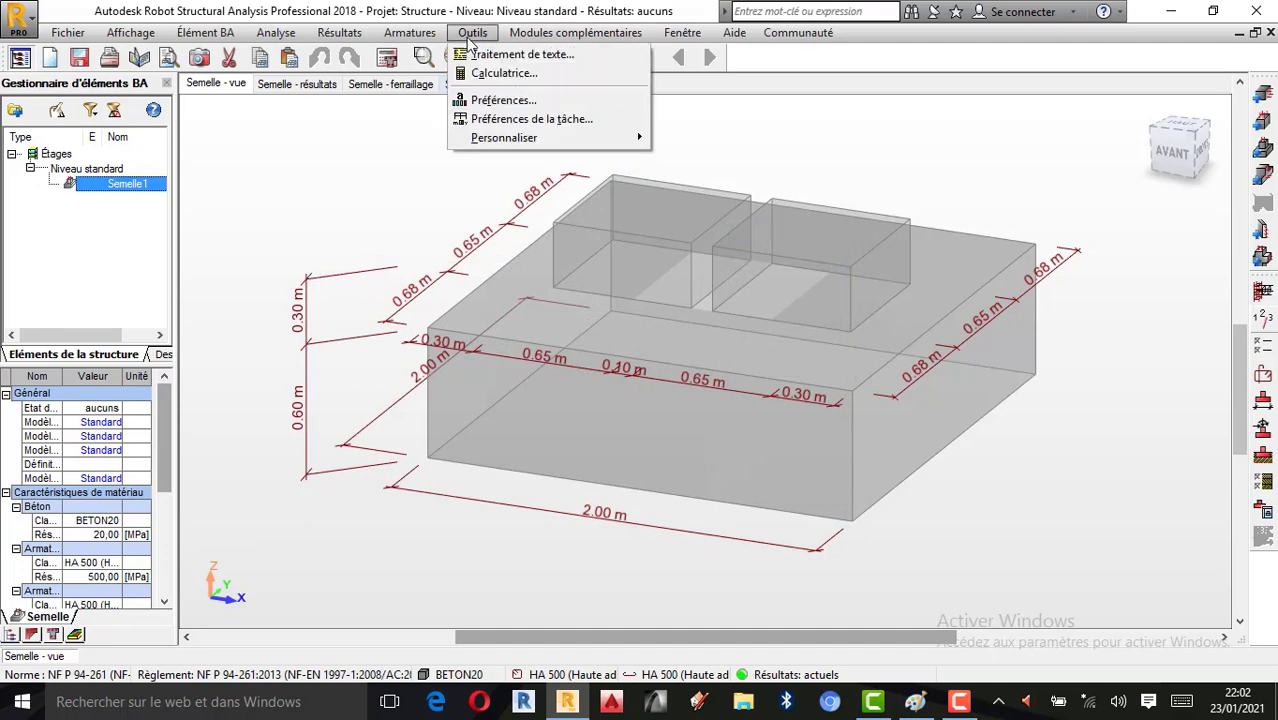
left_click(524, 120)
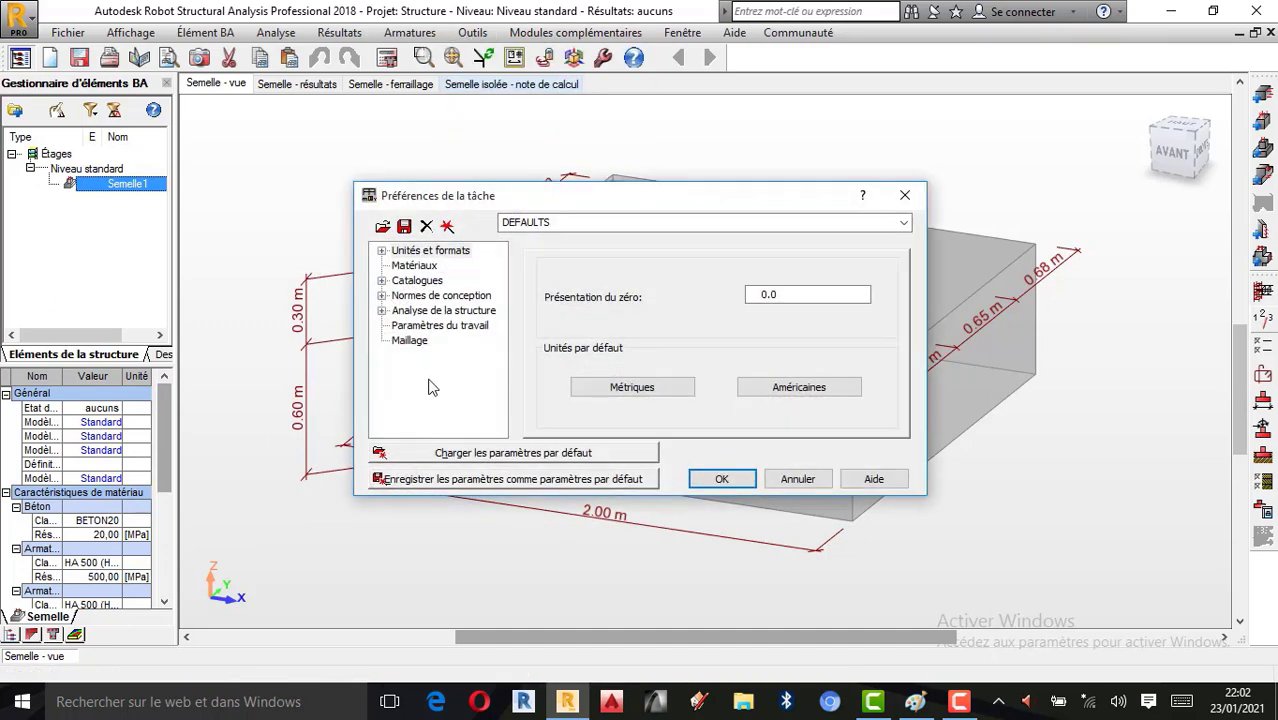
left_click(381, 296)
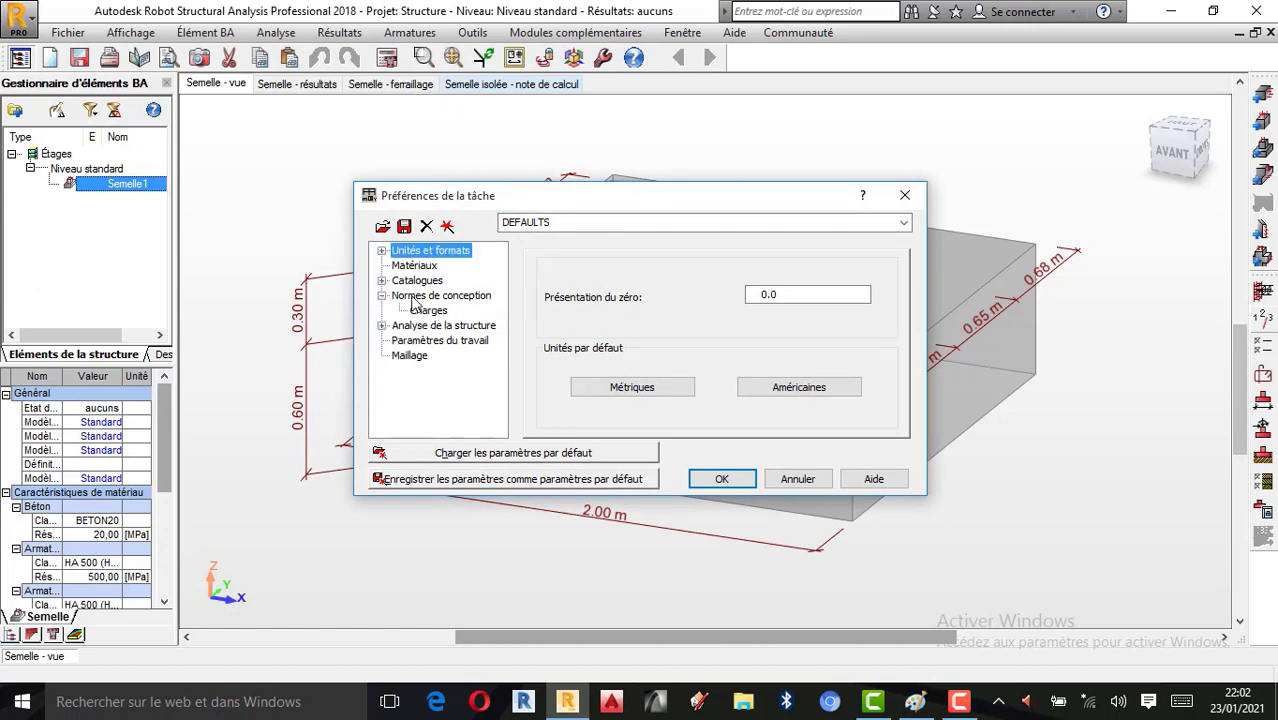
left_click(418, 296)
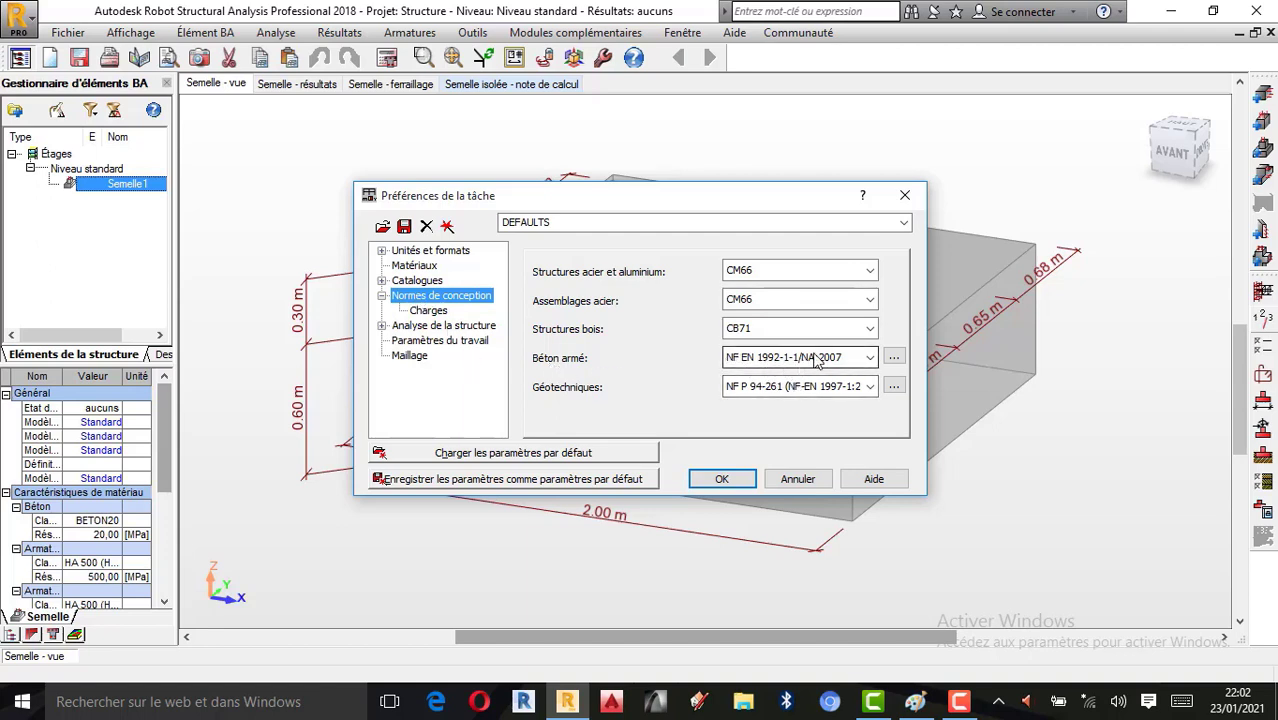
left_click(871, 364)
left_click(871, 362)
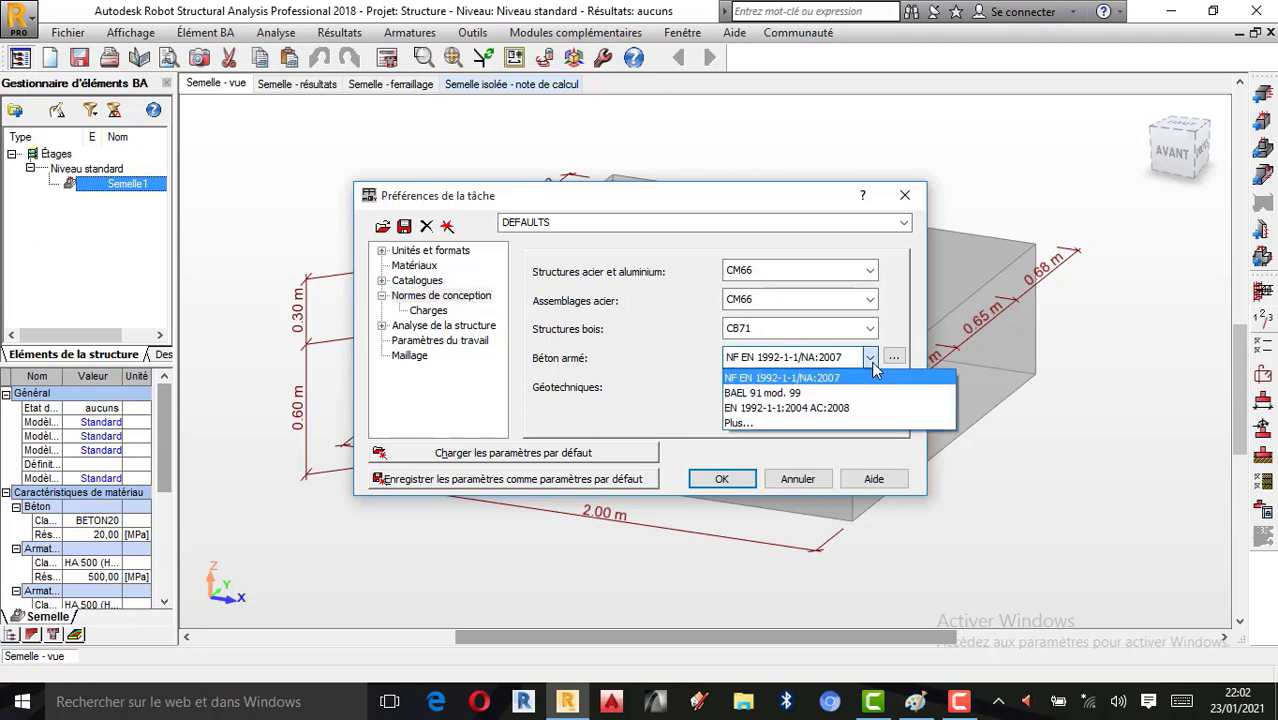
left_click(772, 393)
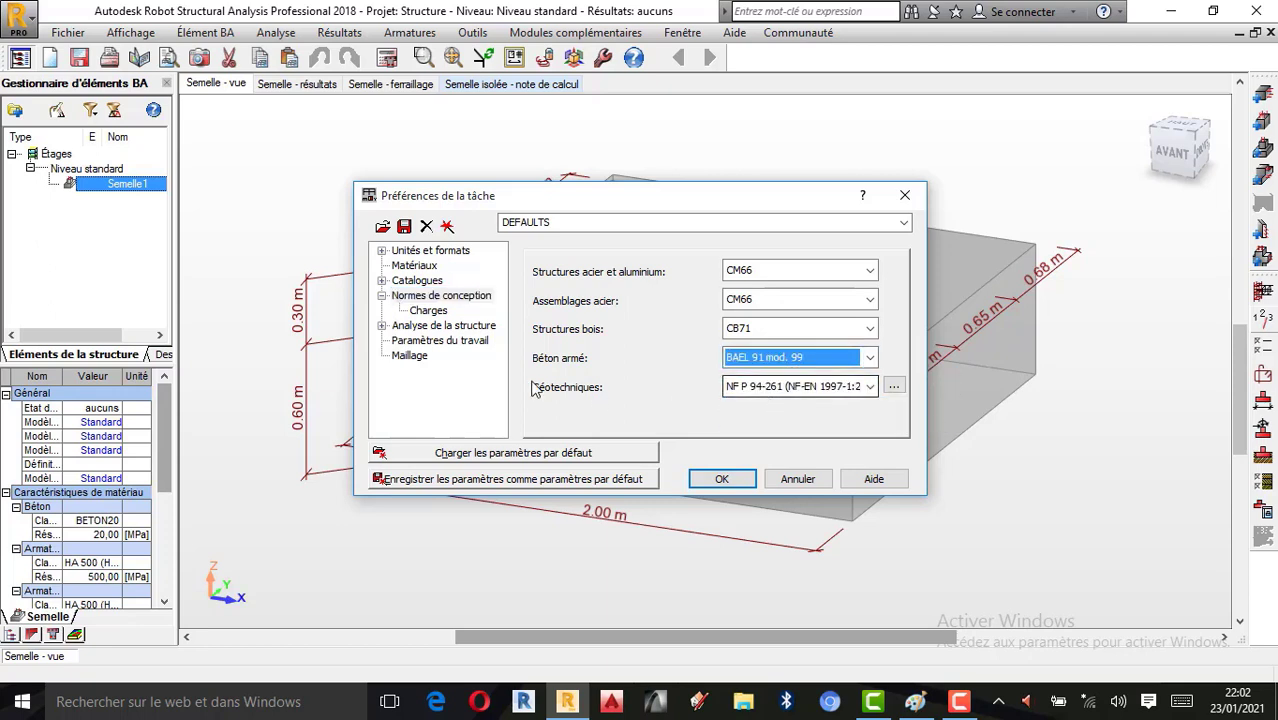
left_click(871, 386)
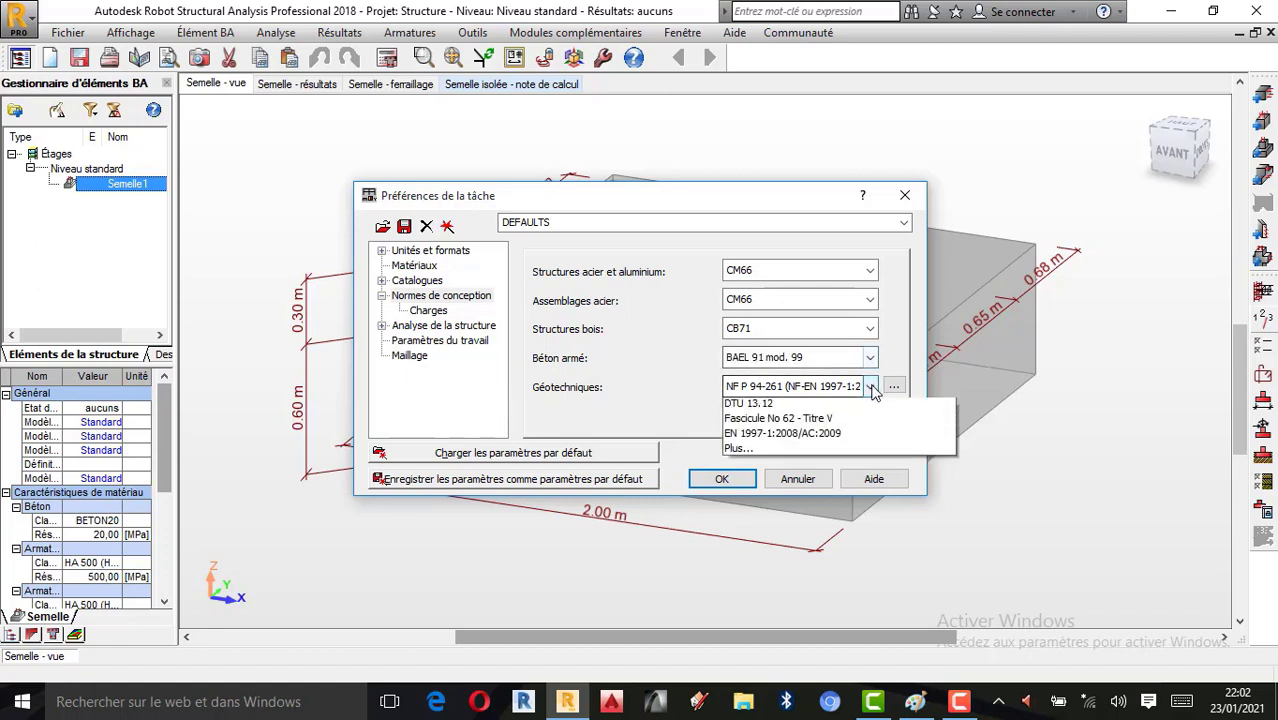
left_click(742, 421)
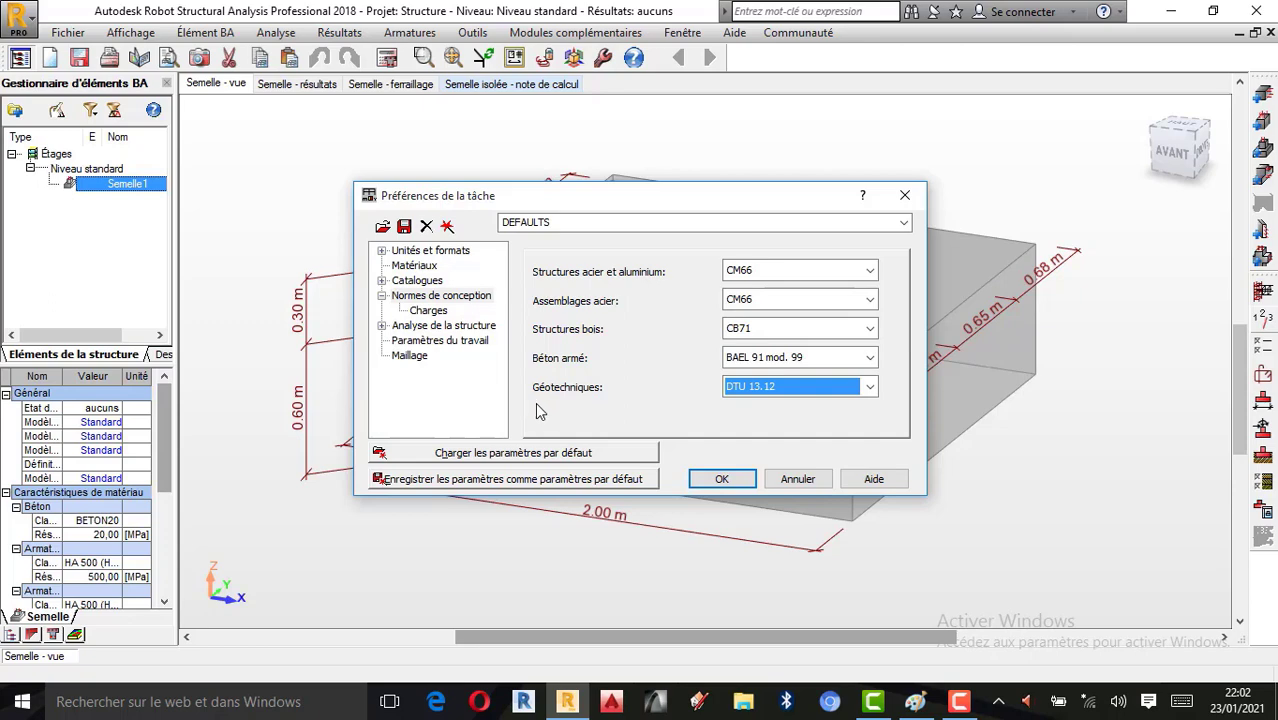
left_click(722, 480)
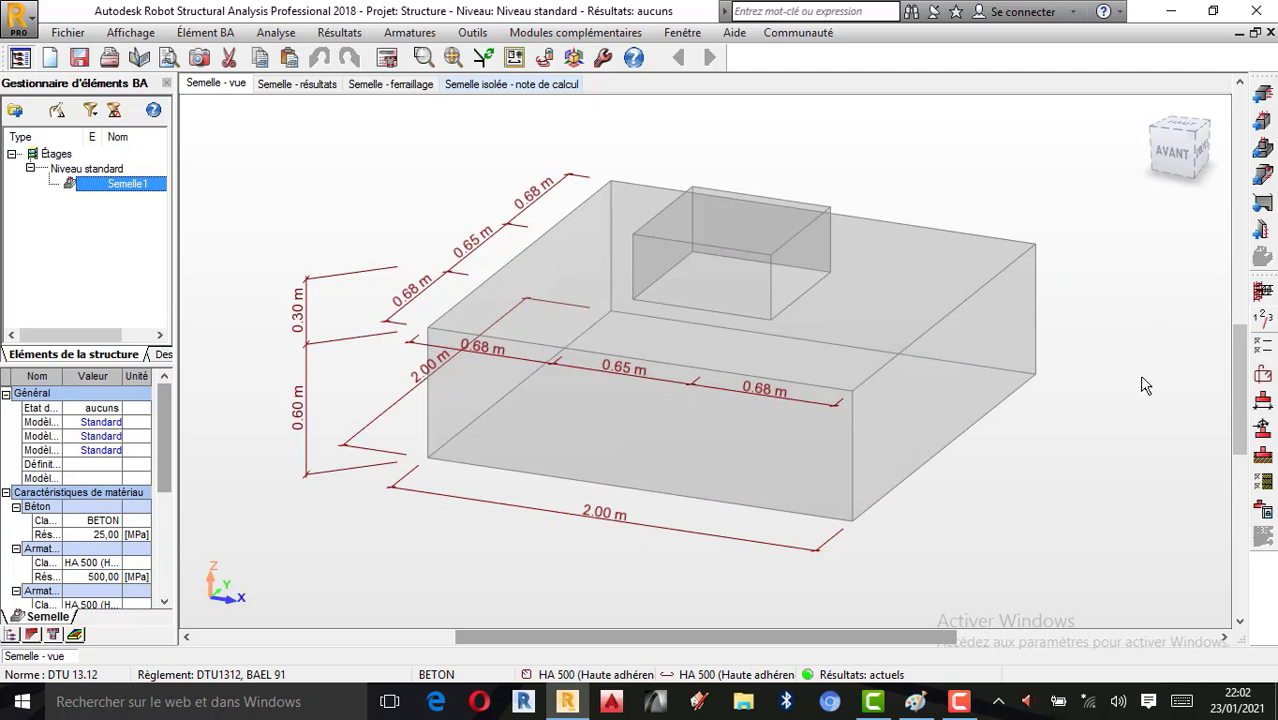
Add two more footings to the standard level.
left_click(1263, 173)
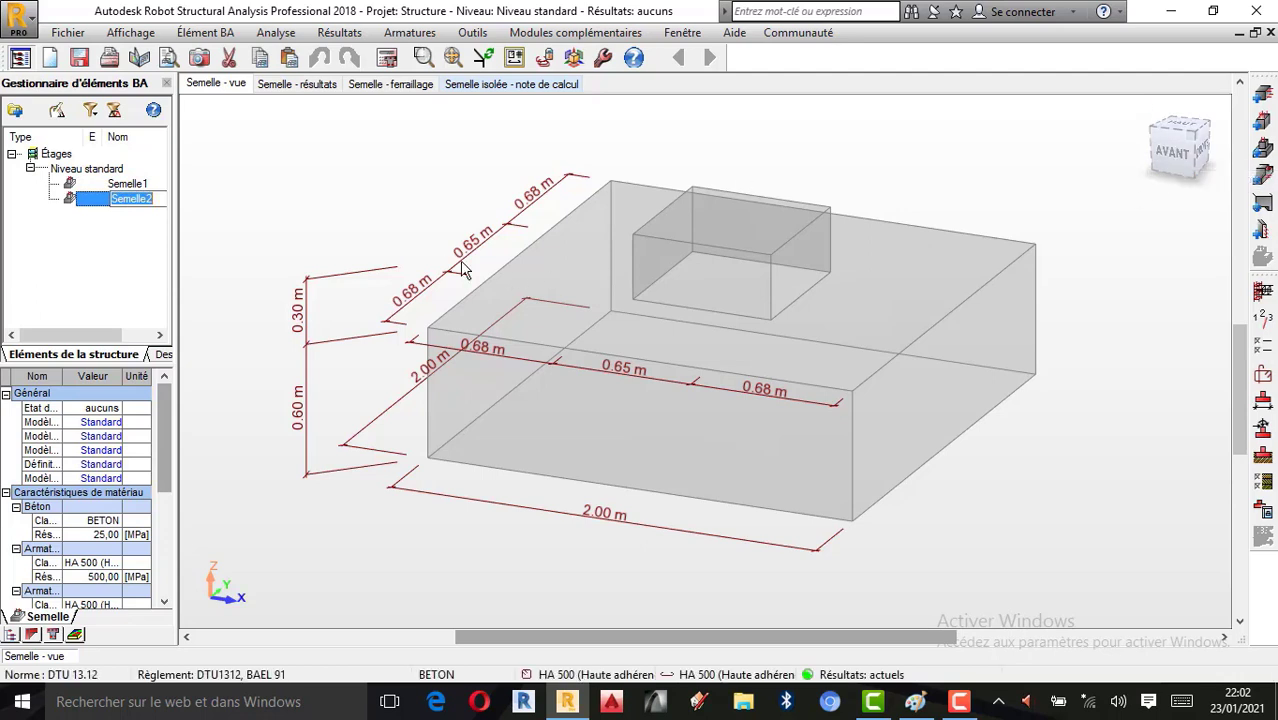
left_click(76, 188)
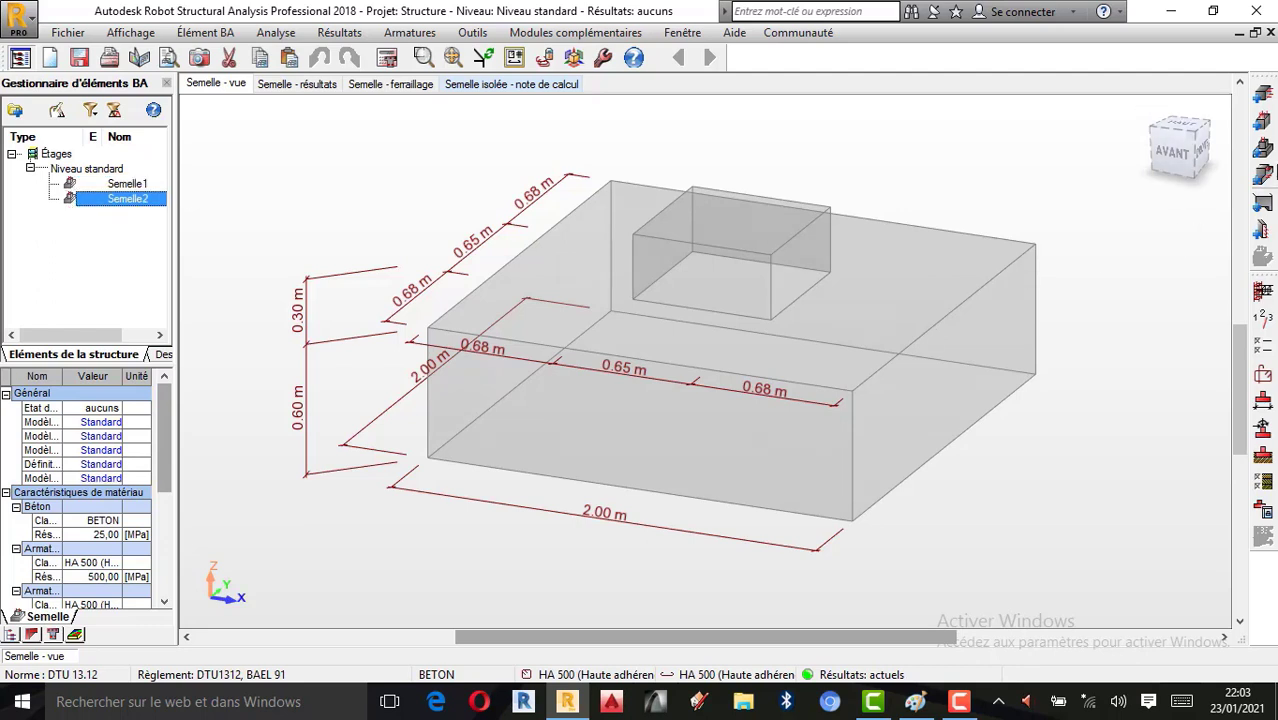
left_click(1263, 150)
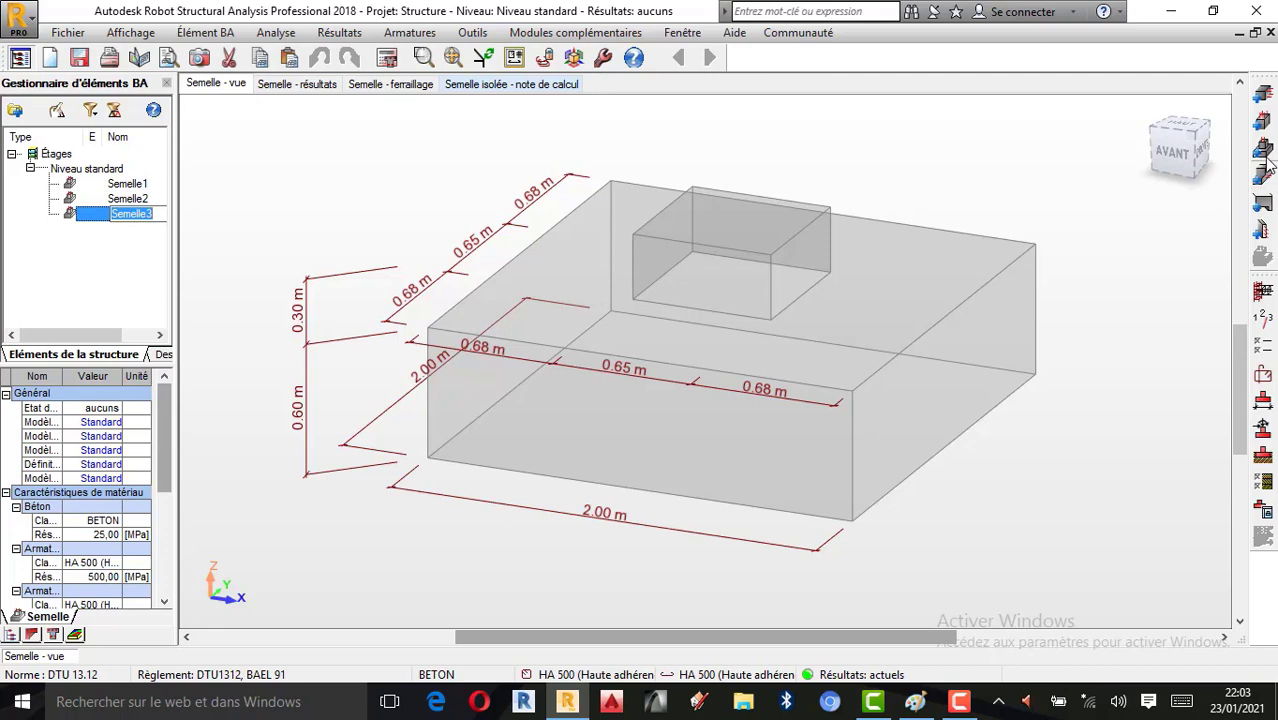
left_click(958, 702)
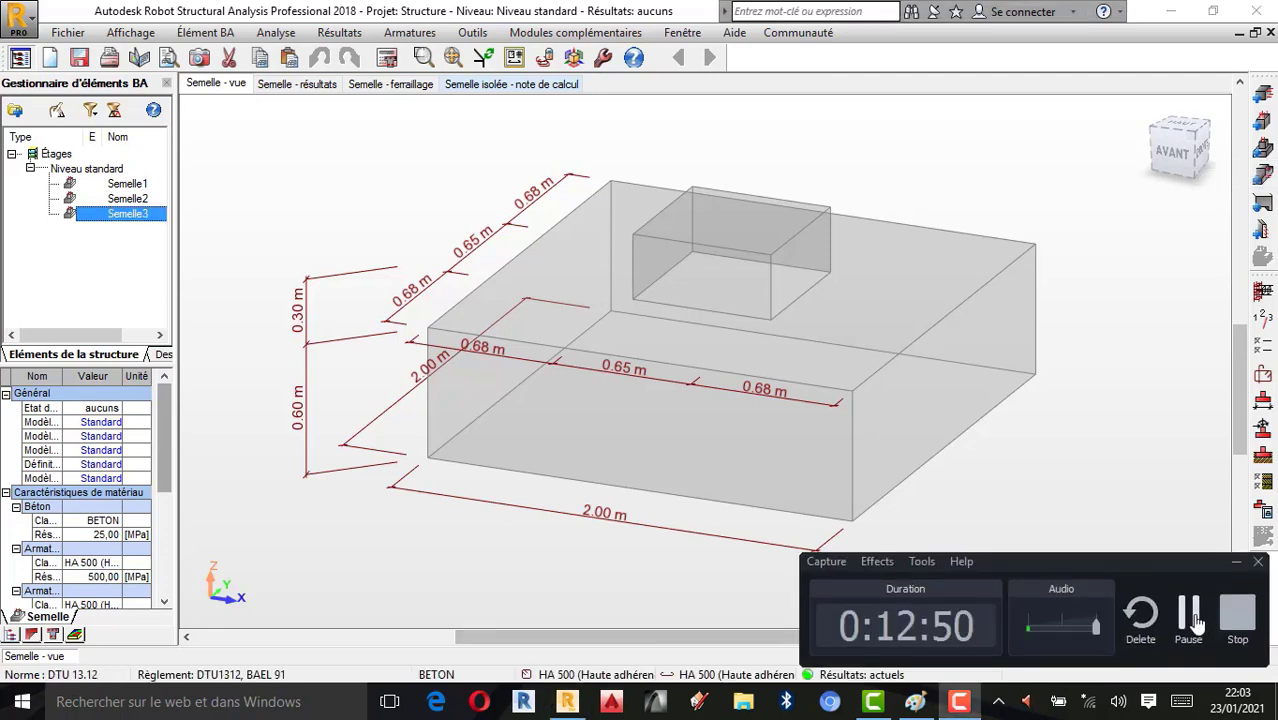
left_click(1190, 615)
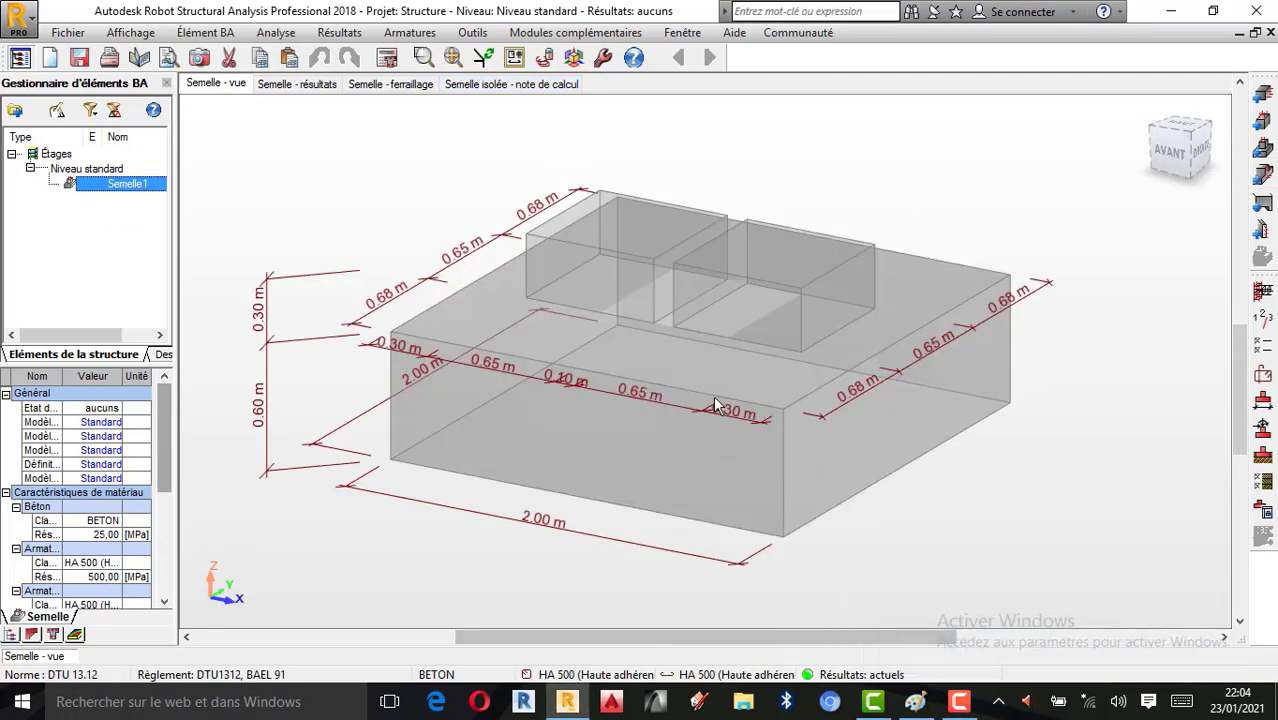
Review the cracking and environment aggressiveness options in the storey parameters and accept them as they are.
left_click(1262, 320)
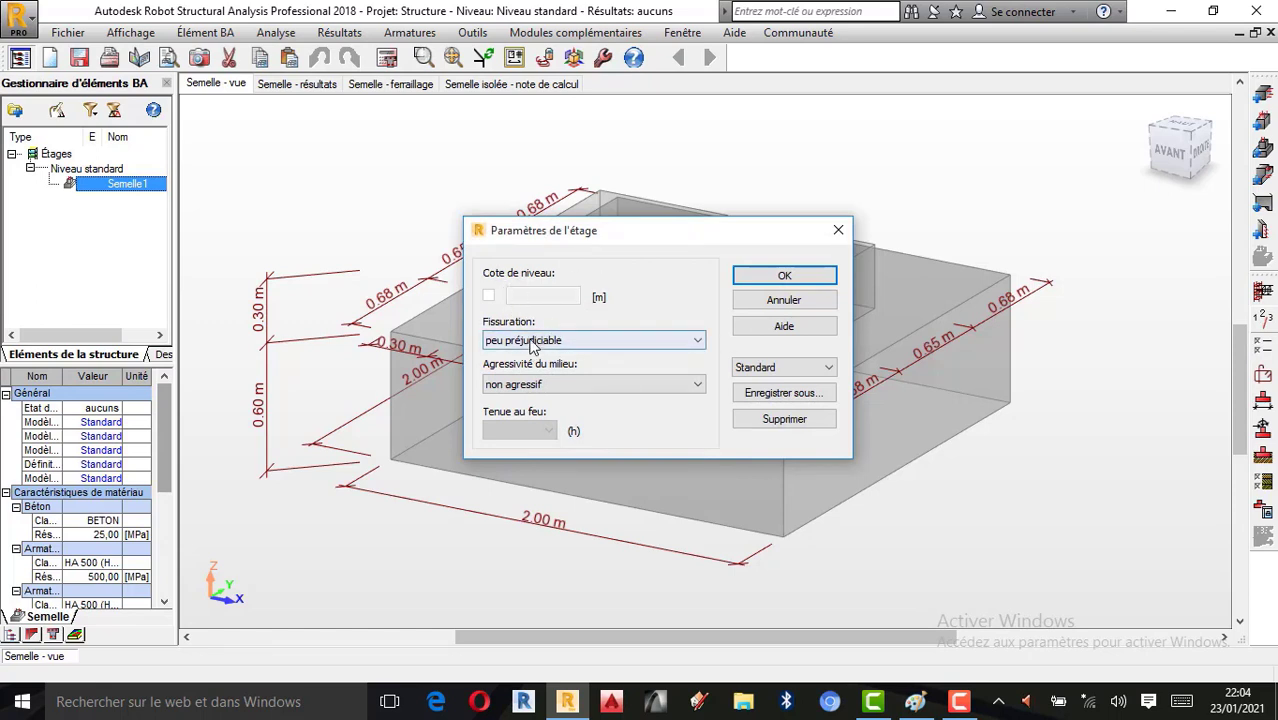
left_click(658, 340)
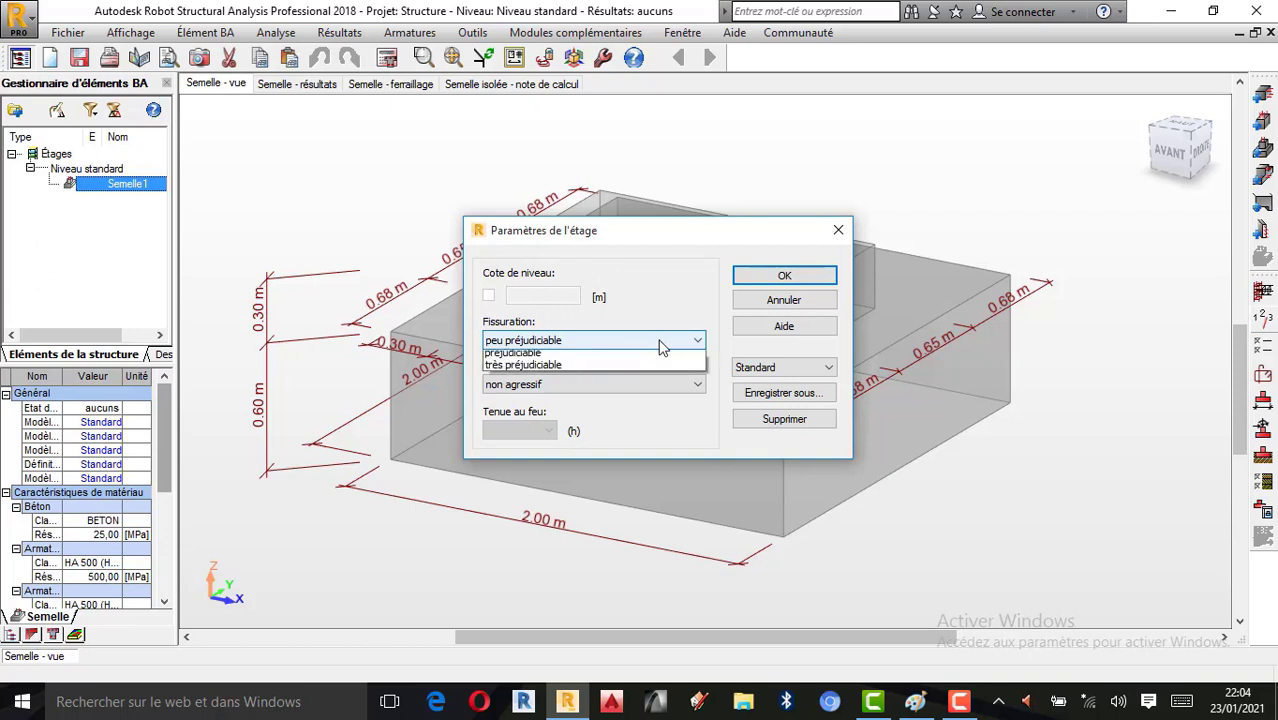
left_click(658, 340)
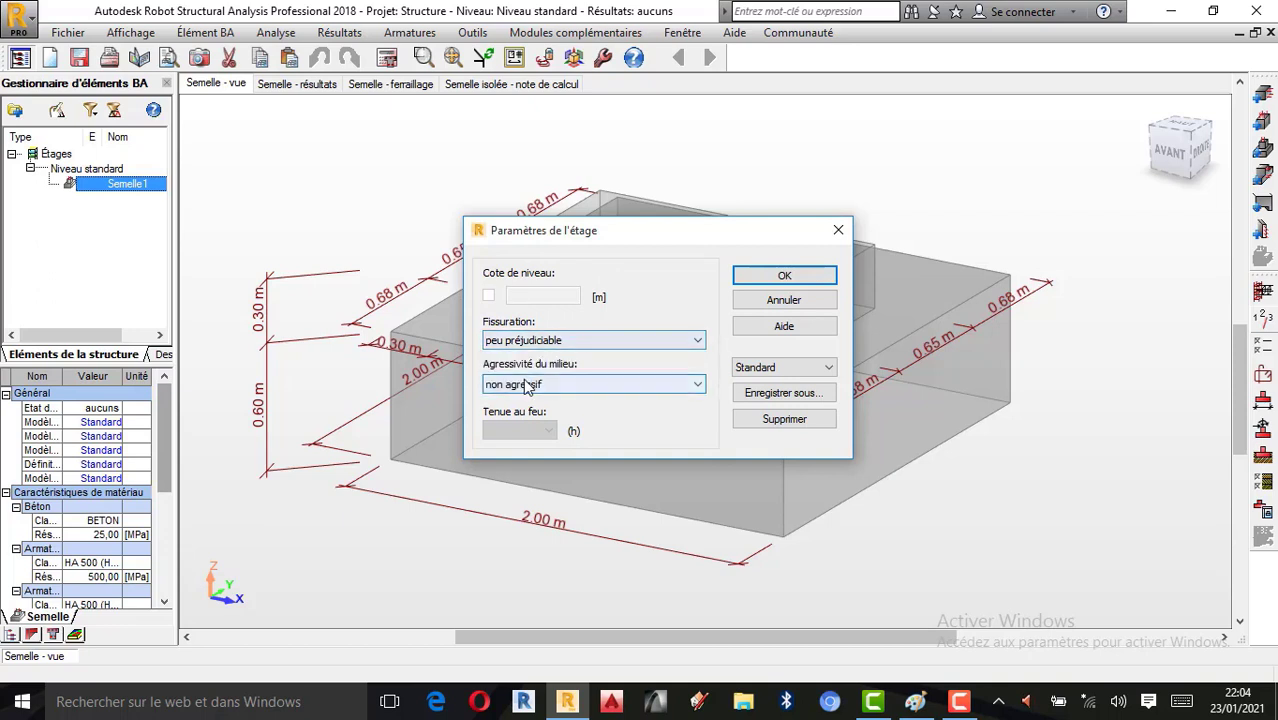
left_click(566, 387)
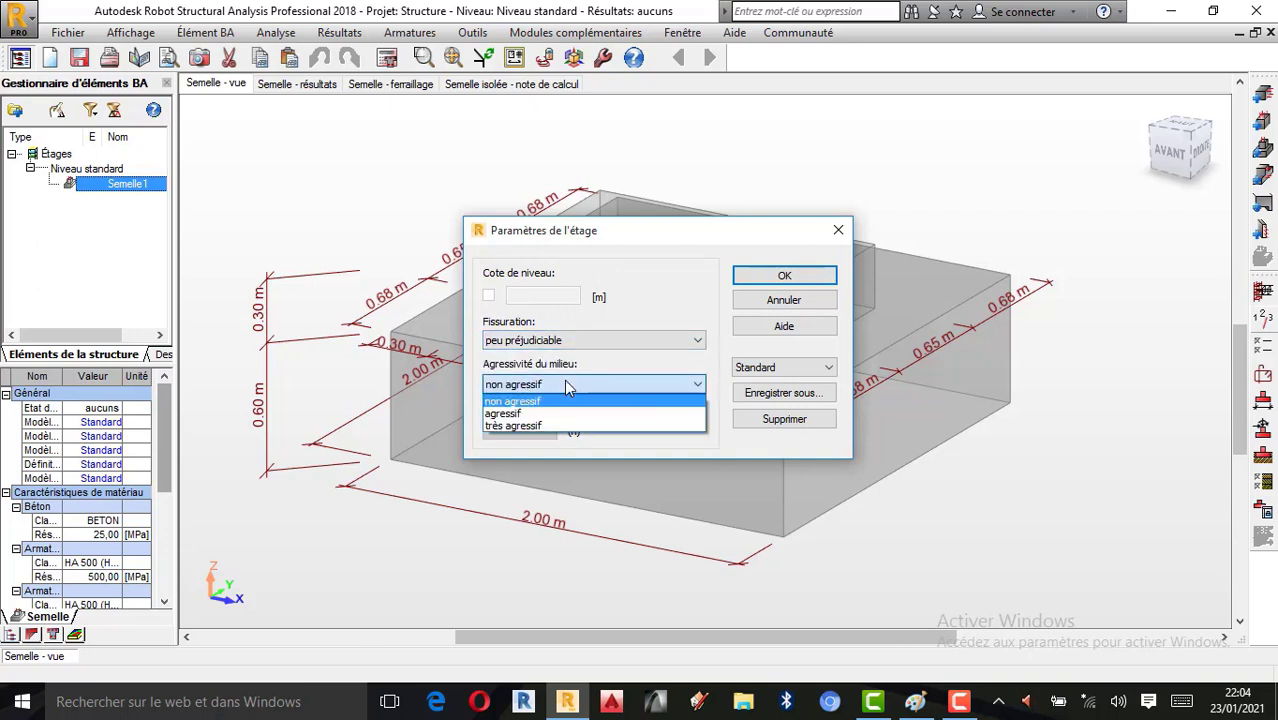
left_click(567, 388)
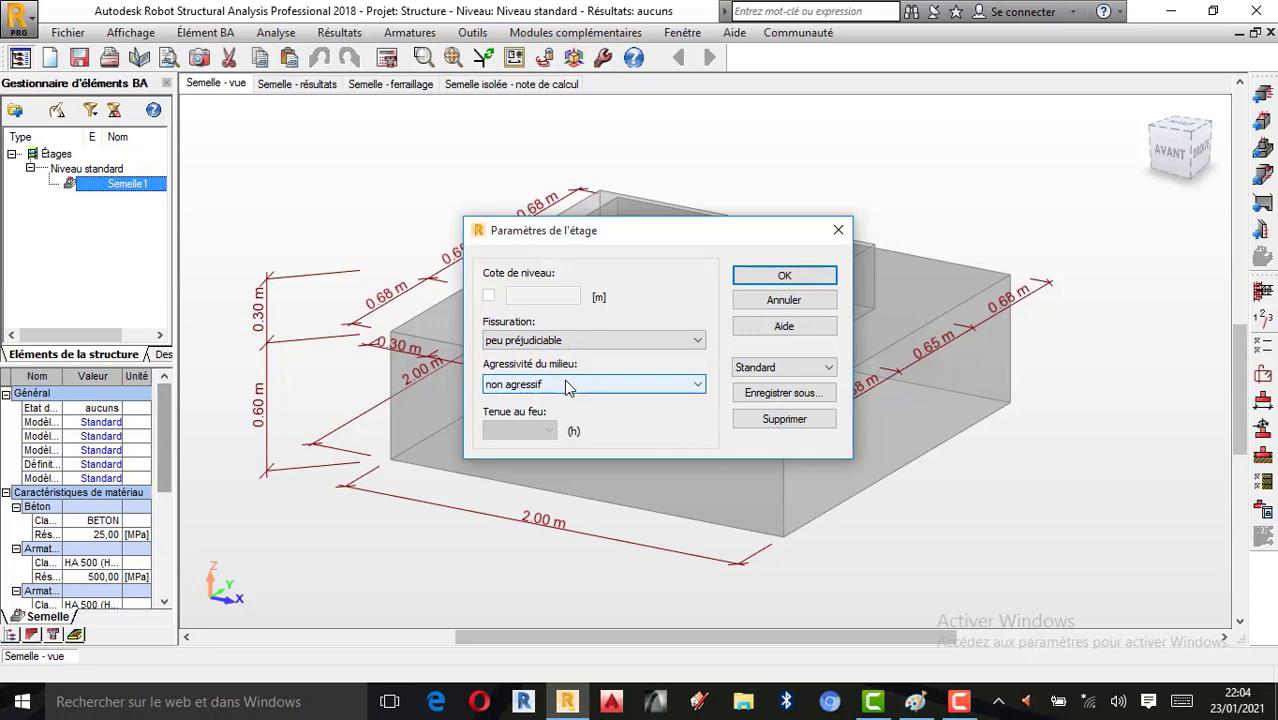
left_click(784, 276)
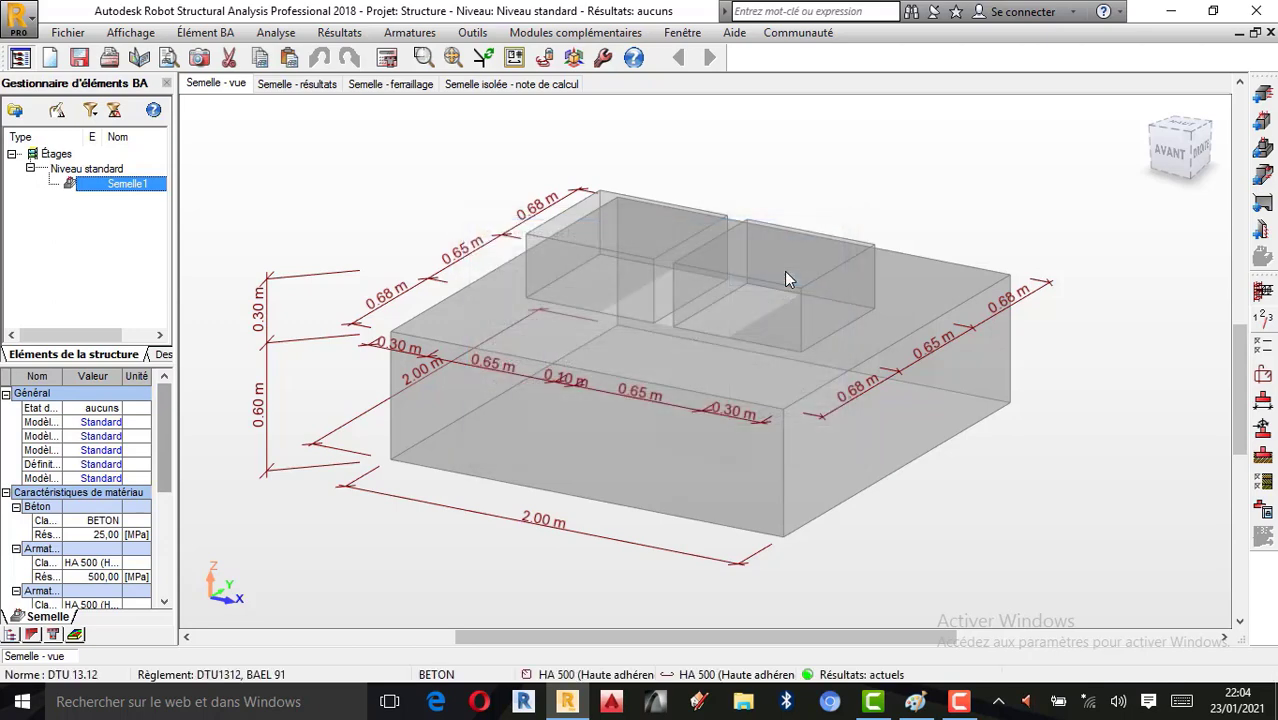
In the footing's calculation options, choose concrete BETON20 and set its unit weight to 2500 kG/m3.
left_click(1265, 349)
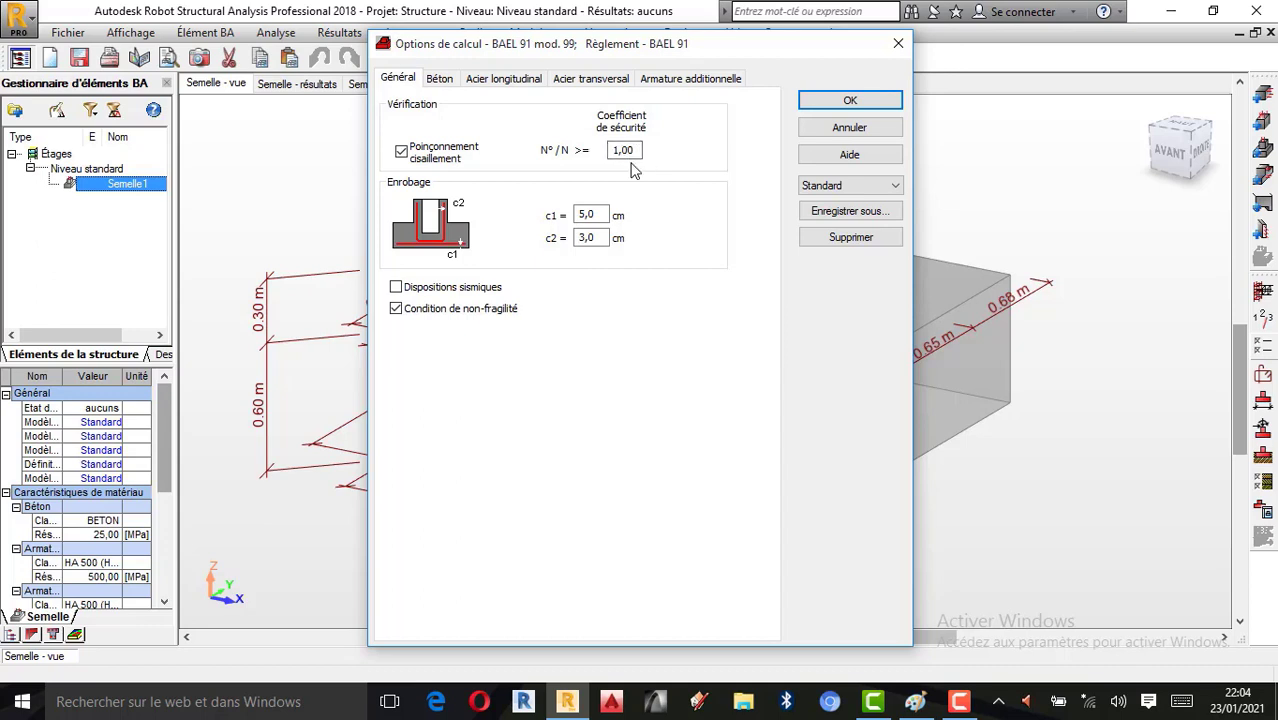
left_click(431, 82)
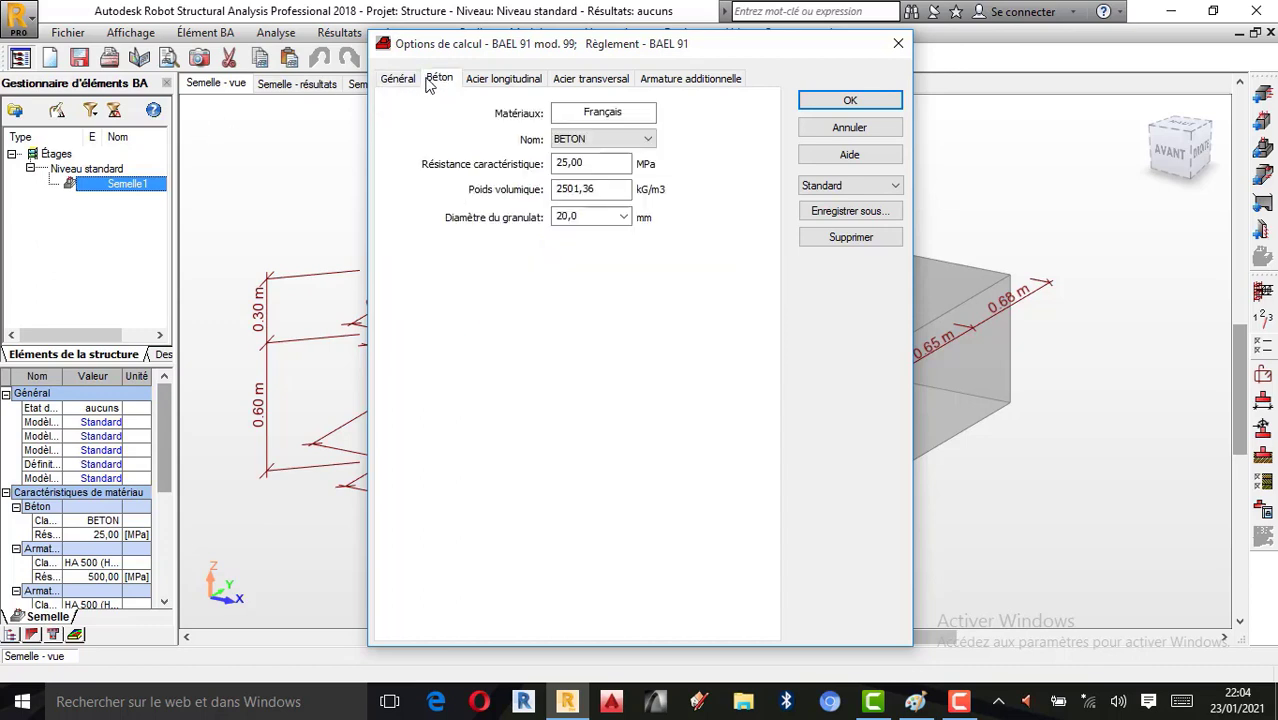
left_click(602, 142)
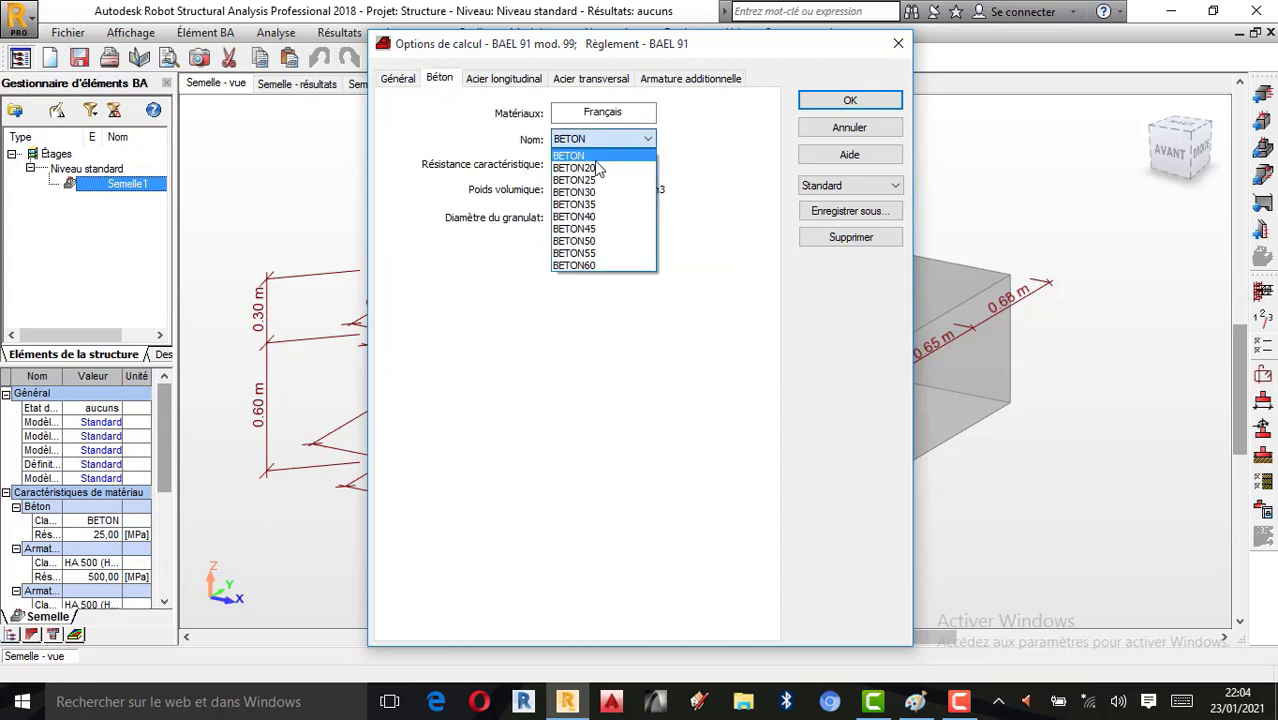
left_click(598, 168)
left_click(606, 188)
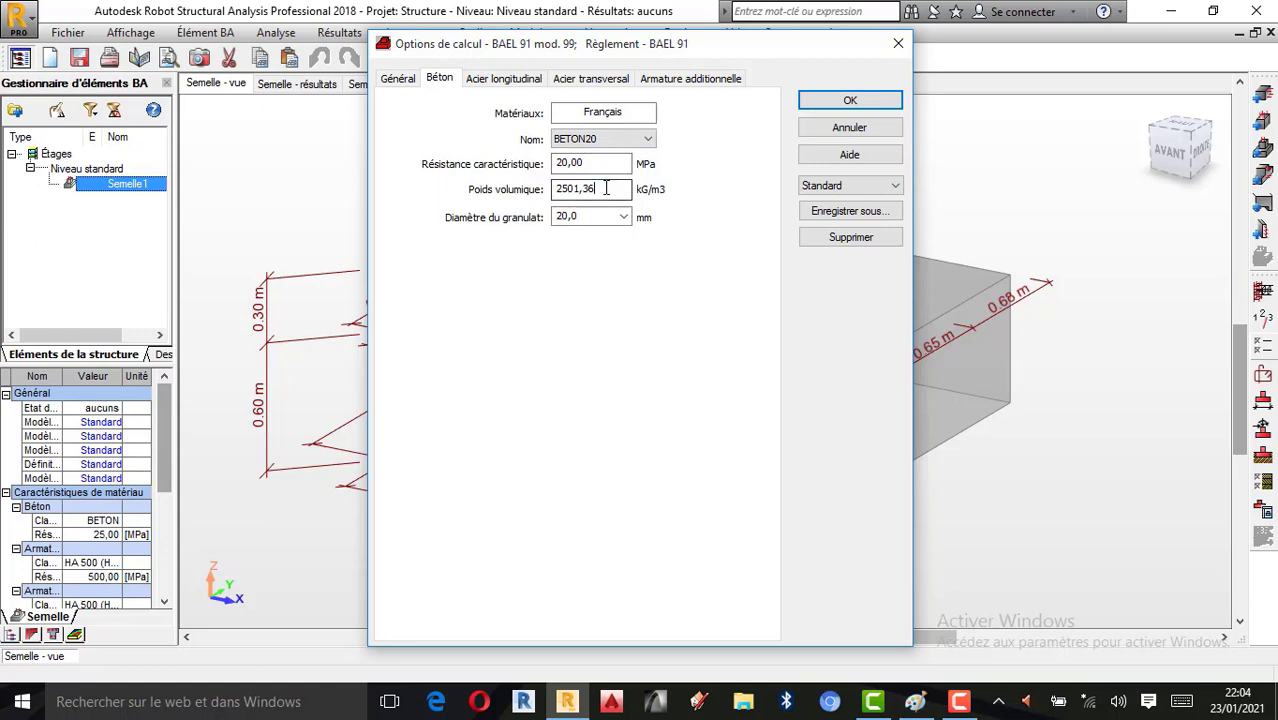
double_click(606, 188)
left_click(750, 414)
left_click(750, 390)
double_click(722, 435)
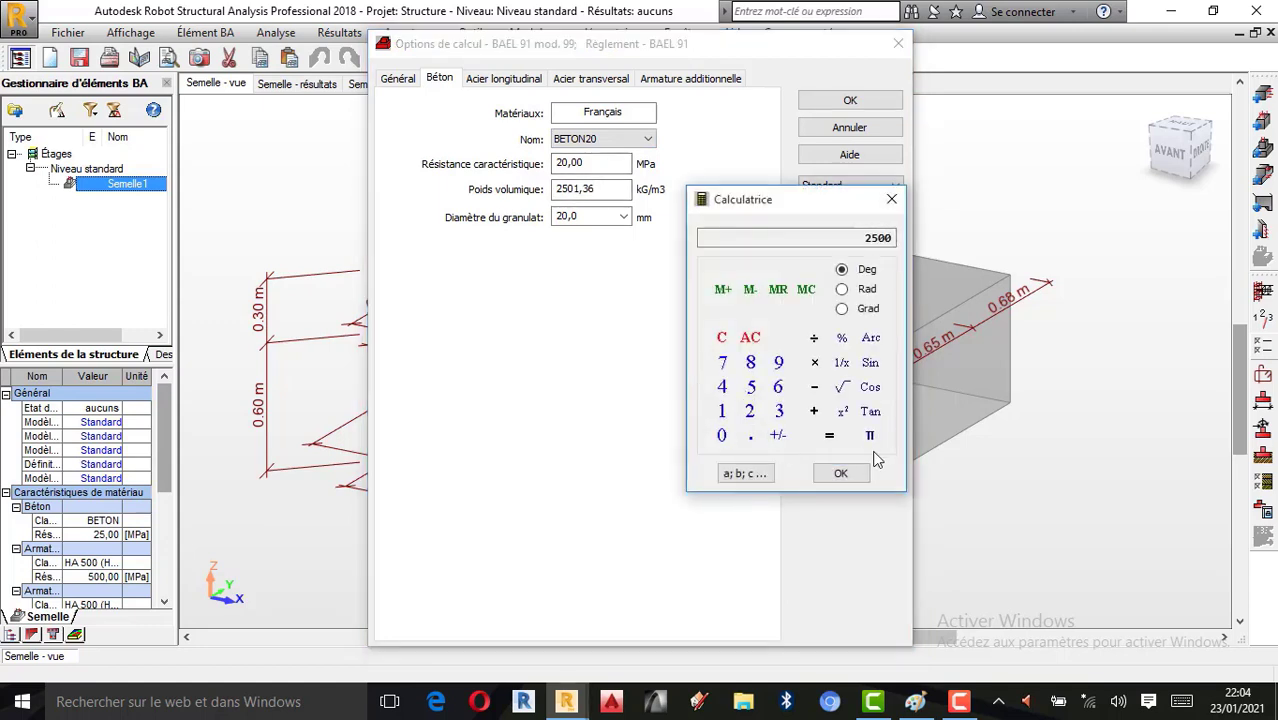
left_click(840, 472)
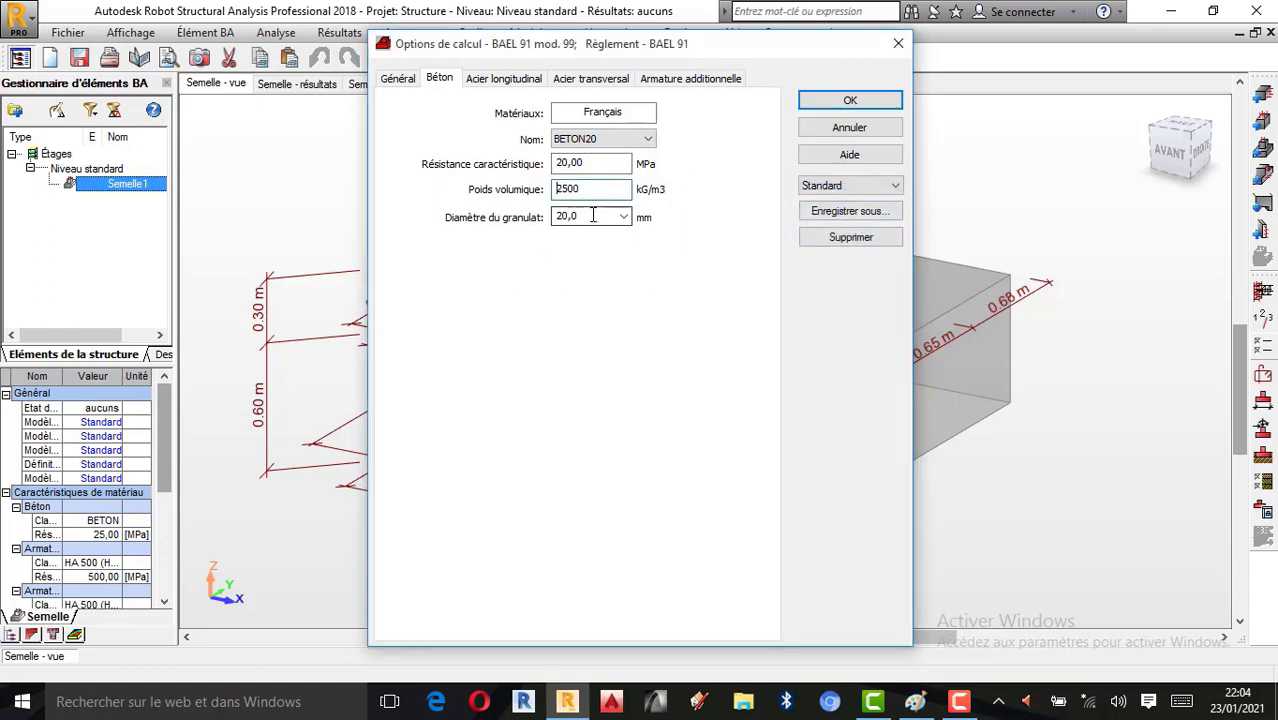
Set the longitudinal steel class to HA 400 and allow only 12 and 14 mm bars.
left_click(503, 78)
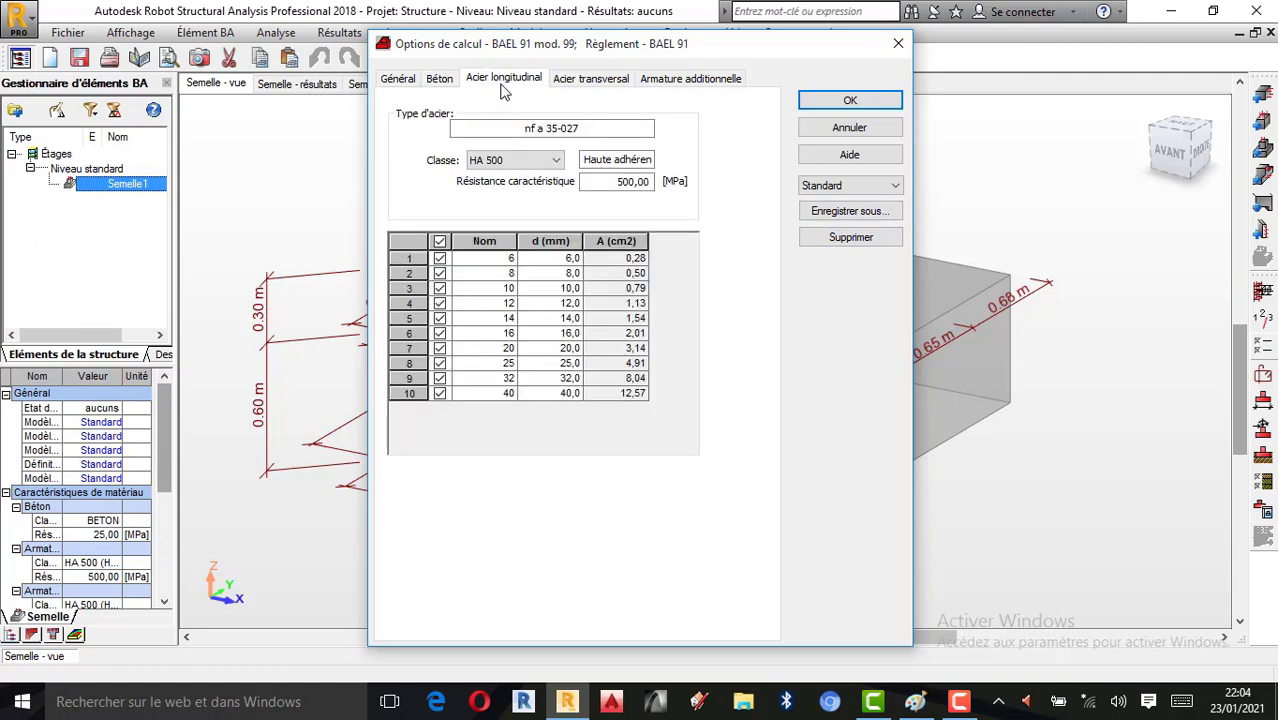
left_click(512, 160)
left_click(501, 188)
left_click(440, 243)
left_click(440, 303)
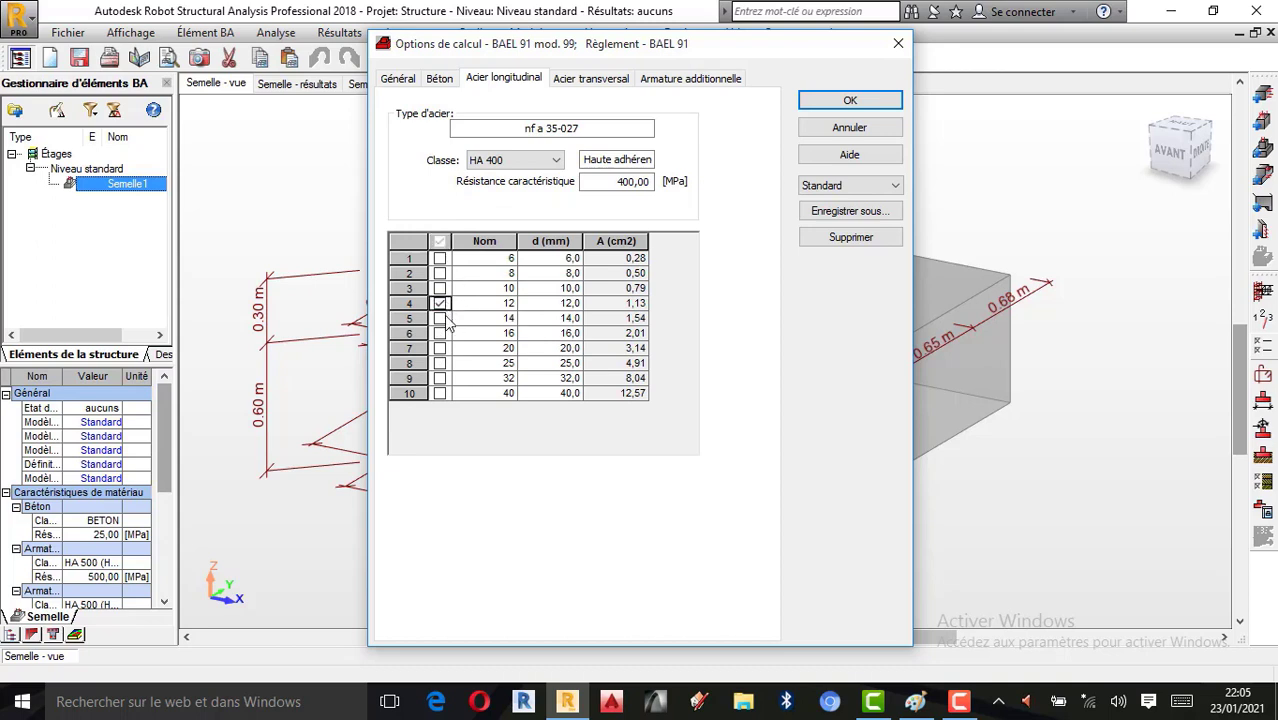
left_click(440, 318)
Set the transverse steel class to HA 400 and allow only 6 mm bars.
left_click(591, 79)
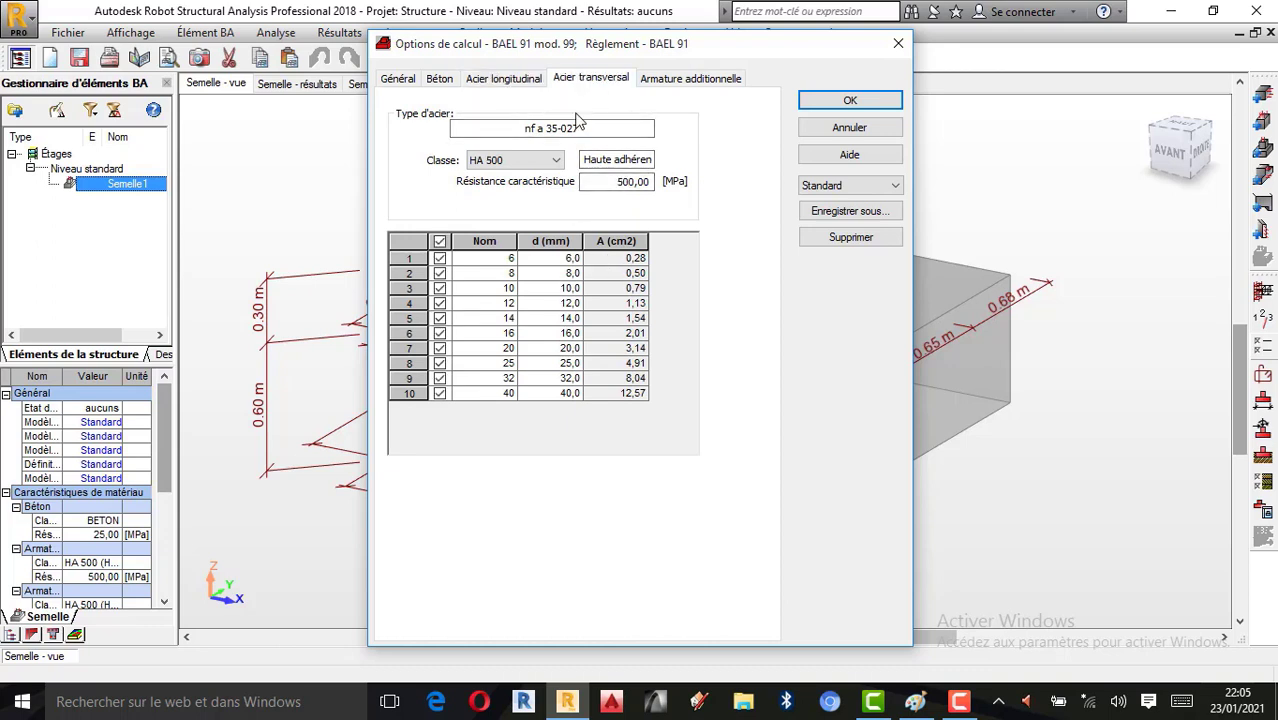
left_click(550, 161)
left_click(514, 178)
left_click(439, 243)
left_click(438, 257)
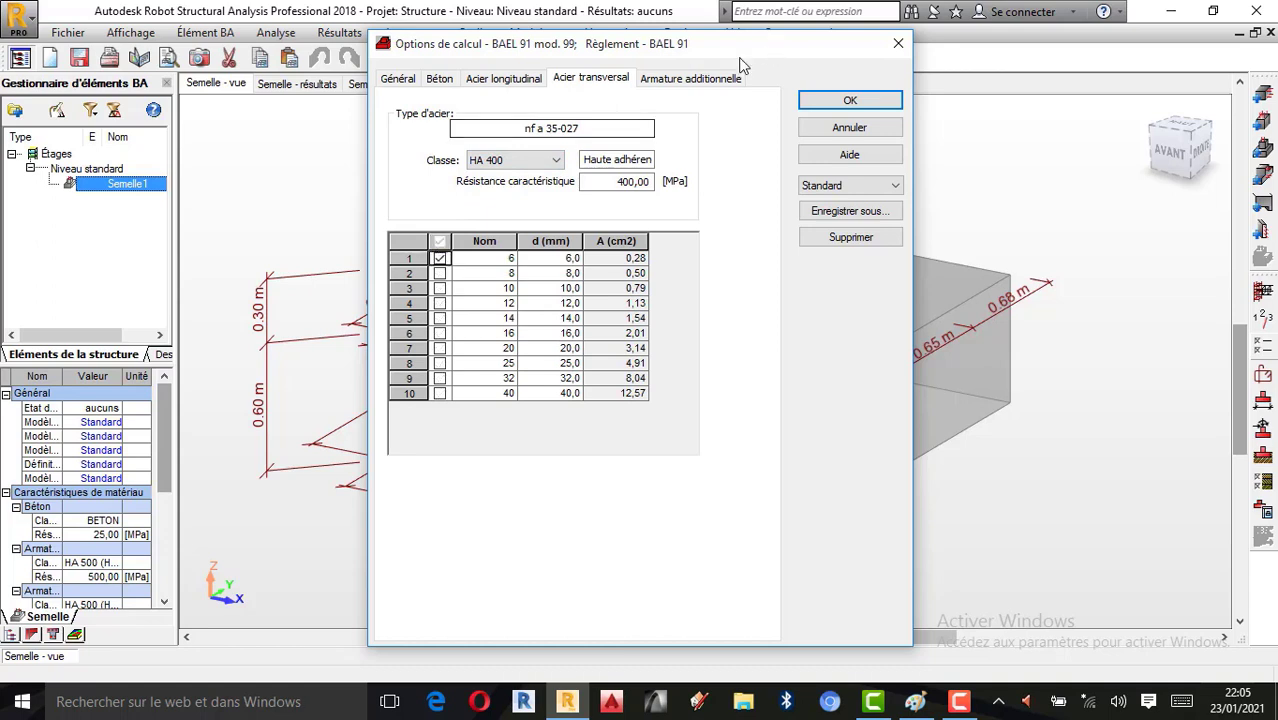
Set the additional reinforcement to HA 400 with only 12 and 14 mm bars, and apply the calculation options.
left_click(698, 80)
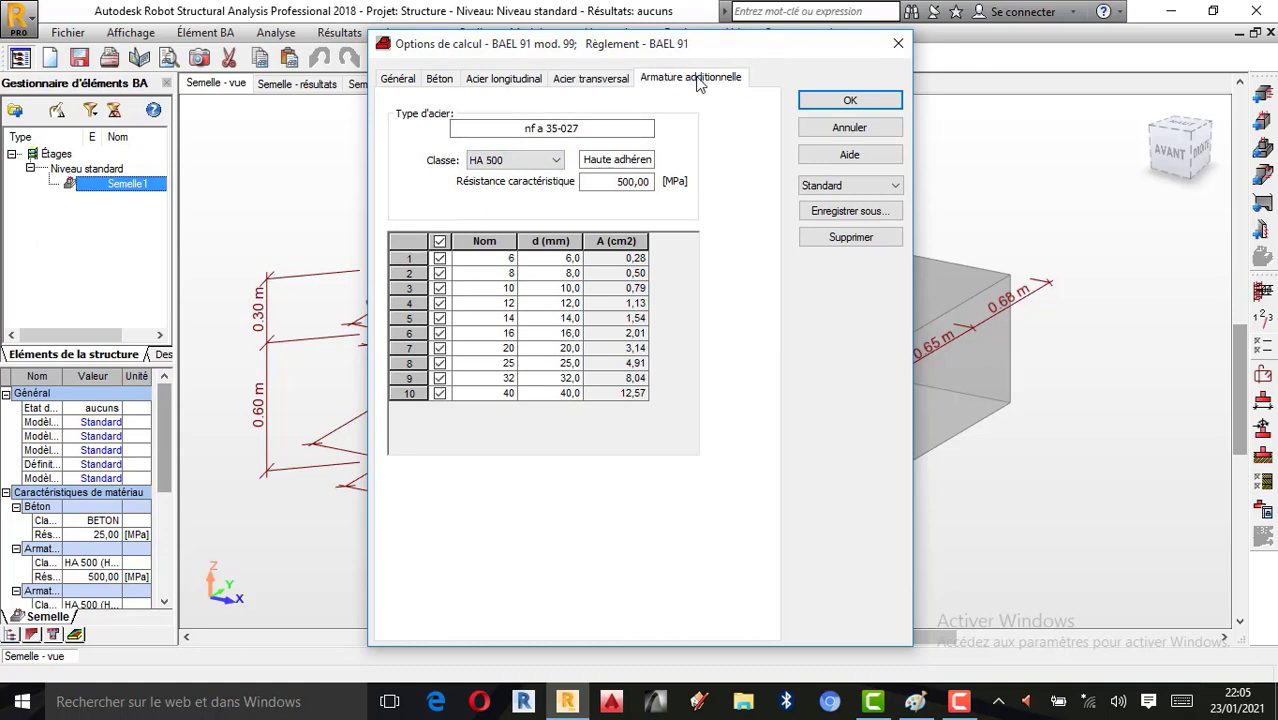
left_click(550, 162)
left_click(513, 178)
left_click(442, 242)
left_click(440, 303)
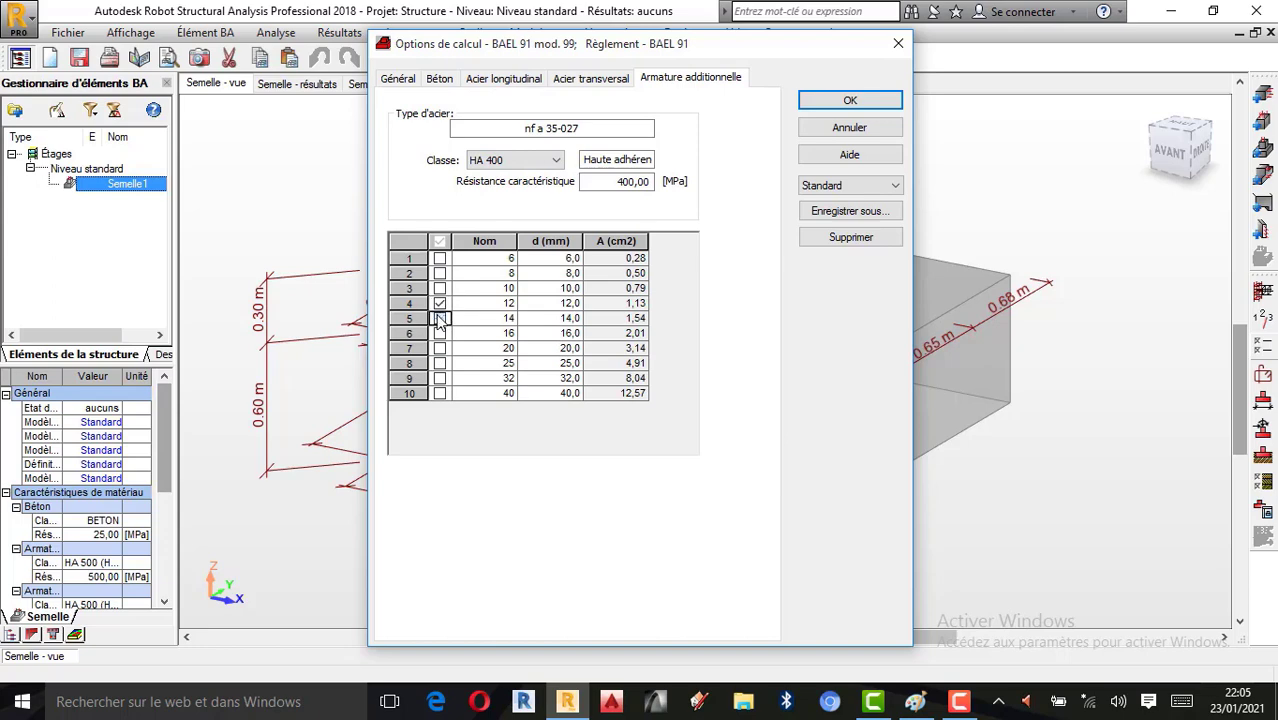
left_click(850, 102)
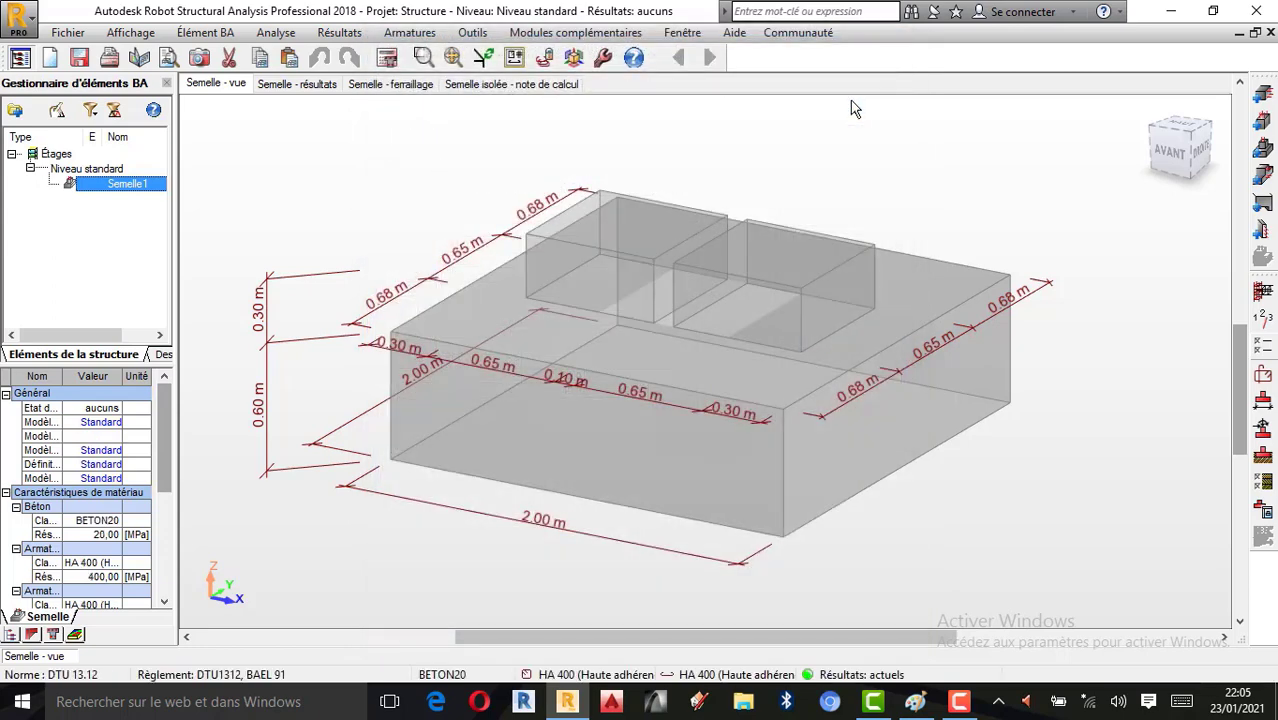
In the reinforcement layout, set the footing bar diameter to 12 for both layers and accept the default advanced options.
left_click(1263, 376)
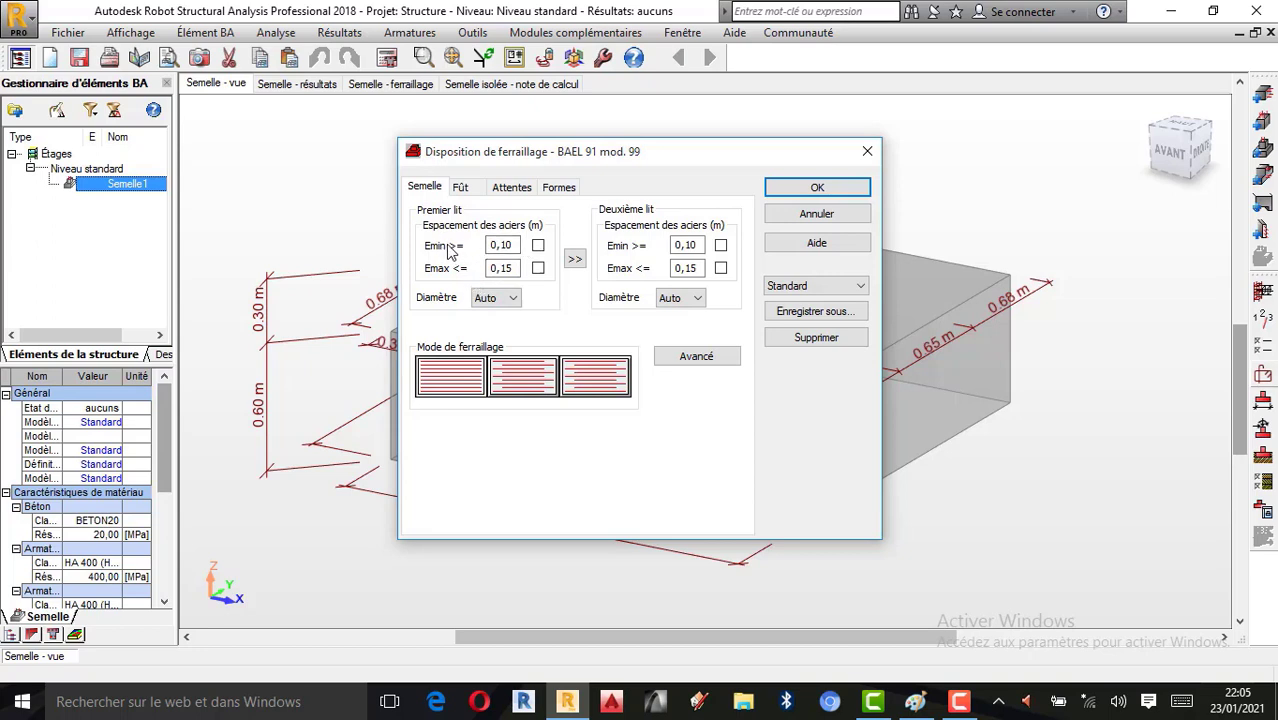
left_click(495, 299)
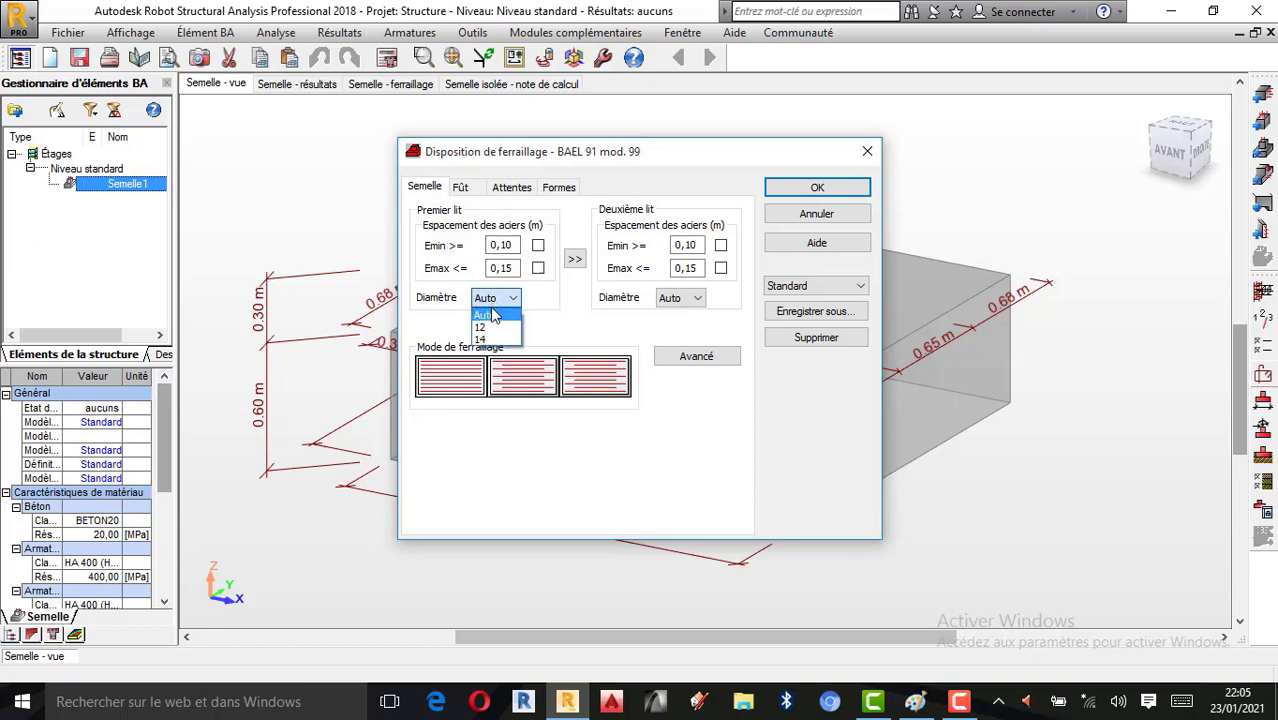
left_click(516, 316)
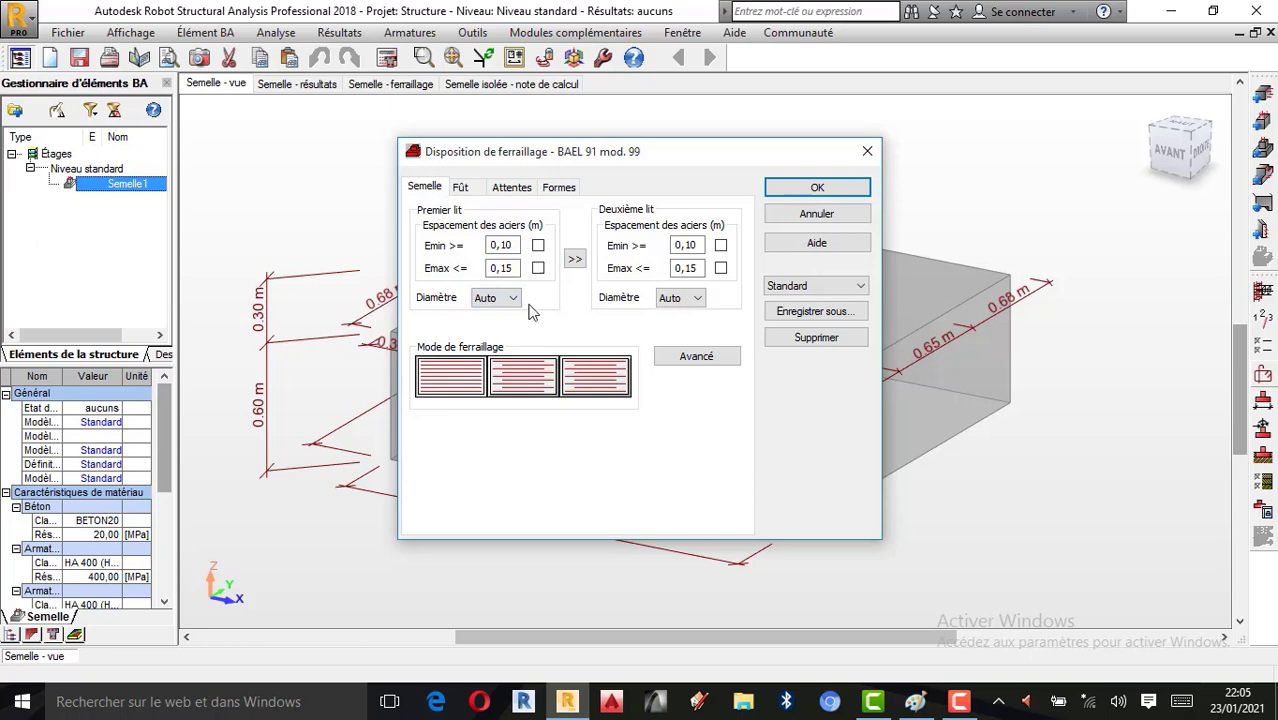
left_click(508, 298)
left_click(505, 328)
left_click(684, 298)
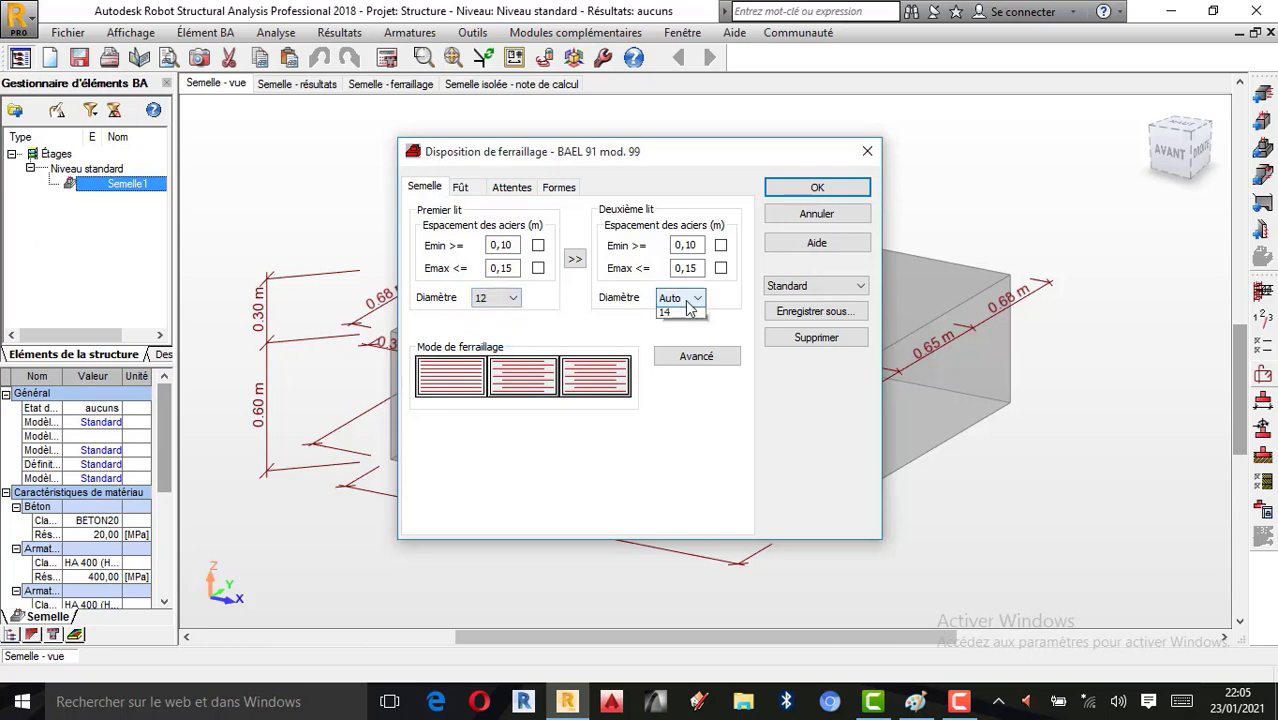
left_click(657, 327)
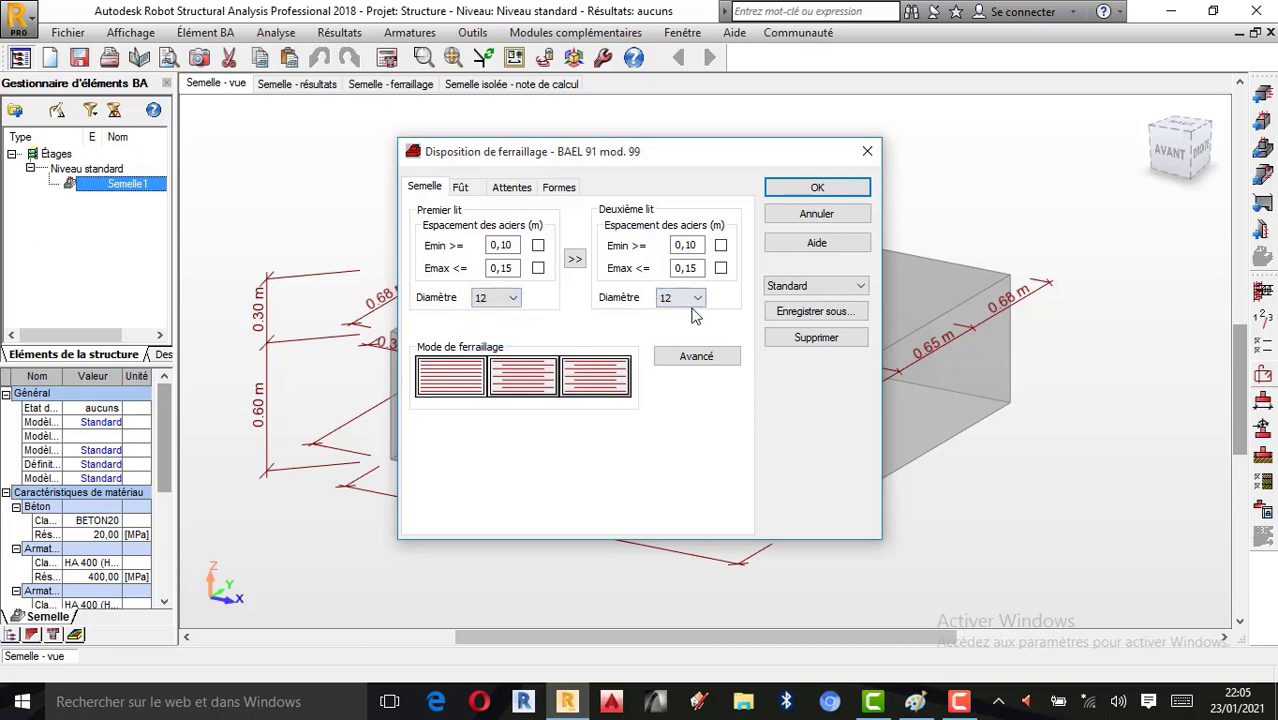
left_click(698, 357)
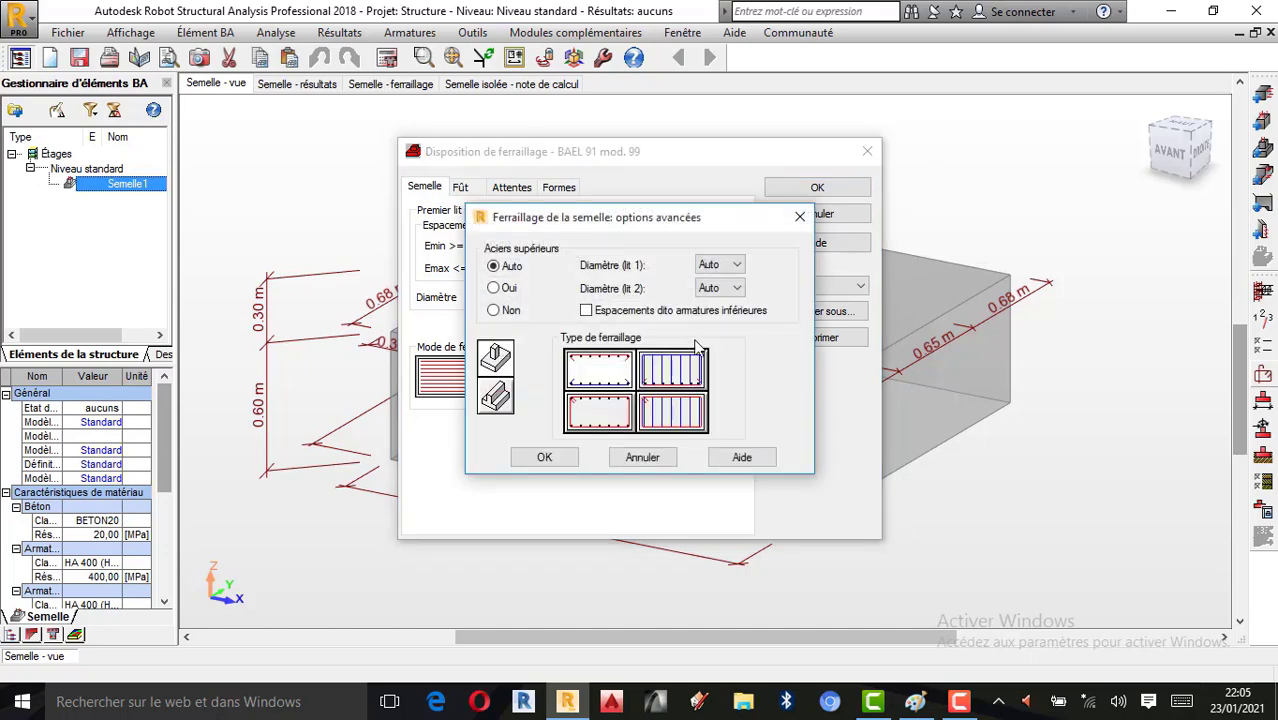
left_click(561, 466)
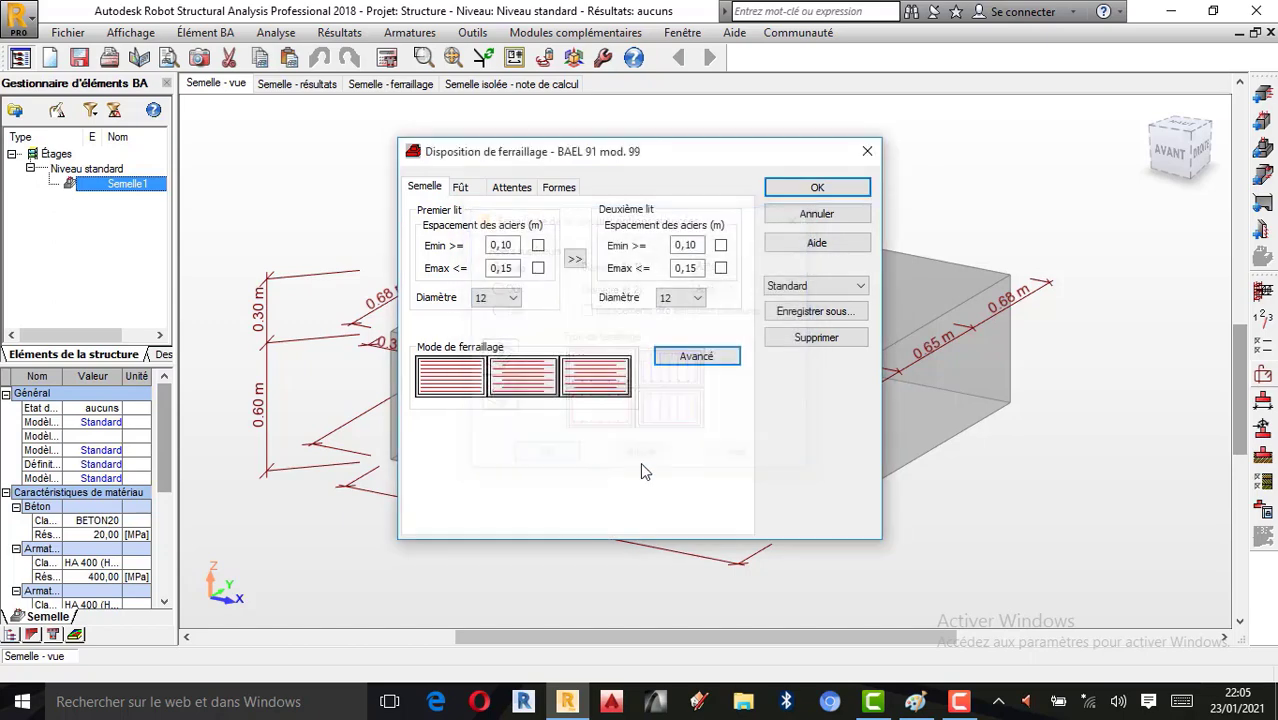
Choose the second reinforcement mode for the footing's pier.
left_click(463, 190)
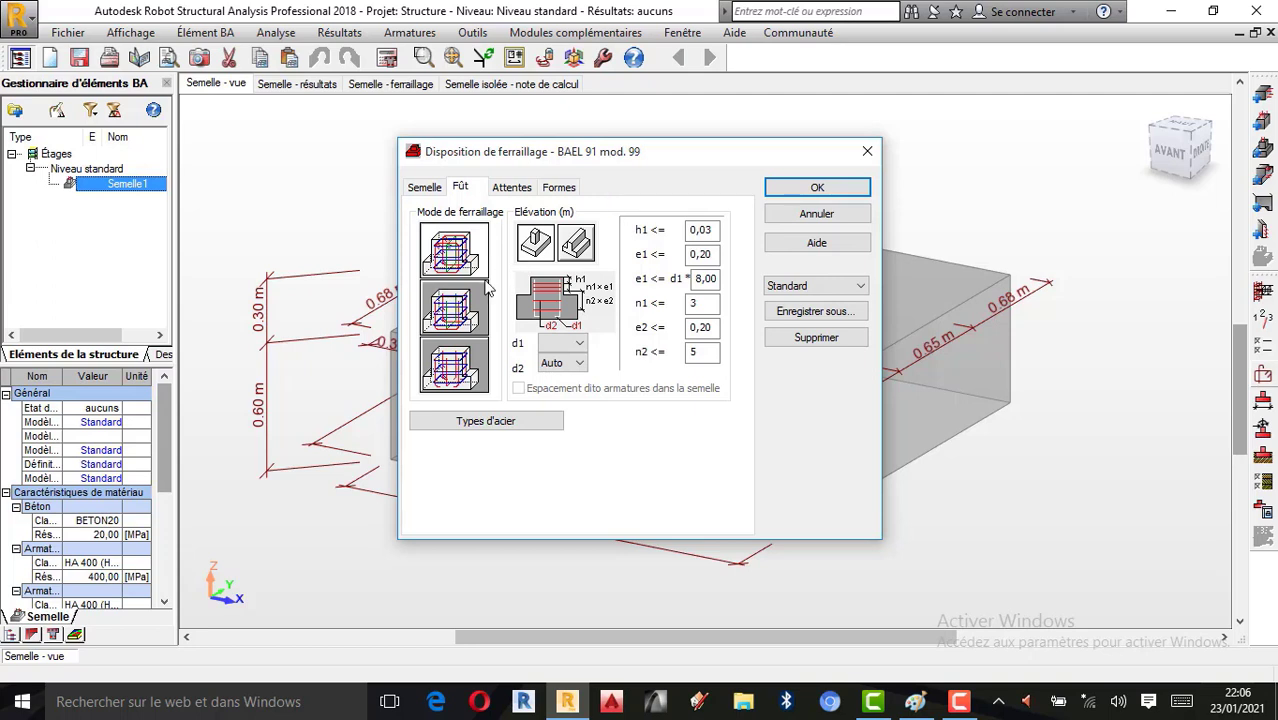
left_click(454, 309)
left_click(476, 263)
left_click(447, 307)
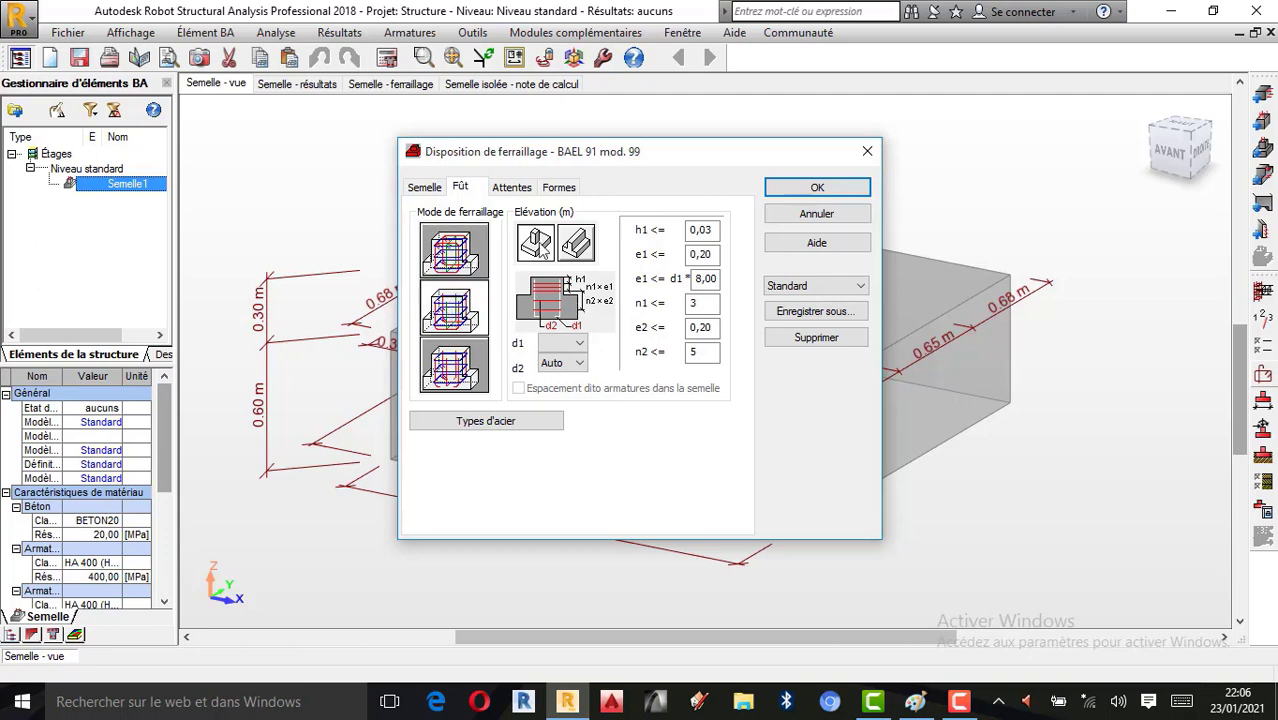
Set the starter bar diameter to 12 and accept the same steel type as the longitudinal reinforcement.
left_click(512, 188)
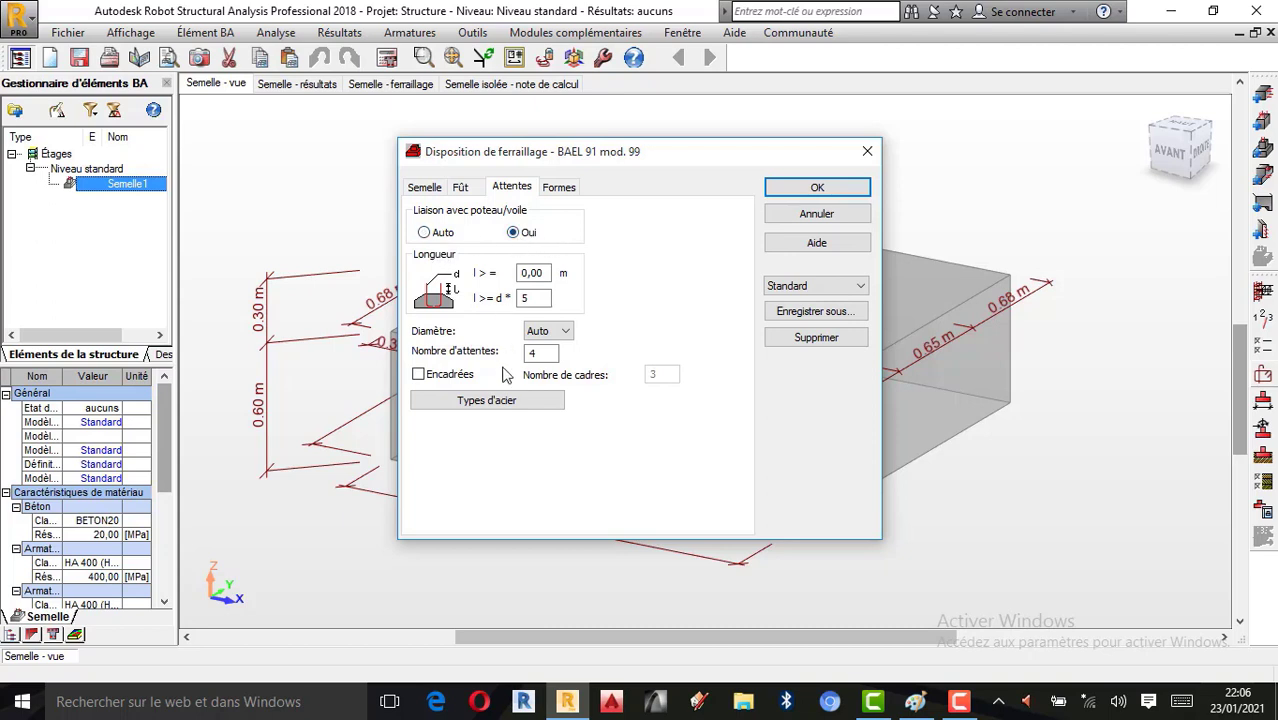
left_click(560, 332)
left_click(562, 333)
left_click(562, 332)
left_click(546, 359)
left_click(548, 354)
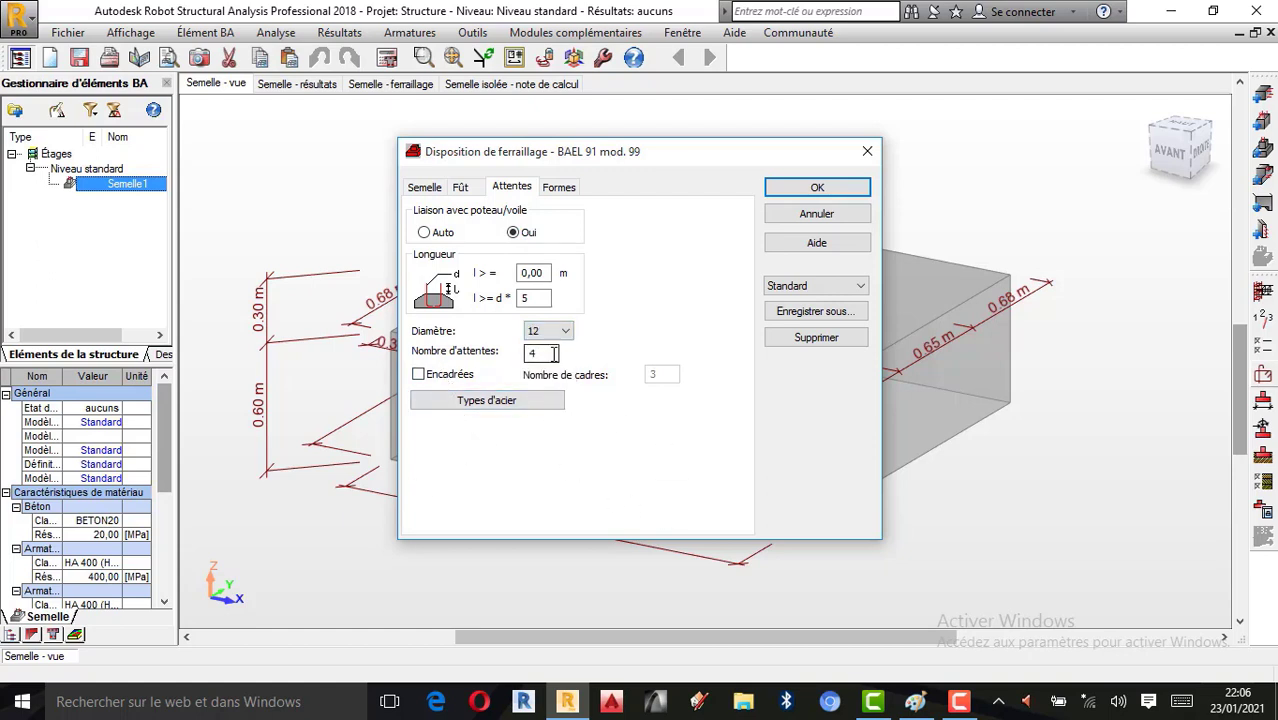
left_click(478, 402)
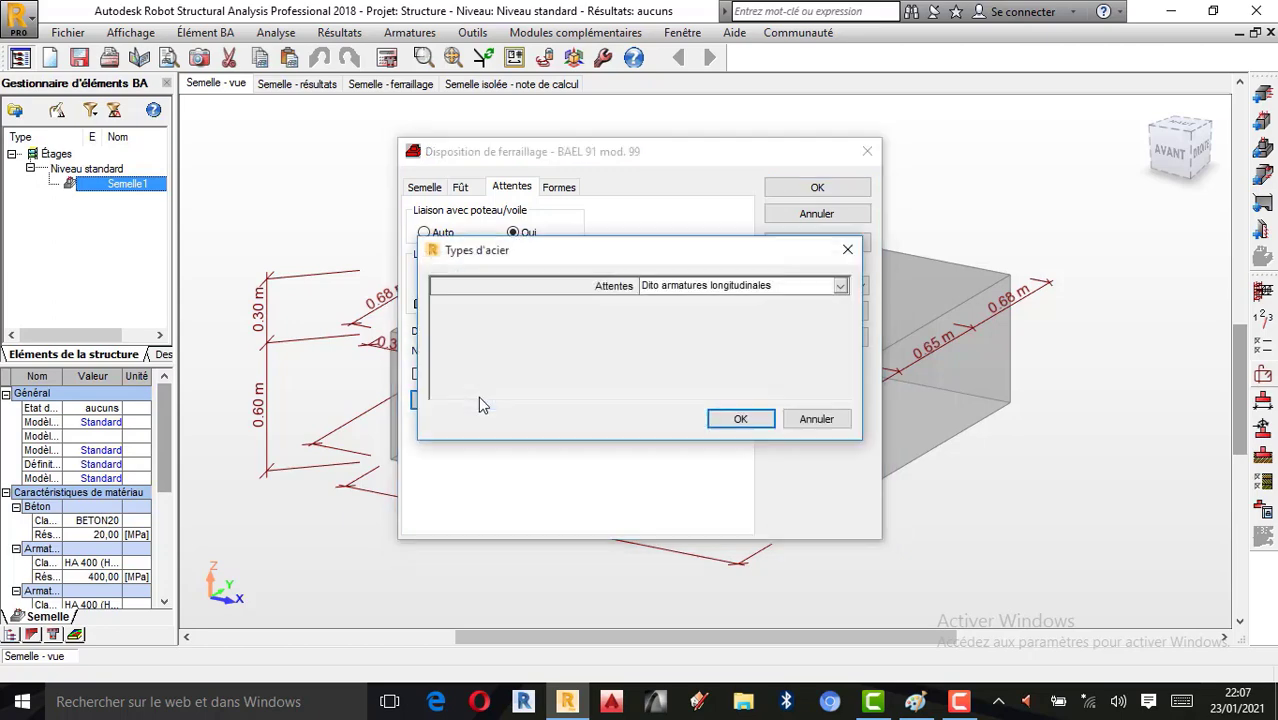
left_click(724, 419)
In the bar shapes, disable hooks only when necessary for the main bar and set the minimum hook base length to 5 cm.
left_click(562, 191)
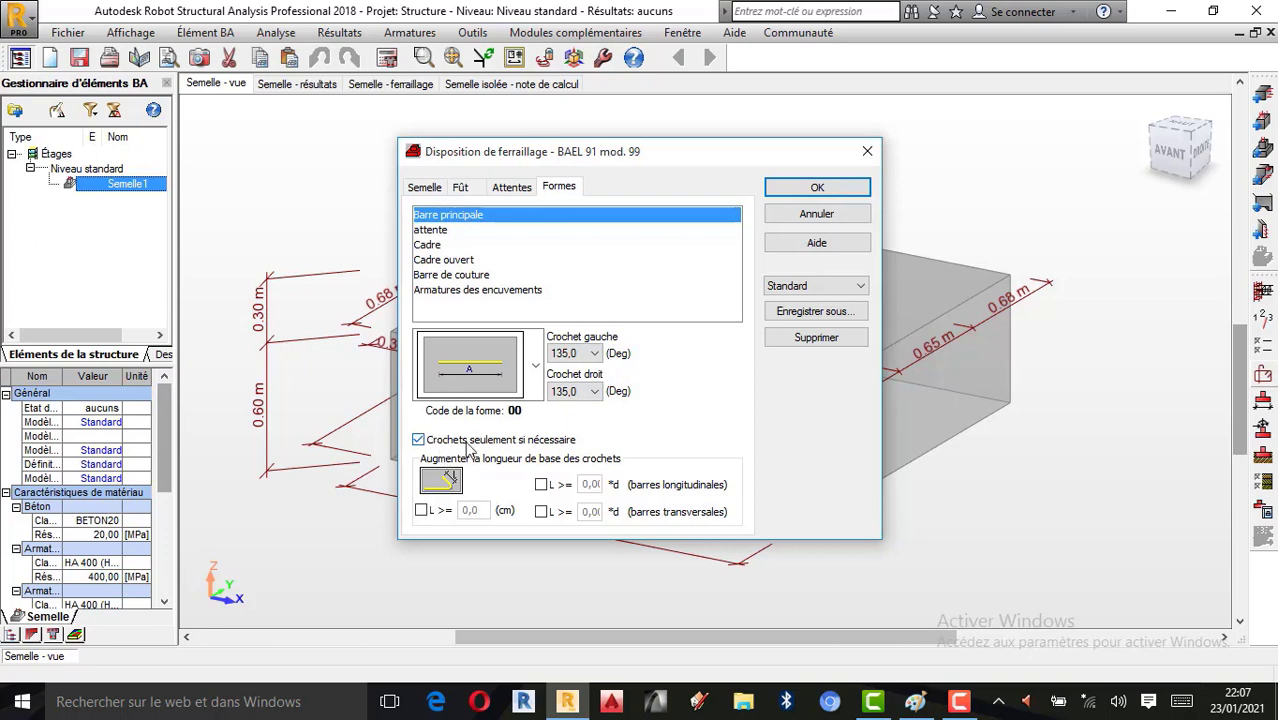
left_click(419, 441)
left_click(419, 441)
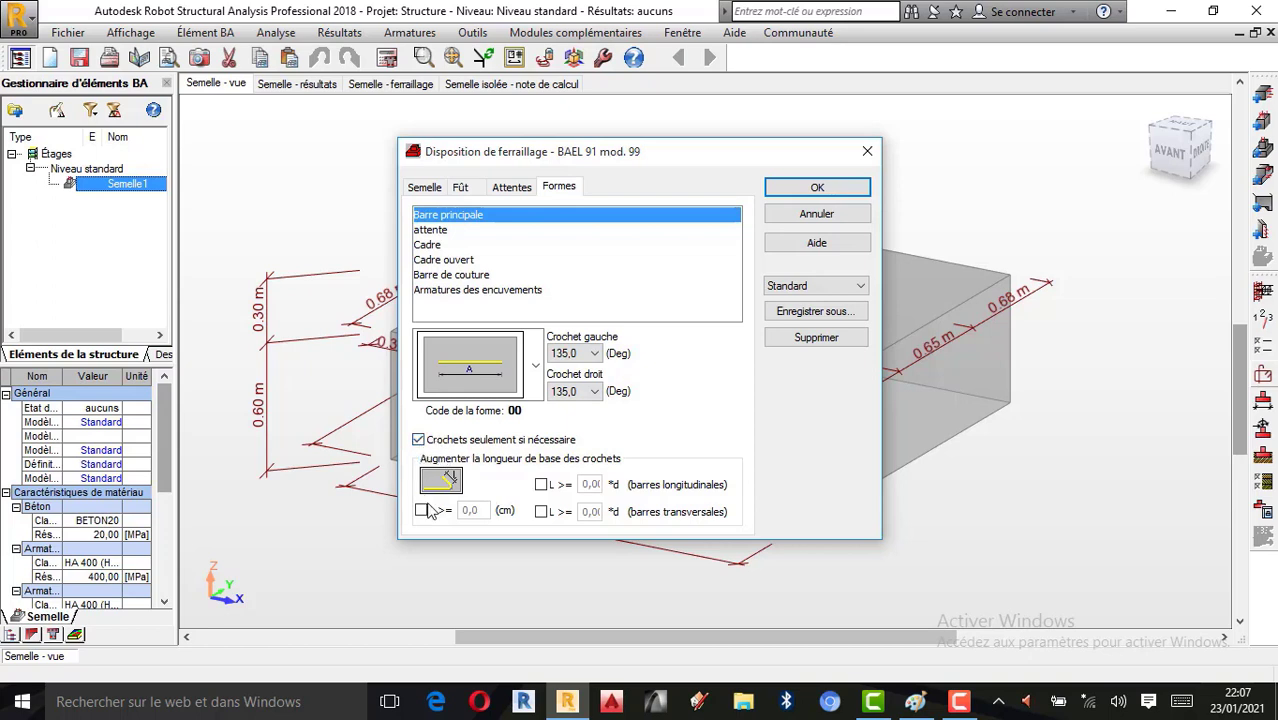
left_click(418, 440)
left_click(421, 510)
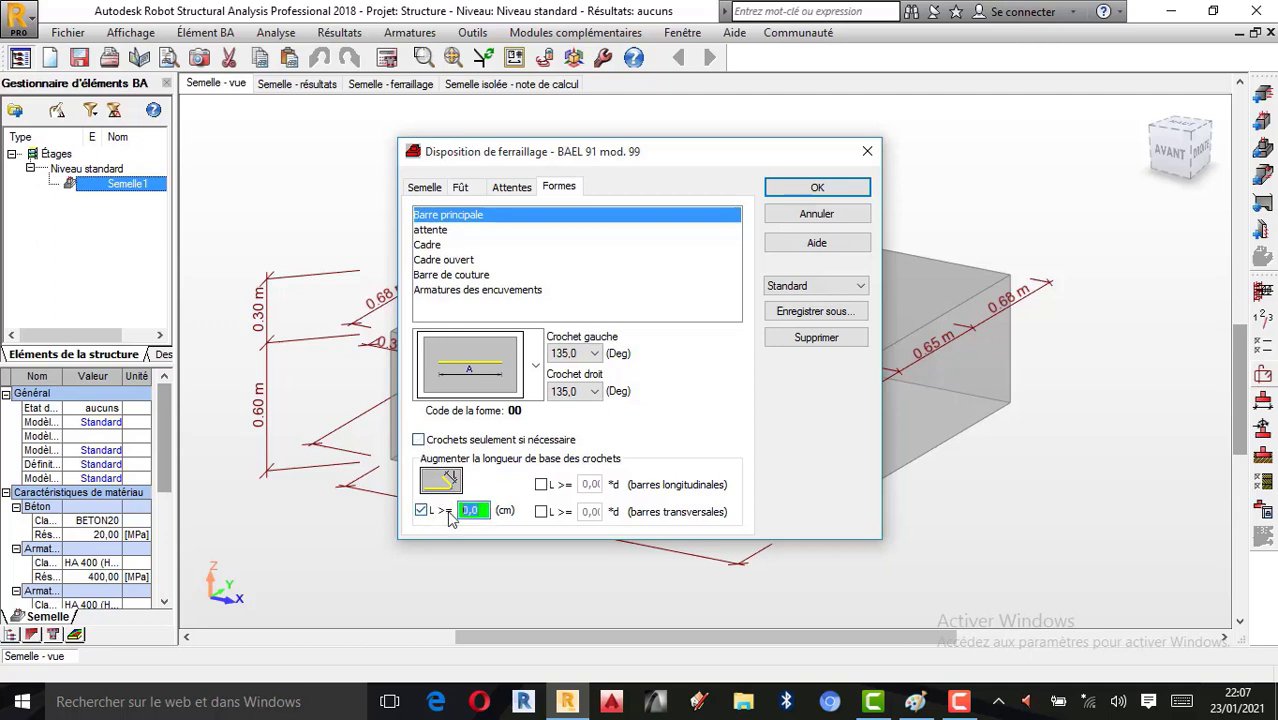
type("5")
Set the main bar's left and right hooks to -135 degrees and accept the reinforcement layout.
left_click(585, 353)
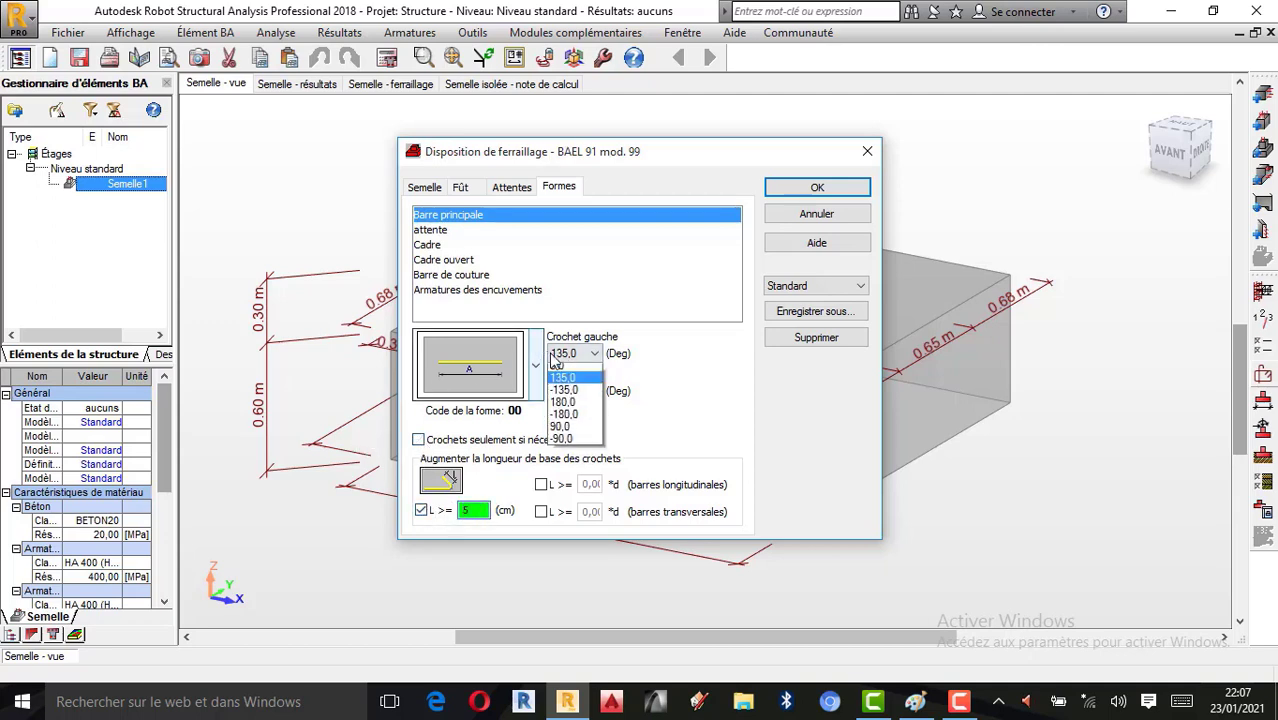
left_click(593, 394)
left_click(595, 392)
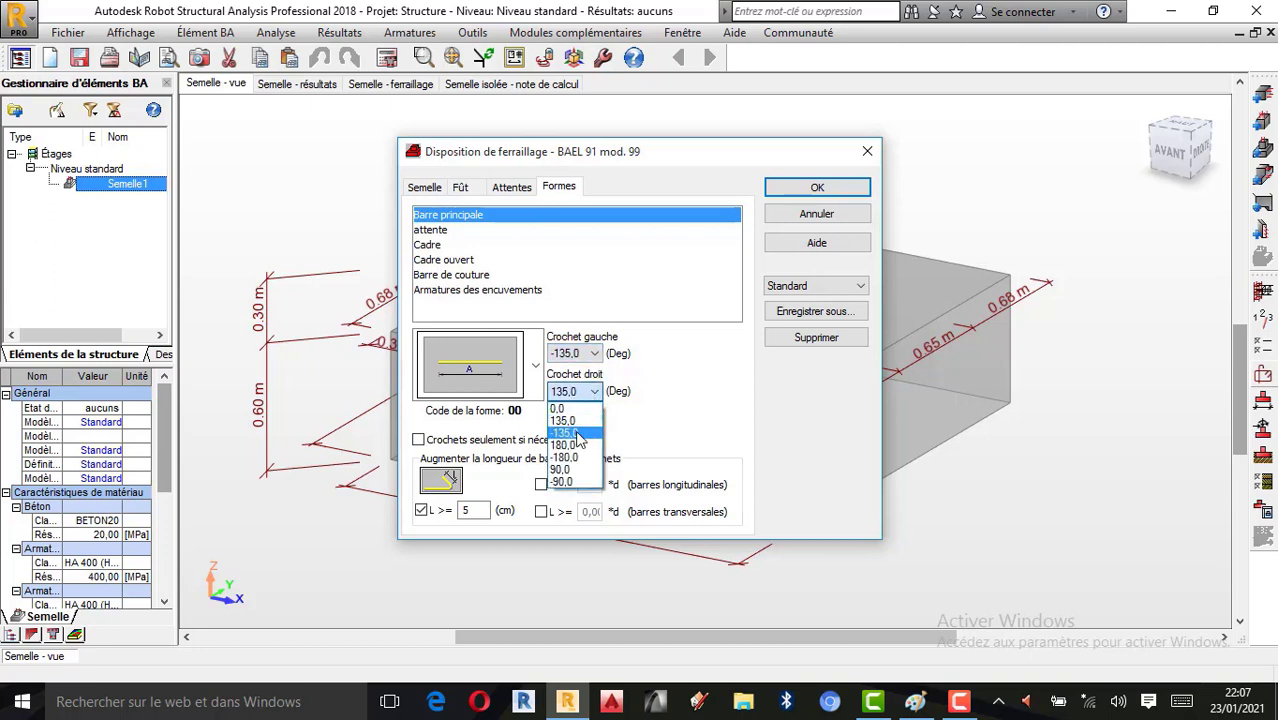
left_click(580, 432)
left_click(815, 188)
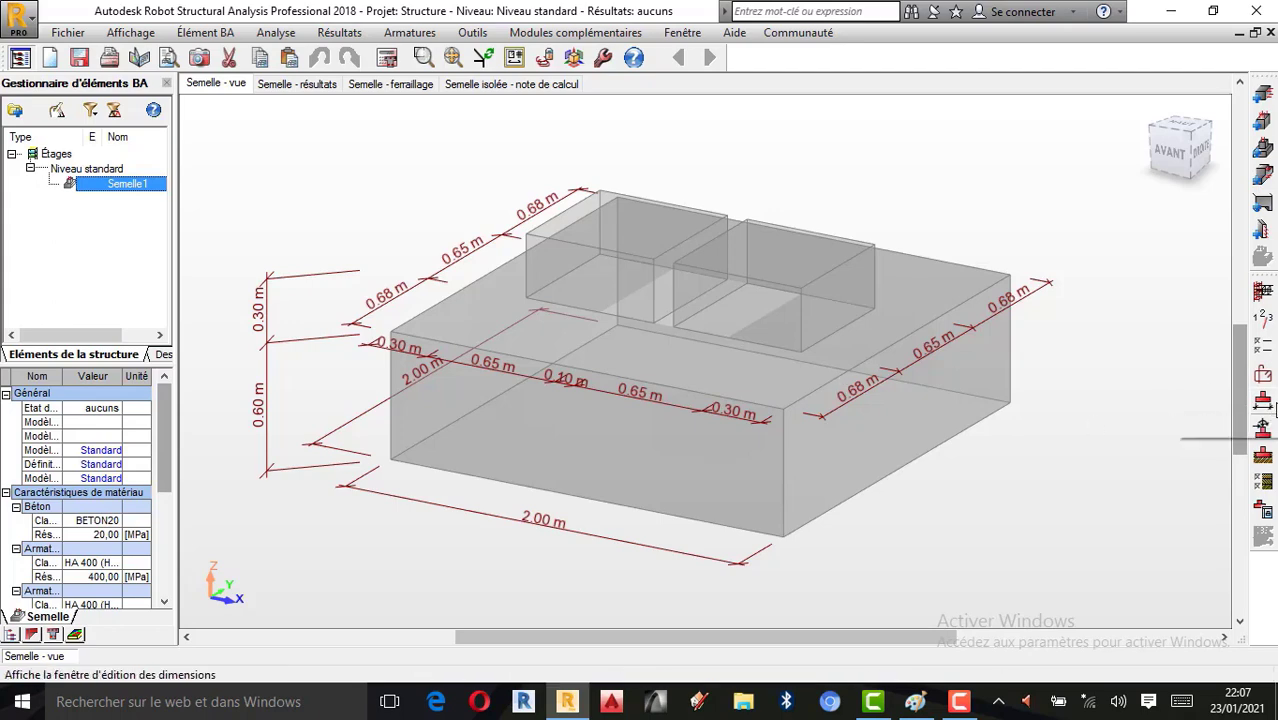
Review the footing's geometry optimisation options and open the load definition.
left_click(1266, 404)
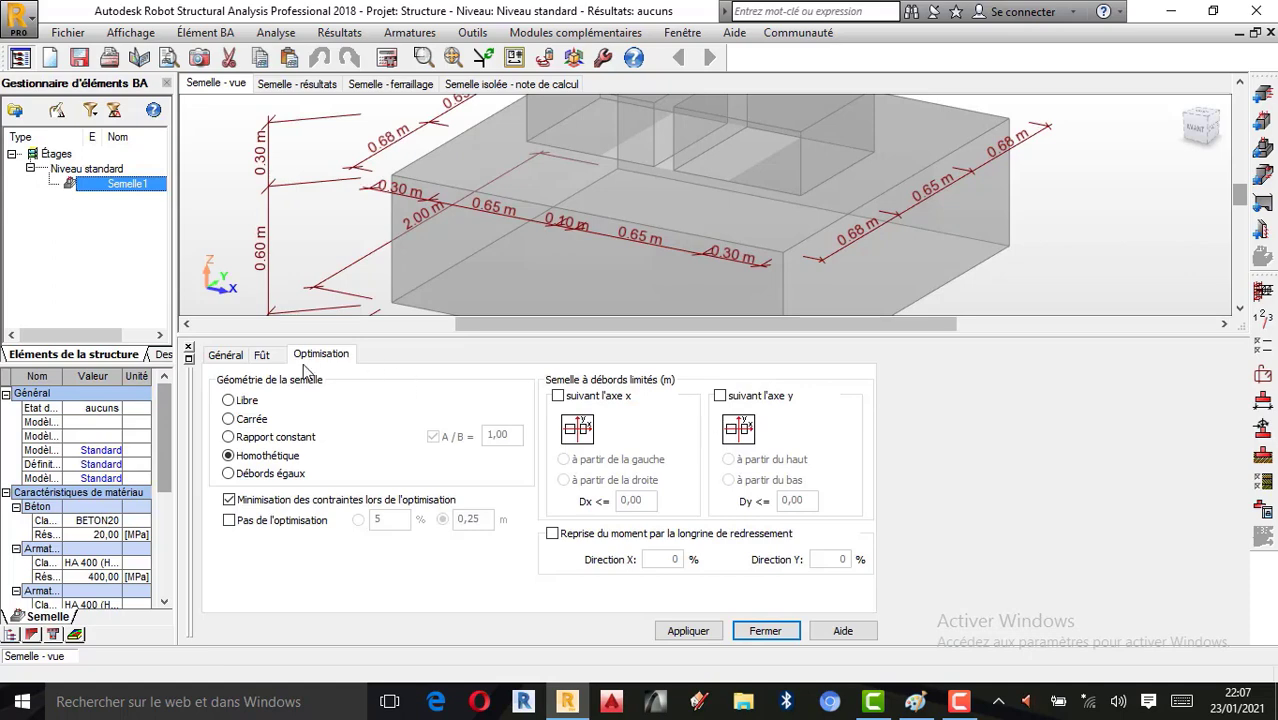
left_click(787, 630)
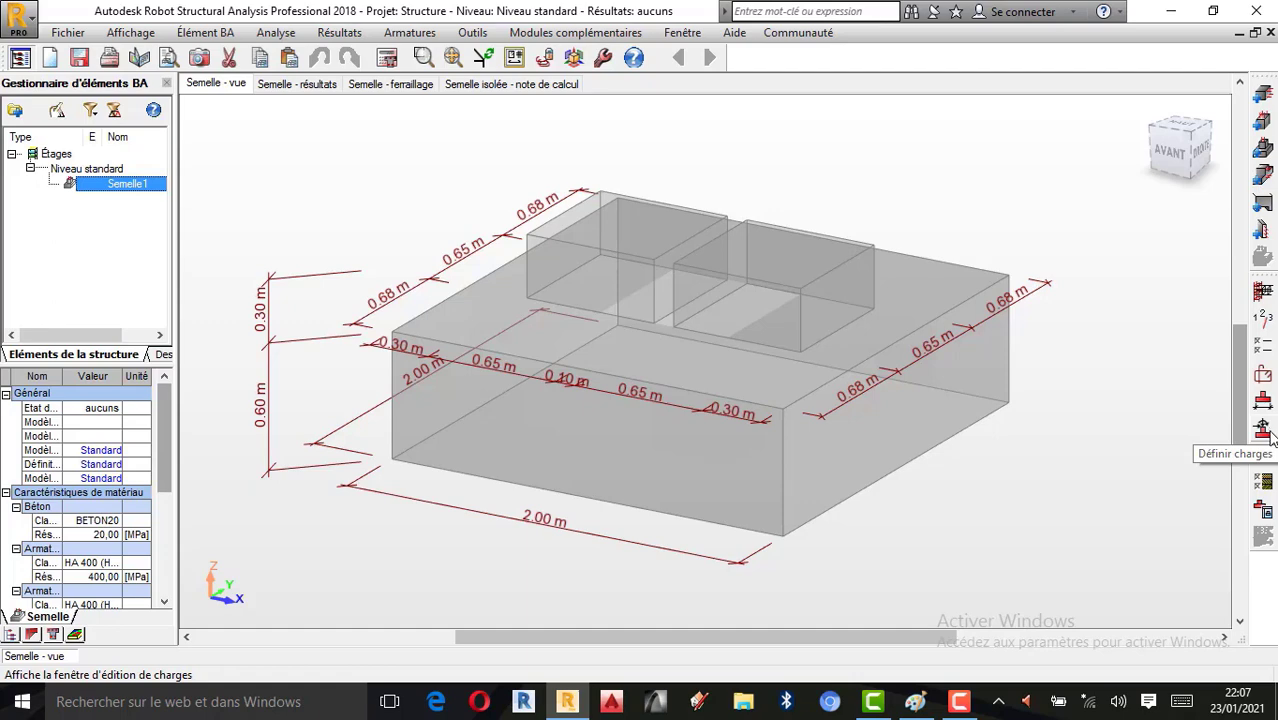
left_click(1264, 430)
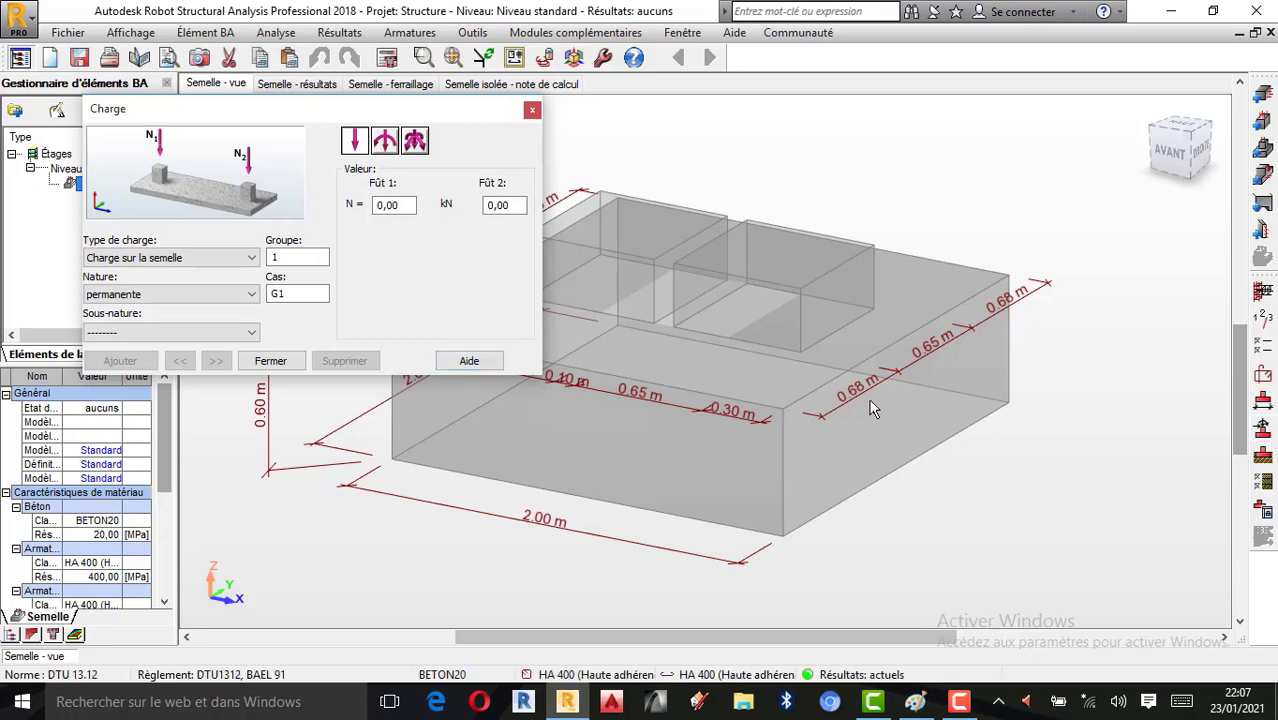
scroll(829, 461, "down", 1)
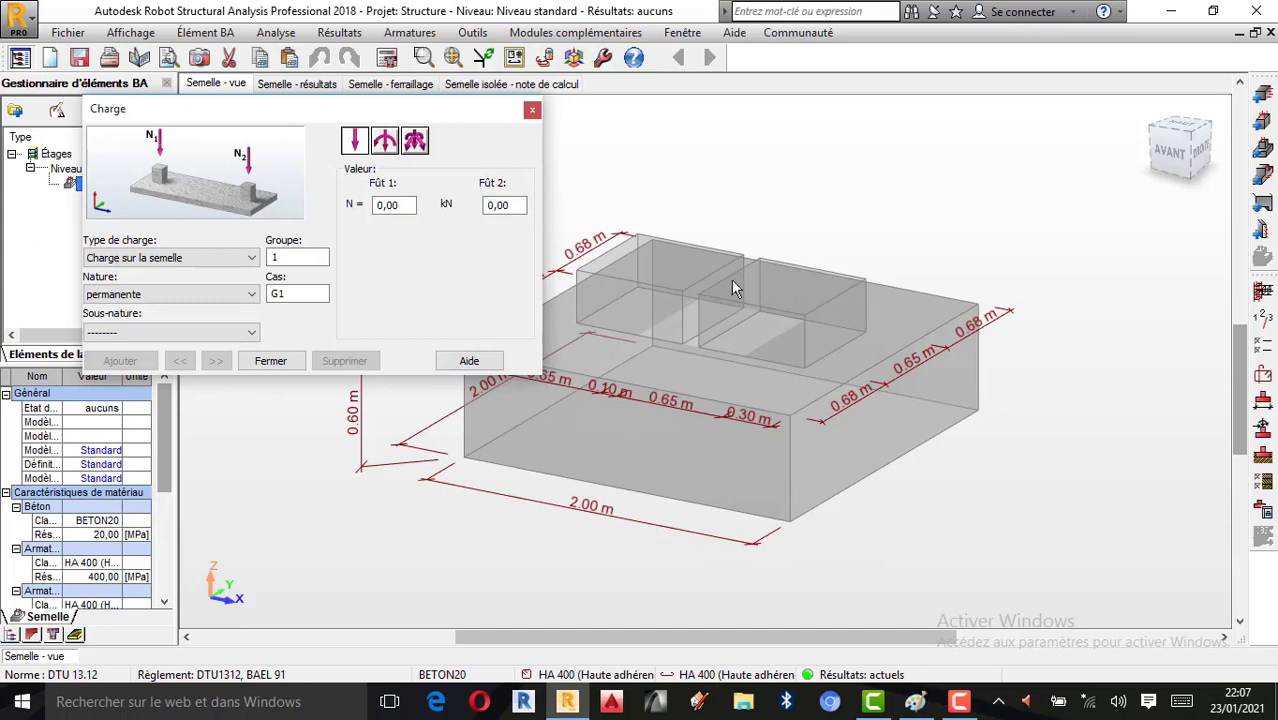
scroll(871, 297, "down", 1)
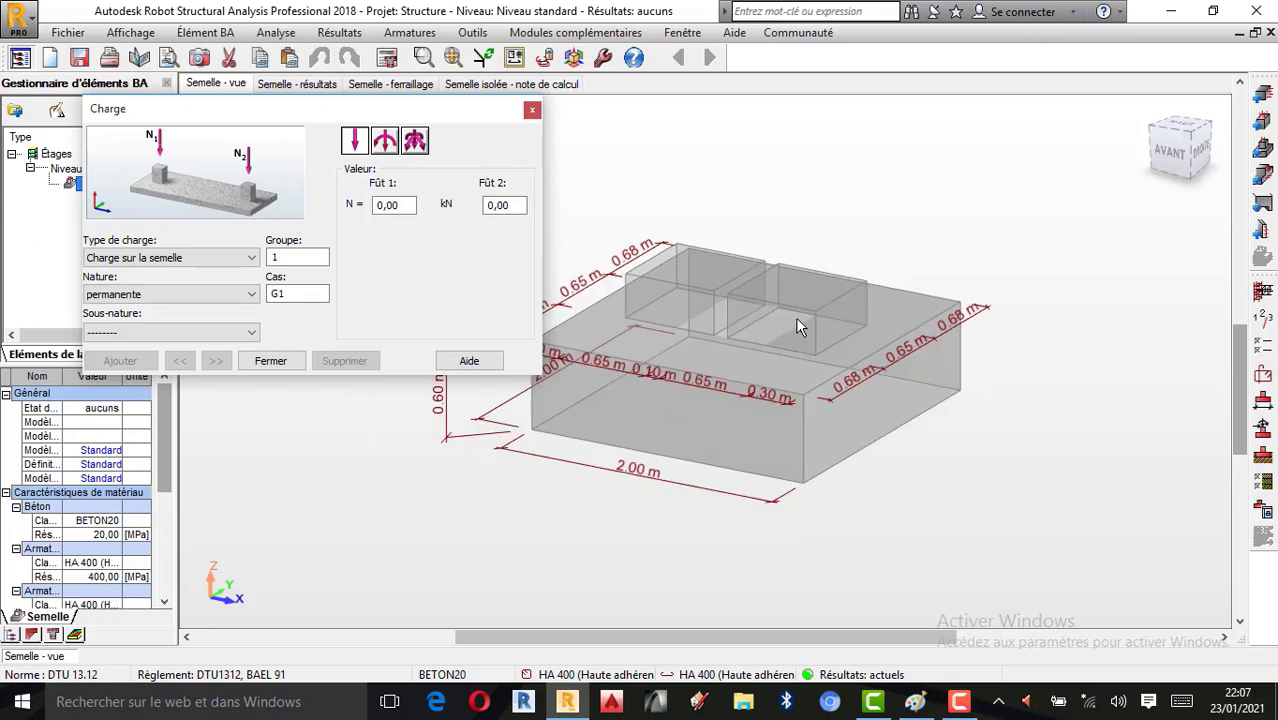
scroll(706, 332, "up", 2)
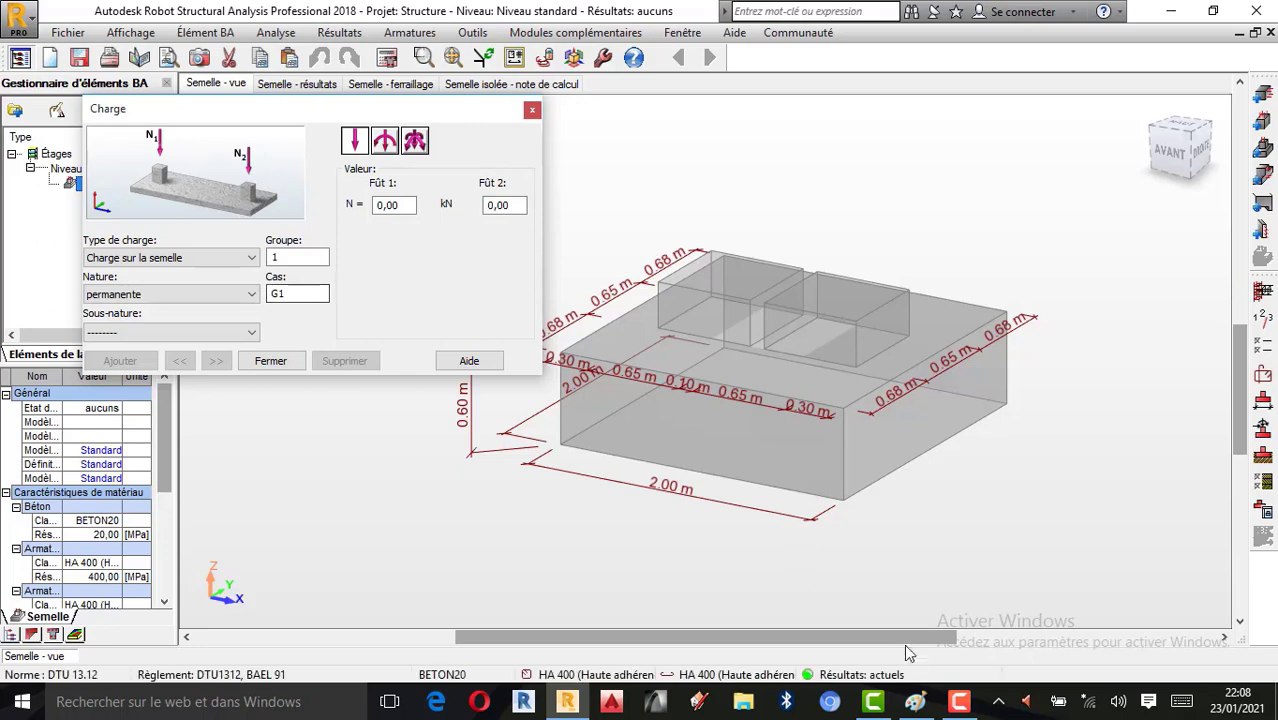
Switch to Paint and, in yellow, circle the first column's load and label the two column loads N1 and N2 on the elevation sketch.
left_click(915, 701)
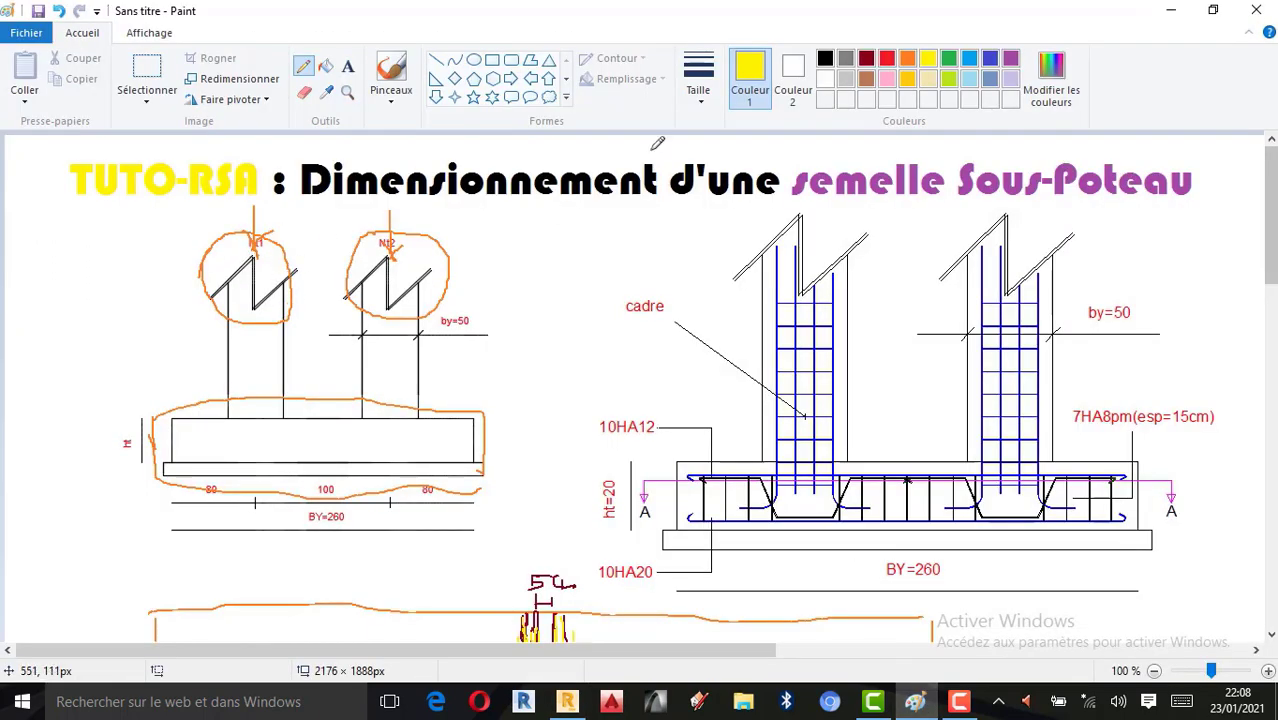
mouse_move(231, 228)
left_mouse_down()
mouse_move(205, 260)
mouse_move(261, 237)
left_mouse_up()
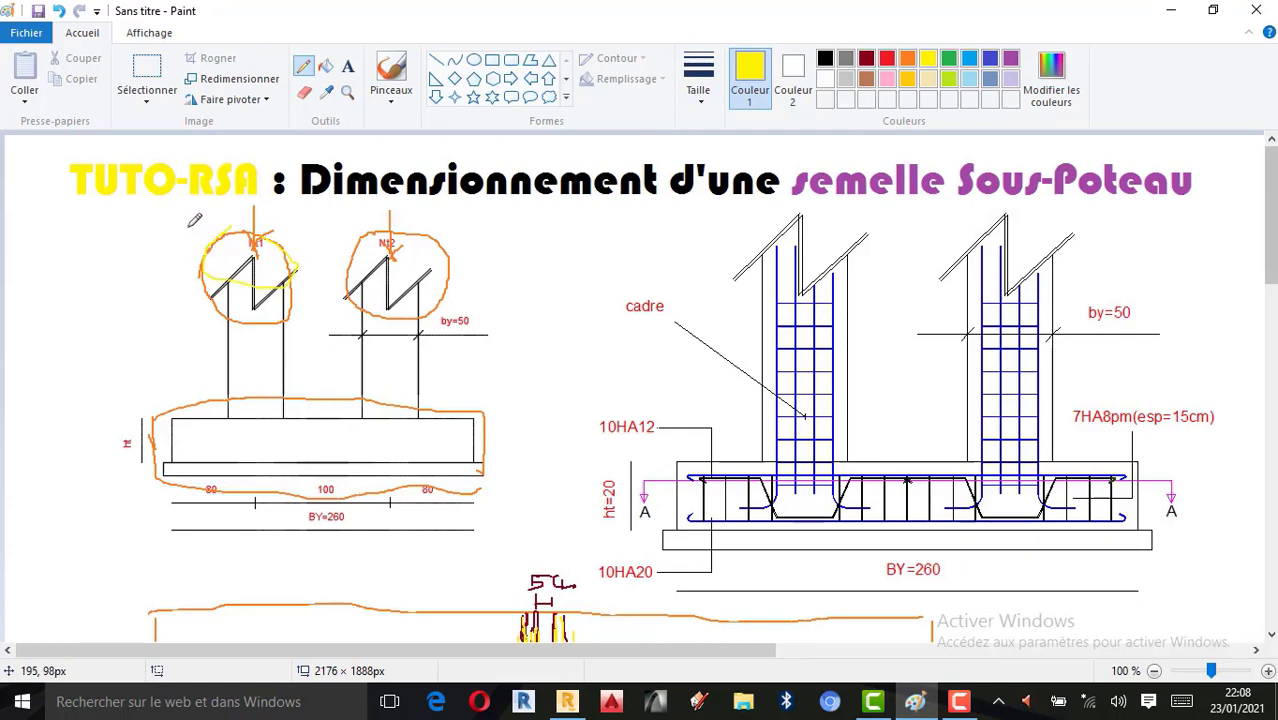
mouse_move(186, 227)
left_mouse_down()
mouse_move(190, 247)
mouse_move(206, 228)
mouse_move(228, 234)
mouse_move(229, 260)
left_mouse_up()
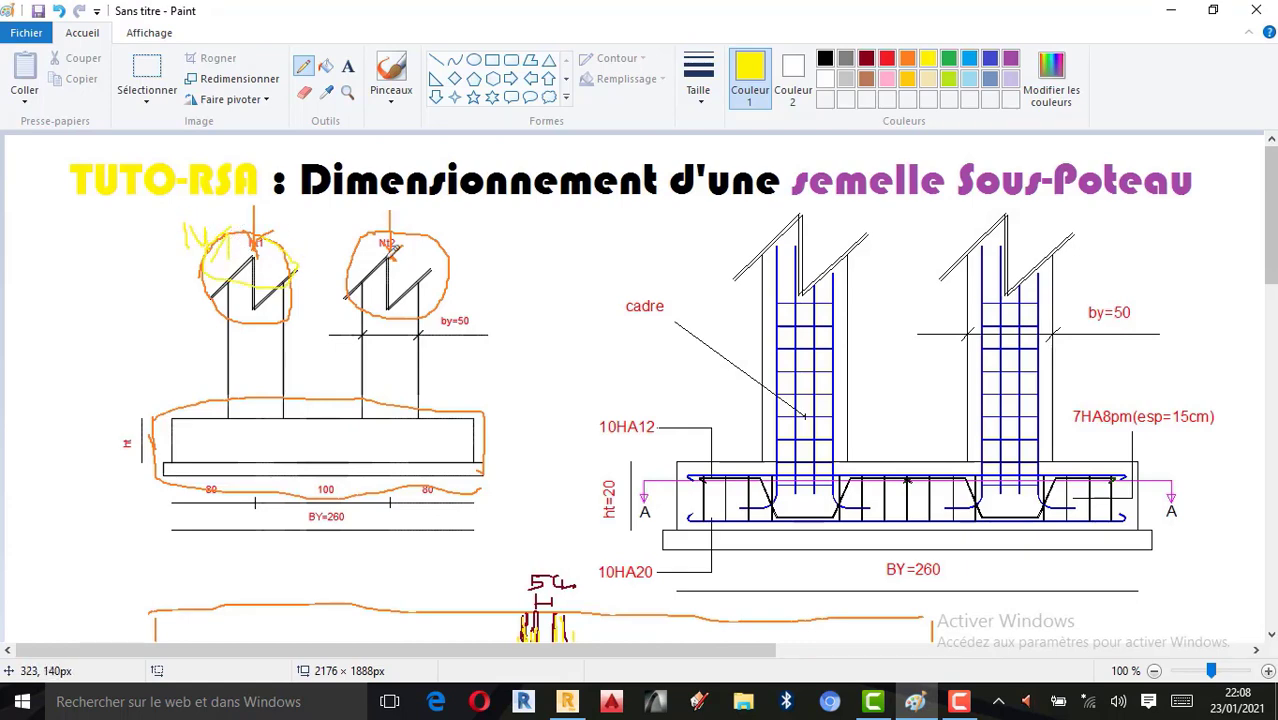
mouse_move(419, 232)
left_mouse_down()
mouse_move(425, 265)
mouse_move(452, 244)
mouse_move(452, 280)
mouse_move(490, 281)
left_mouse_up()
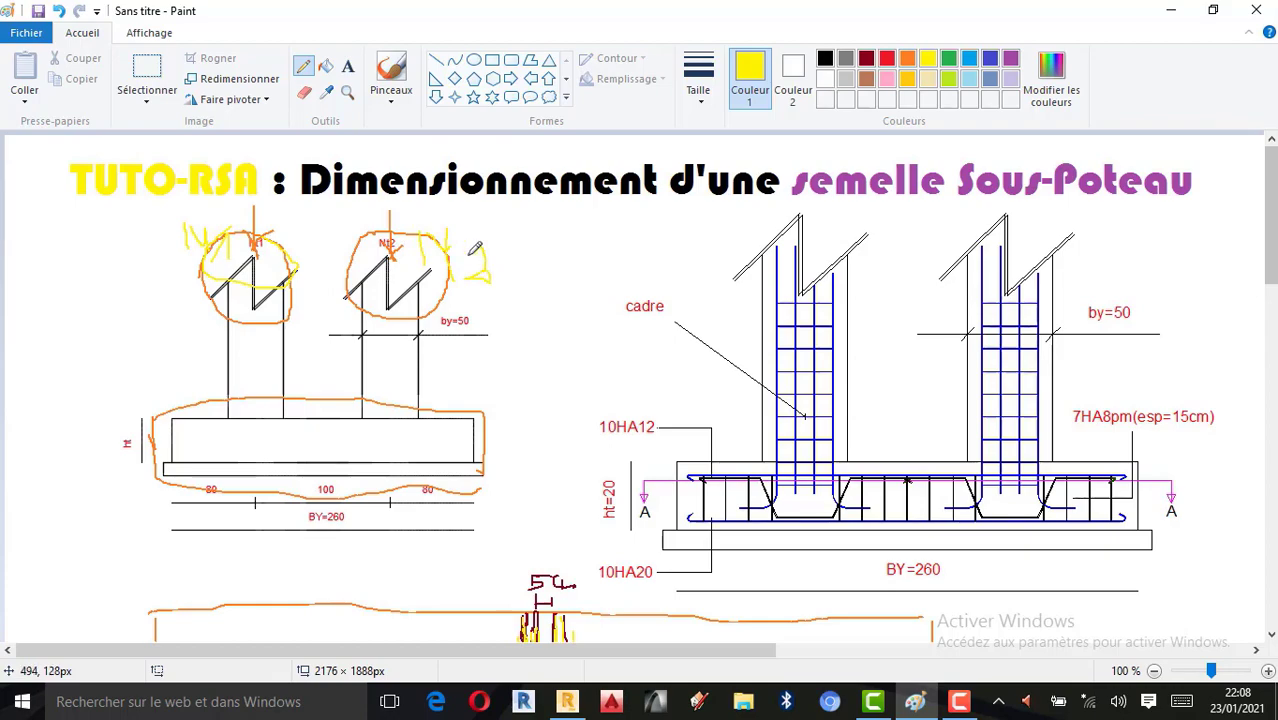
Look over the annotated footing sketches in Paint, from the column loads to the joint detail.
left_click(567, 701)
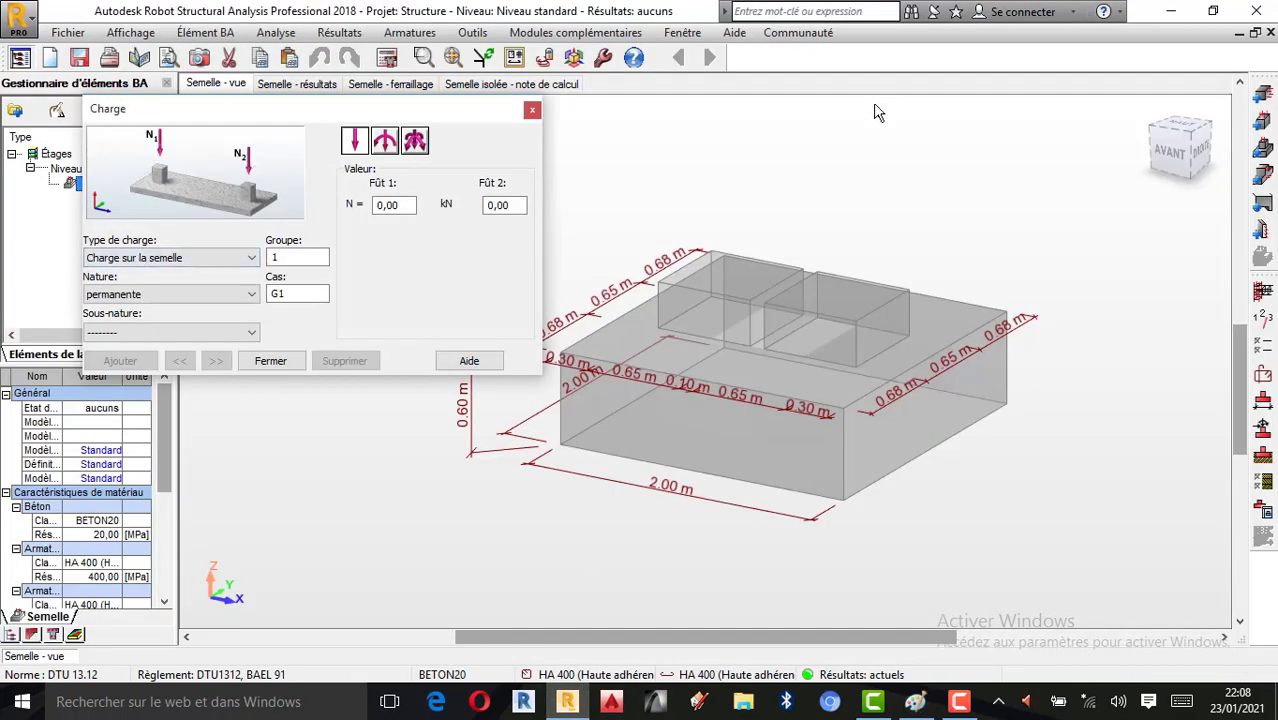
left_click(1170, 12)
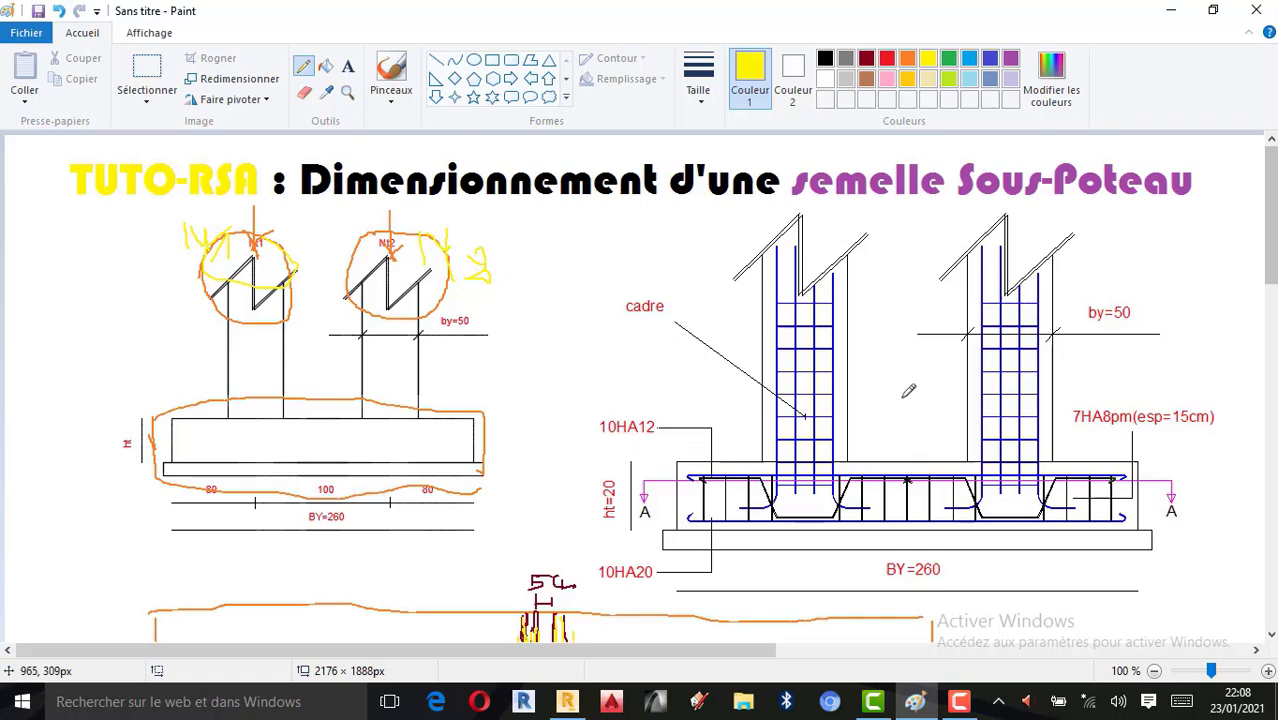
scroll(706, 415, "down", 3)
scroll(706, 418, "down", 7)
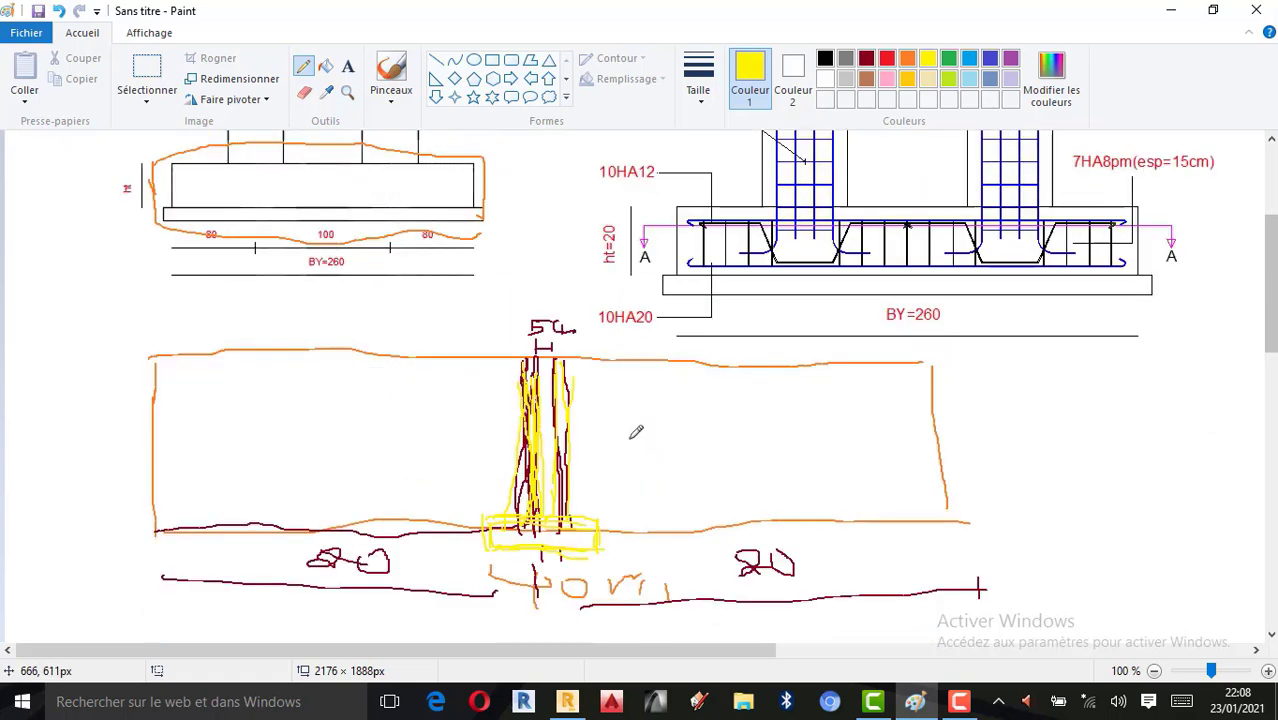
scroll(630, 420, "up", 10)
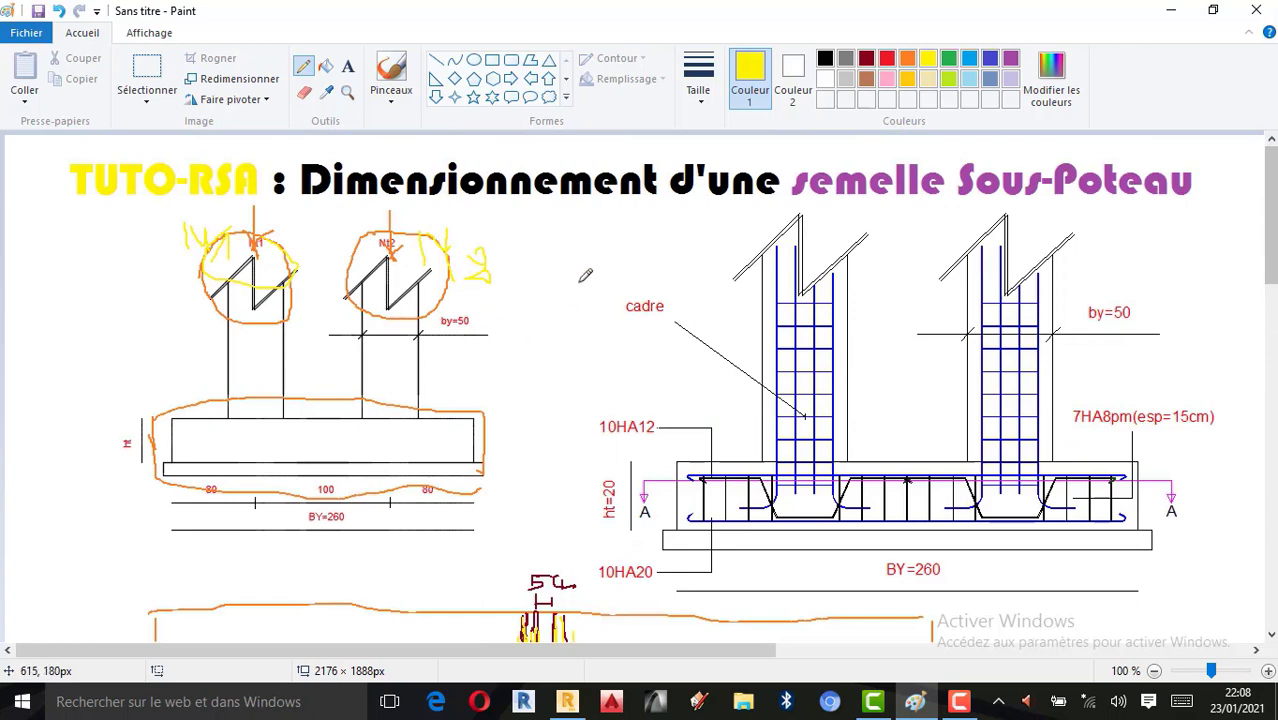
Switch back to Robot and set the axial load N on pier 1 to 120 kN using the calculator.
left_click(566, 701)
double_click(408, 204)
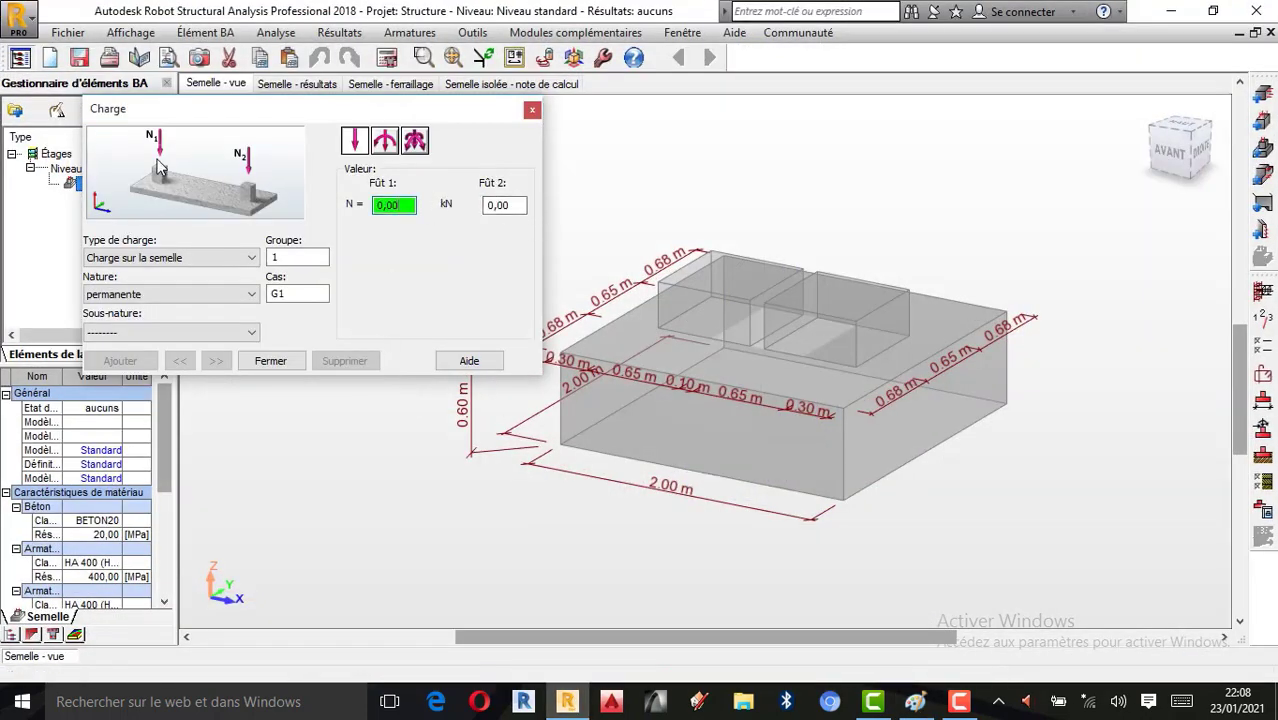
double_click(399, 205)
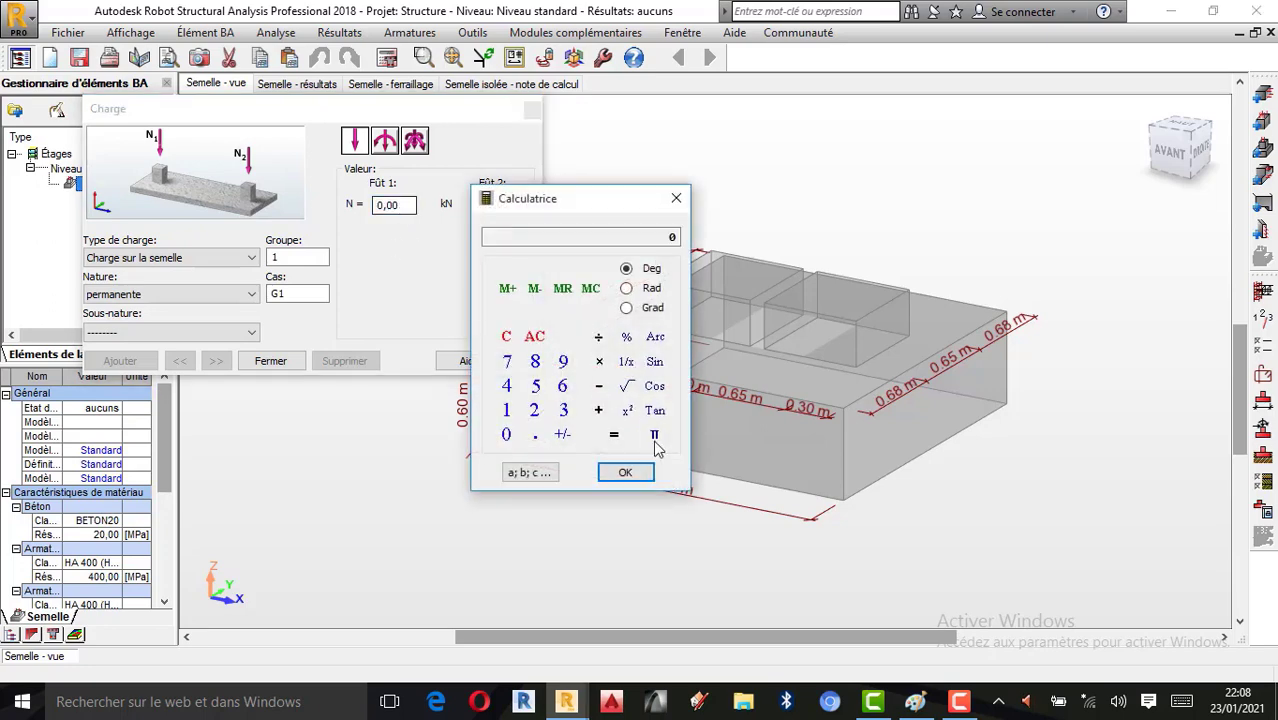
left_click(507, 411)
left_click(535, 411)
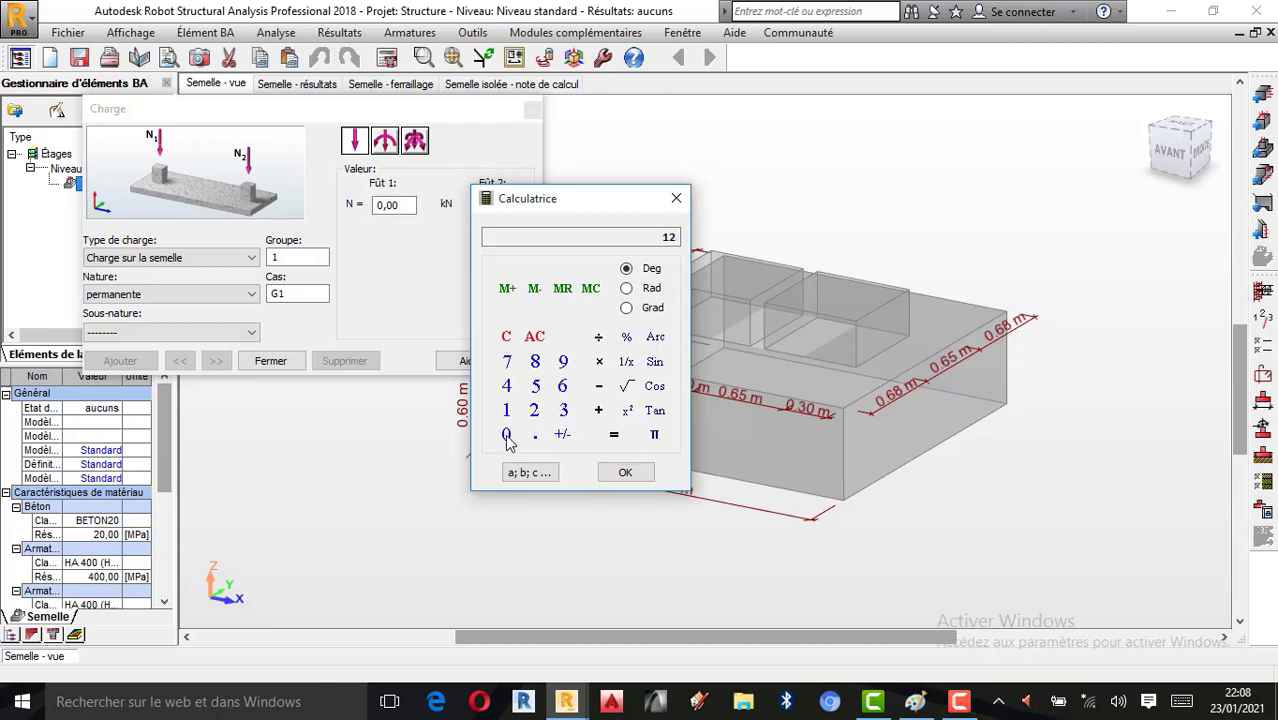
left_click(507, 436)
left_click(628, 472)
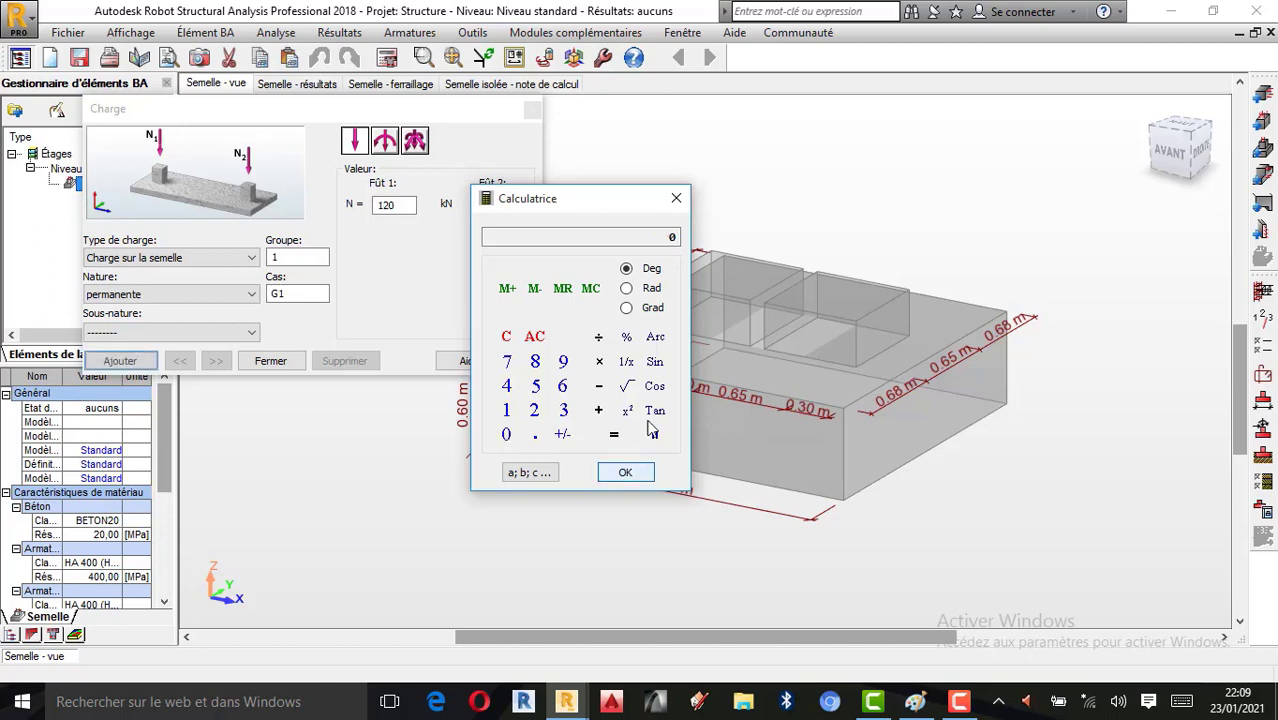
left_click(676, 198)
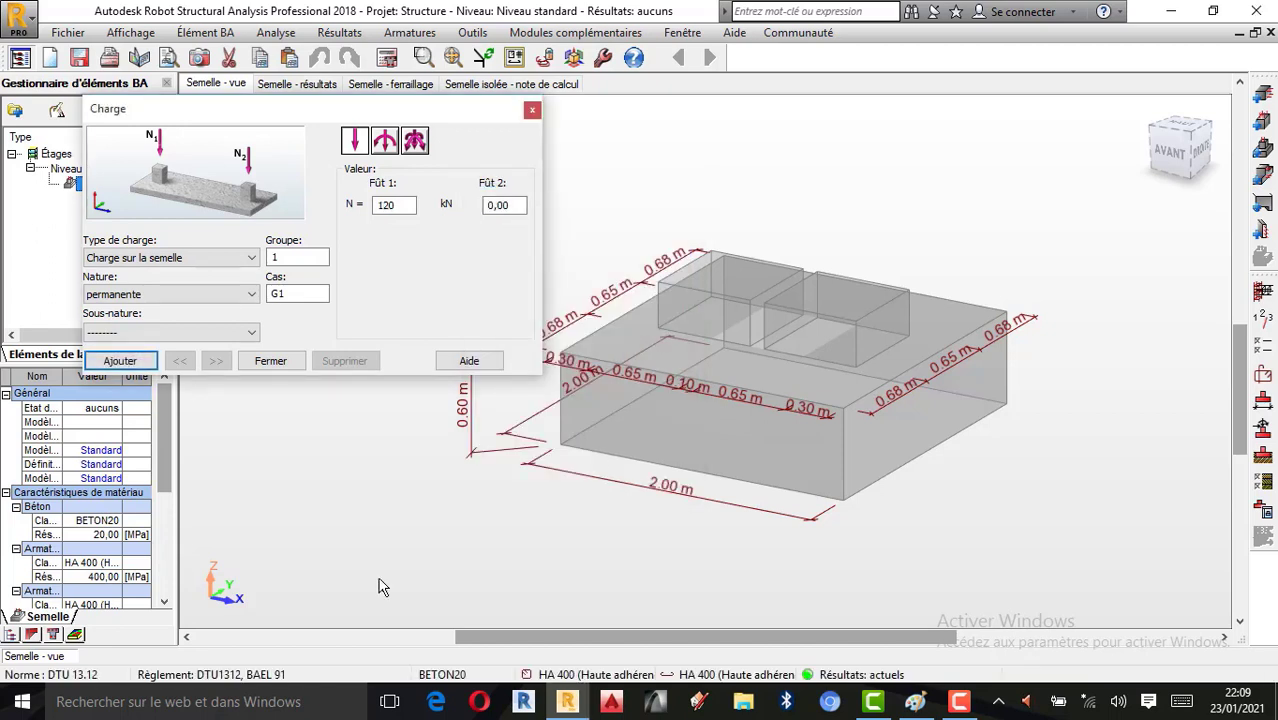
Set the axial load N on pier 2 to 150 kN and add the permanent load case G1.
double_click(514, 204)
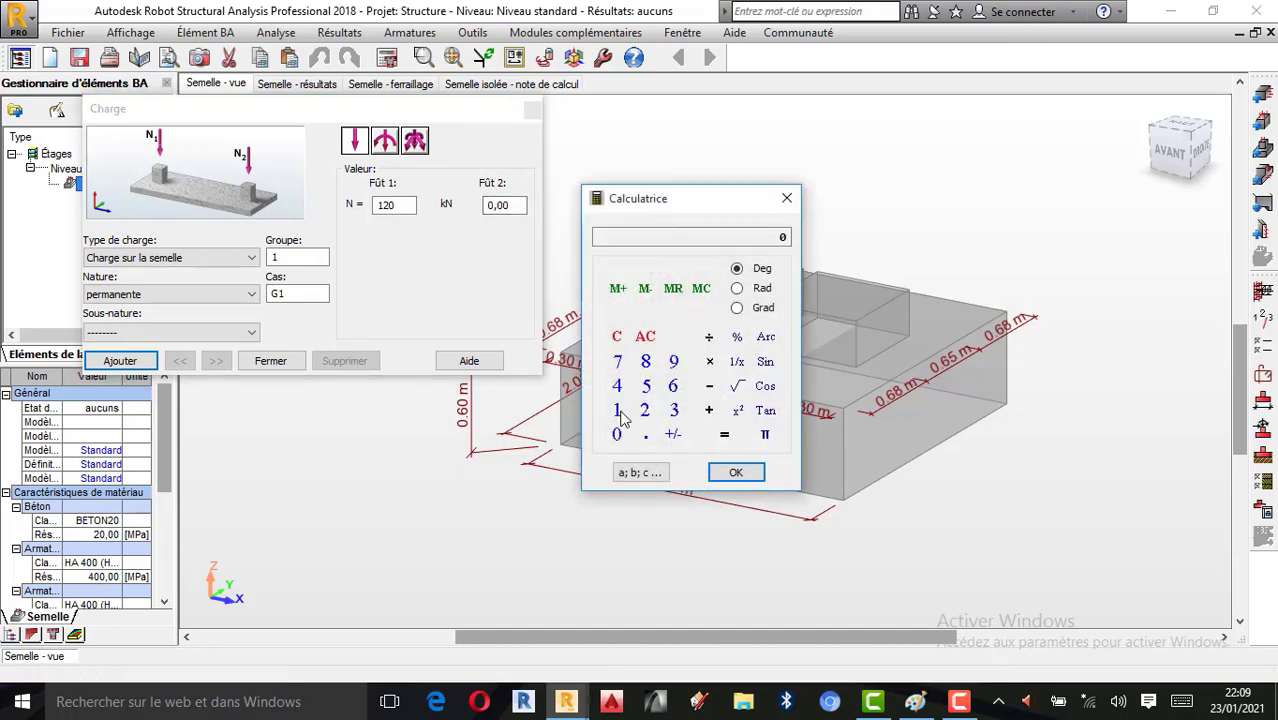
left_click(617, 410)
left_click(646, 386)
left_click(616, 433)
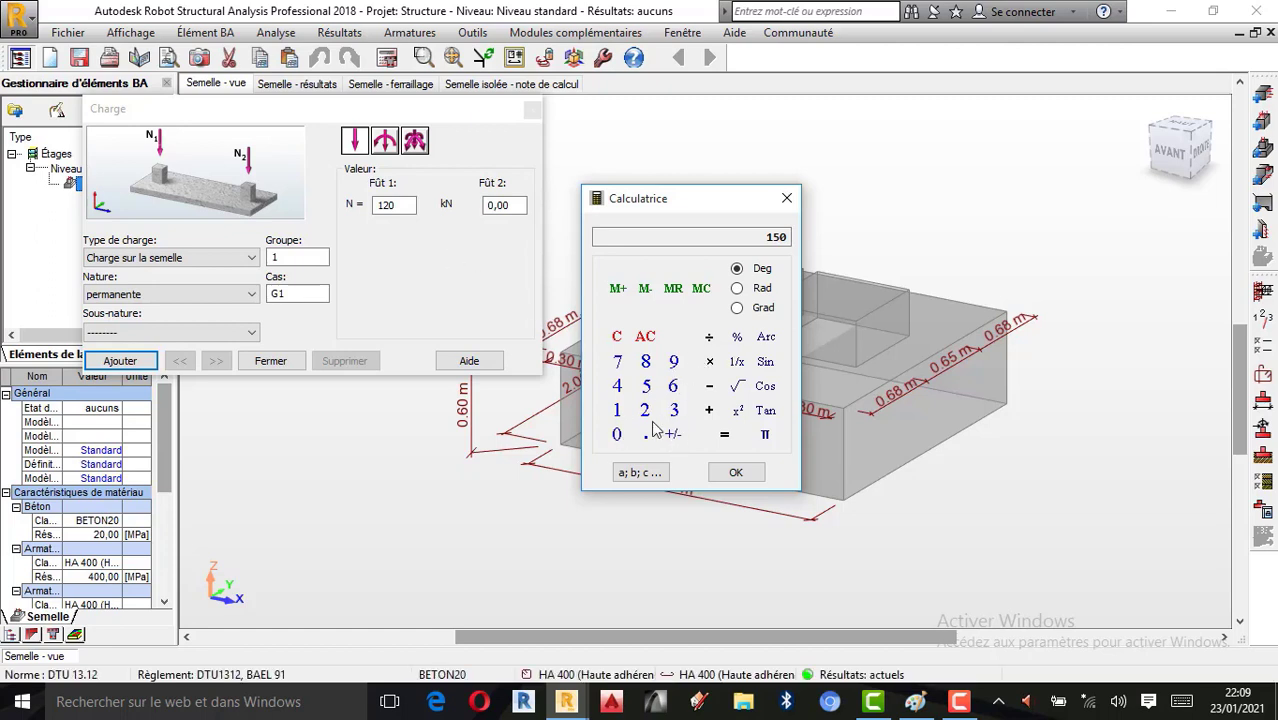
left_click(736, 472)
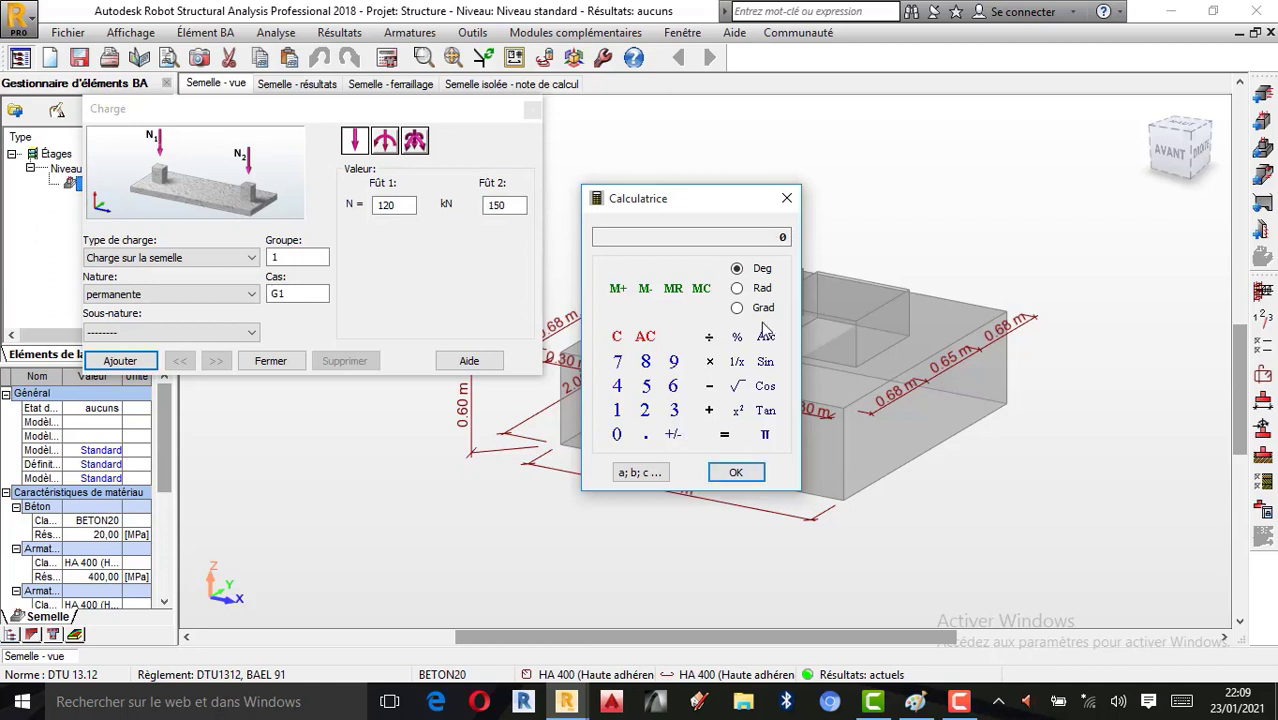
left_click(787, 199)
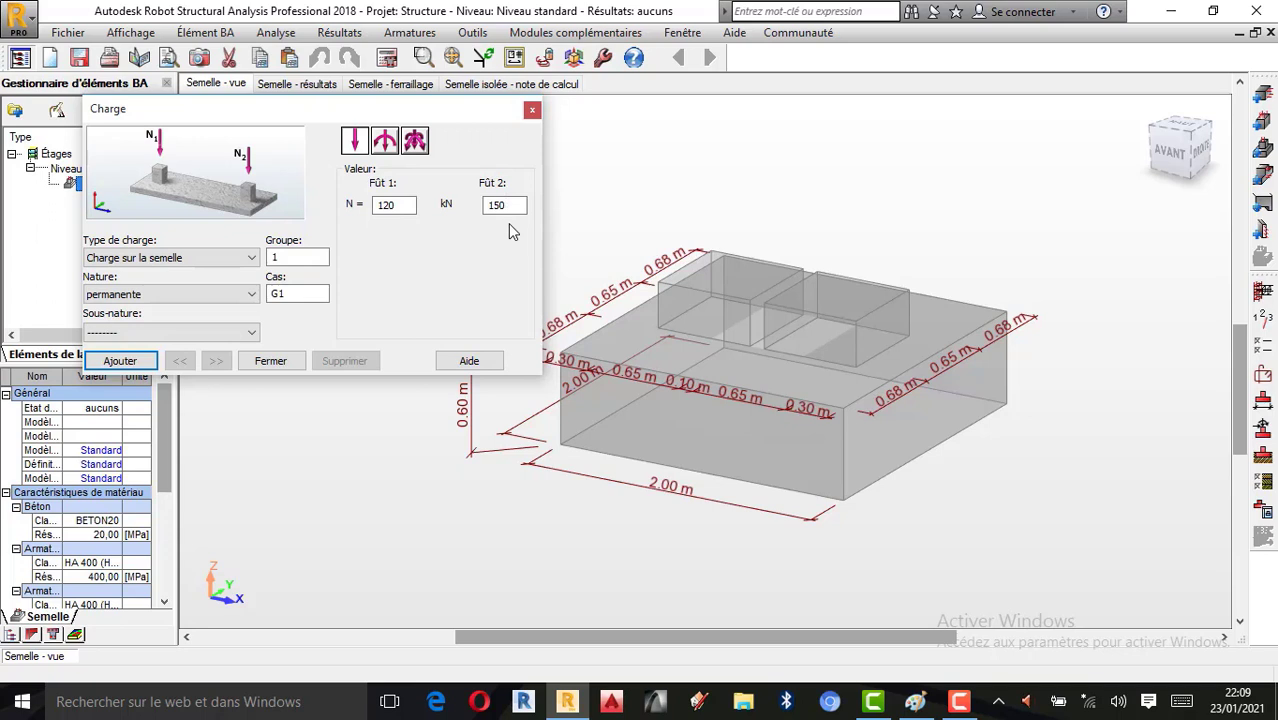
left_click(121, 362)
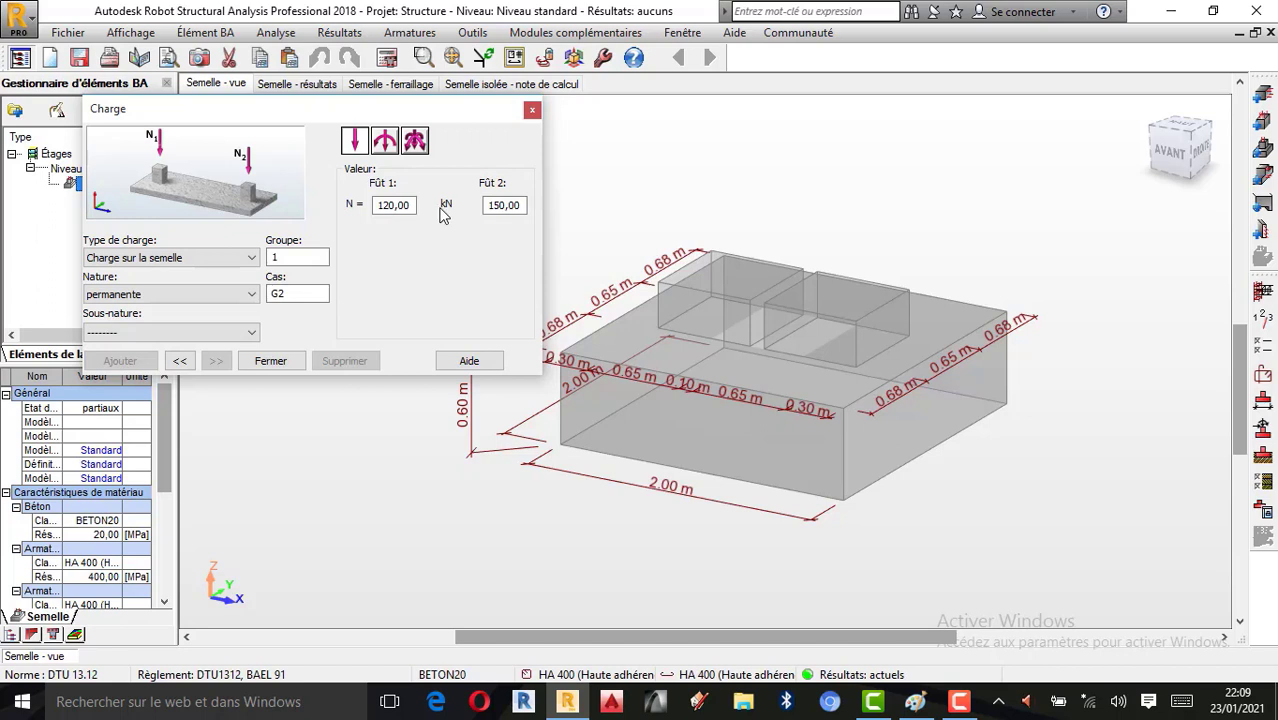
Examine the load modes with horizontal forces and moments, return to axial load only, and glance at the Paint sketch.
left_click(387, 143)
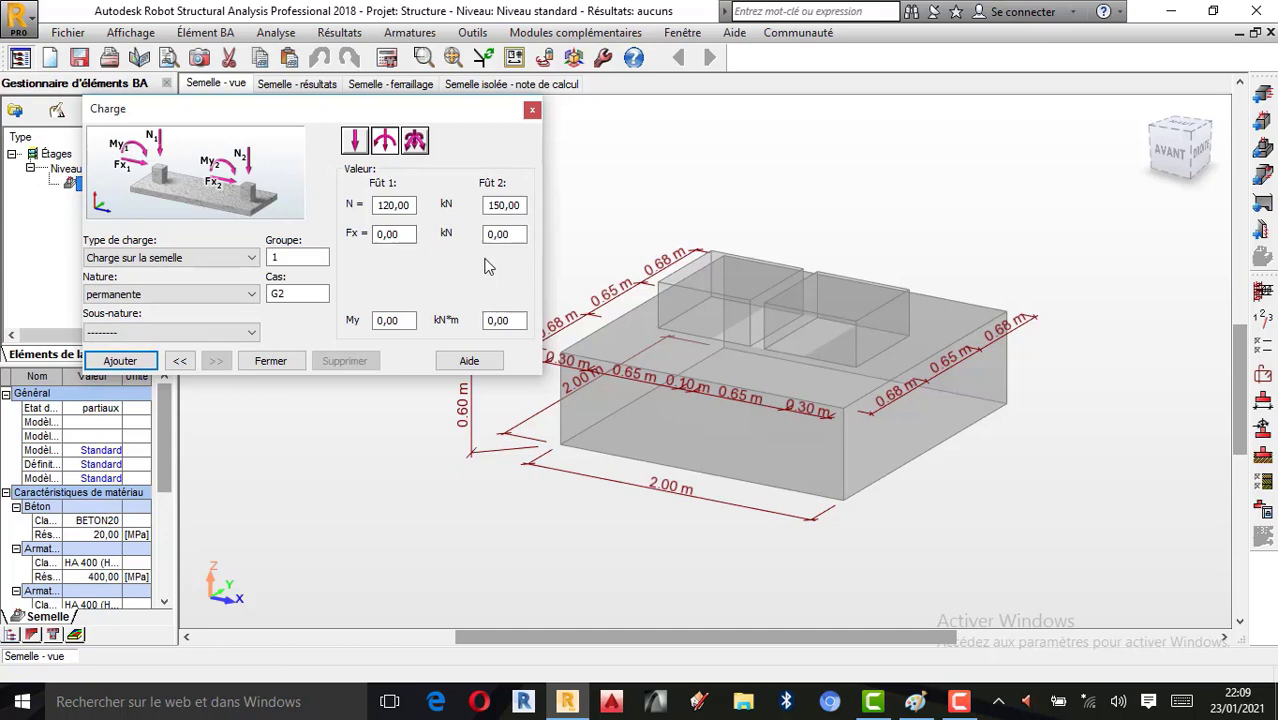
left_click(415, 142)
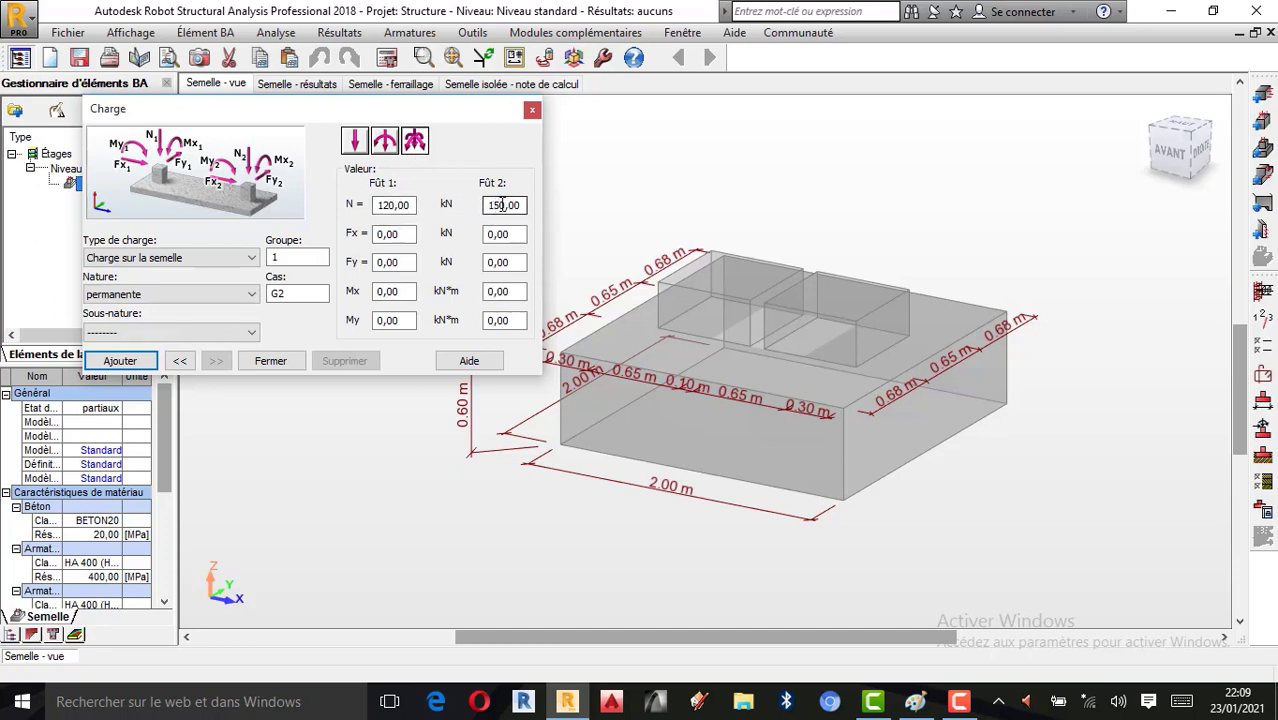
left_click(354, 141)
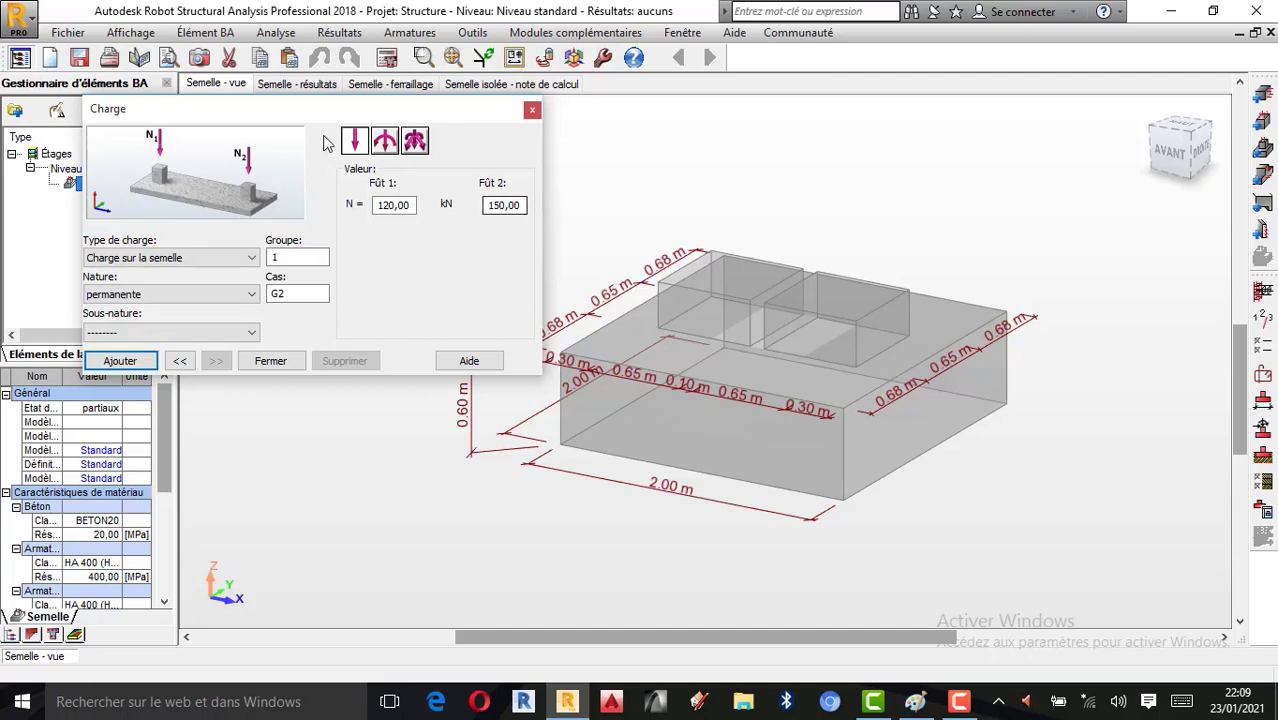
left_click(912, 703)
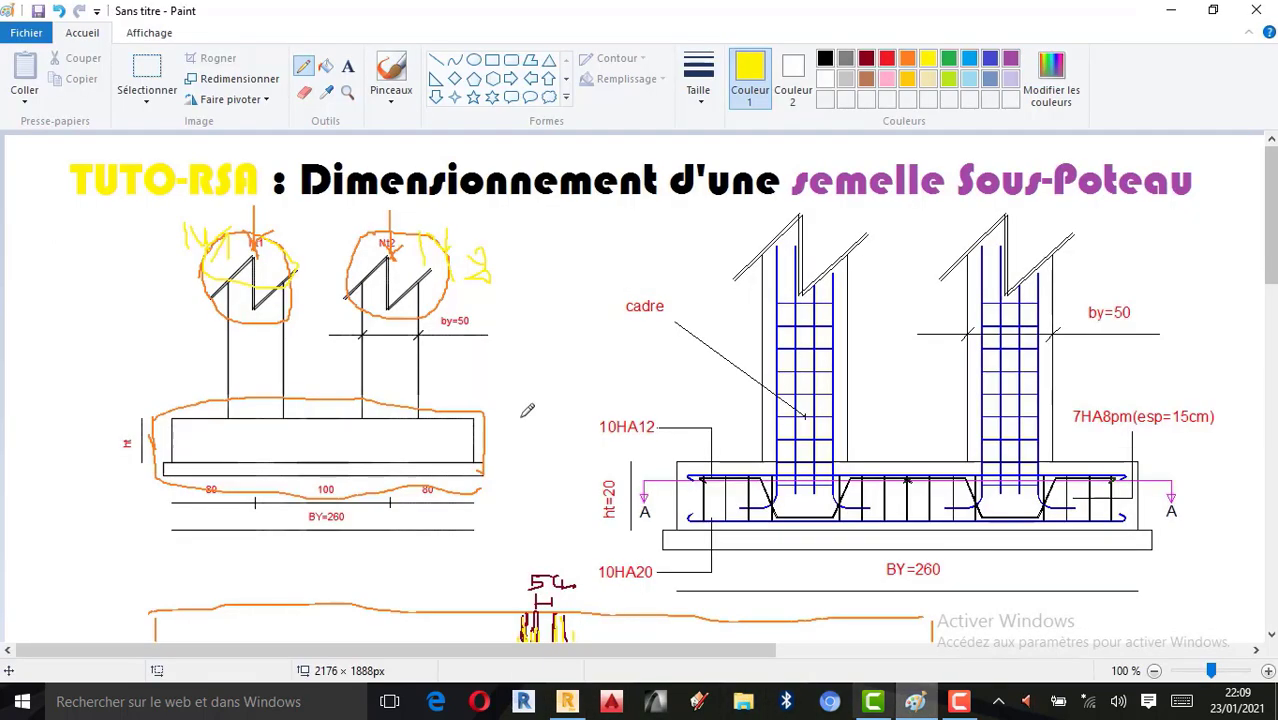
left_click(1170, 10)
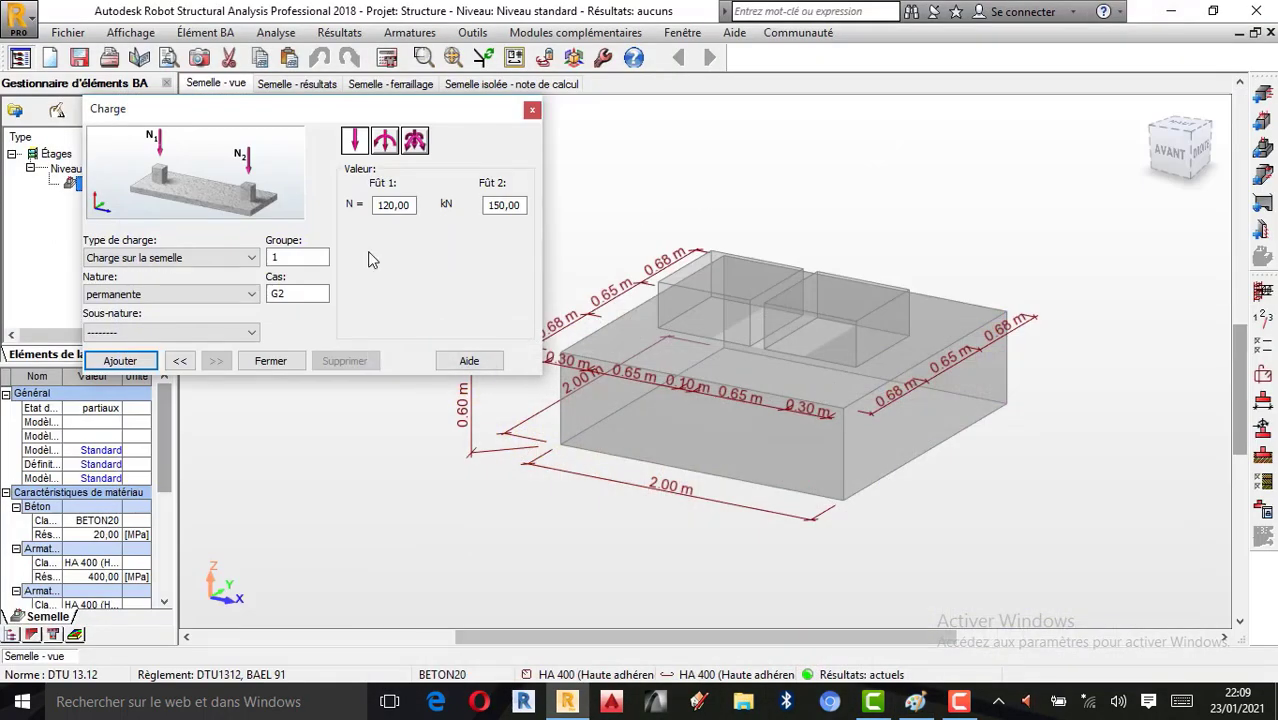
Close the load definition and set the first soil layer of the footing to Sables et graves lâches.
left_click(532, 109)
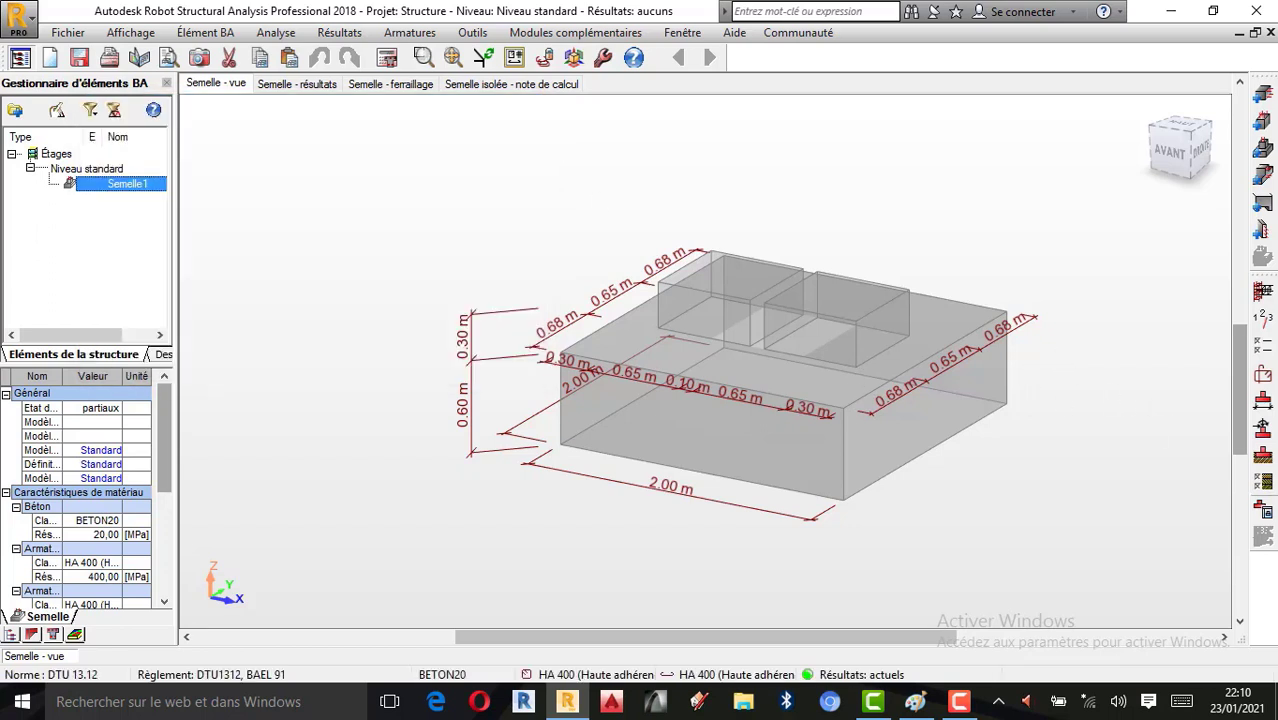
left_click(1264, 459)
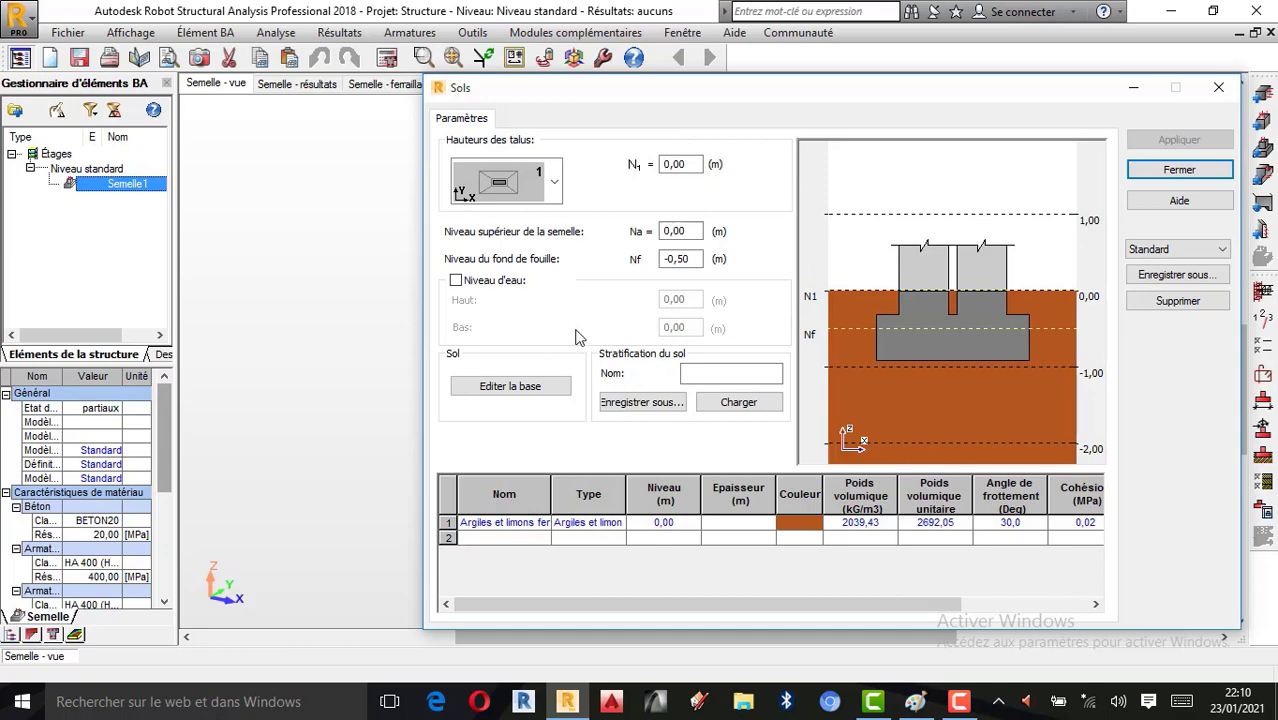
left_click_drag(769, 92, 626, 106)
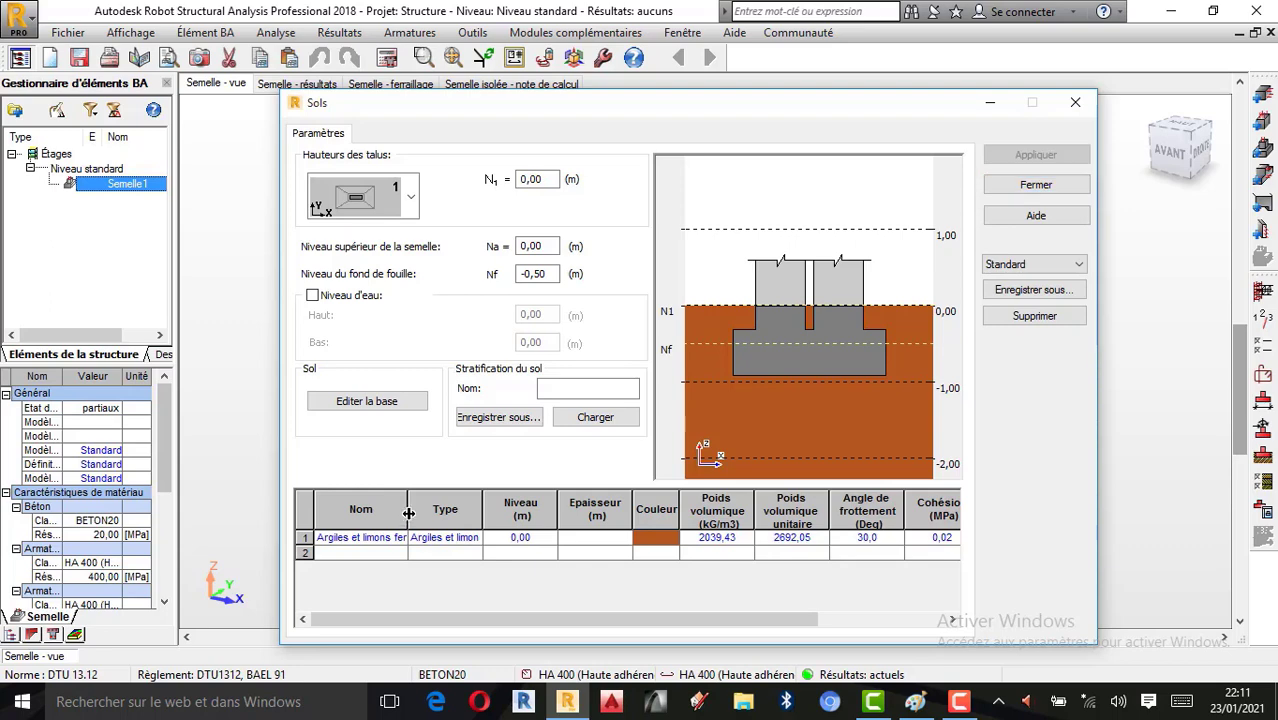
left_click_drag(404, 517, 505, 517)
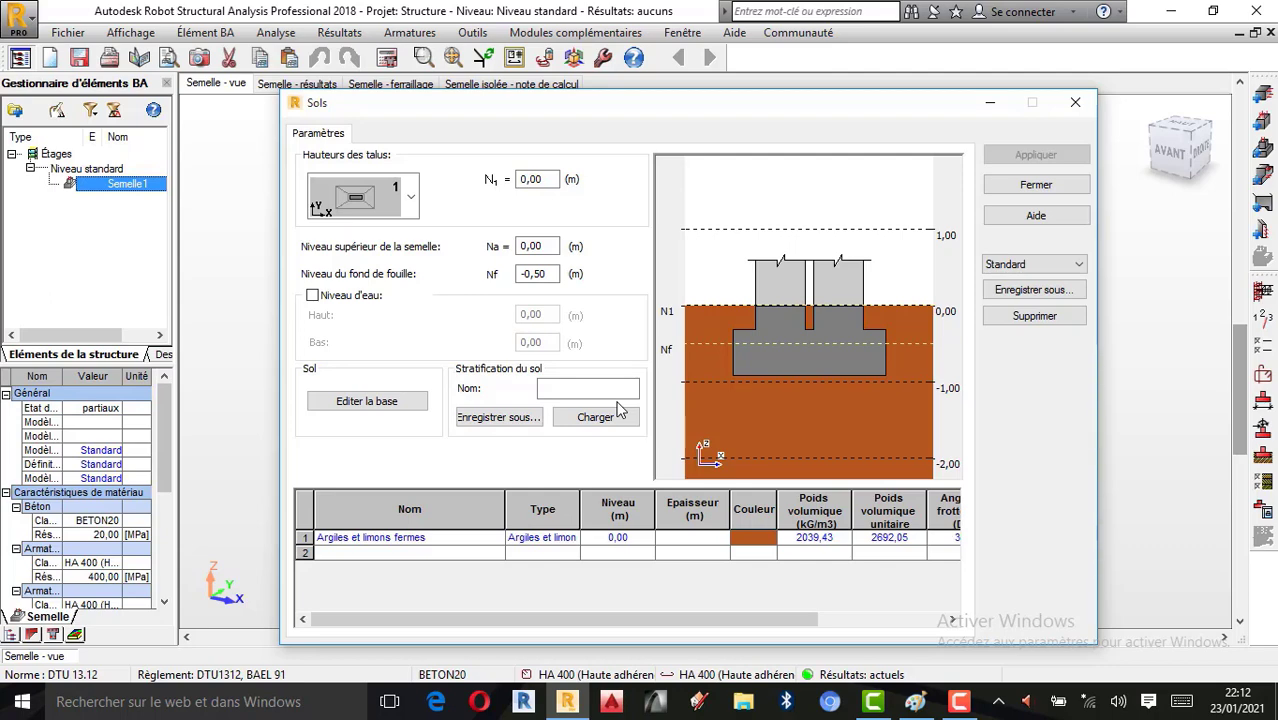
left_click(372, 537)
left_click(496, 538)
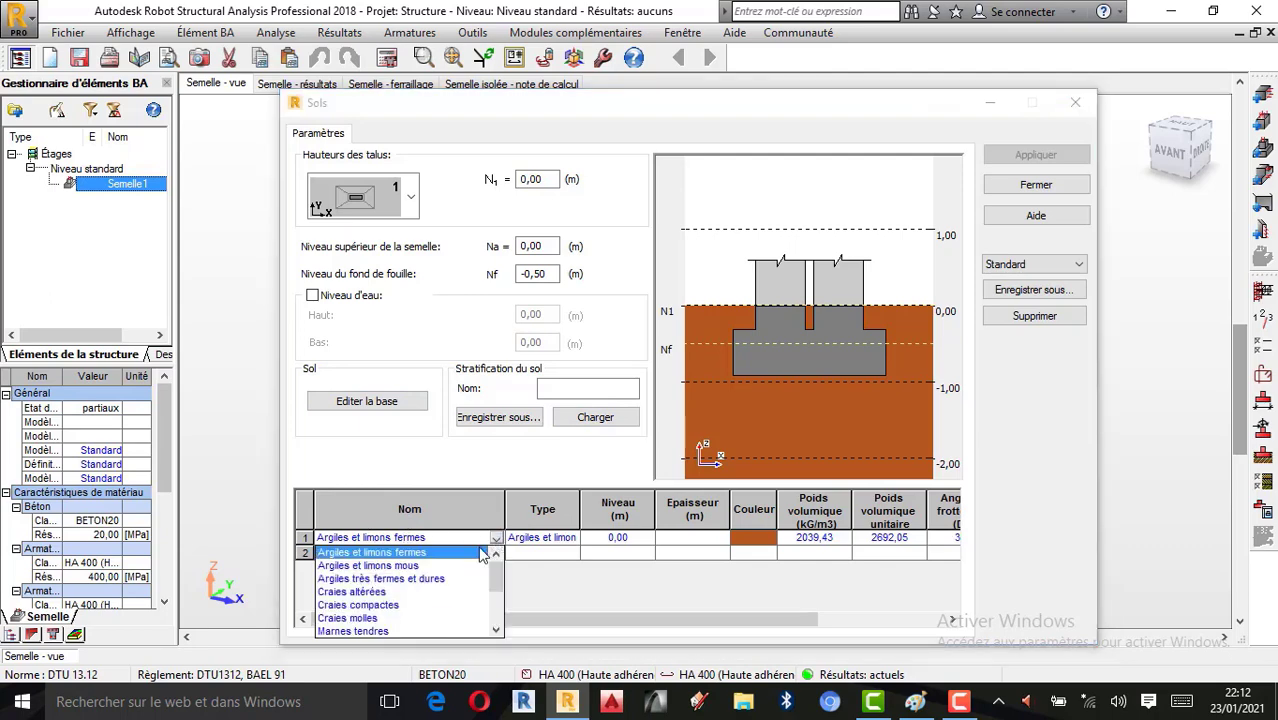
left_click_drag(496, 573, 505, 600)
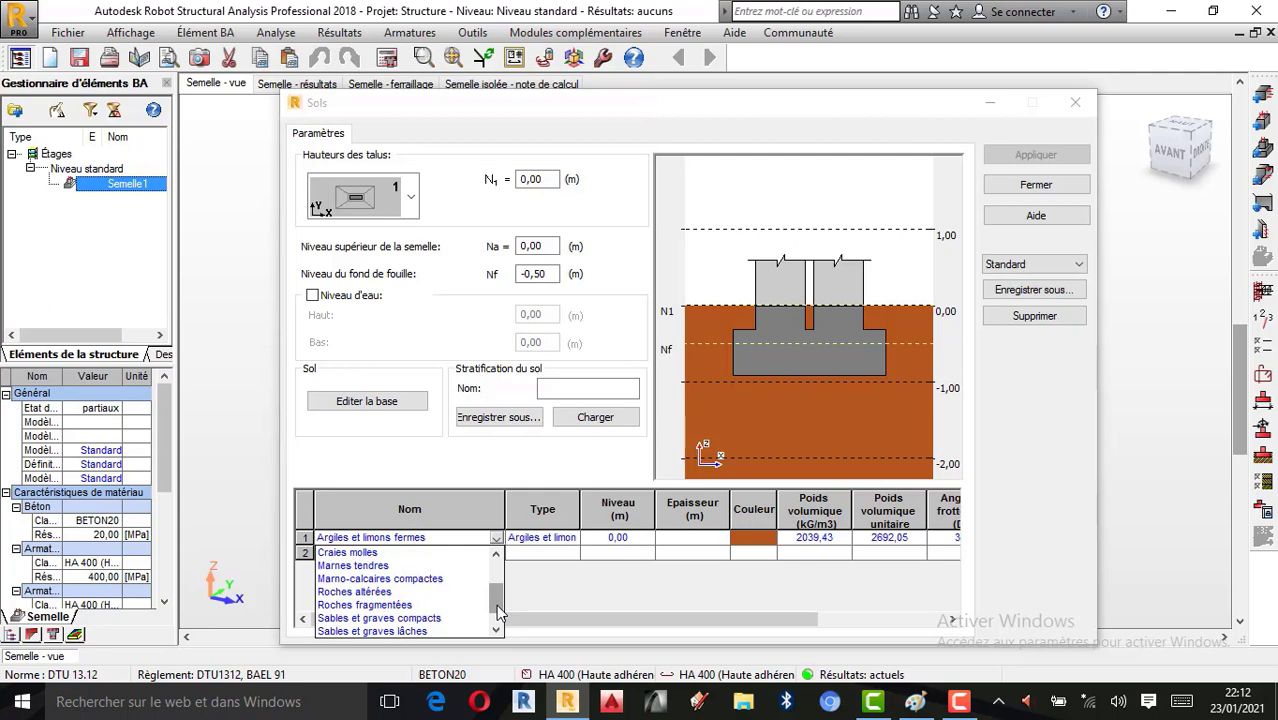
left_click(382, 632)
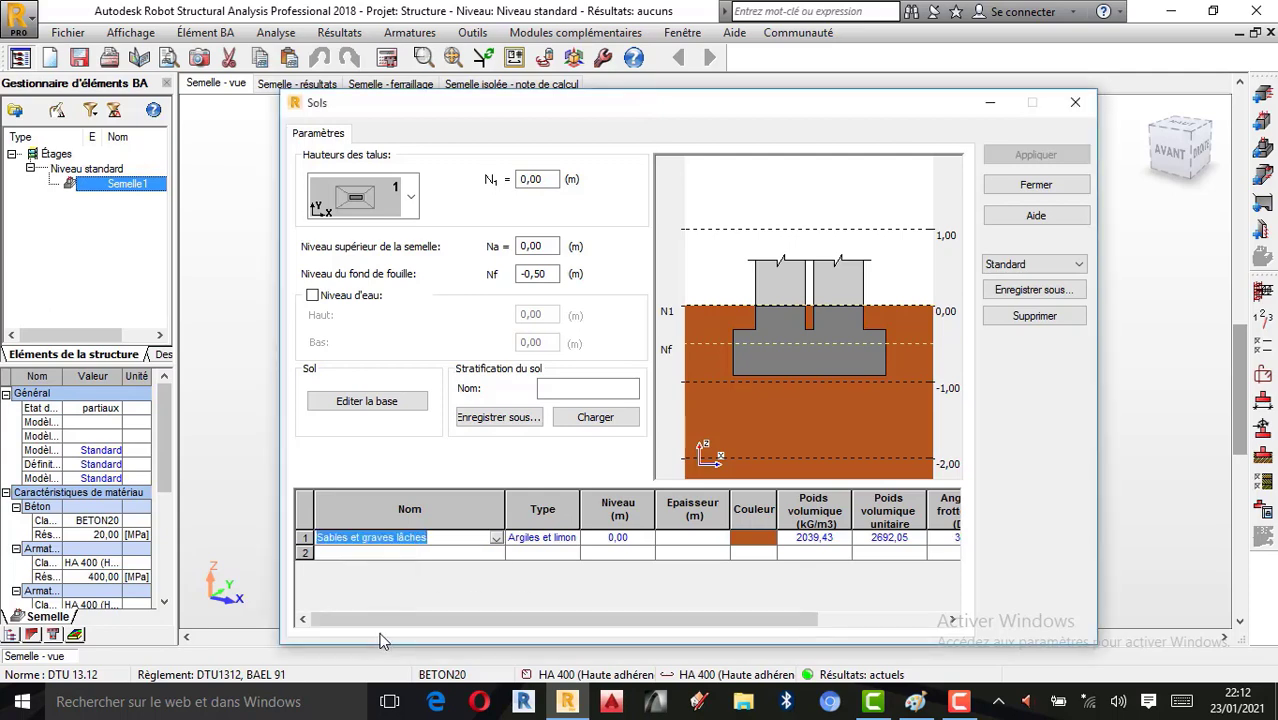
Add Sables et graves compacts as the second soil layer and Argiles et limons fermes as the third.
left_click(398, 557)
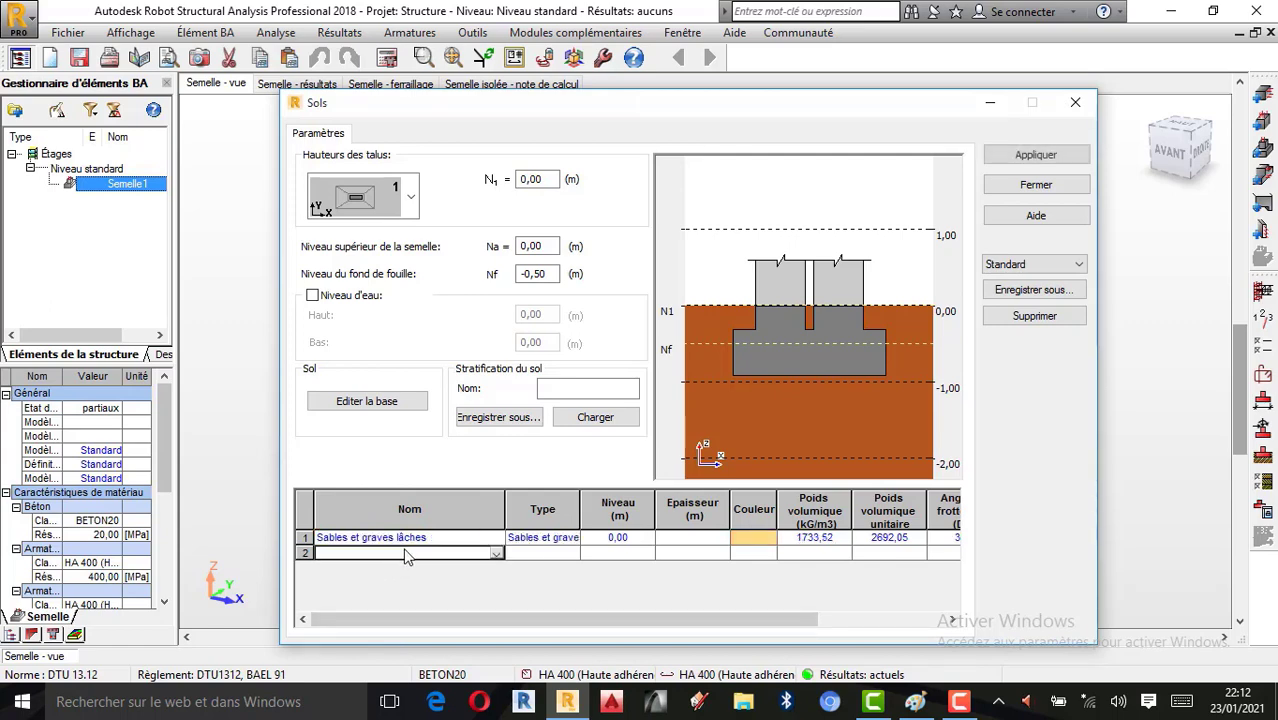
left_click(496, 553)
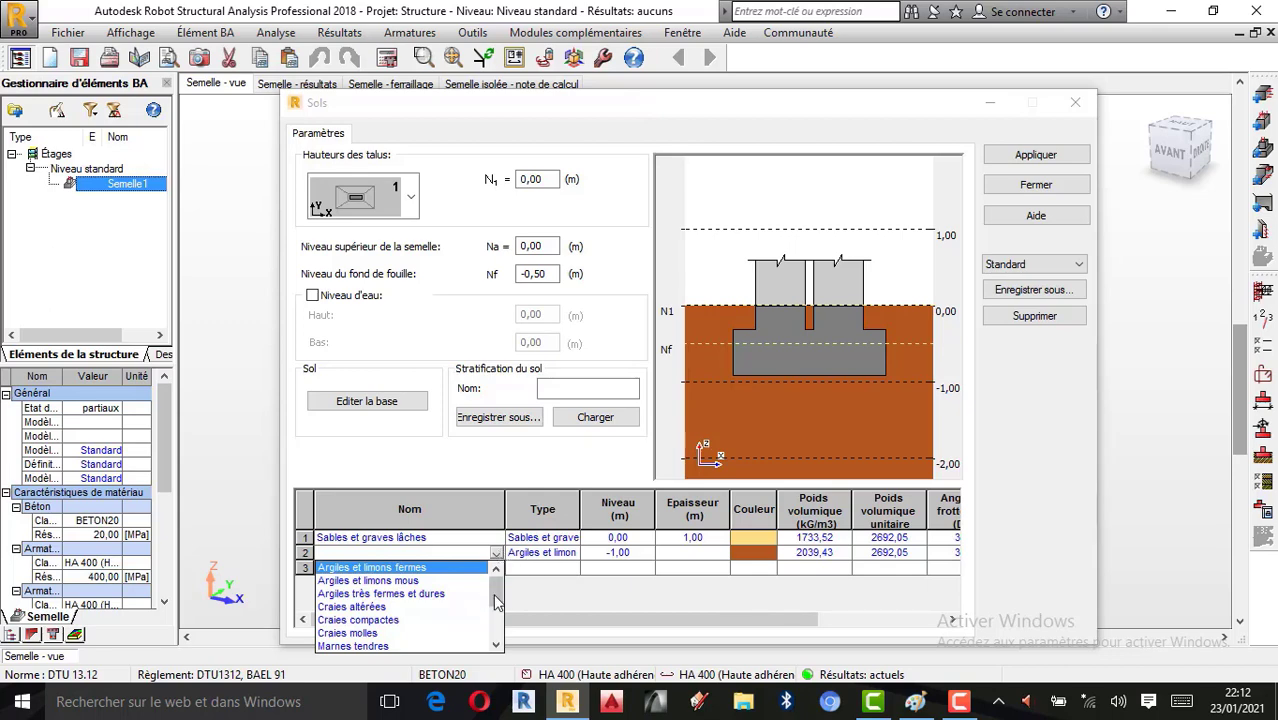
left_click_drag(498, 598, 498, 612)
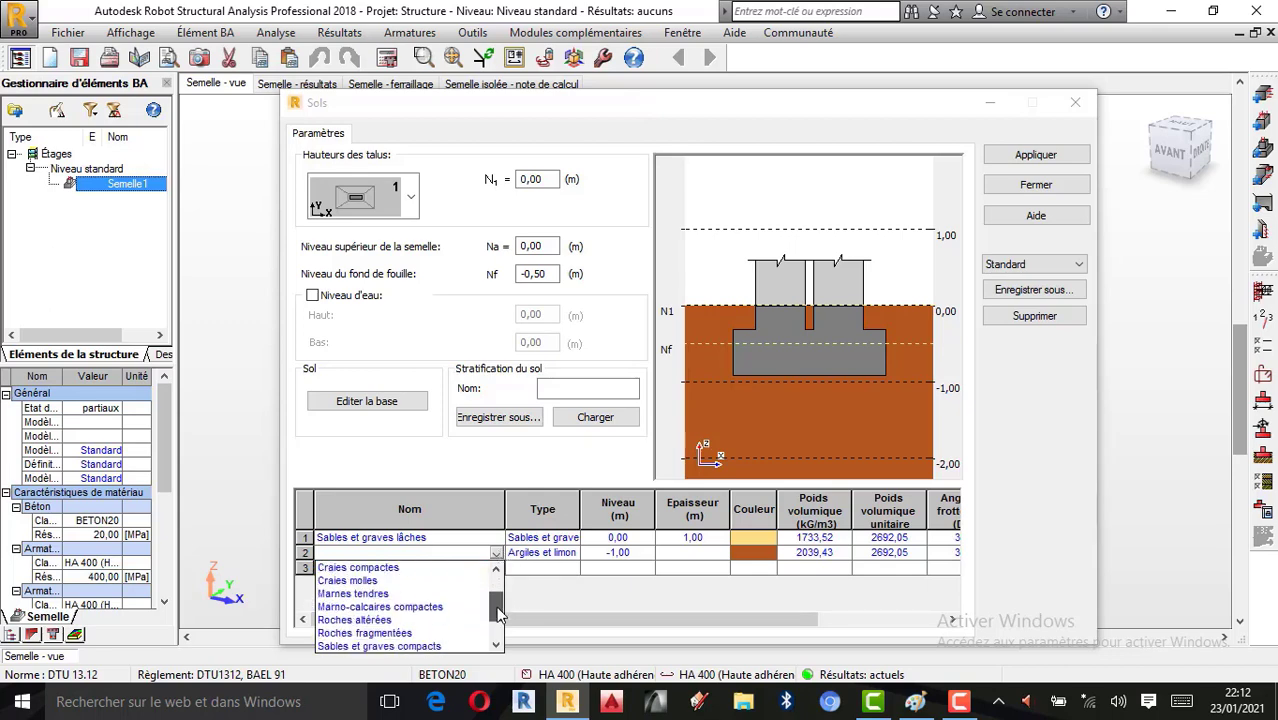
left_click(427, 647)
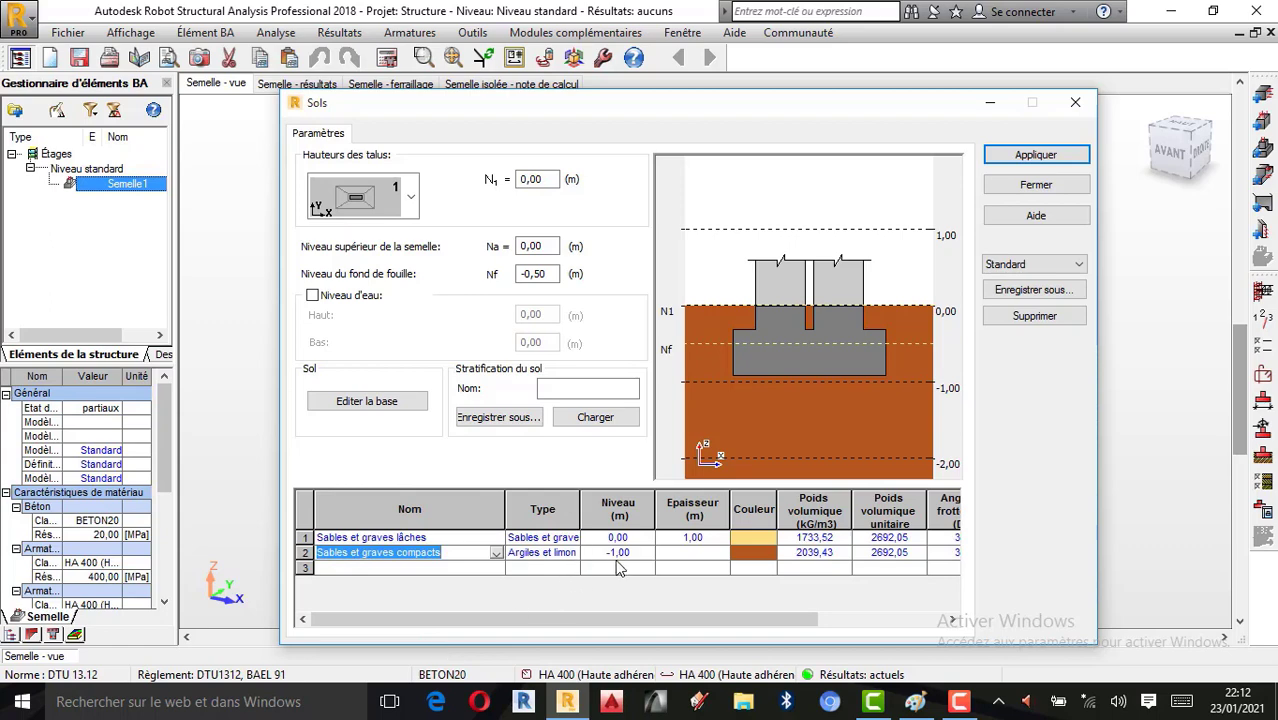
left_click(496, 567)
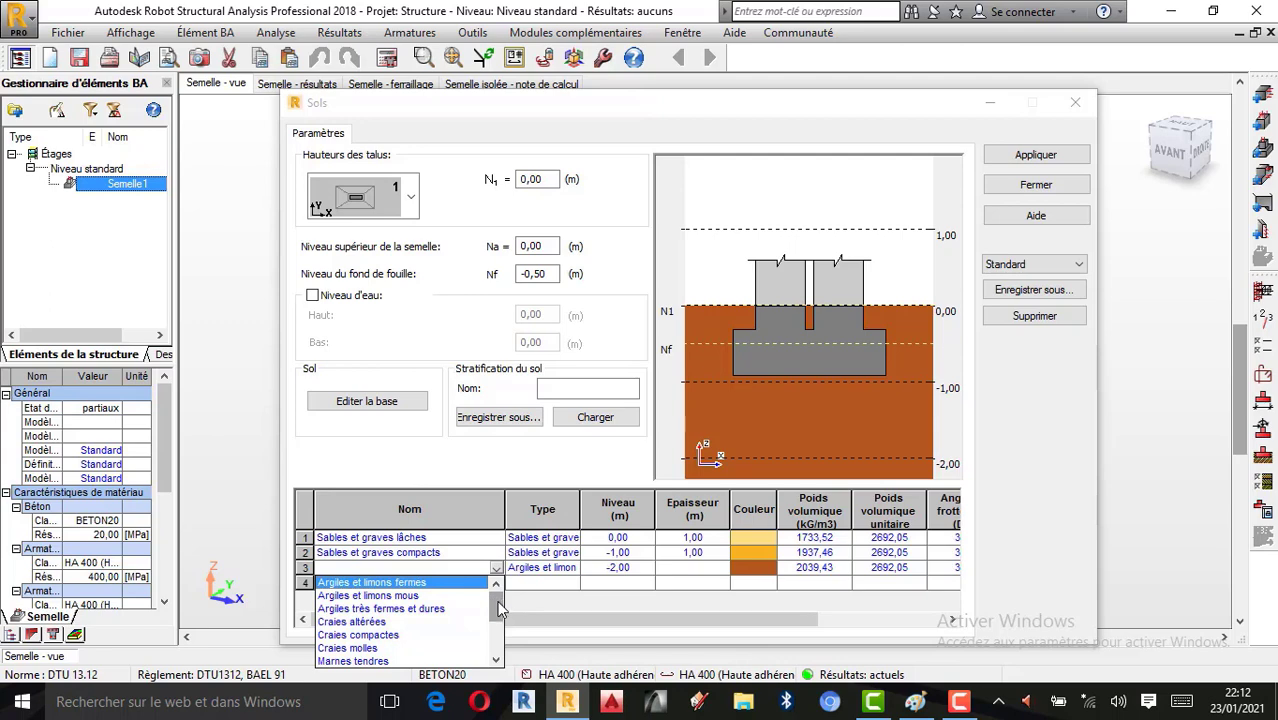
left_click(401, 584)
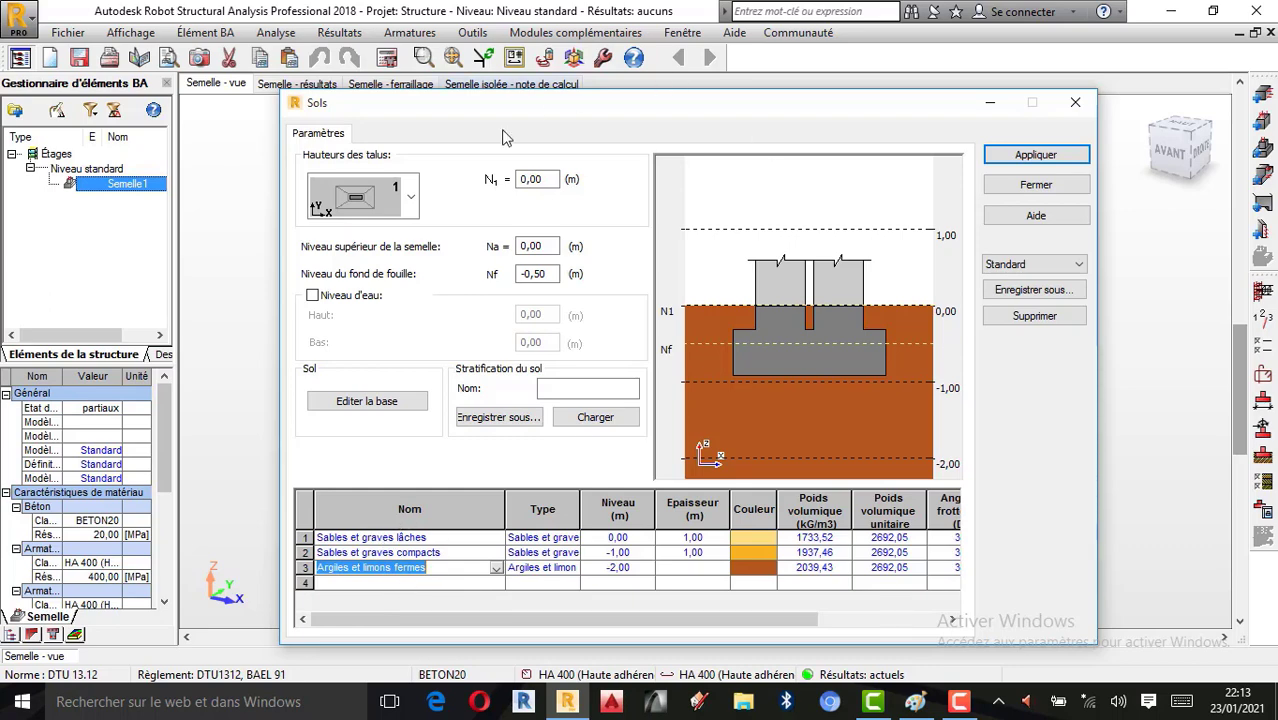
Enable the water level and set the excavation bottom level Nf to -1 m.
left_click(312, 296)
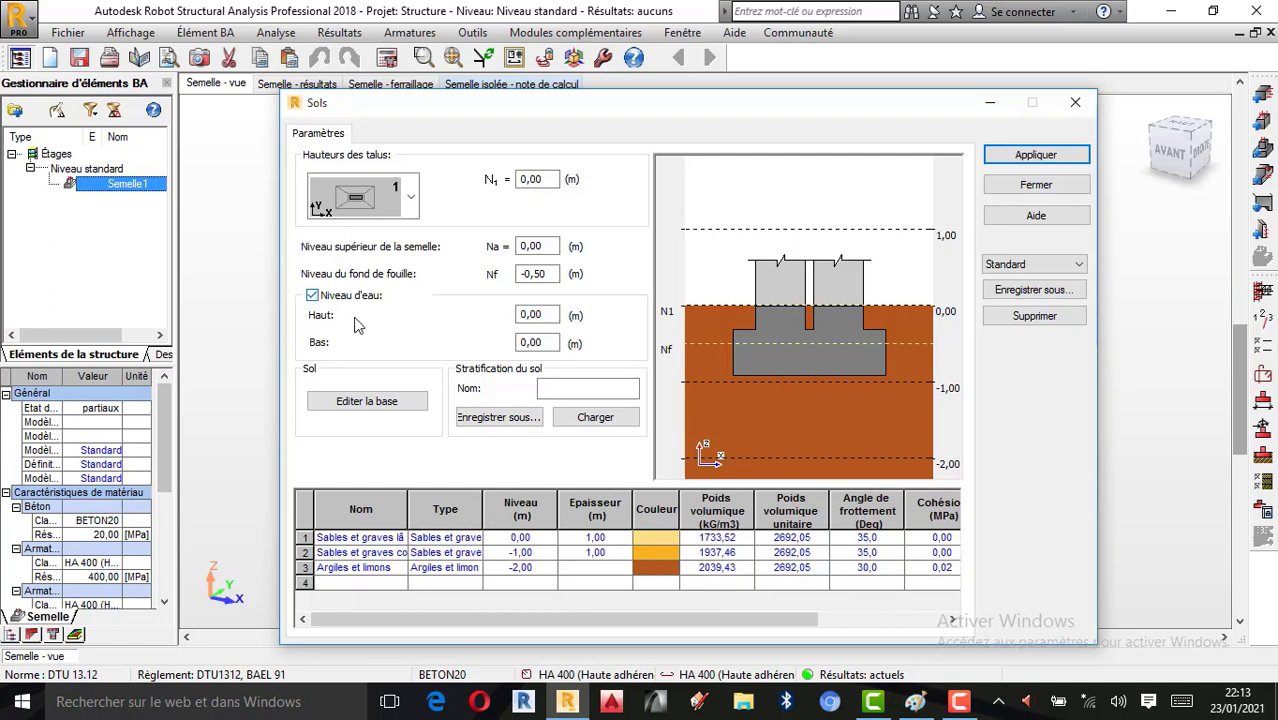
left_click(554, 274)
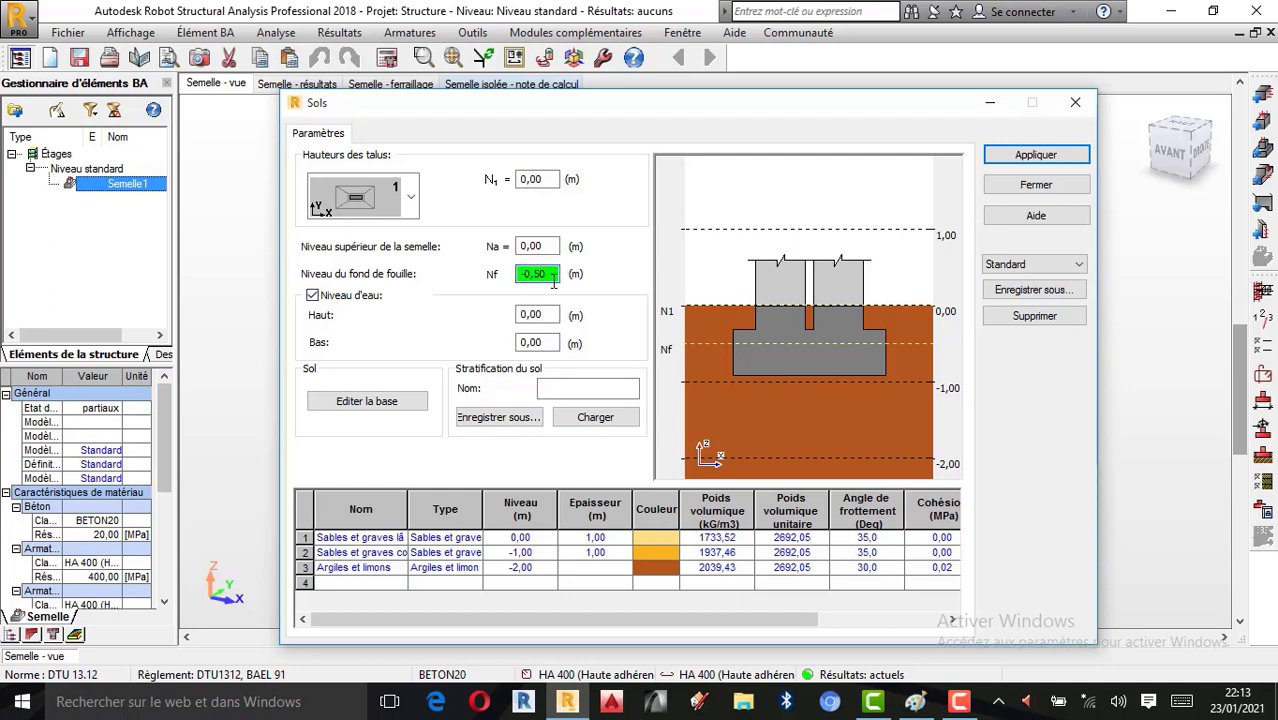
key("BackSpace")
key("BackSpace")
key("BackSpace")
type("1")
Set the upper water level (Haut) to 0.80 m using the calculator.
left_click(552, 314)
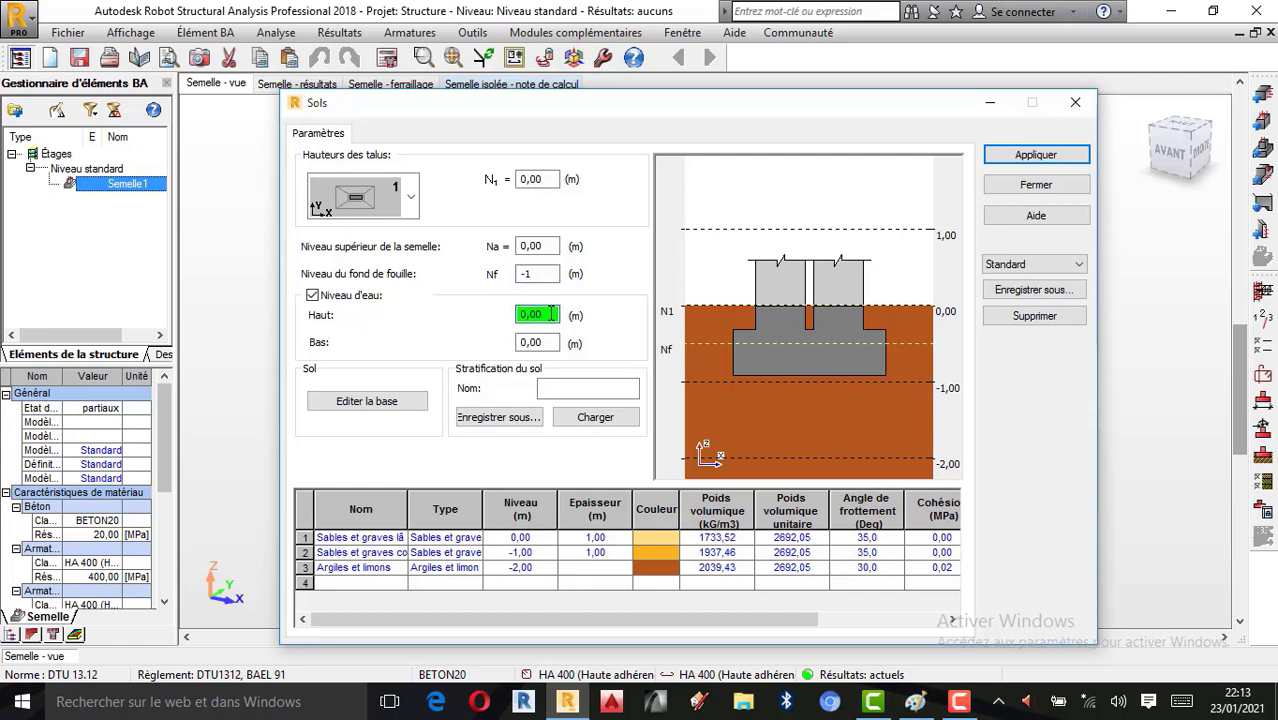
key("BackSpace")
double_click(538, 314)
type("0.8")
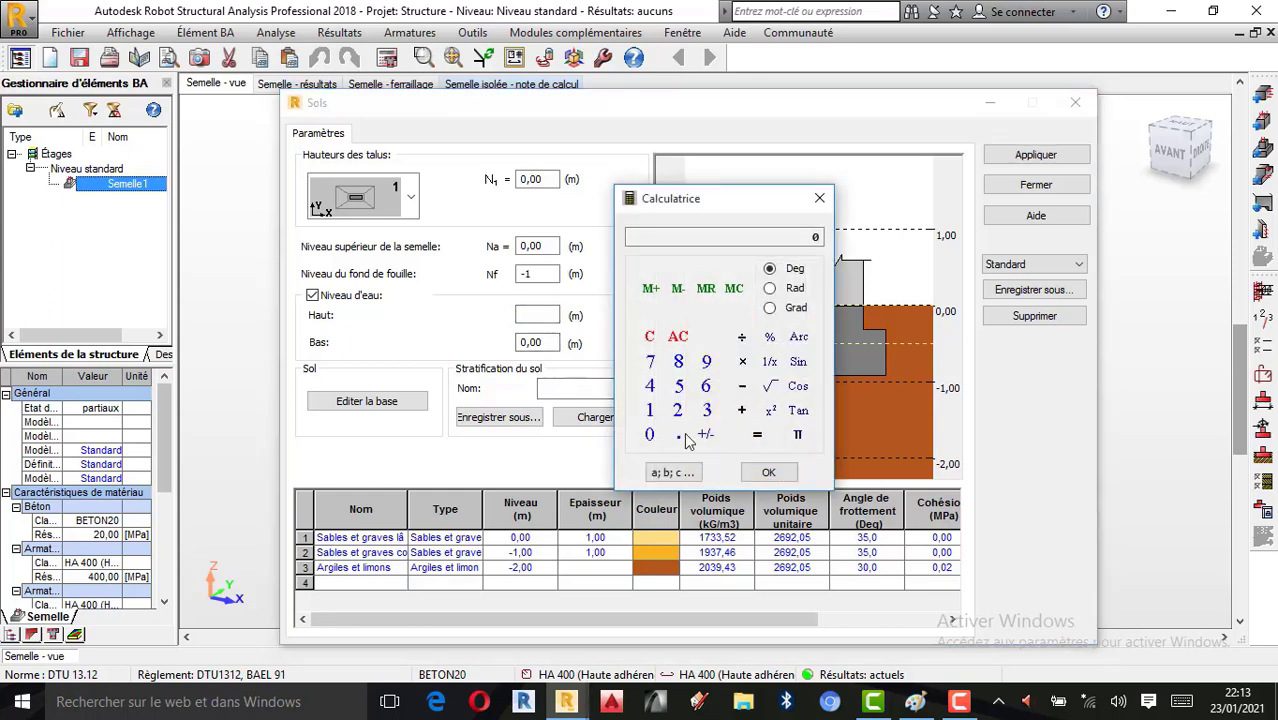
left_click(768, 472)
left_click(820, 198)
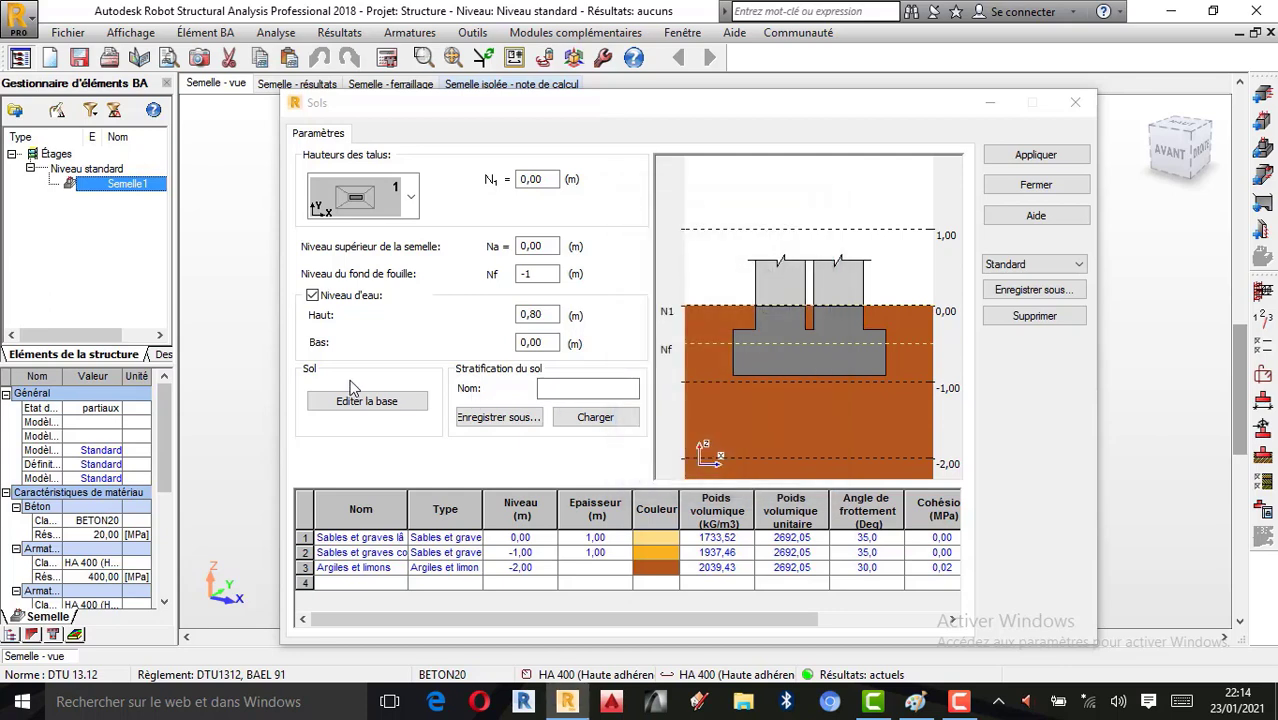
Set the lower water level (Bas) to 0.40 m using the calculator.
left_click(546, 340)
double_click(546, 338)
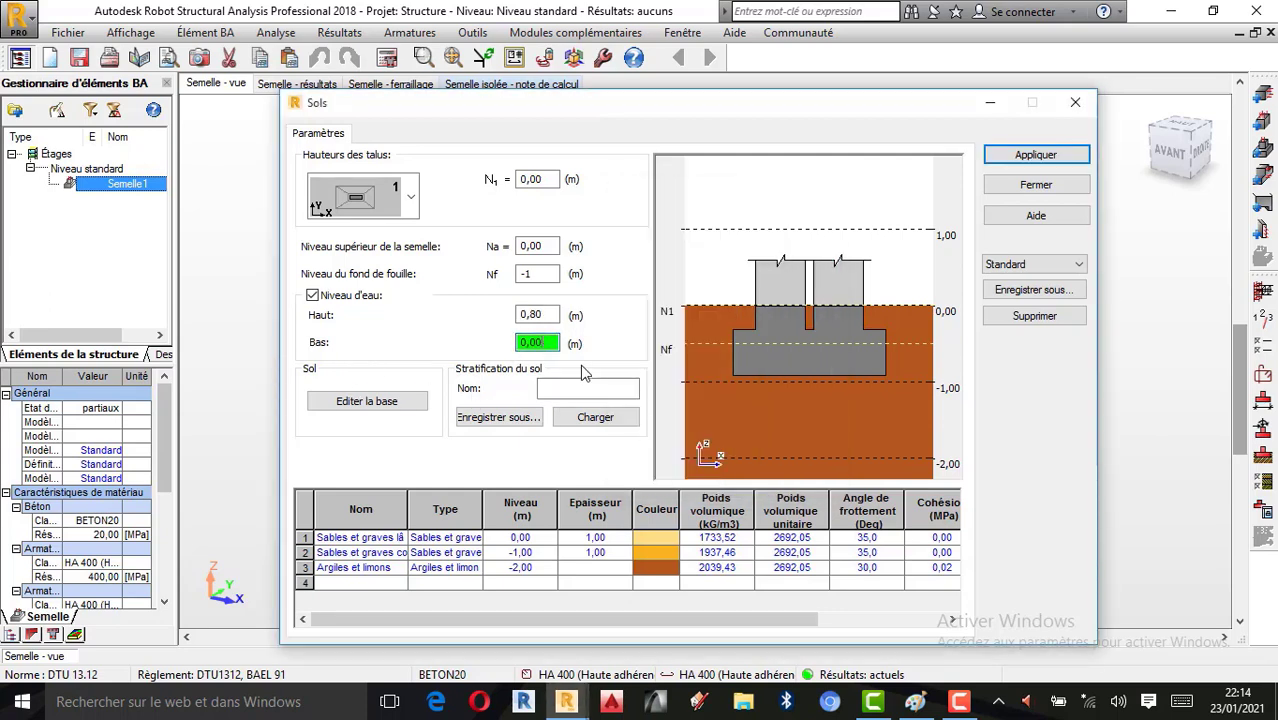
double_click(536, 342)
left_click(678, 434)
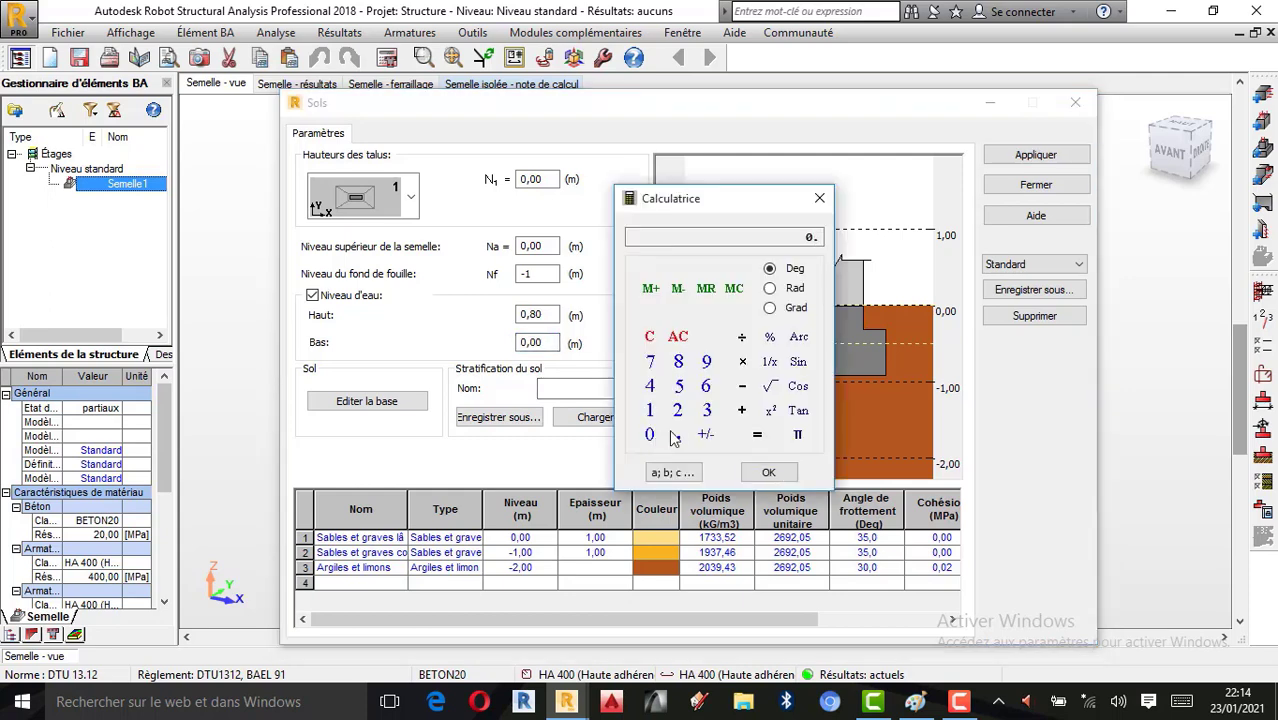
left_click(650, 386)
left_click(767, 472)
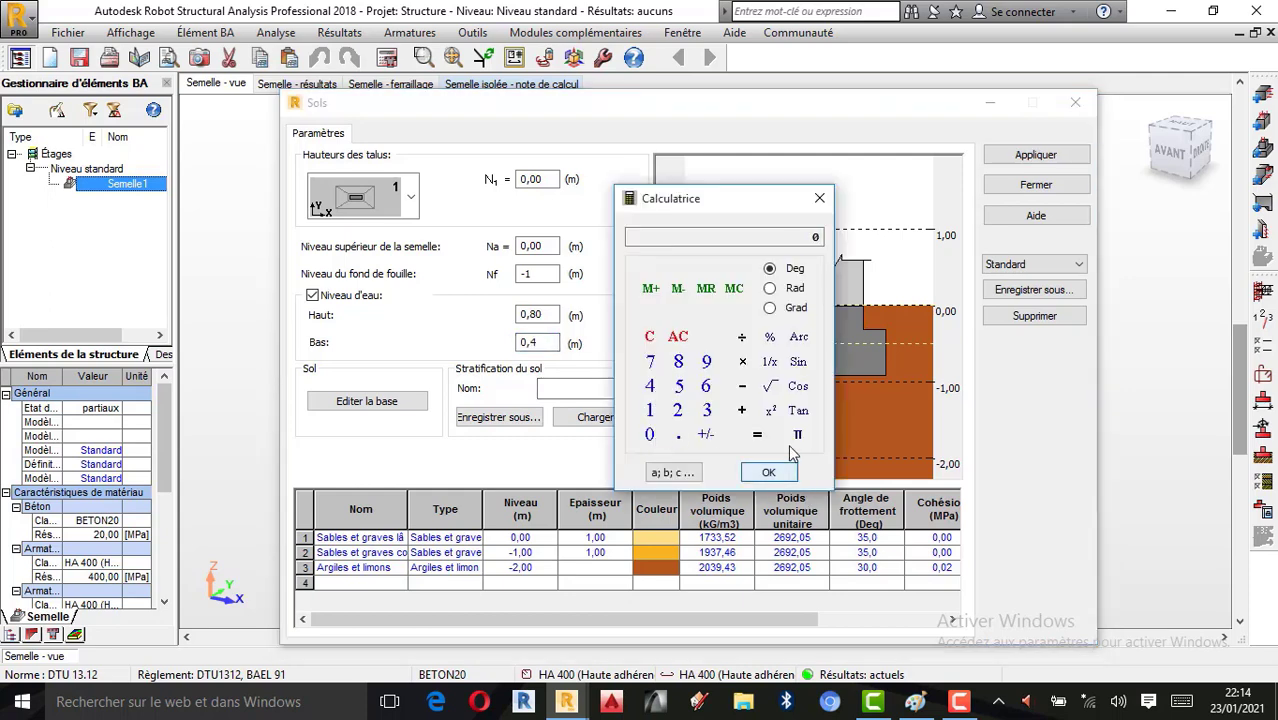
left_click(651, 432)
left_click(677, 437)
left_click(651, 388)
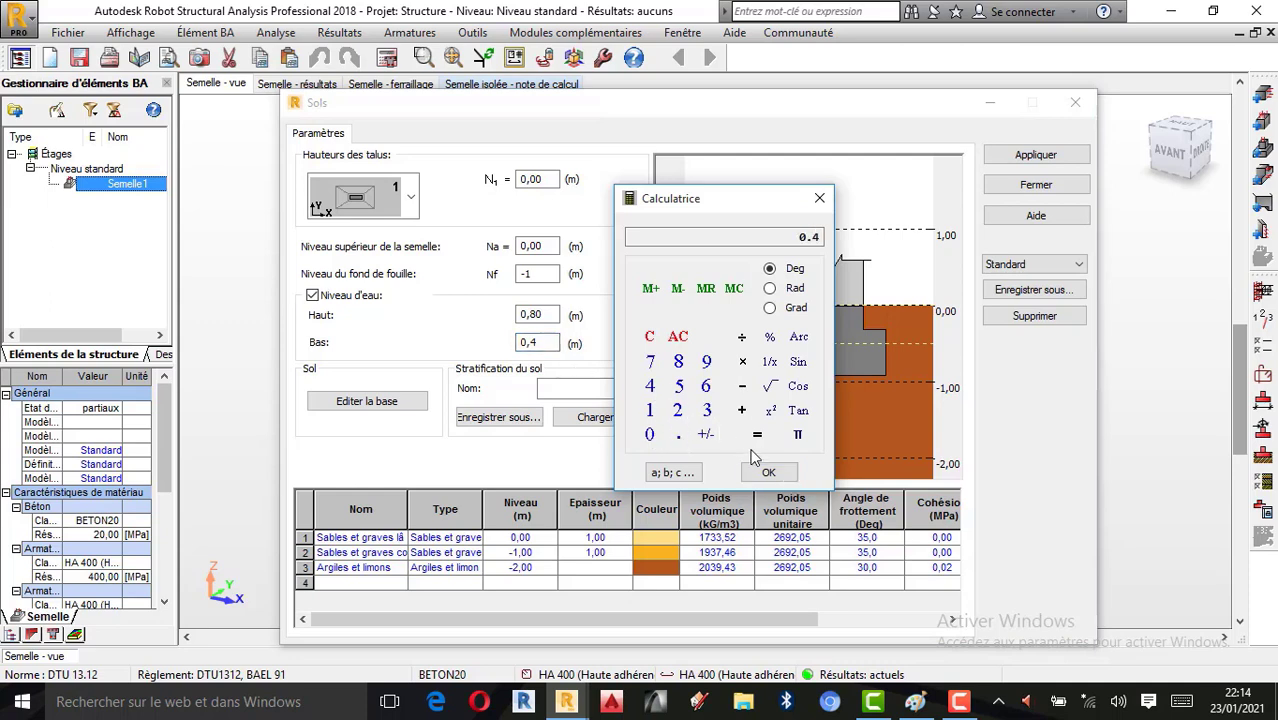
left_click(650, 433)
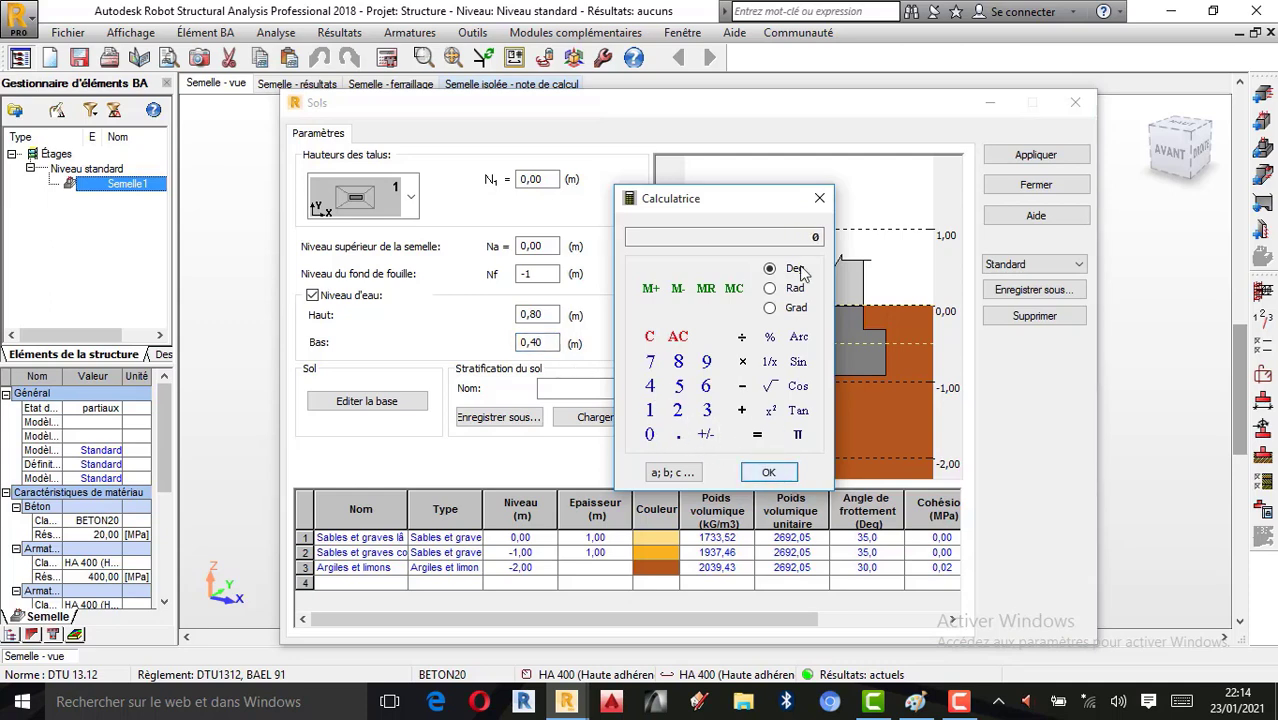
left_click(767, 472)
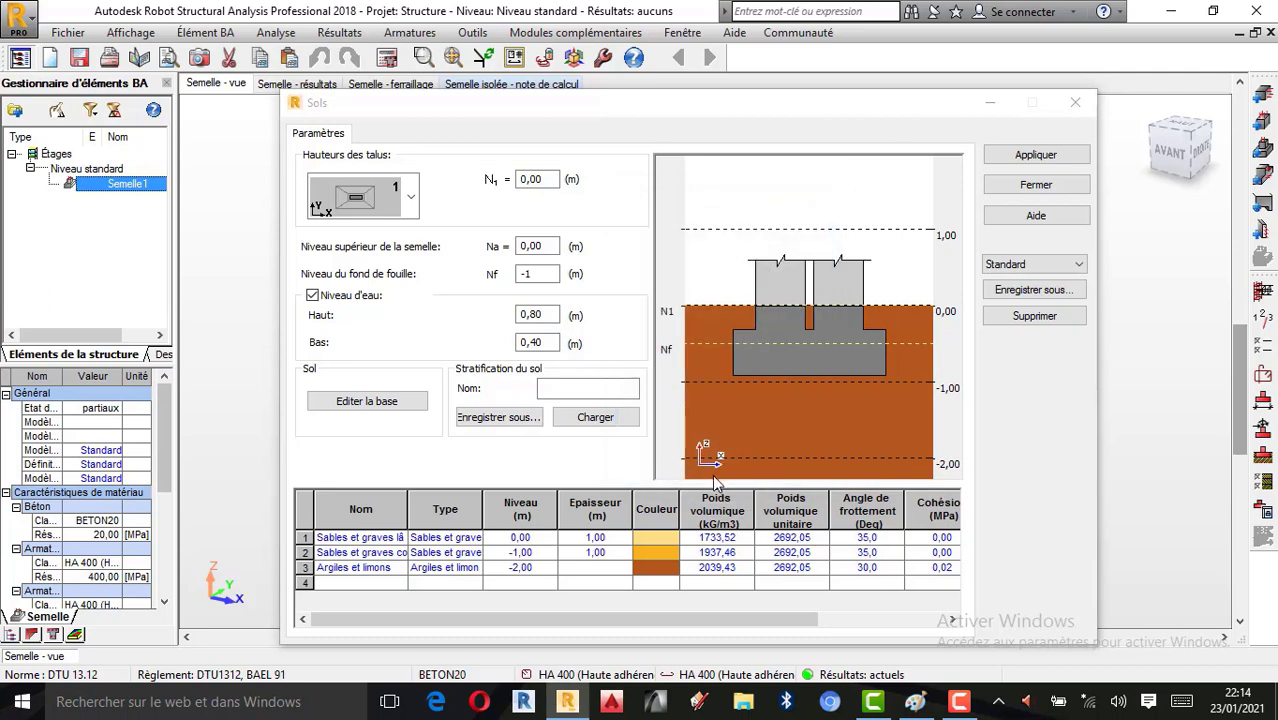
Apply the soil layers and levels to the footing and close the soil definition.
left_click(563, 390)
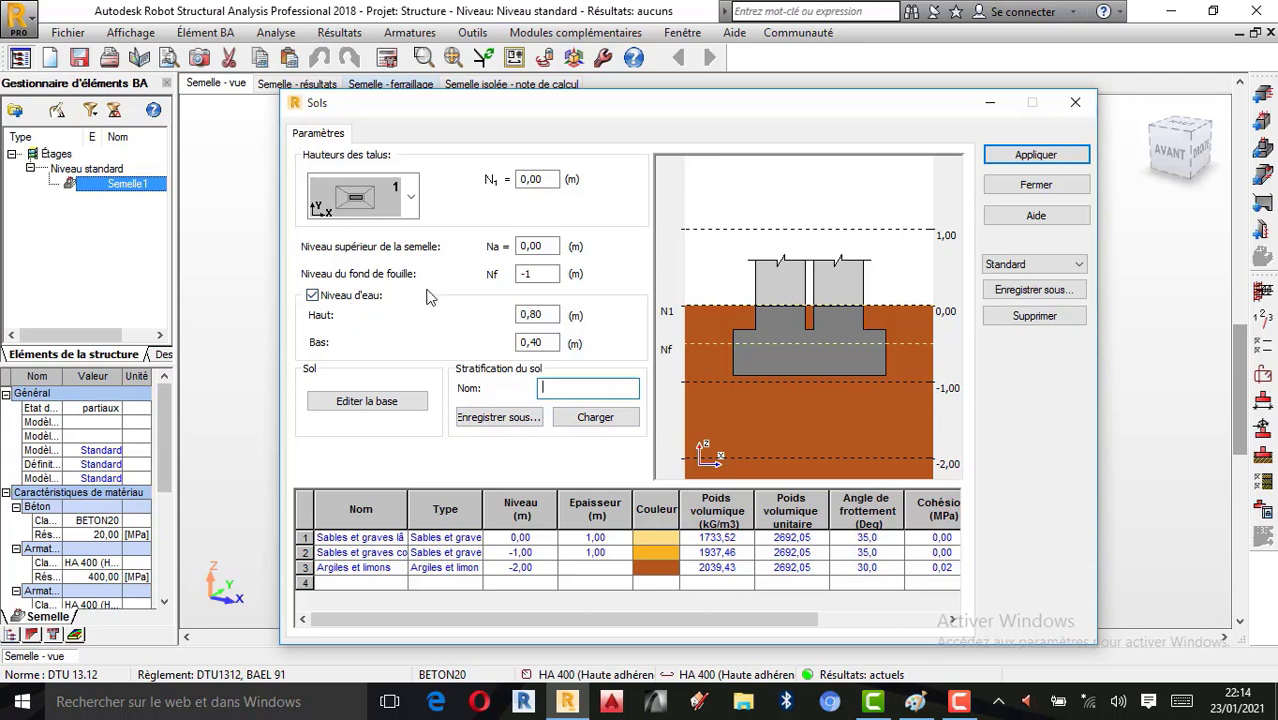
left_click(1023, 163)
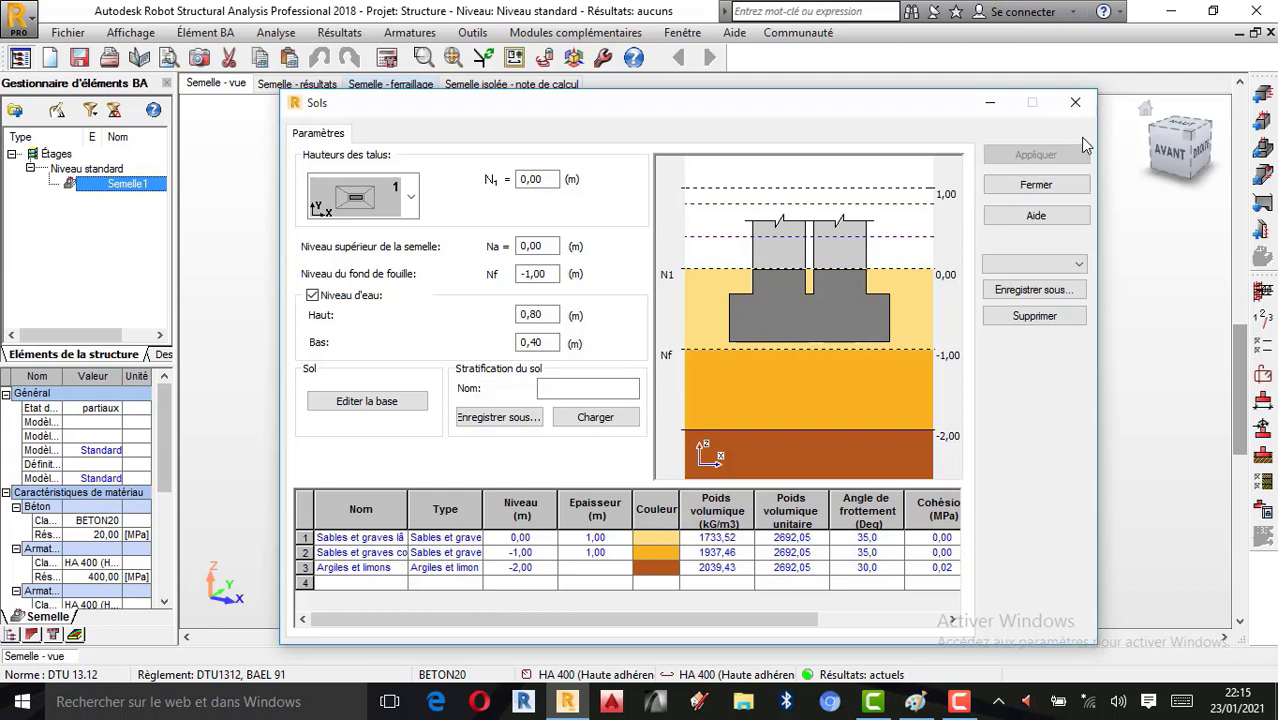
left_click(1075, 104)
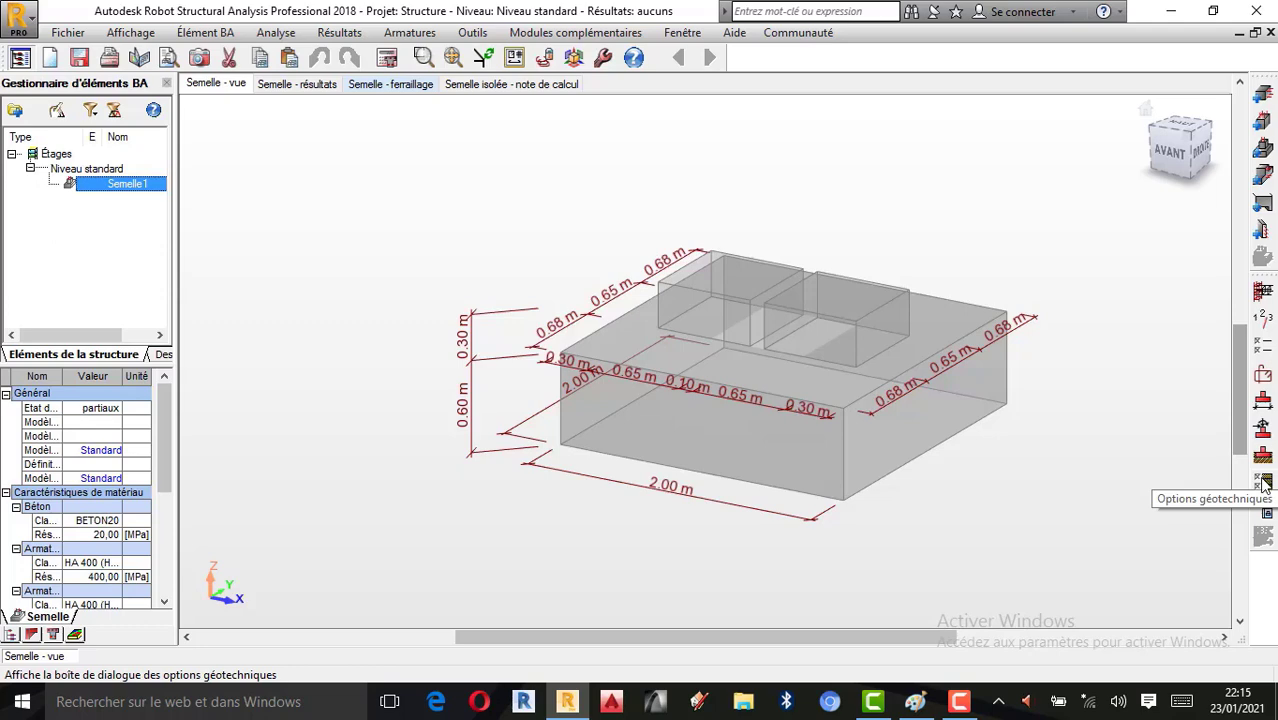
Review the geotechnical verification and stress options, and recheck the footing's soil profile.
left_click(1264, 484)
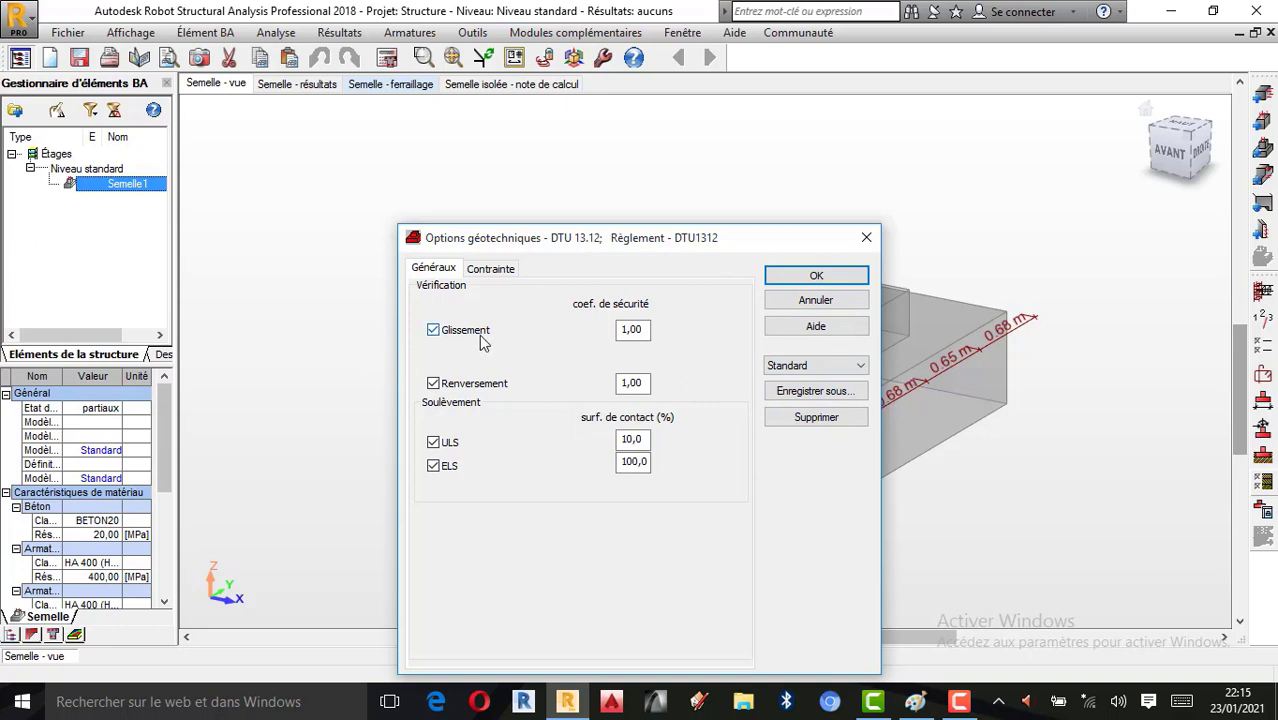
left_click(492, 269)
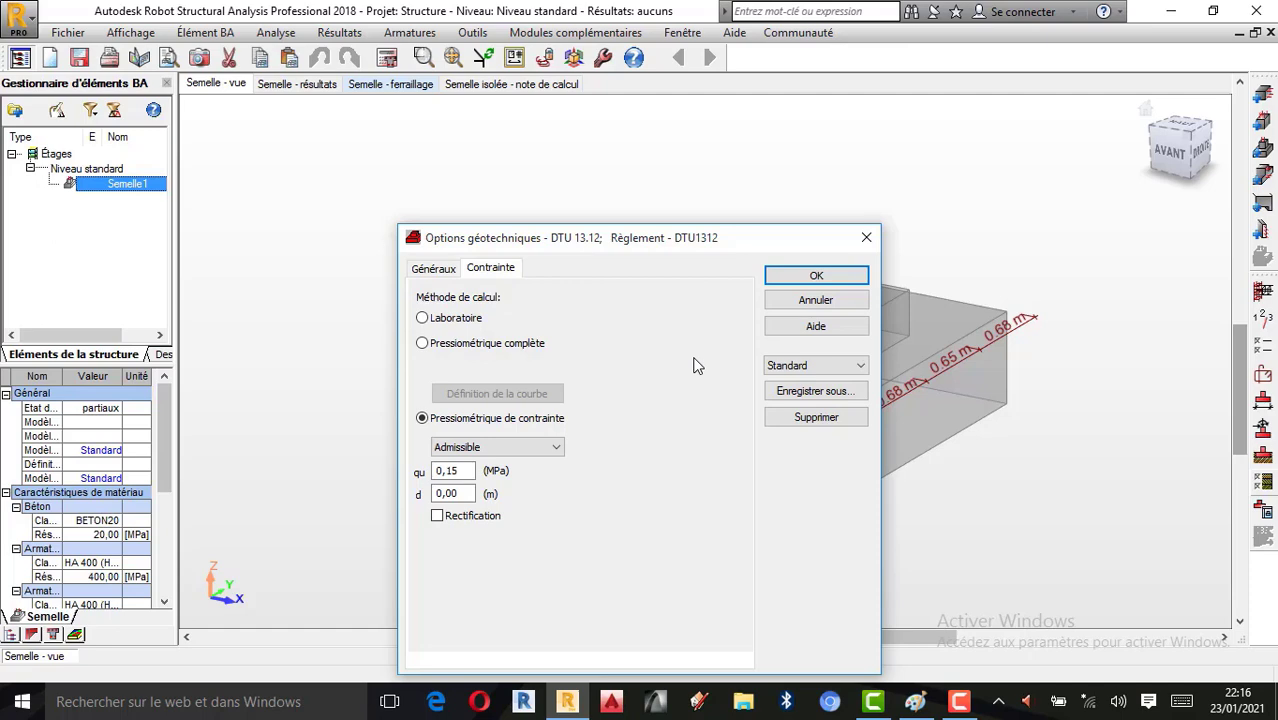
left_click(866, 237)
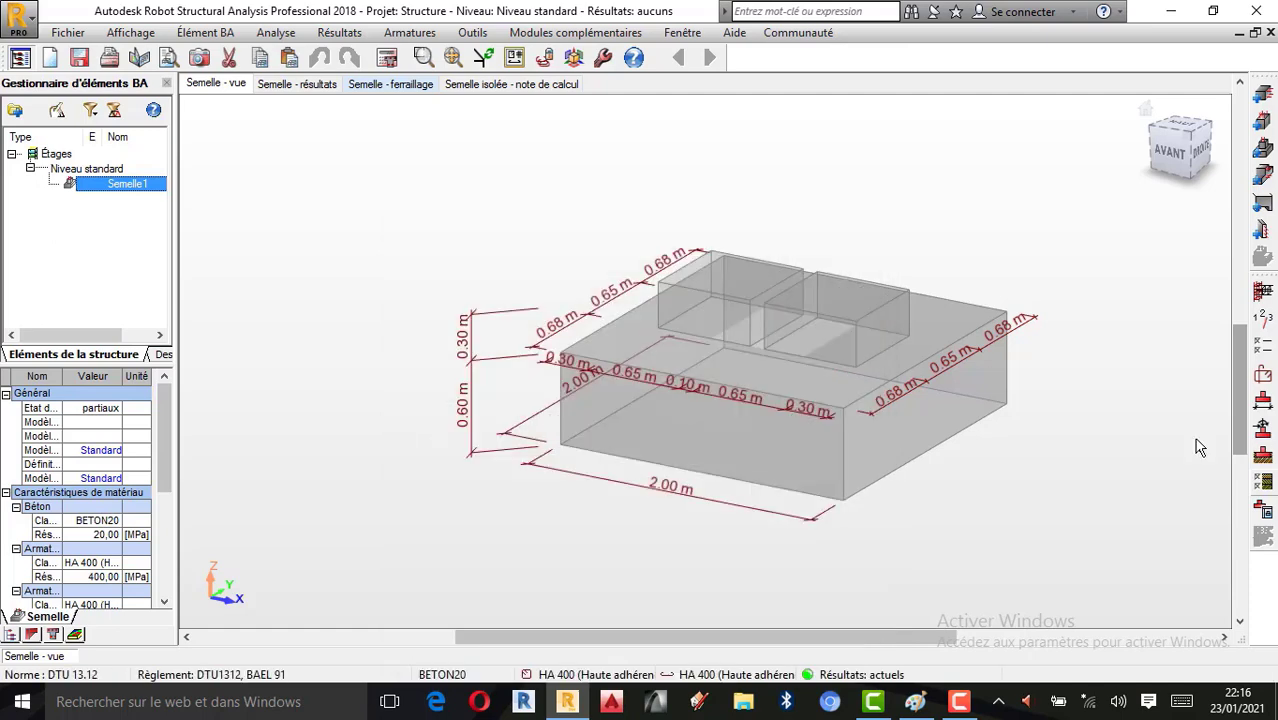
left_click(1261, 457)
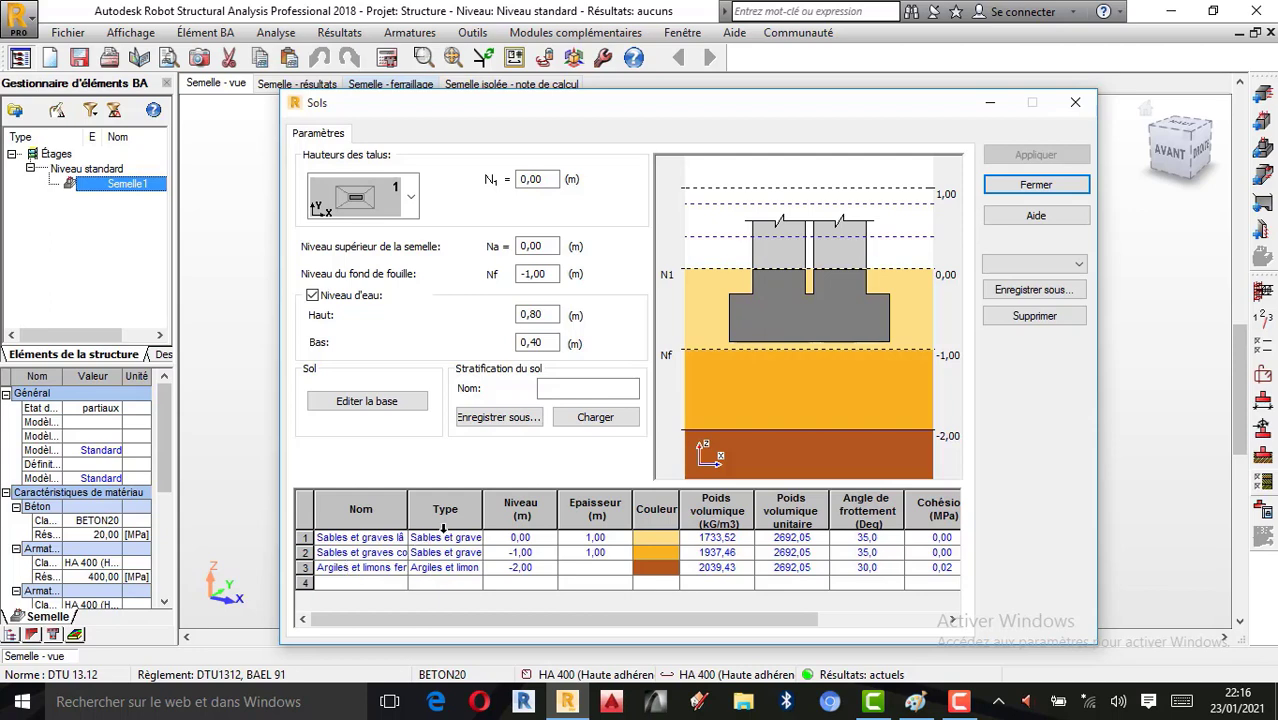
left_click(1076, 103)
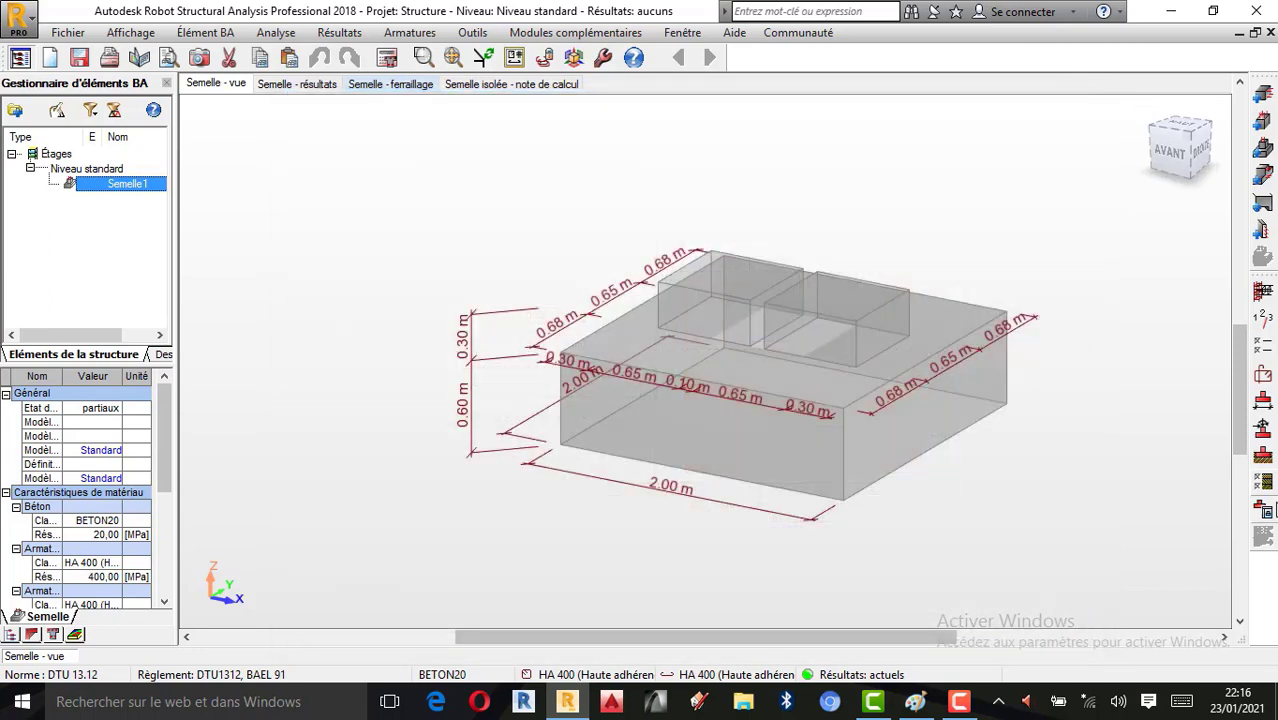
Set the stress calculation method to Laboratoire in the footing's geotechnical options.
left_click(1263, 481)
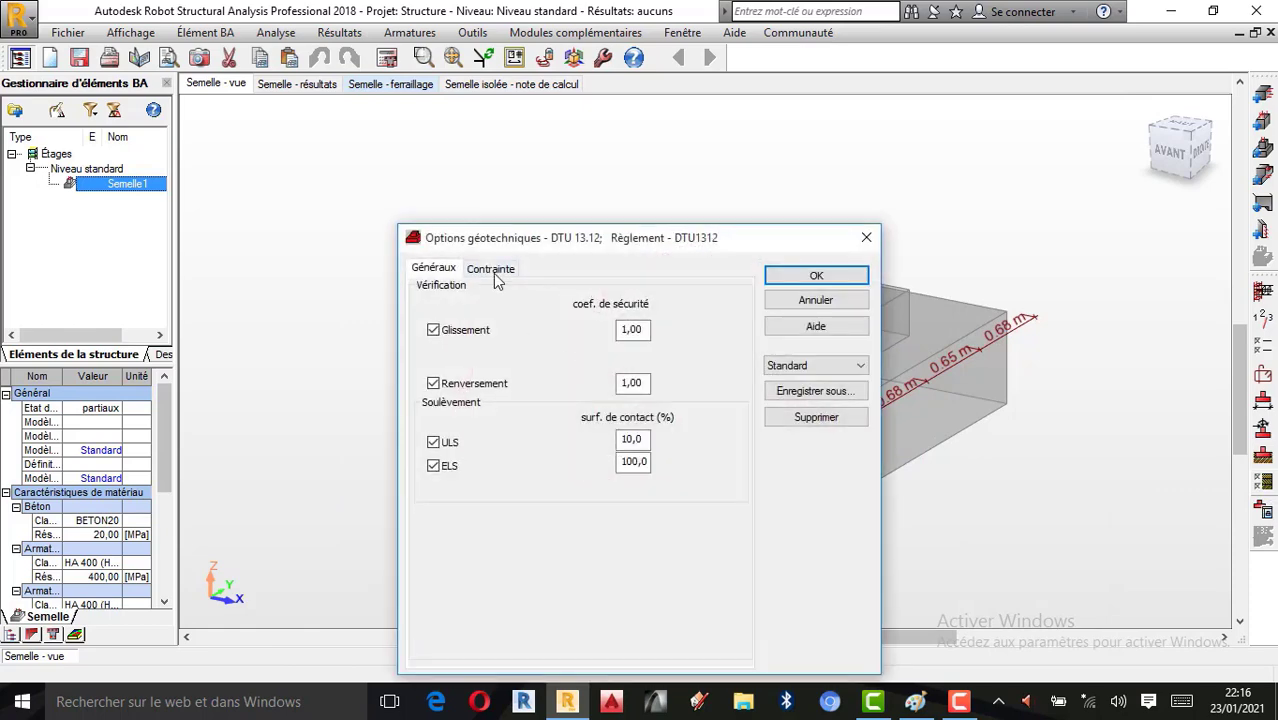
left_click(494, 272)
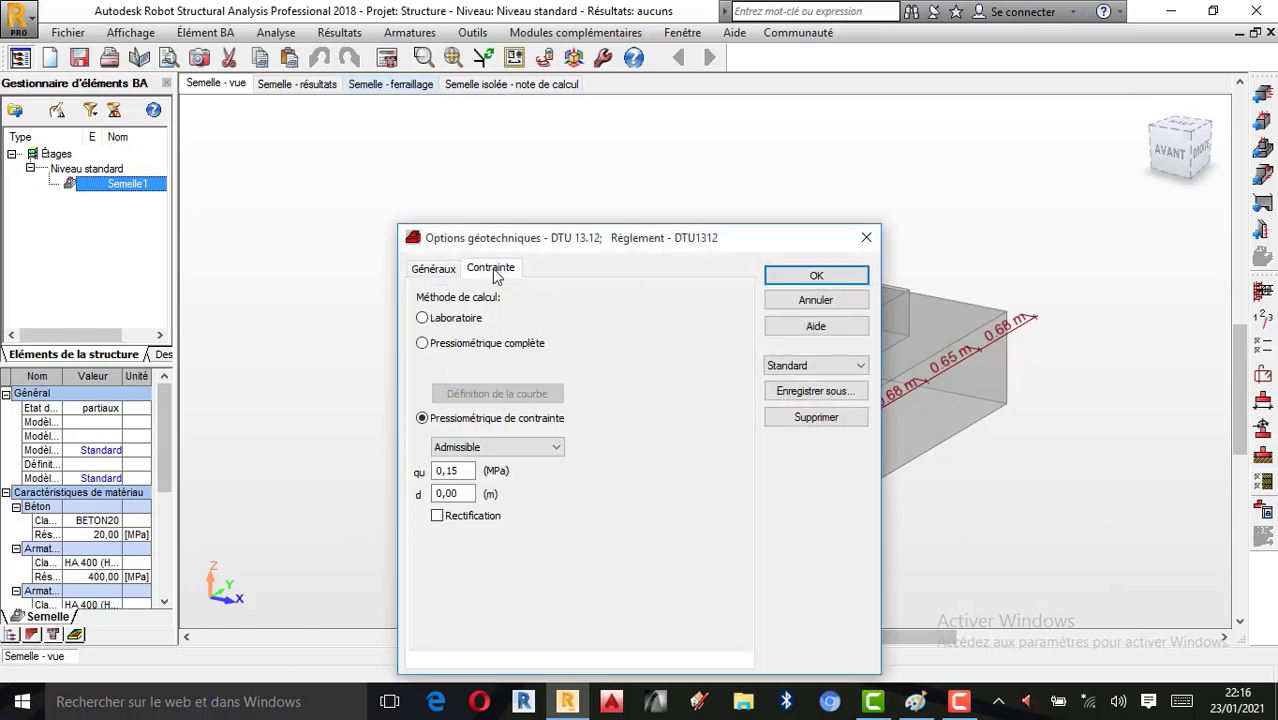
left_click(424, 319)
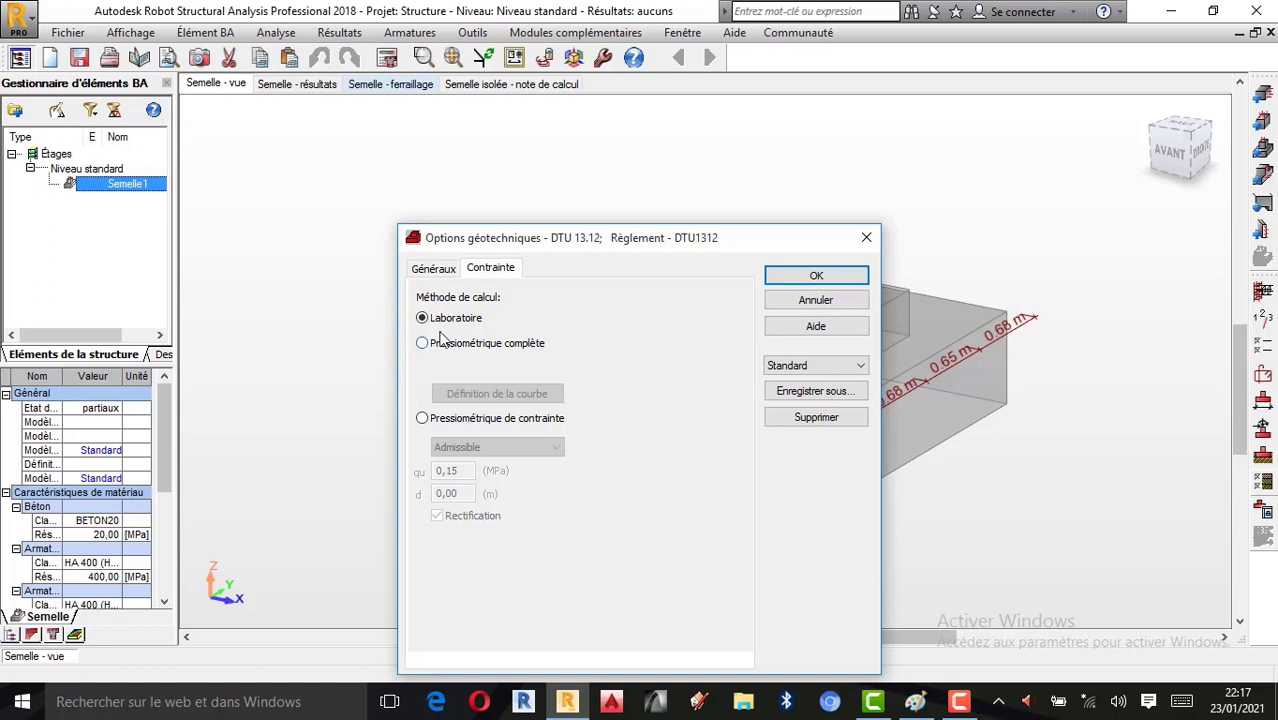
Try the Pressiométrique de contrainte method with ELU as the stress type.
left_click(422, 419)
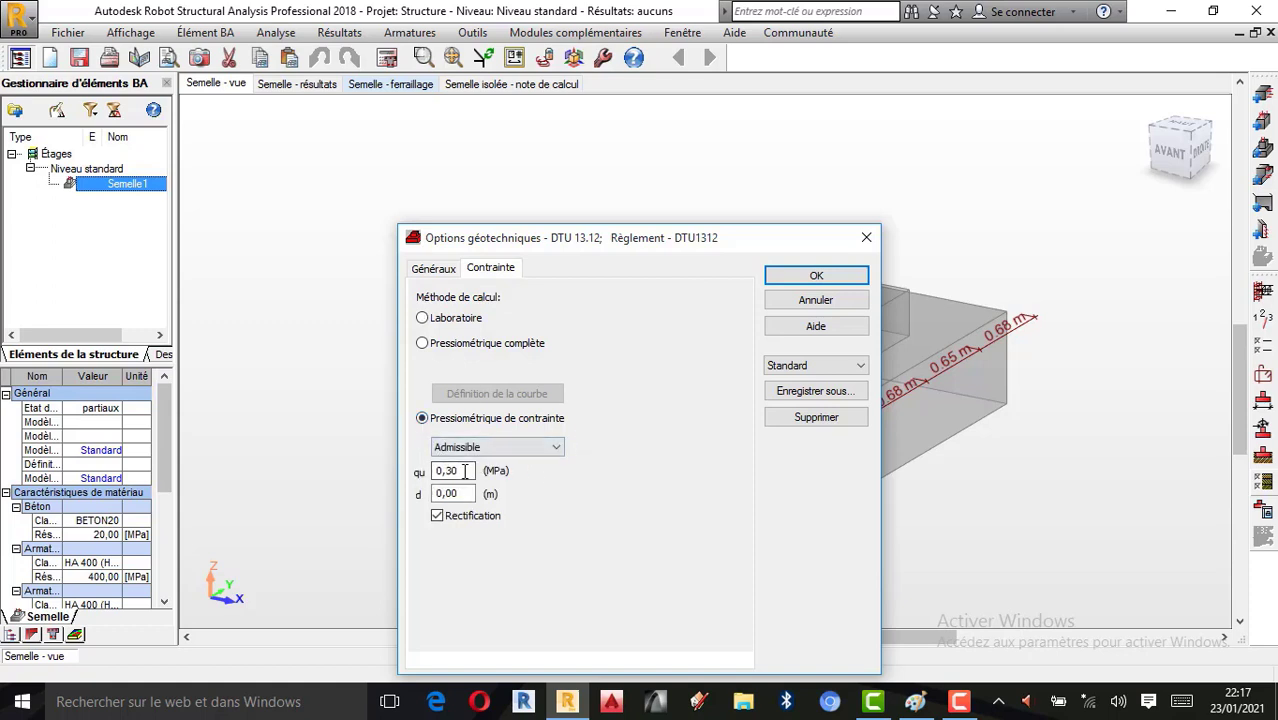
left_click(556, 448)
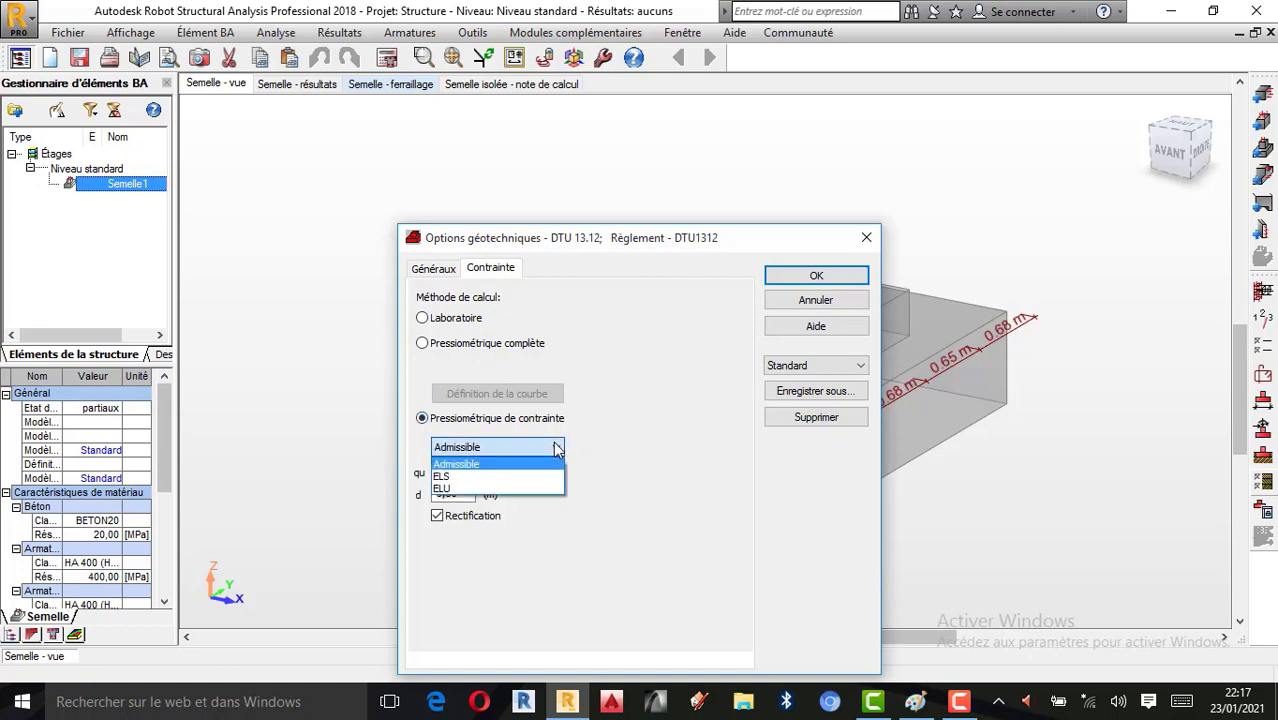
left_click(481, 488)
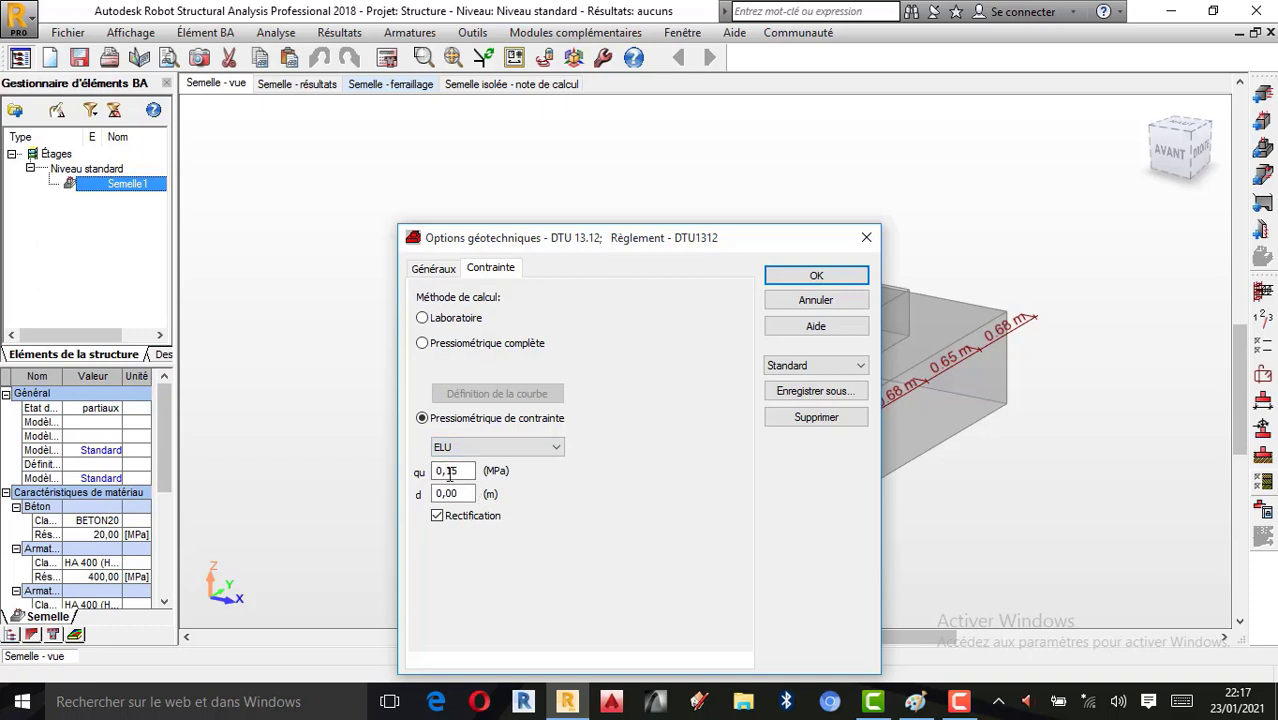
left_click(450, 472)
Return the stress method to Laboratoire and apply the geotechnical options.
left_click(434, 319)
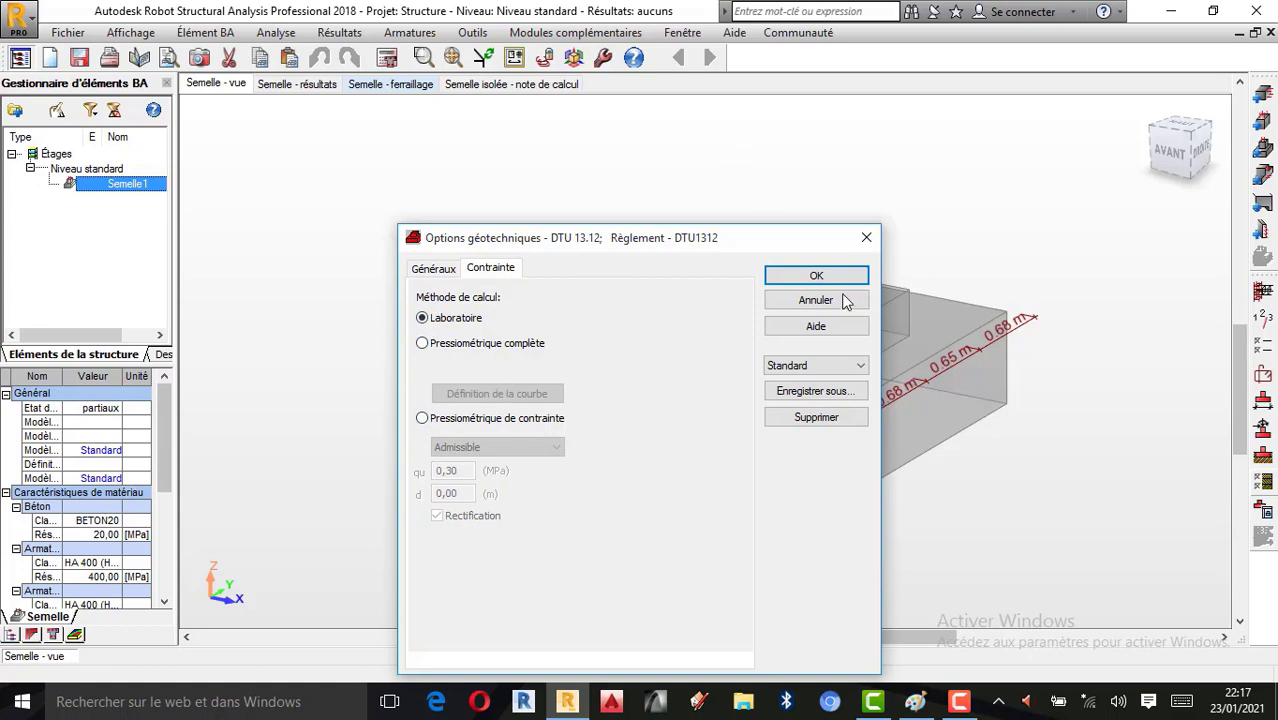
left_click(817, 277)
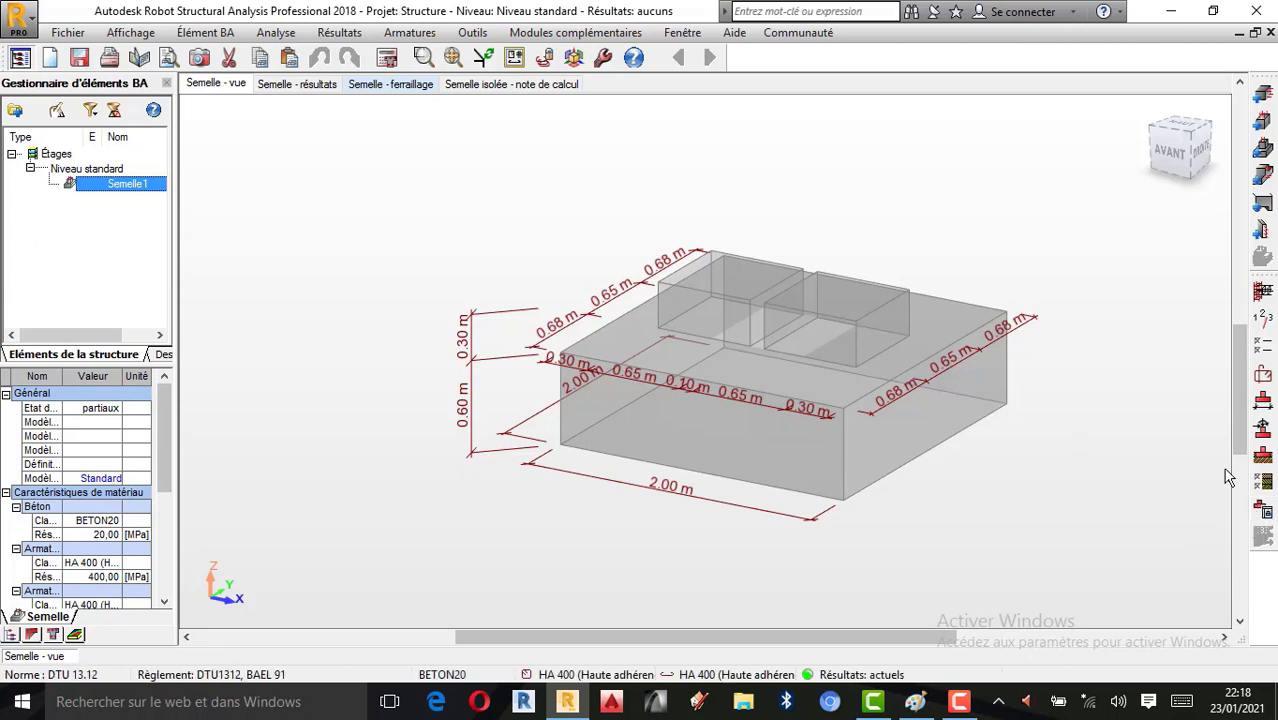
In the drawing parameters, enable bar descriptions for number and diameter, length, spacing, and longitudinal reinforcement in the section.
left_click(274, 33)
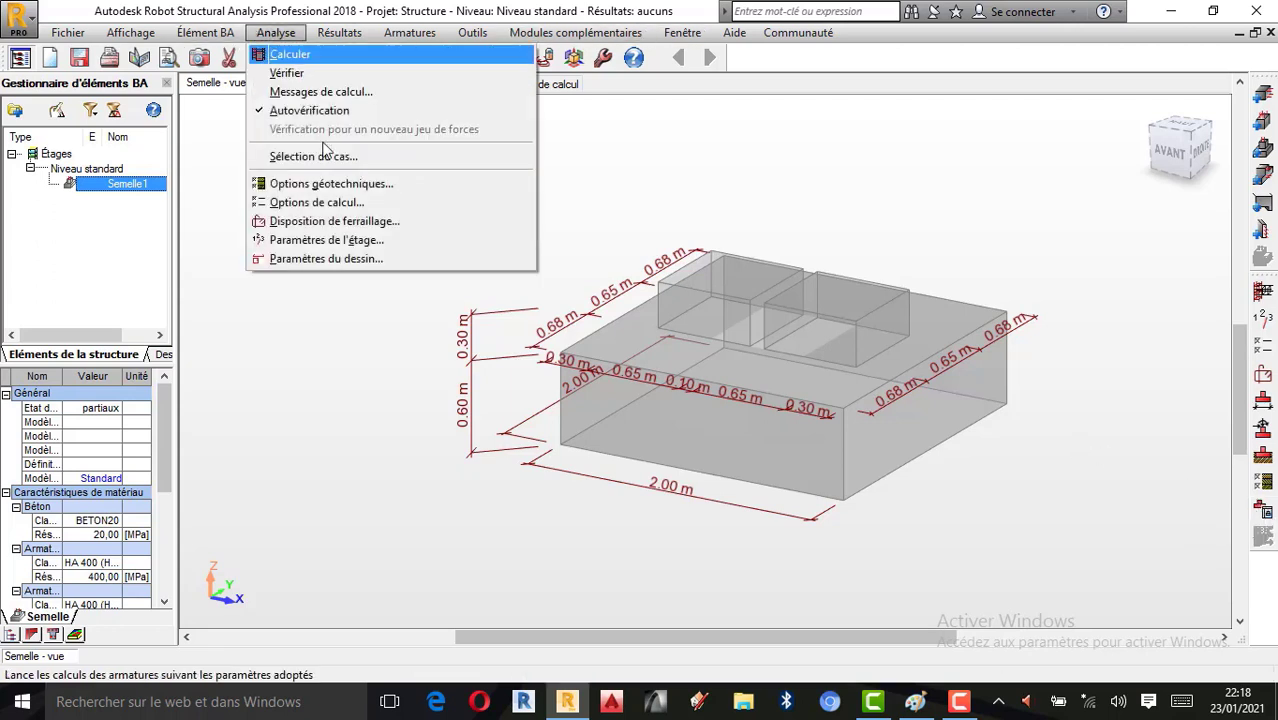
left_click(326, 258)
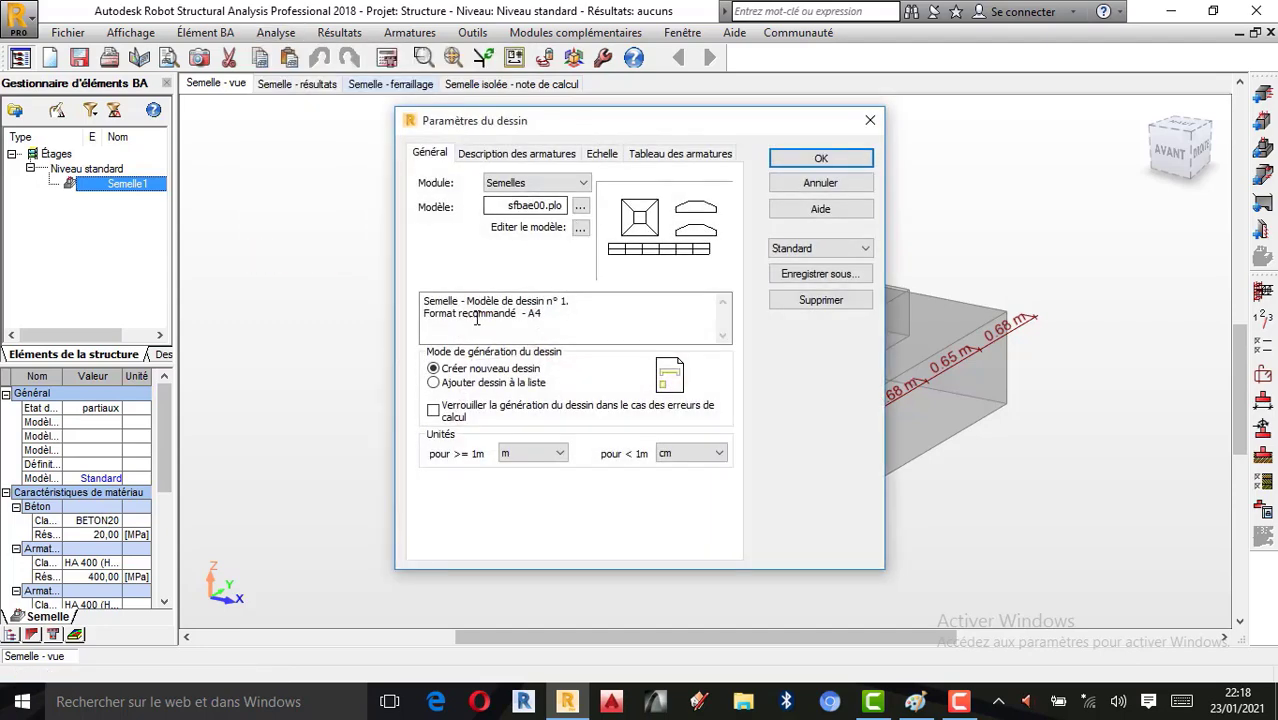
left_click(497, 156)
left_click(455, 230)
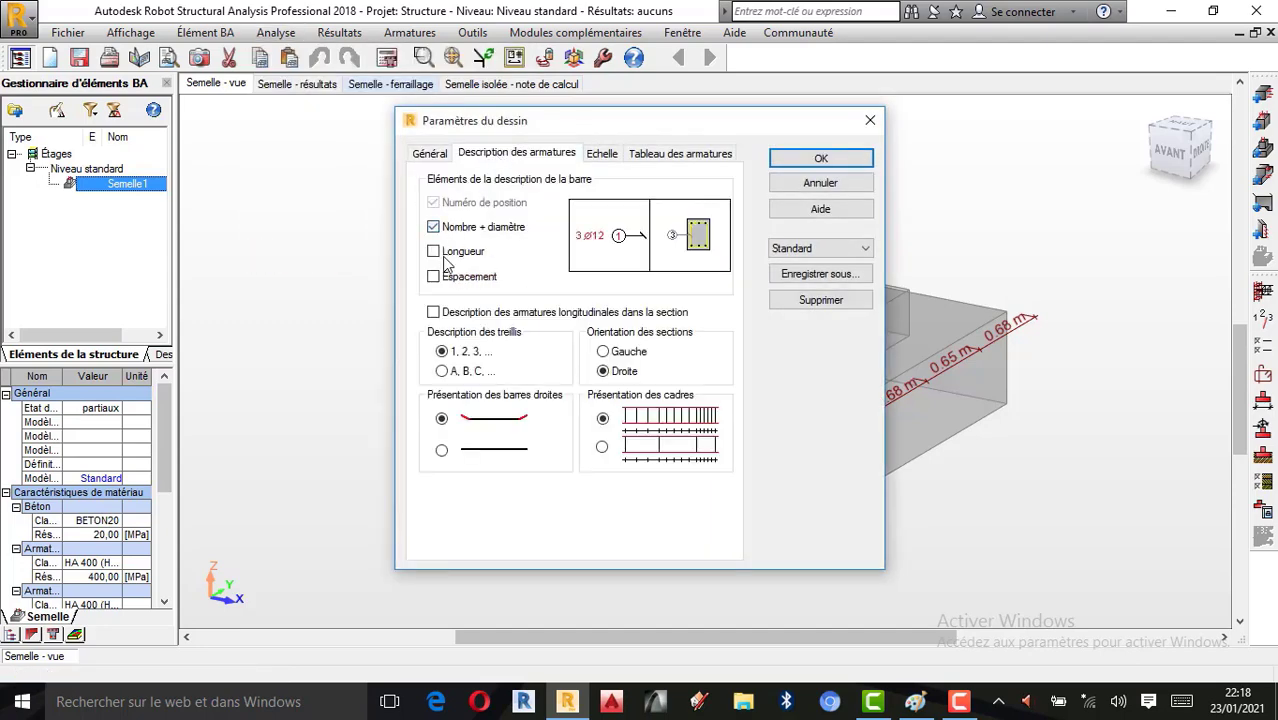
left_click(450, 254)
left_click(448, 278)
left_click(450, 316)
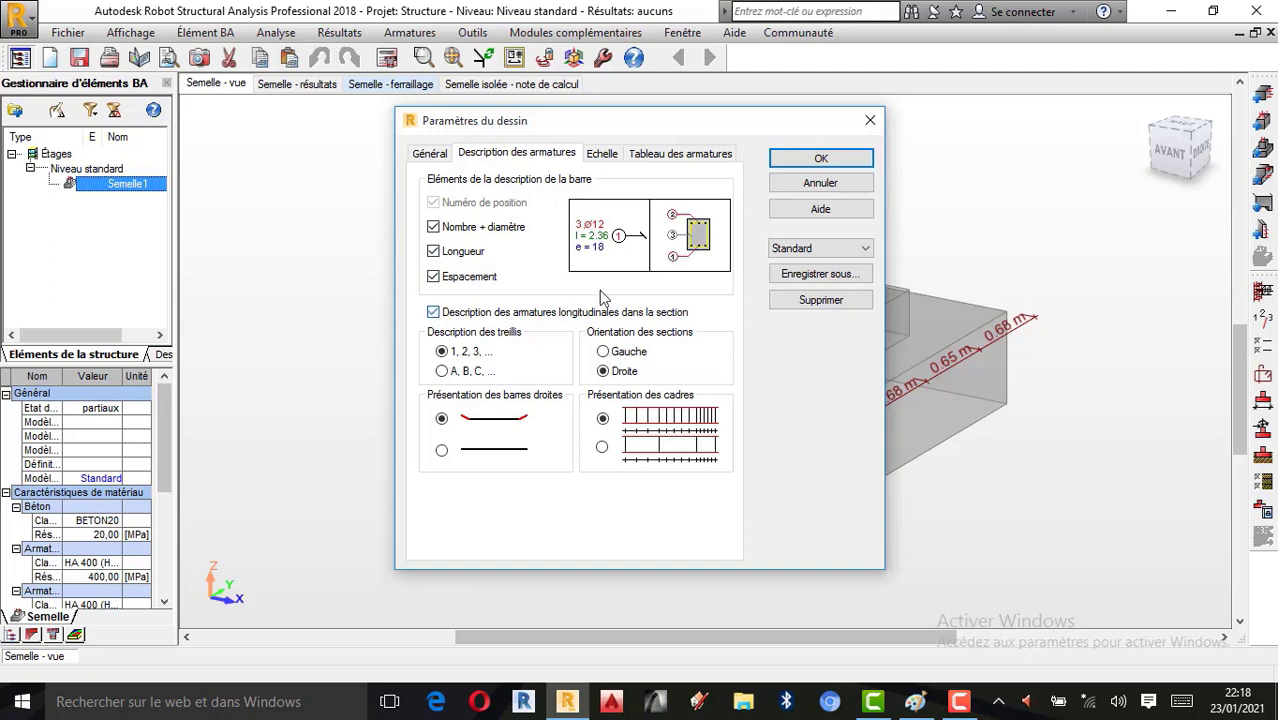
Include the number of pieces and the steel type in the reinforcement table, and apply the drawing parameters.
left_click(700, 156)
left_click(471, 214)
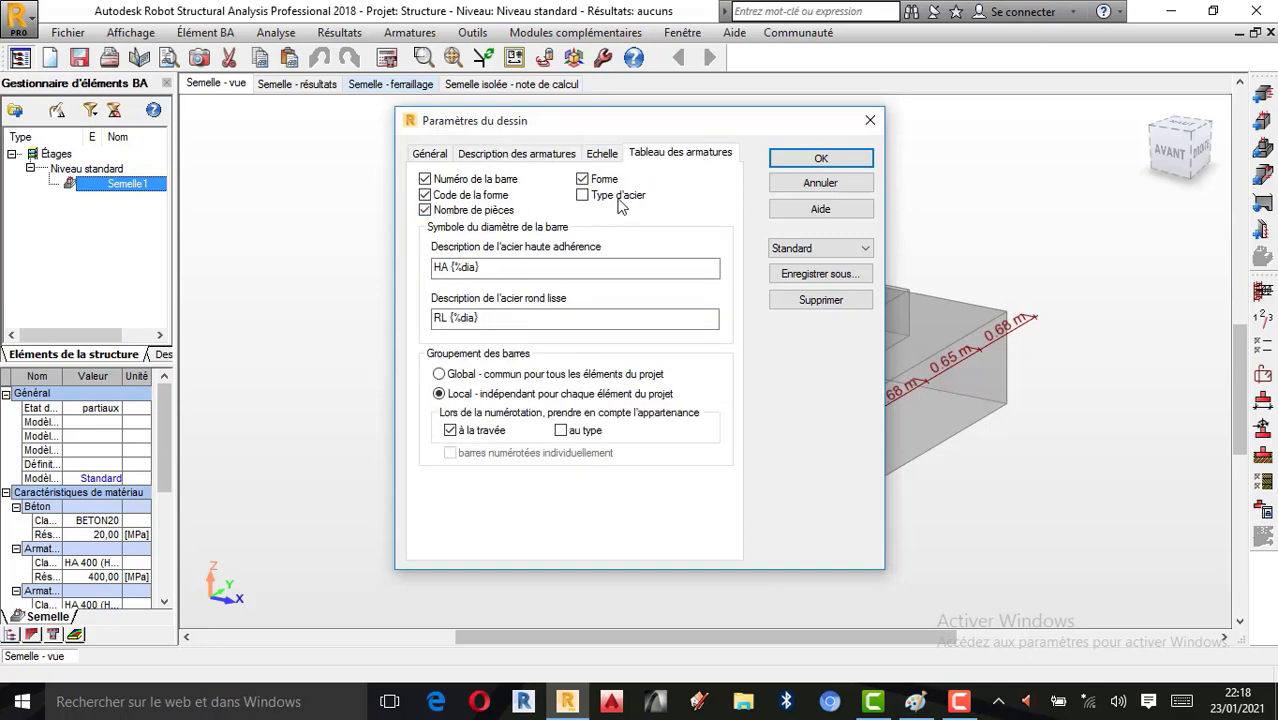
left_click(601, 199)
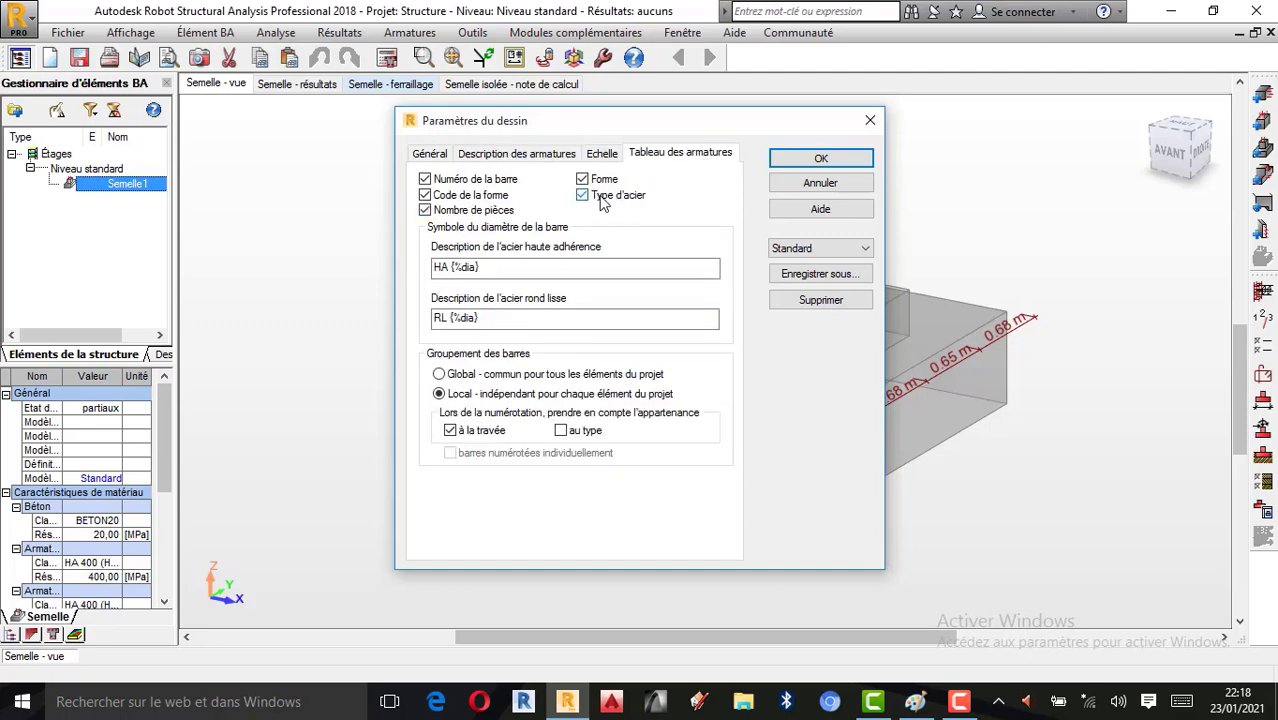
left_click(815, 158)
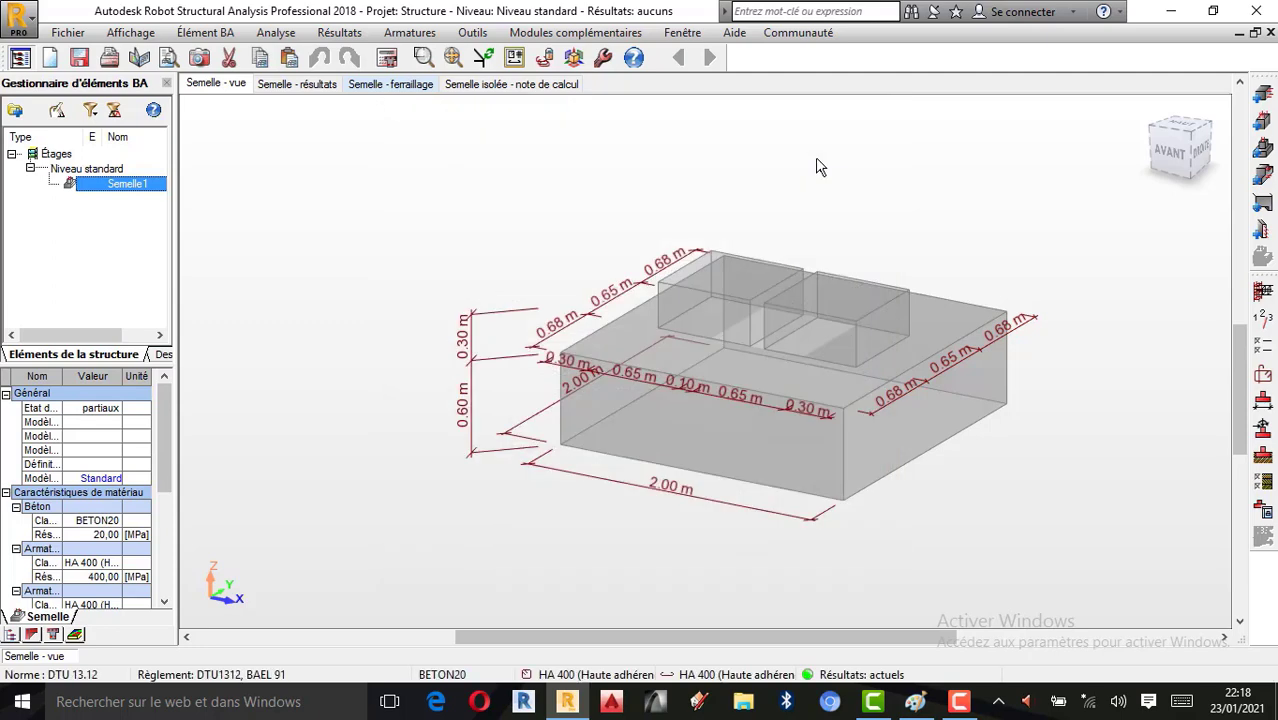
Calculate the footing with drawing generation enabled for the calculated elements.
left_click(387, 57)
left_click(516, 362)
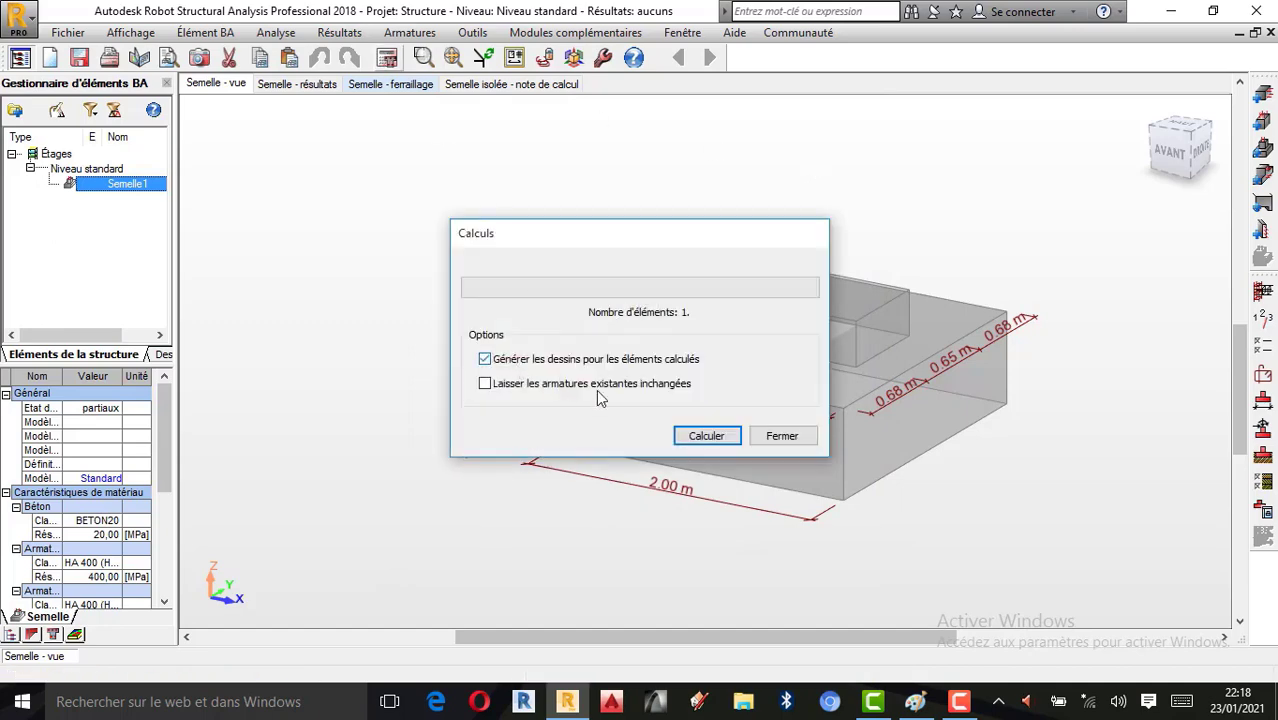
left_click(720, 442)
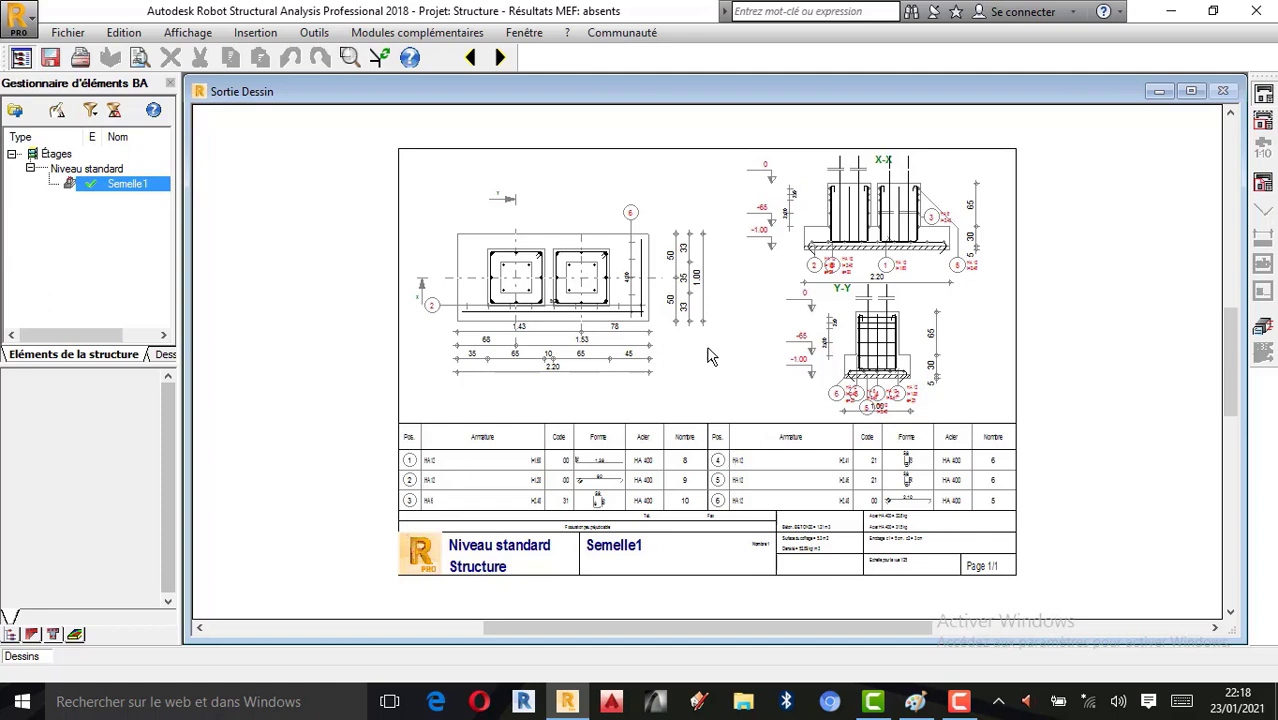
Examine the generated footing drawing, including the plan dimensions, bar spacing, X-X and Y-Y sections and the reinforcement table.
scroll(710, 357, "up", 3)
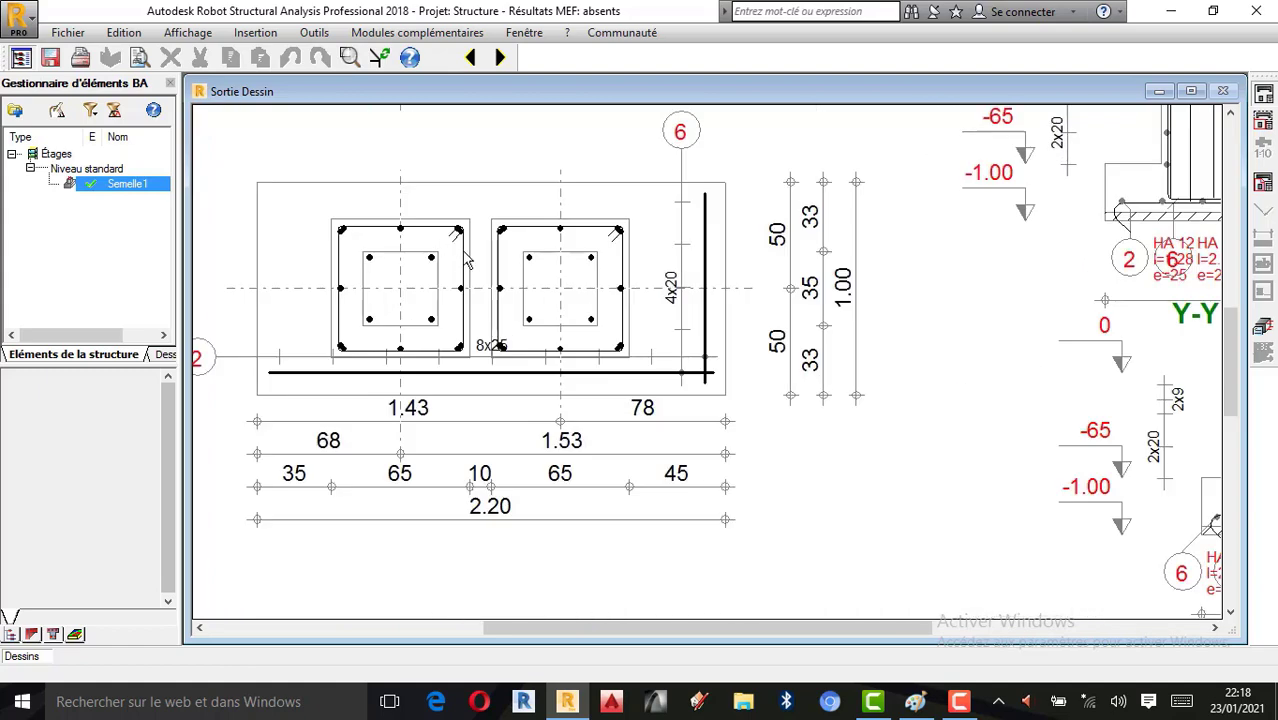
scroll(465, 260, "down", 3)
scroll(567, 283, "up", 1)
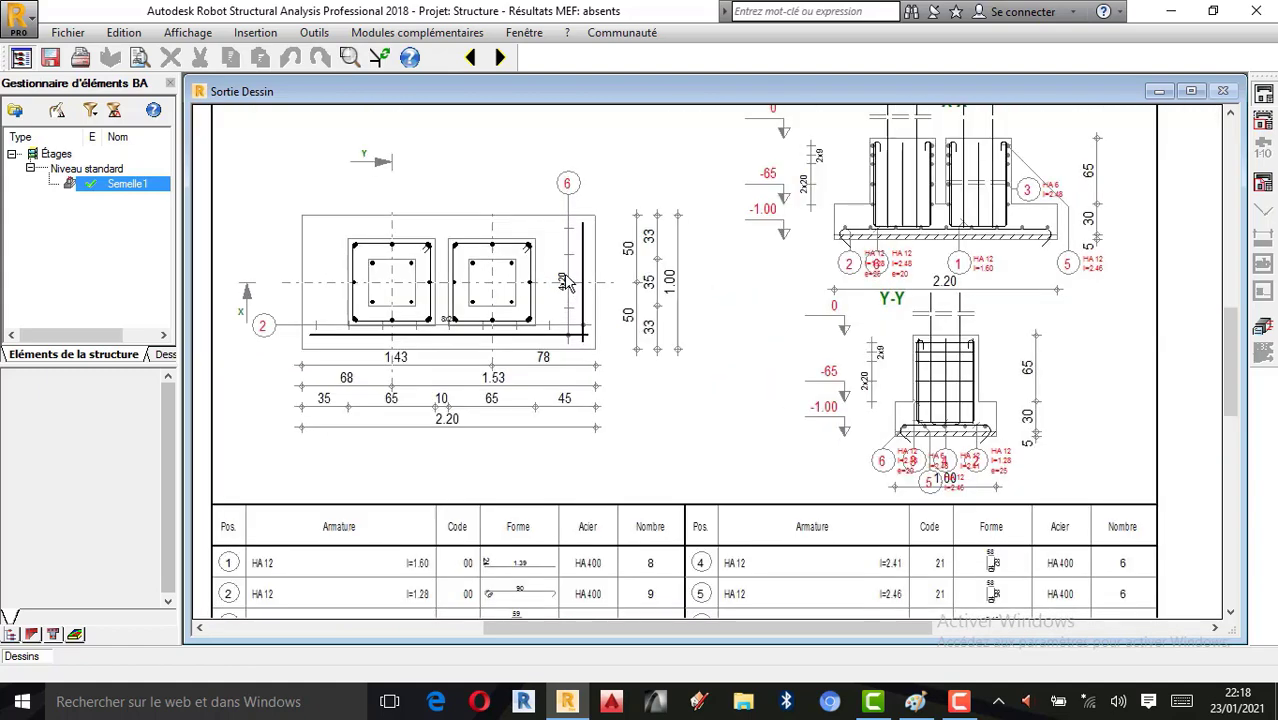
scroll(567, 290, "up", 1)
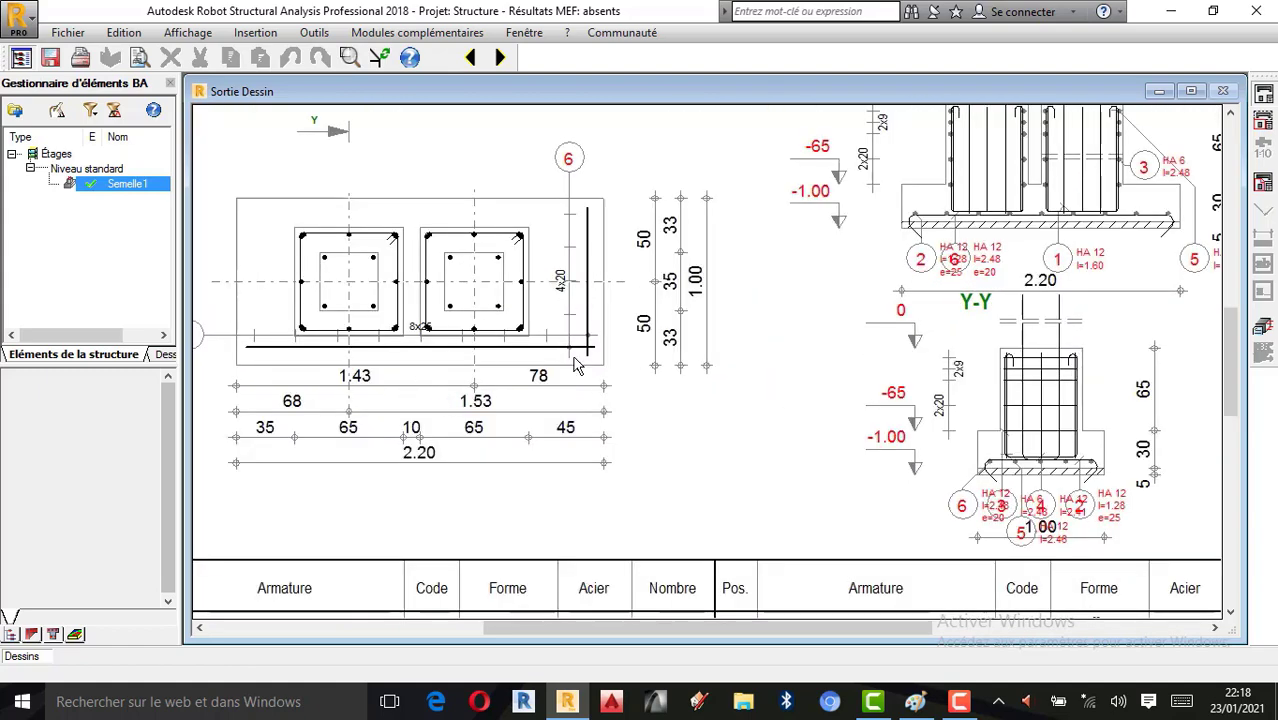
scroll(595, 307, "down", 1)
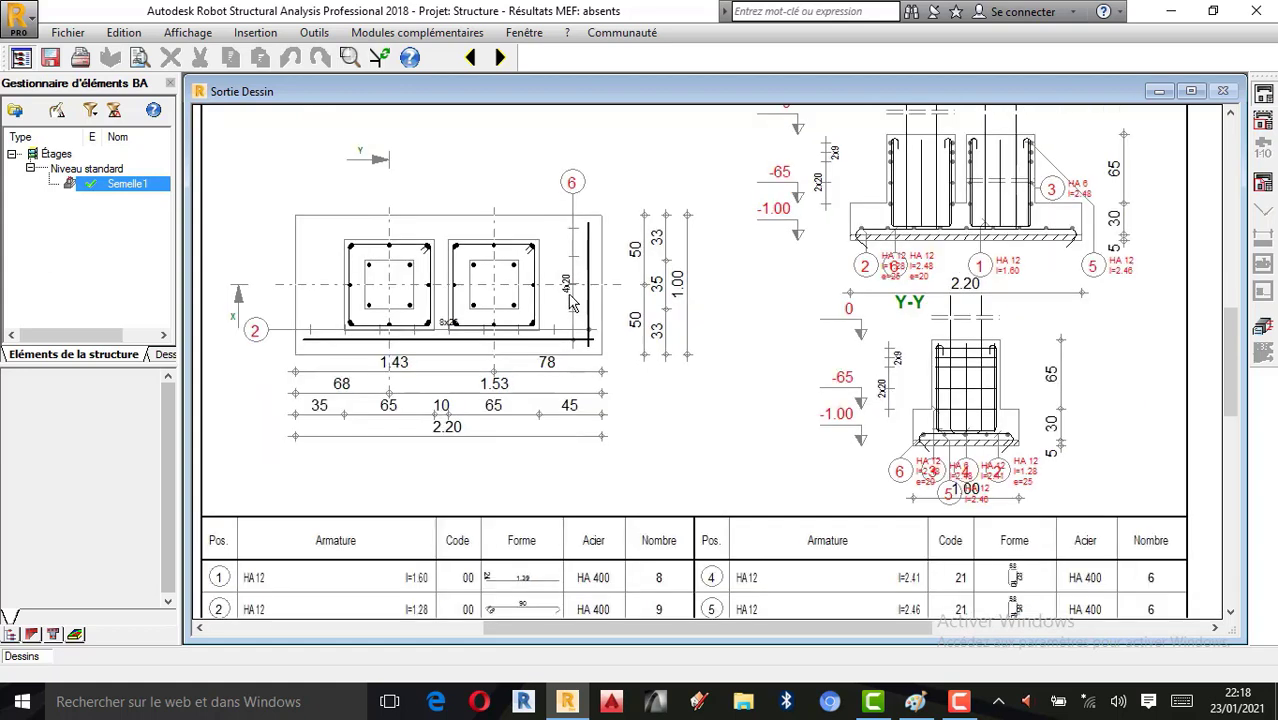
scroll(668, 285, "down", 1)
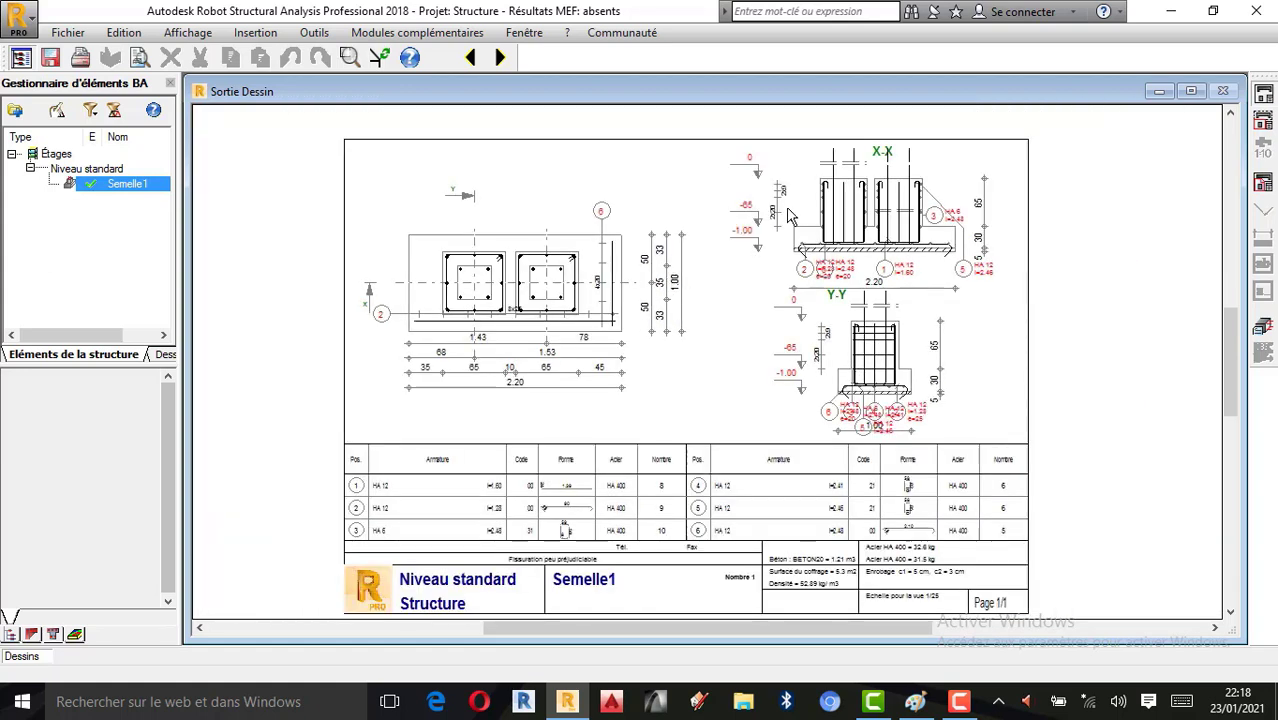
scroll(780, 188, "down", 1)
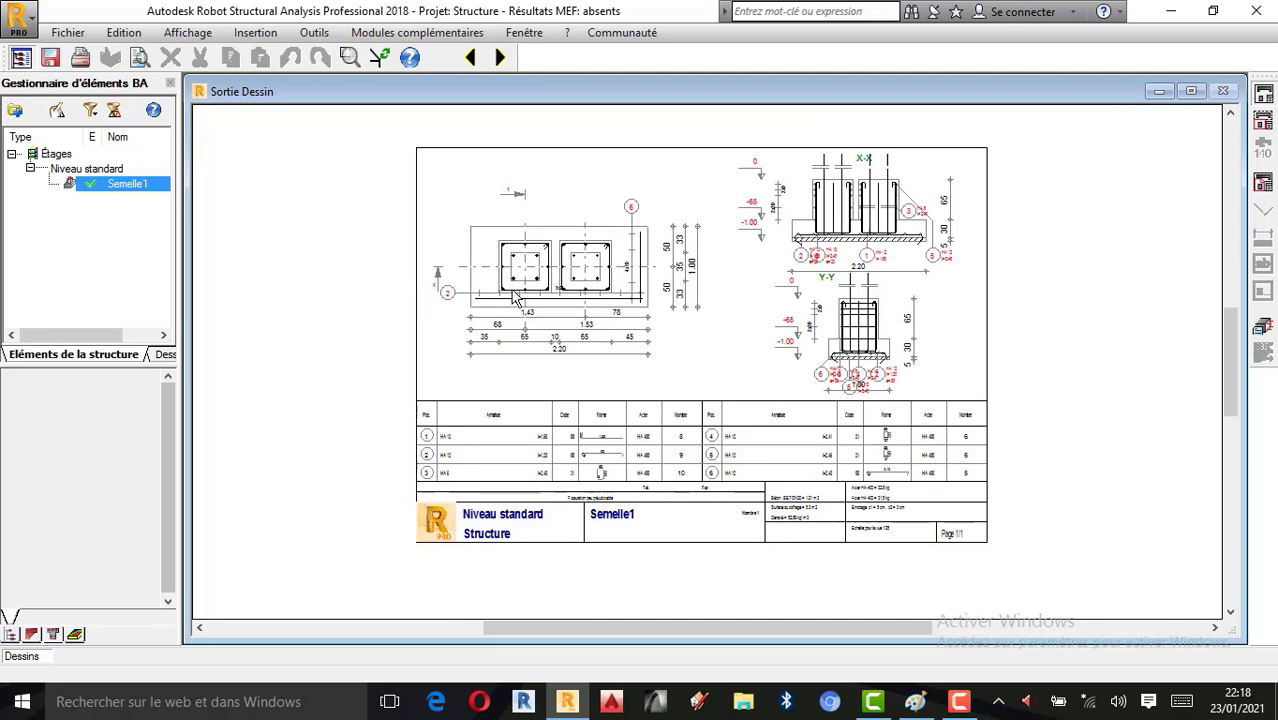
scroll(678, 344, "up", 1)
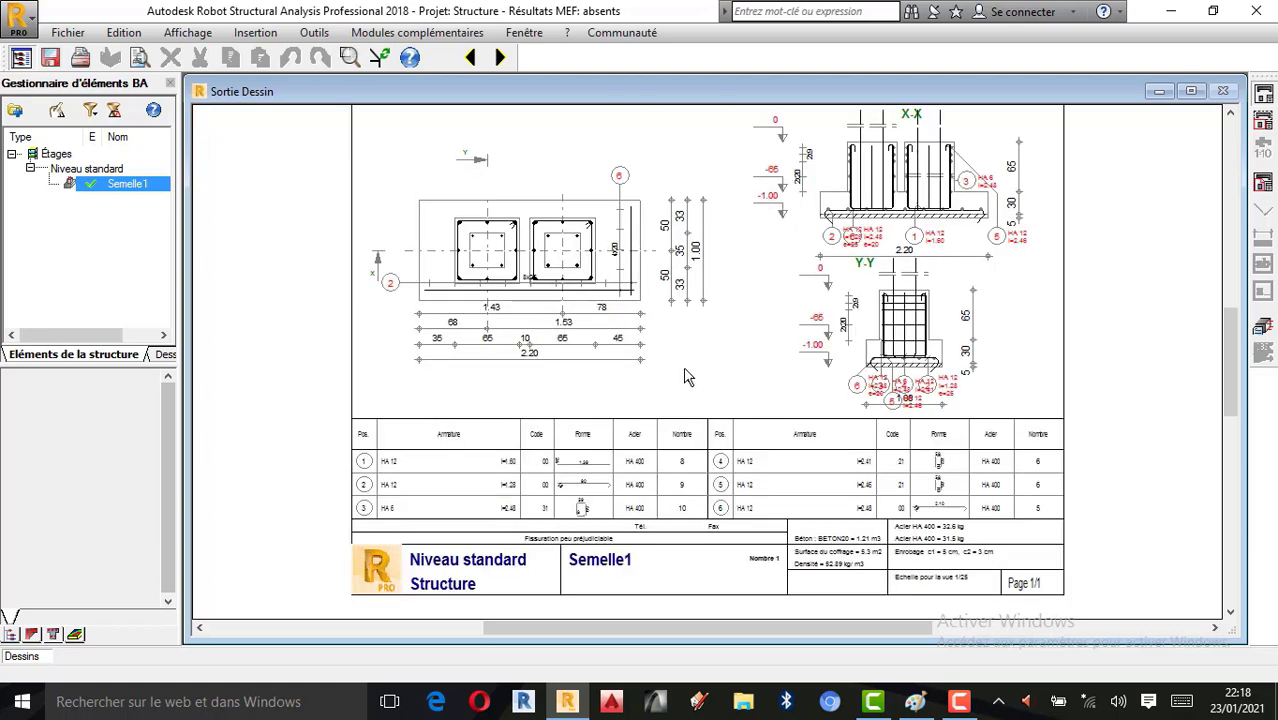
scroll(594, 294, "down", 2)
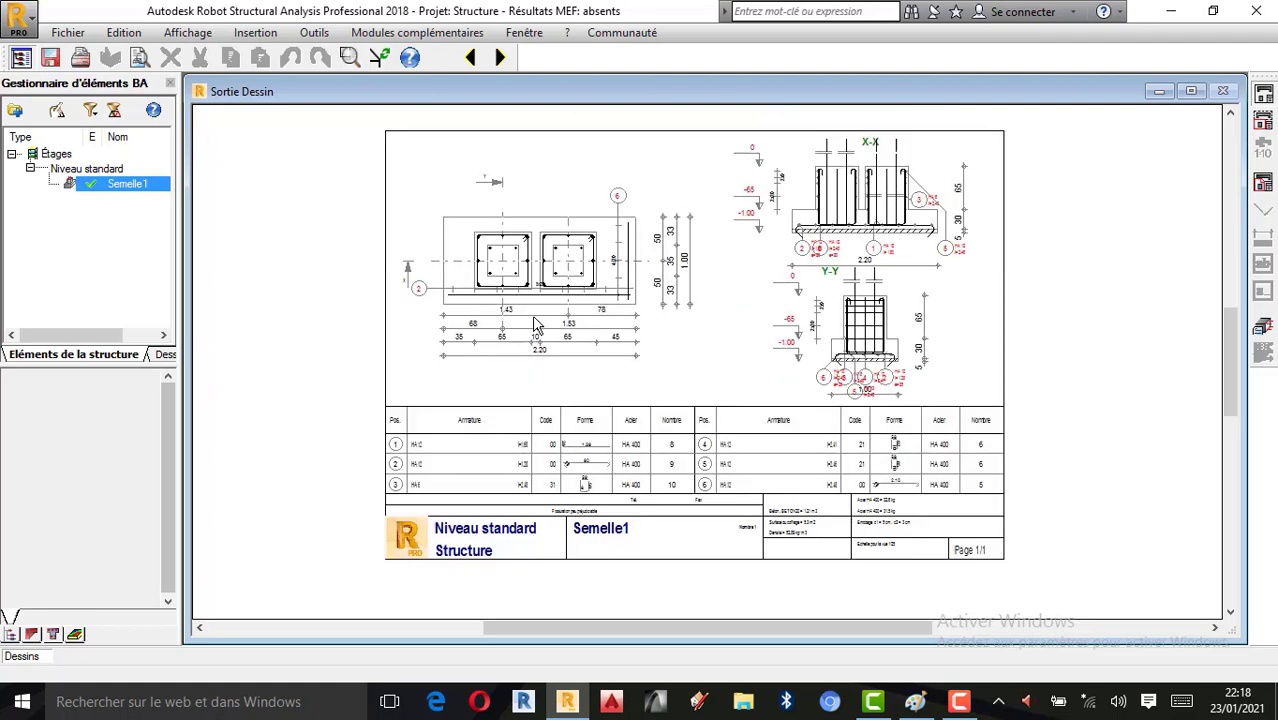
scroll(495, 345, "up", 4)
scroll(495, 372, "down", 2)
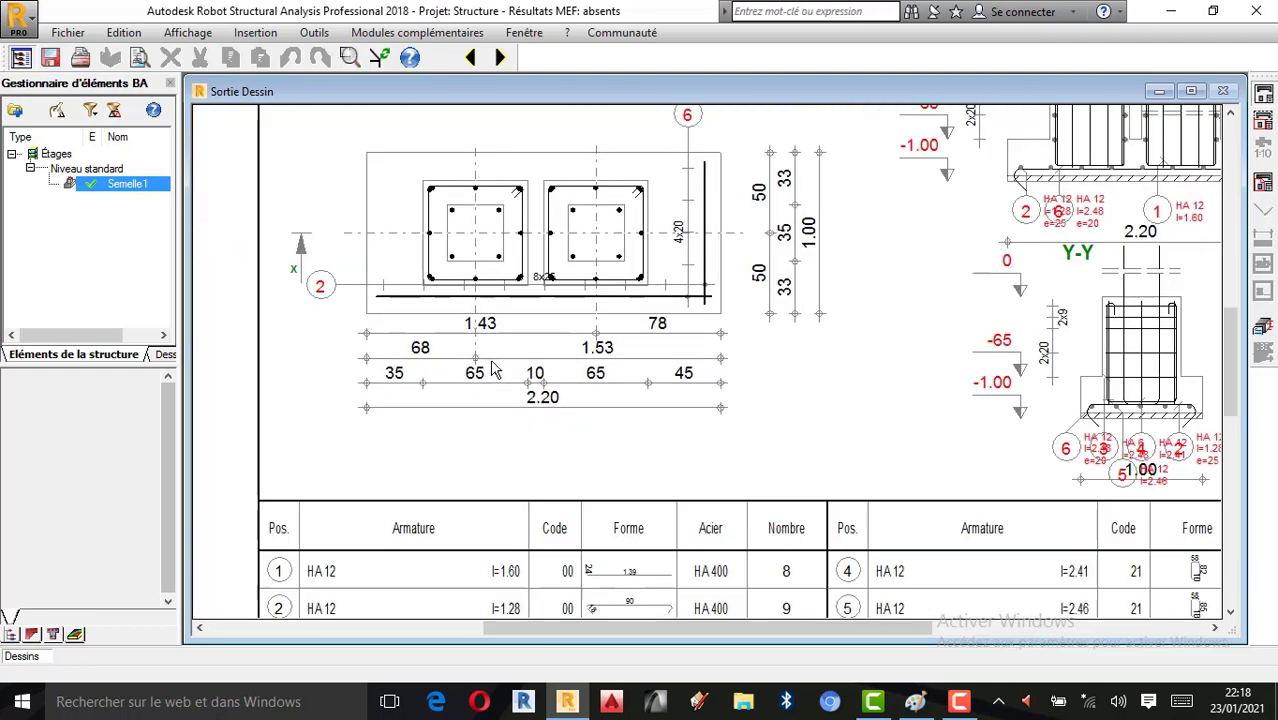
scroll(560, 355, "up", 2)
scroll(586, 384, "down", 1)
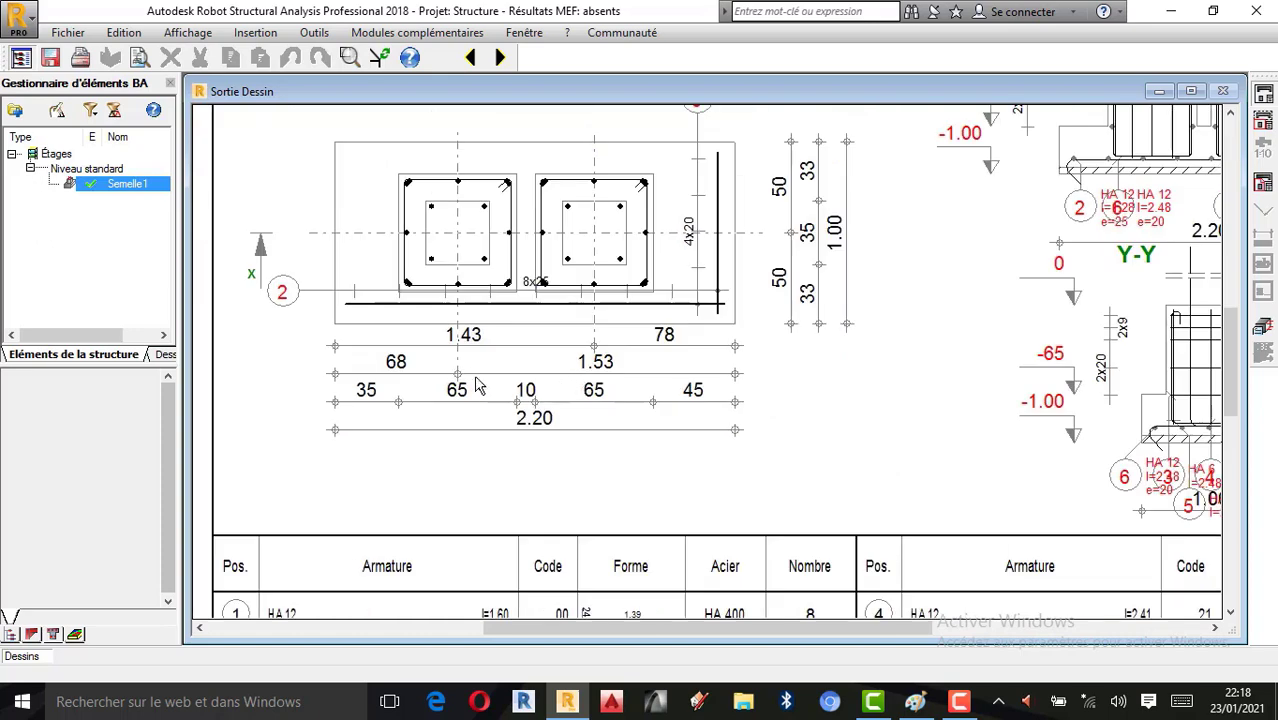
scroll(468, 374, "up", 1)
scroll(445, 295, "down", 3)
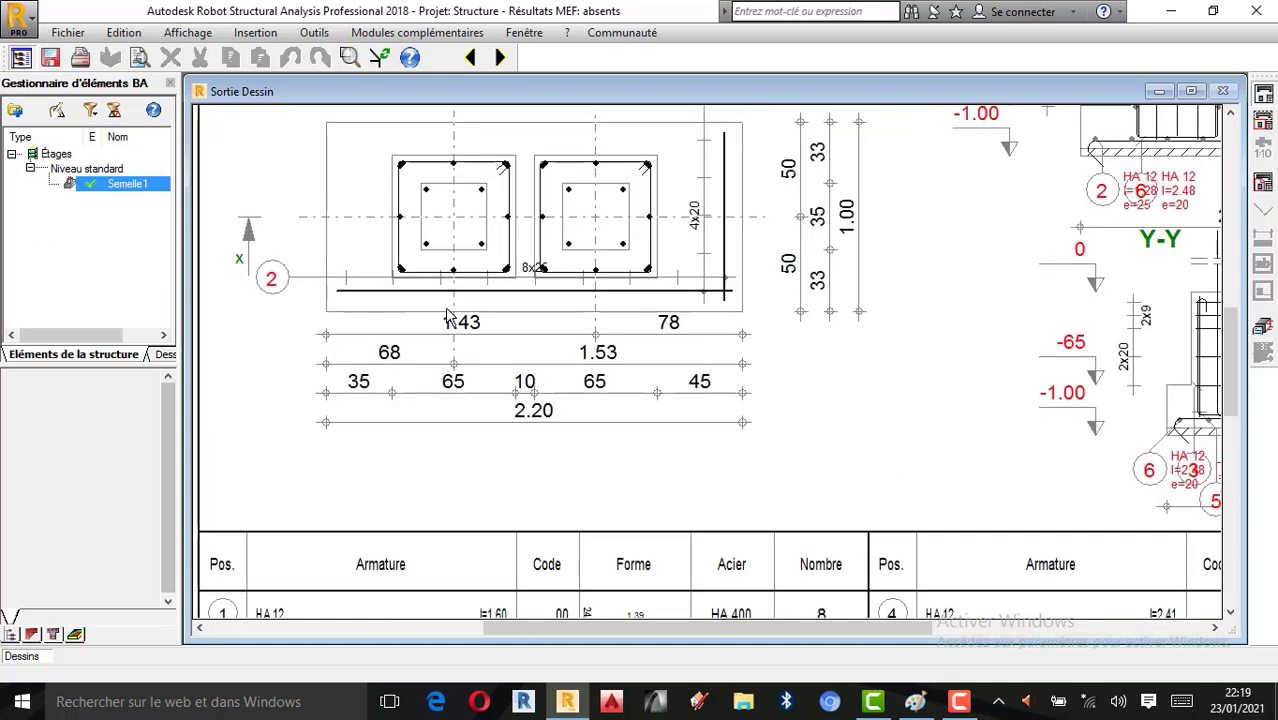
scroll(536, 430, "down", 1)
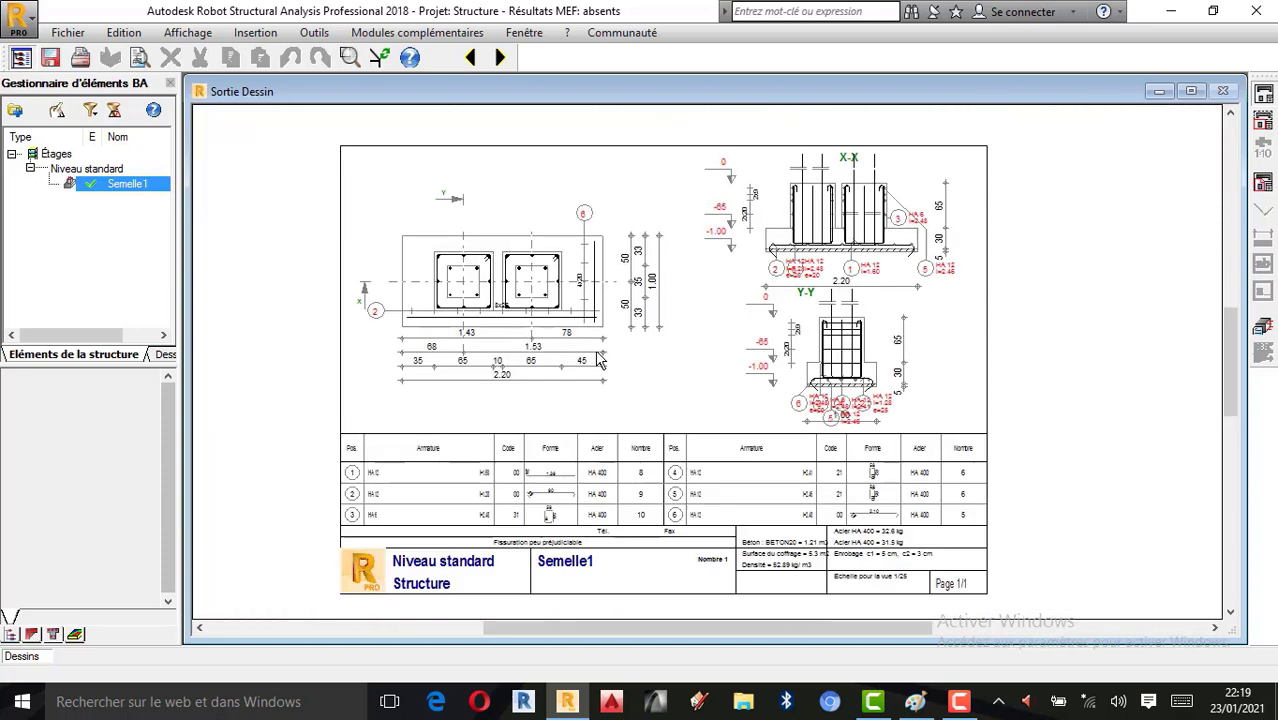
scroll(767, 296, "up", 1)
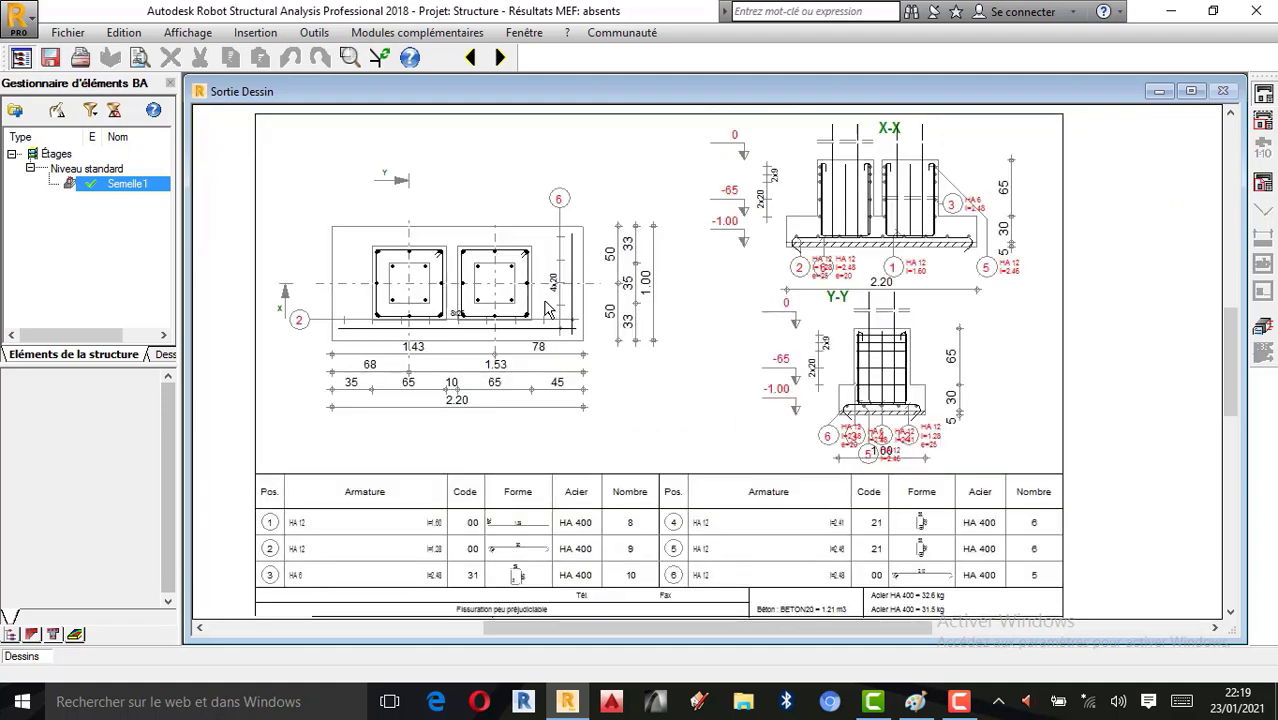
In the footing's reinforcement layout, review the footing, pier and starter bar settings, and set the main bar's right hook to -135 degrees.
left_click(1265, 332)
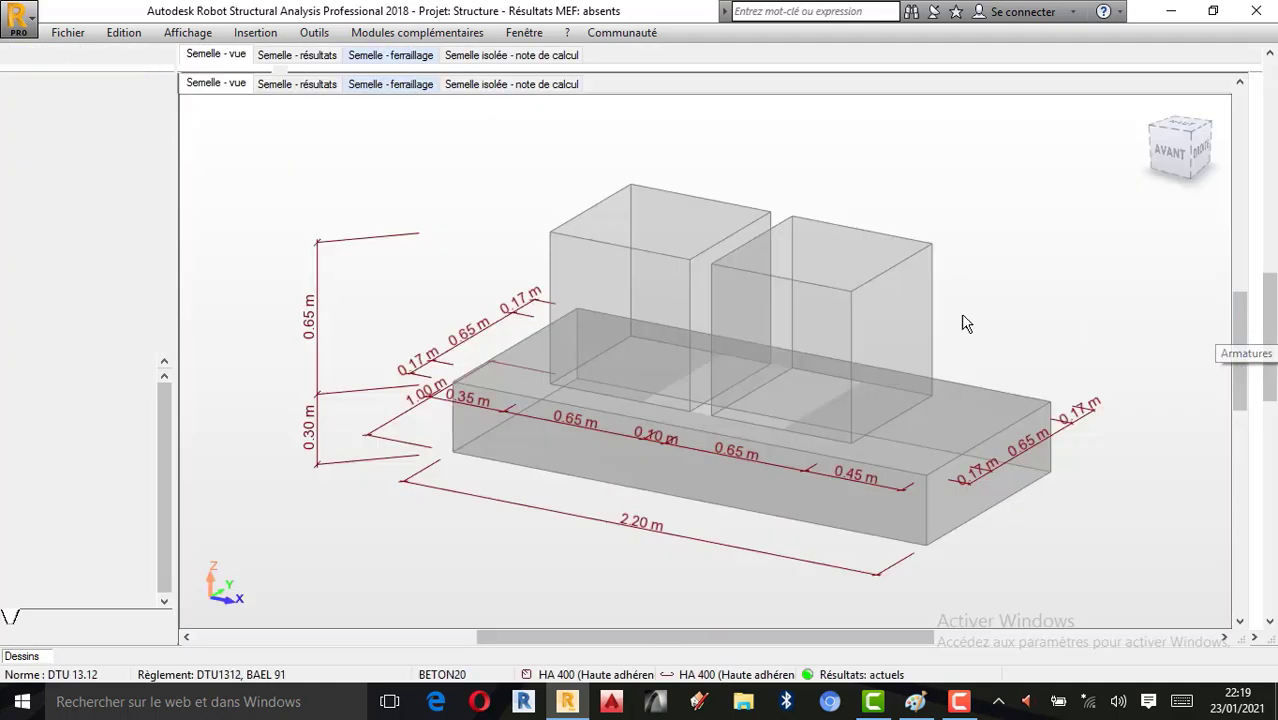
left_click(1264, 371)
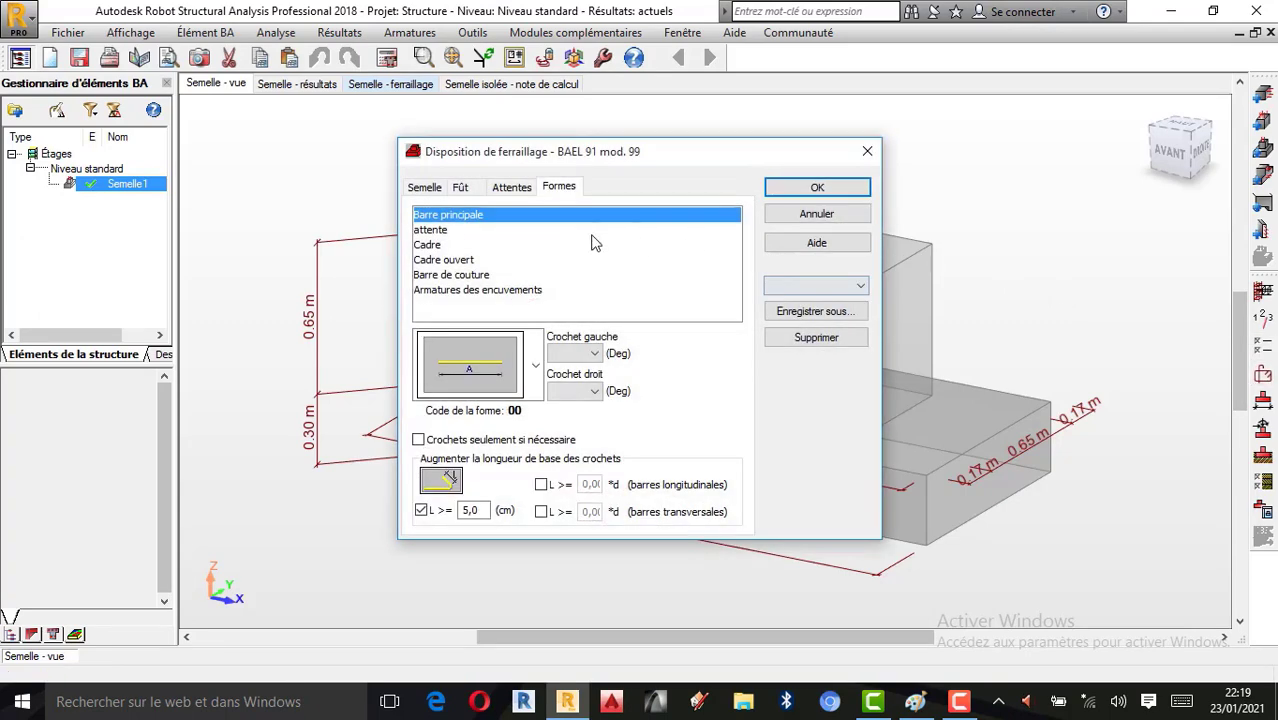
left_click(424, 187)
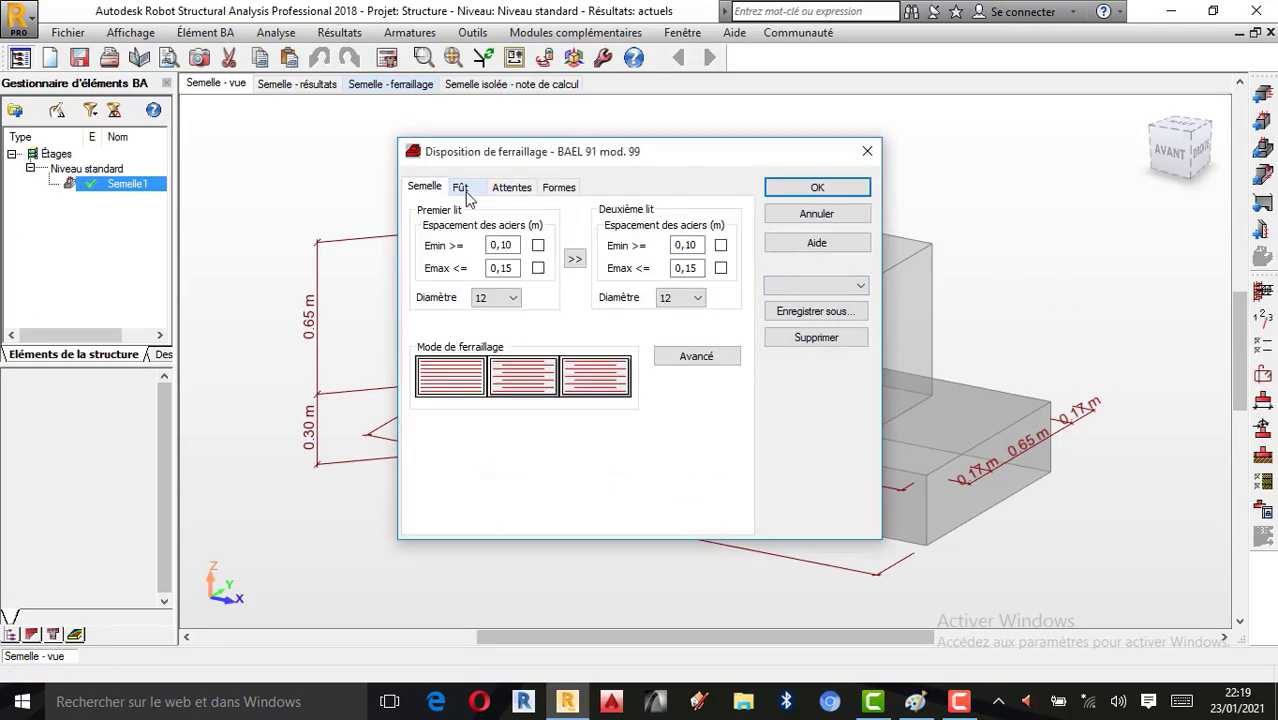
left_click(460, 187)
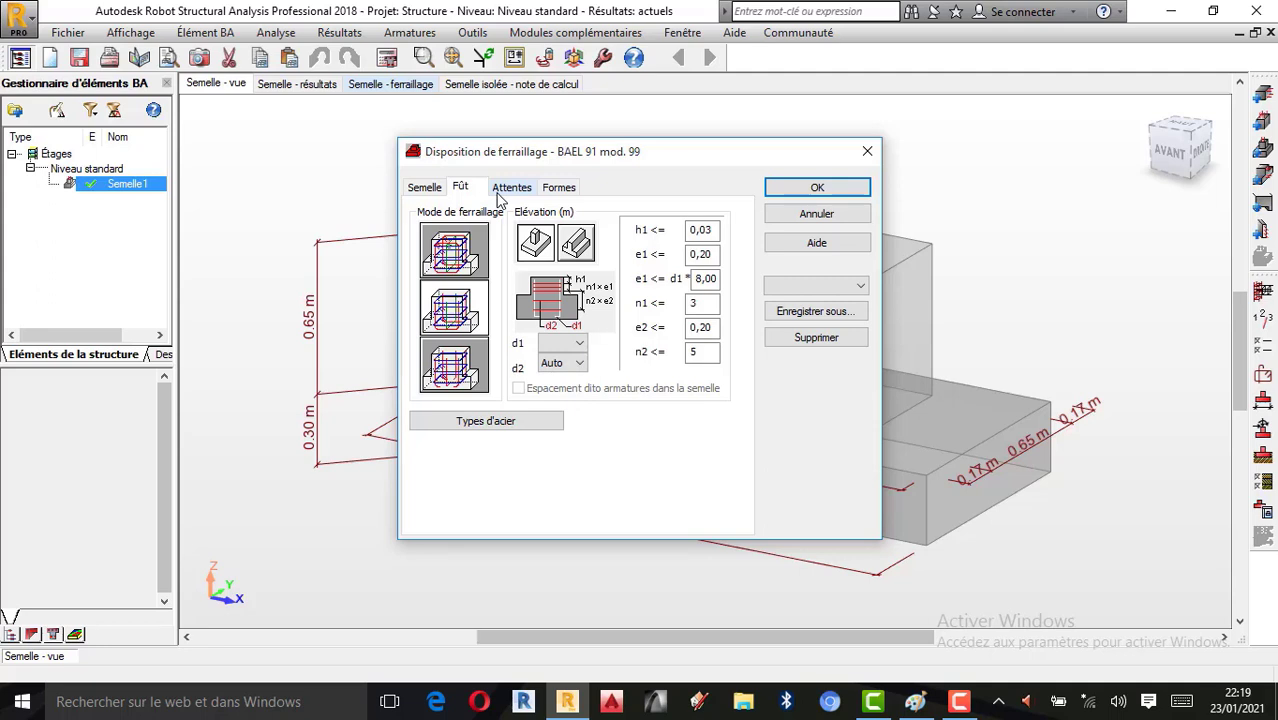
left_click(499, 195)
left_click(556, 188)
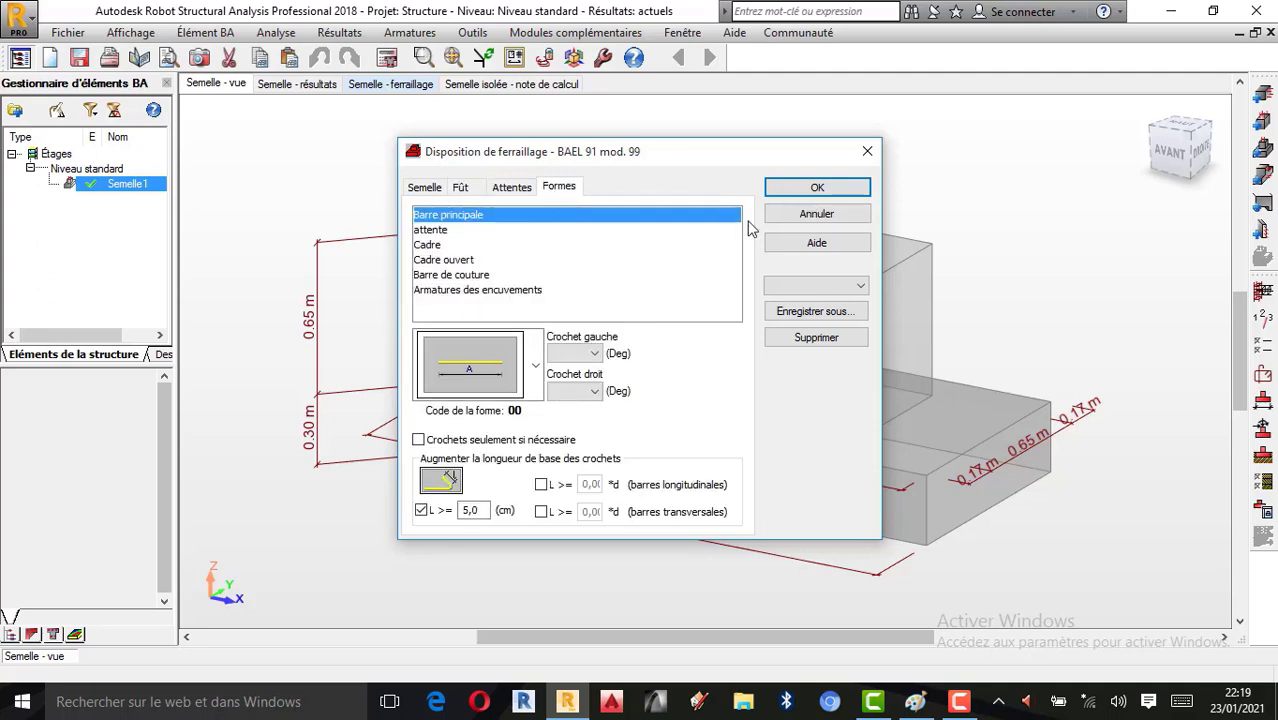
left_click(595, 392)
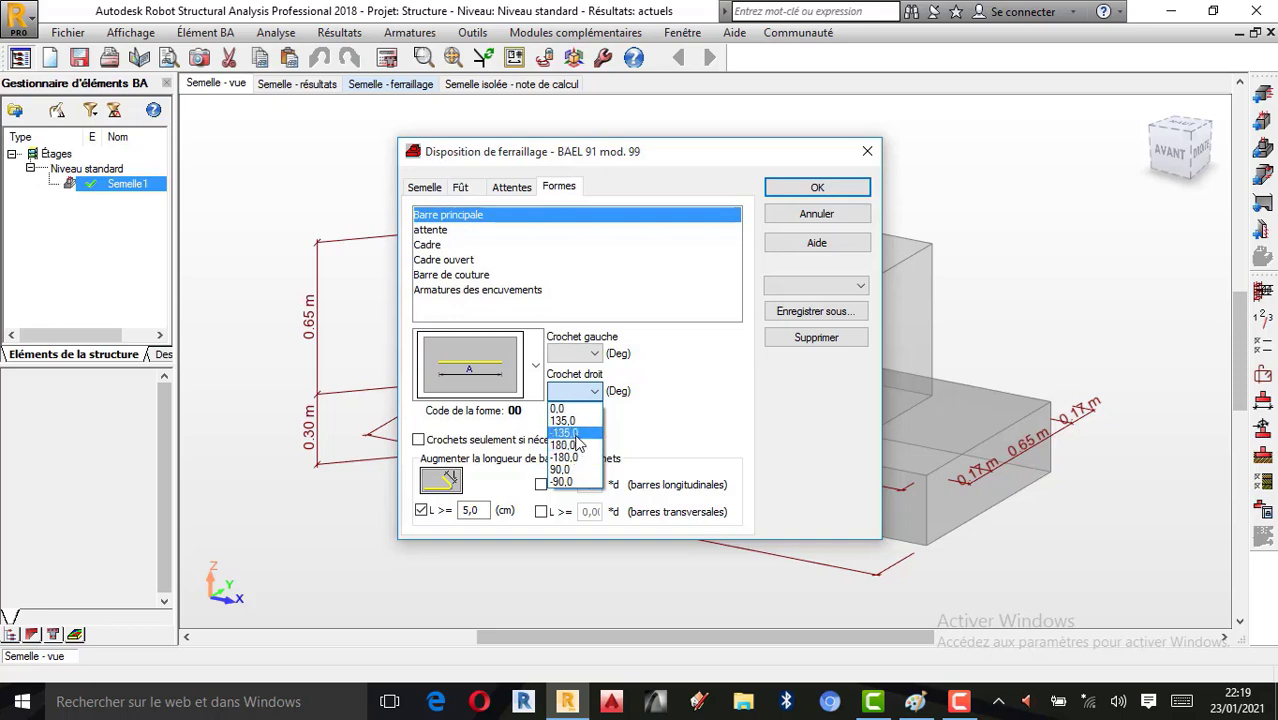
left_click(576, 436)
left_click(580, 355)
left_click(578, 395)
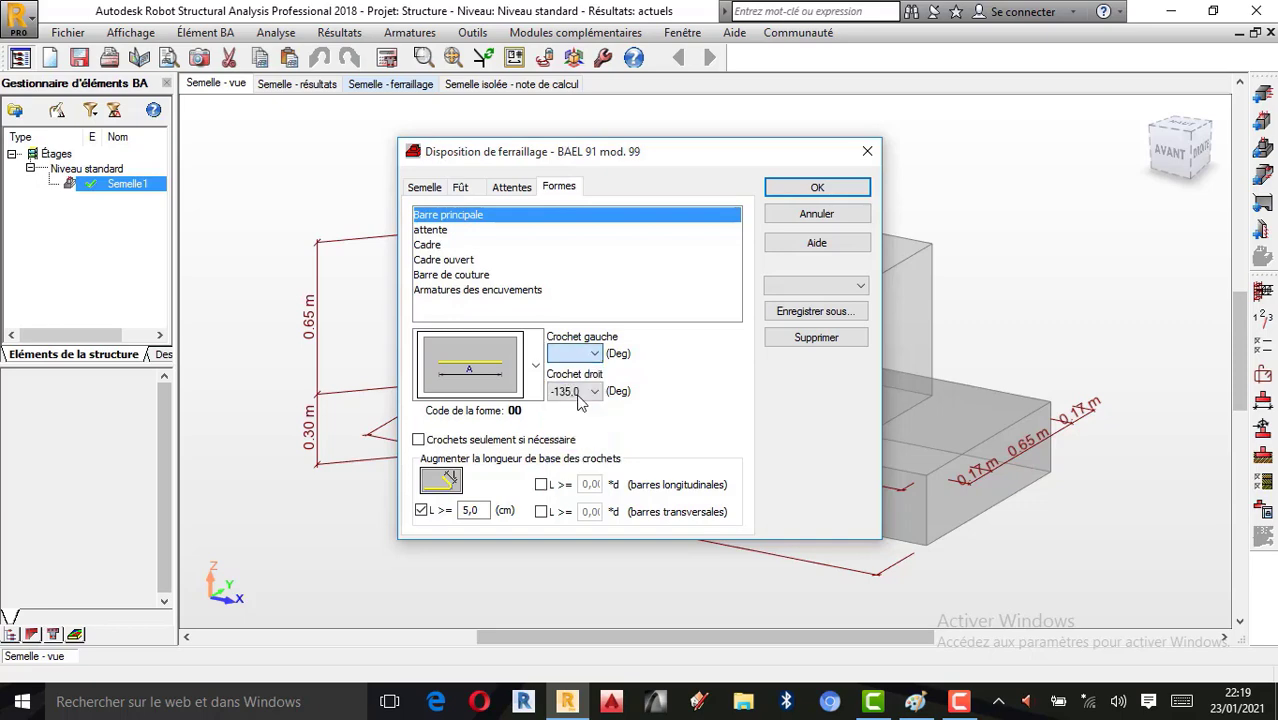
left_click(816, 187)
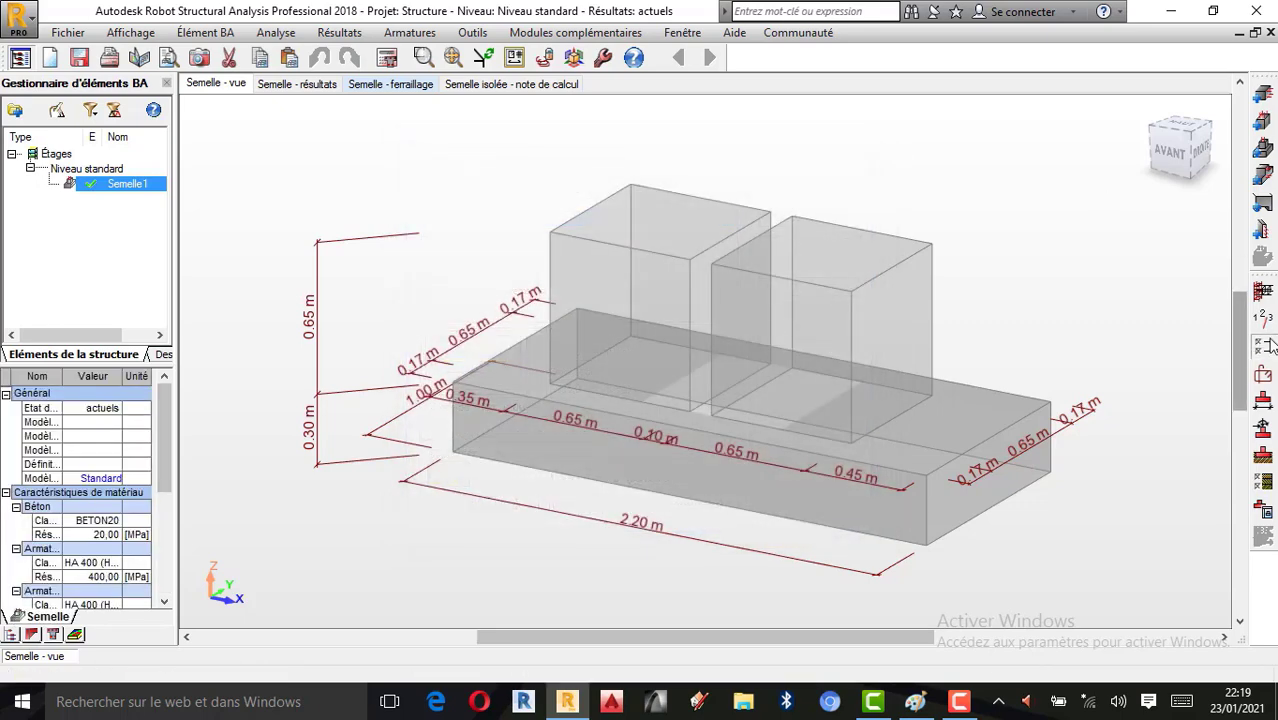
Review the calculation options for general checks, concrete, longitudinal and transverse steel, and additional reinforcement, and accept them.
left_click(1266, 345)
left_click(395, 82)
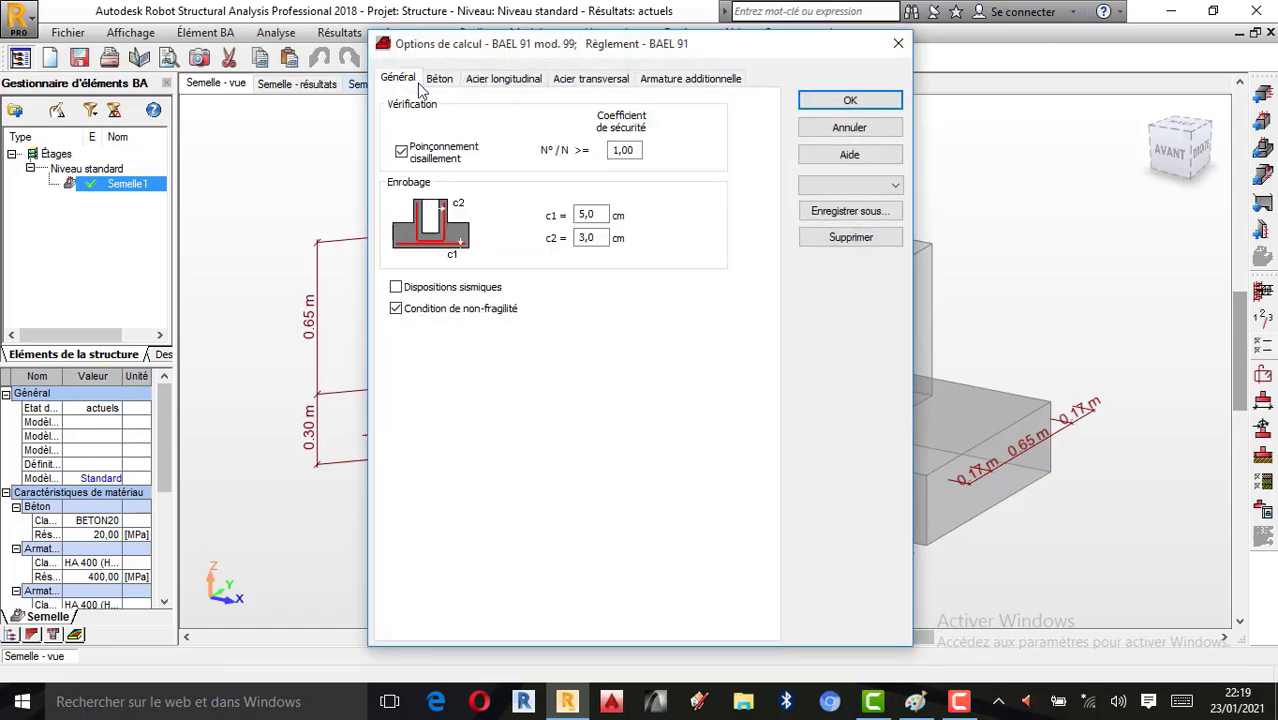
left_click(434, 82)
left_click(478, 82)
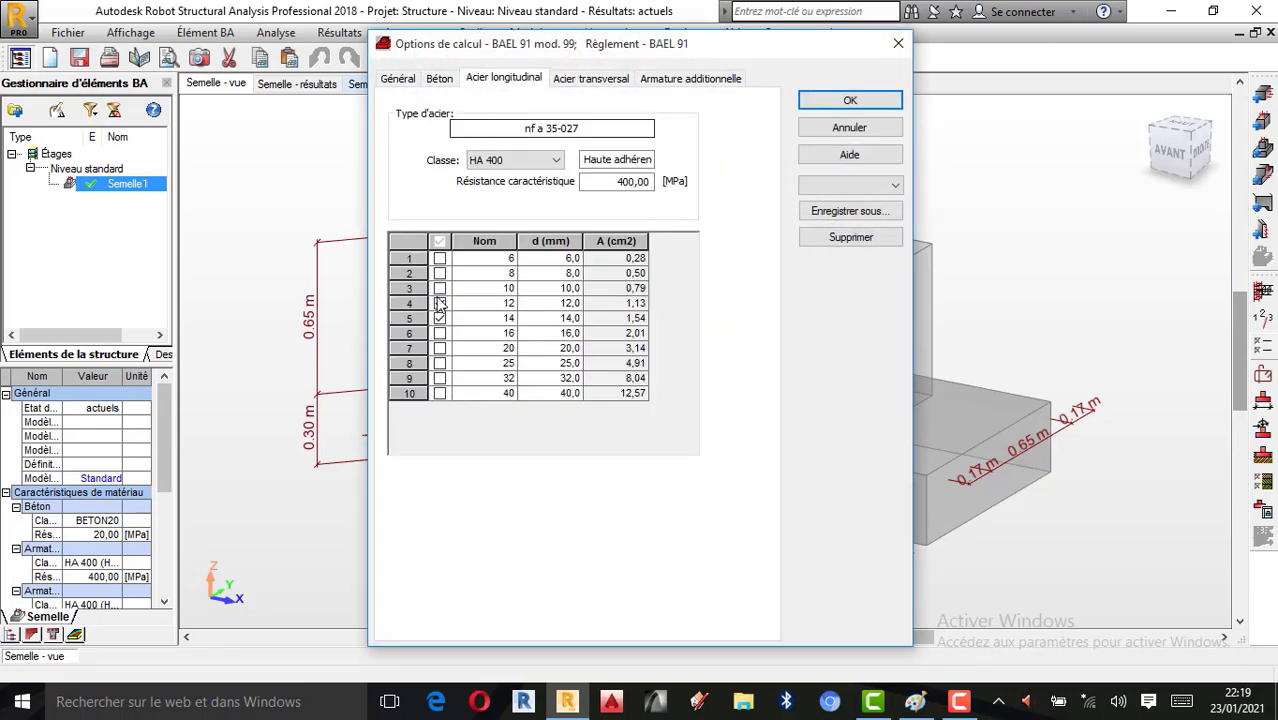
left_click(592, 80)
left_click(695, 79)
left_click(848, 101)
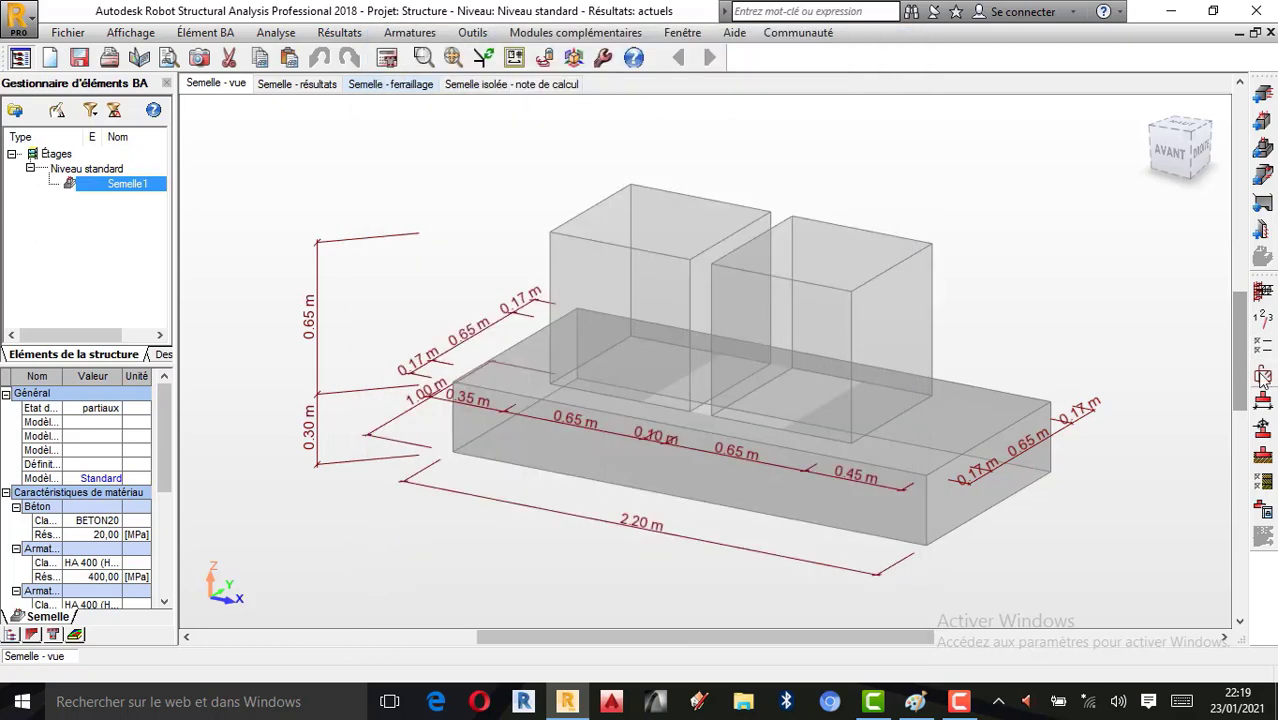
Fix the minimum and maximum bar spacing at 0.15 m in both footing layers, and calculate the footing with drawing generation enabled.
left_click(424, 192)
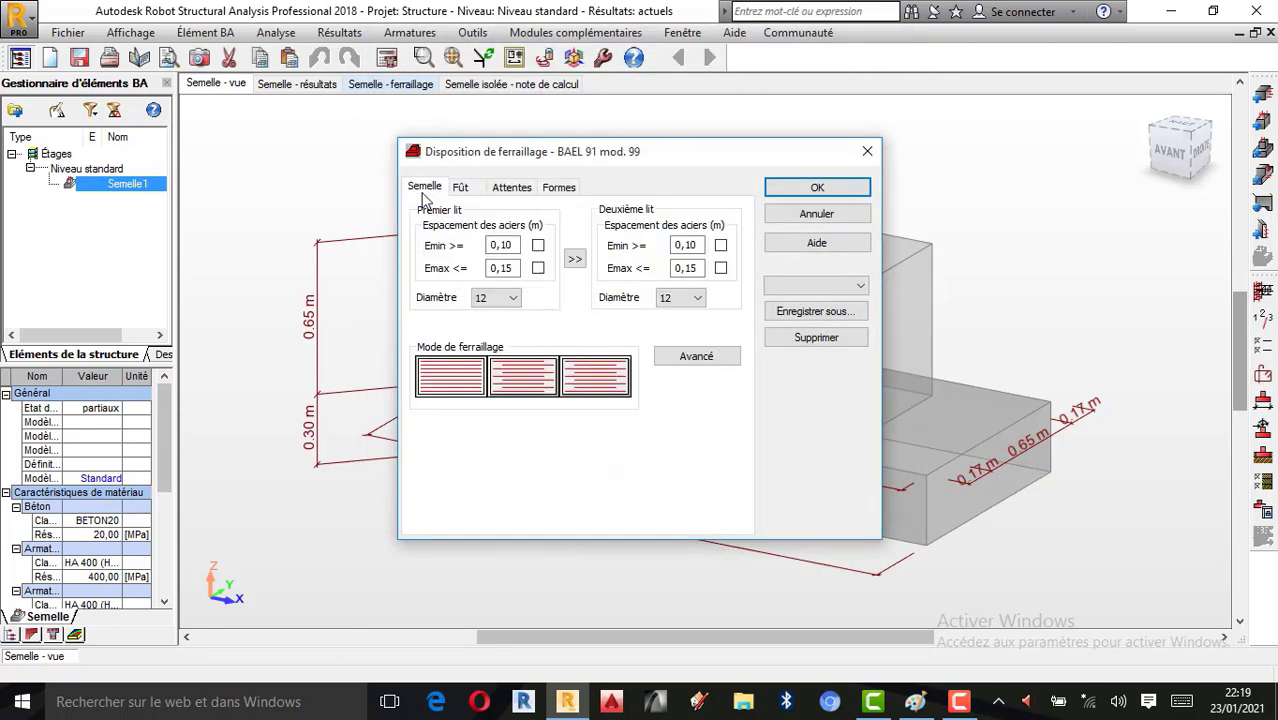
double_click(515, 245)
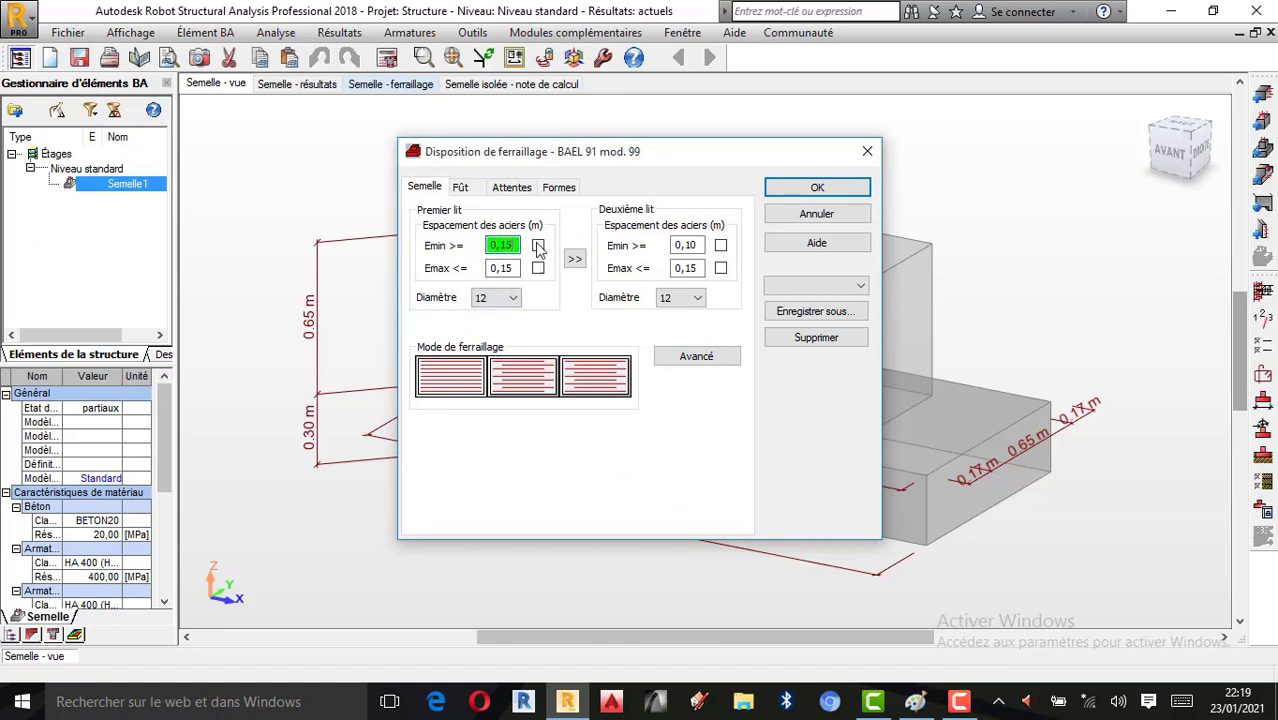
left_click(538, 245)
left_click(538, 268)
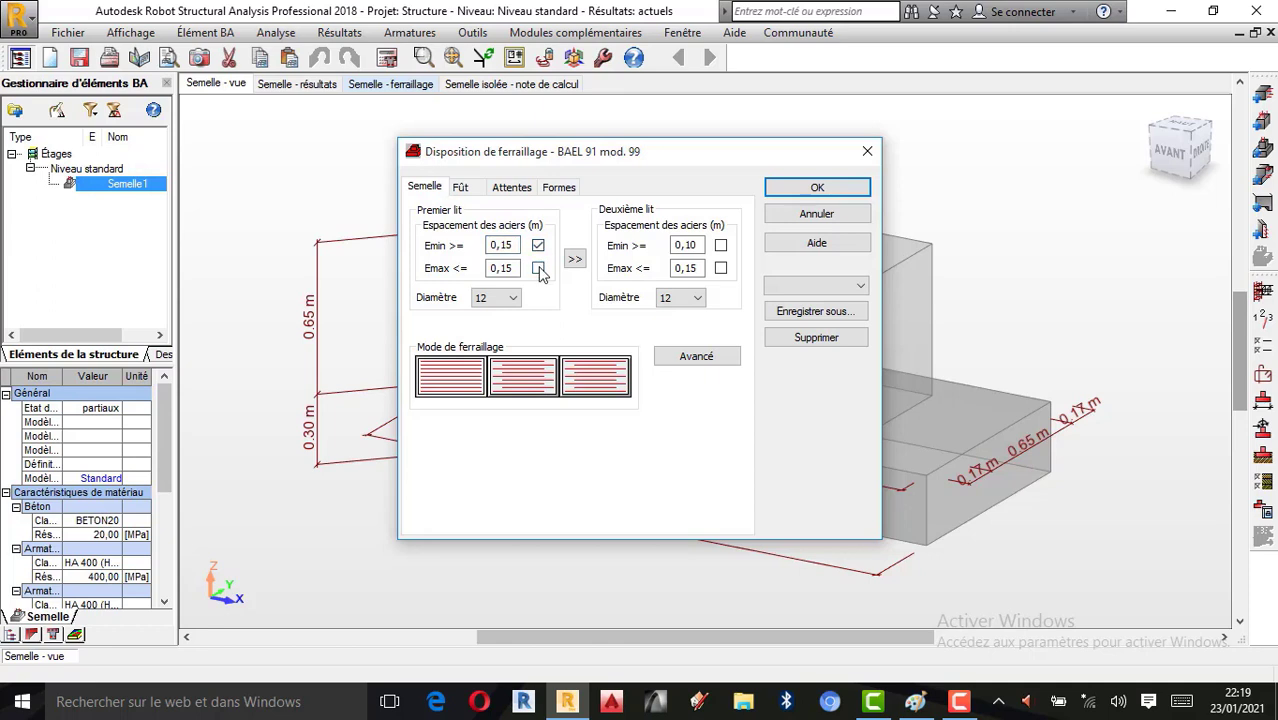
double_click(703, 248)
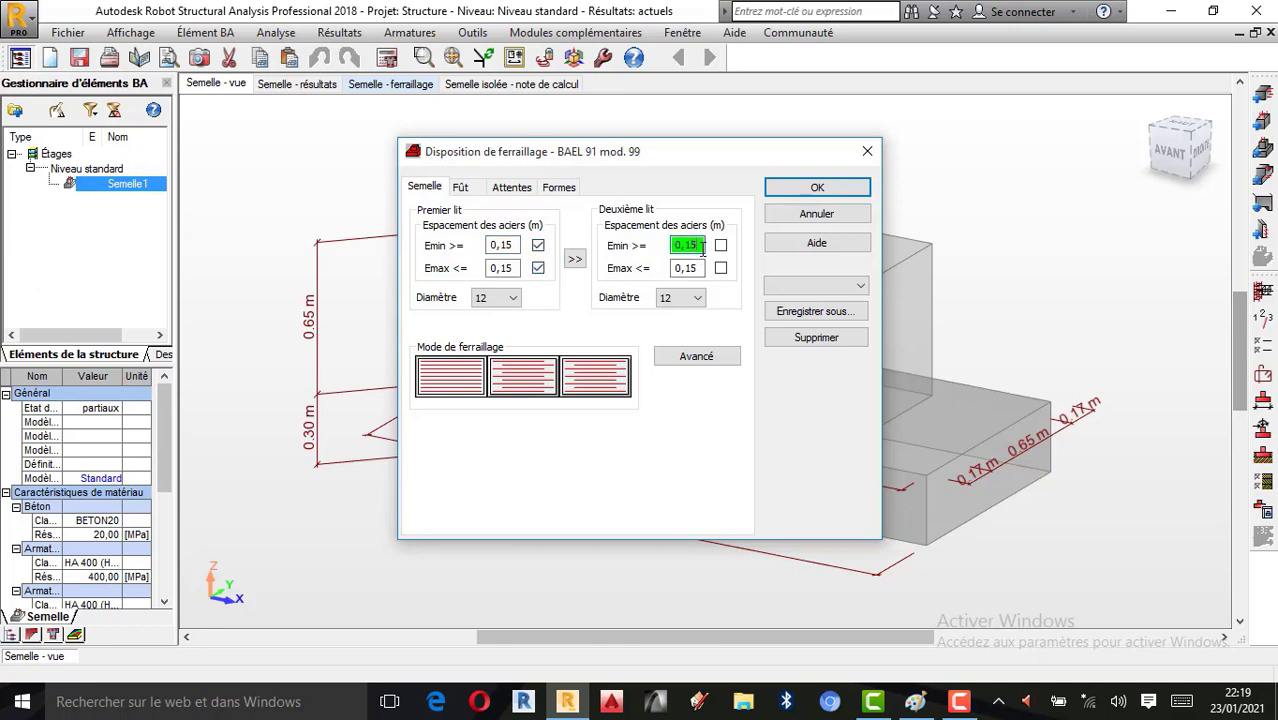
left_click(720, 245)
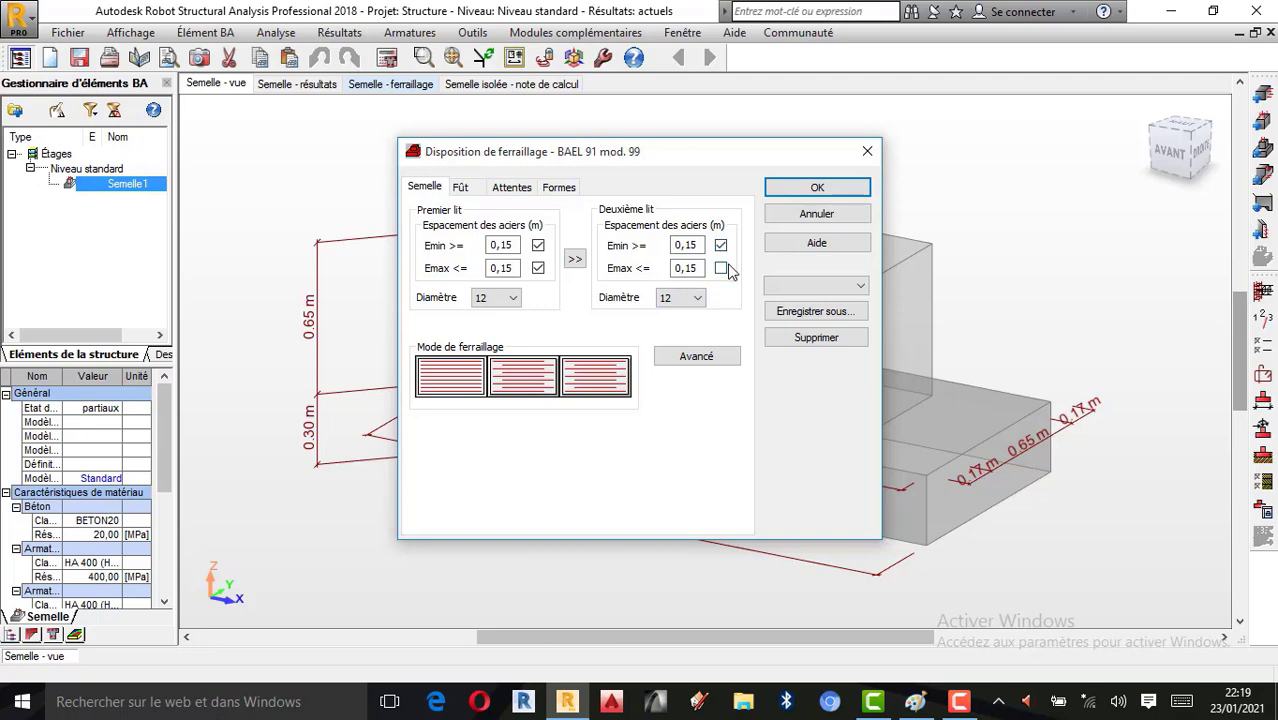
left_click(721, 268)
left_click(802, 195)
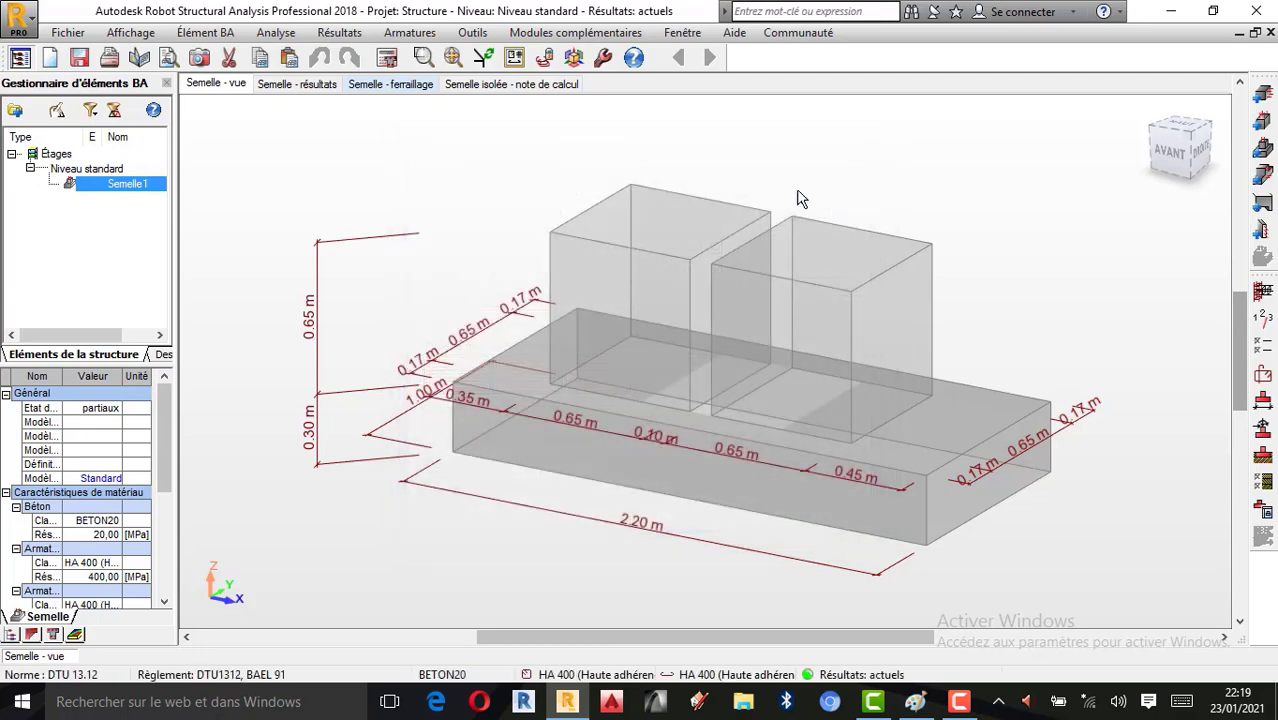
left_click(388, 83)
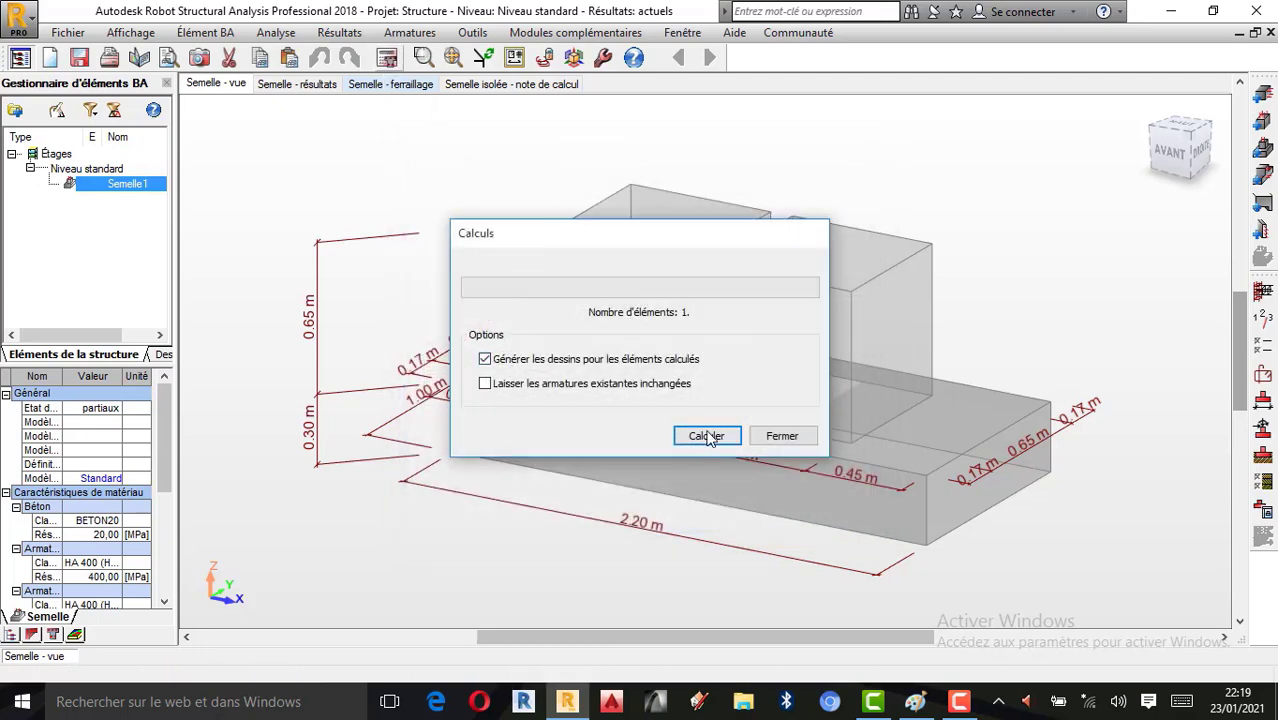
left_click(707, 436)
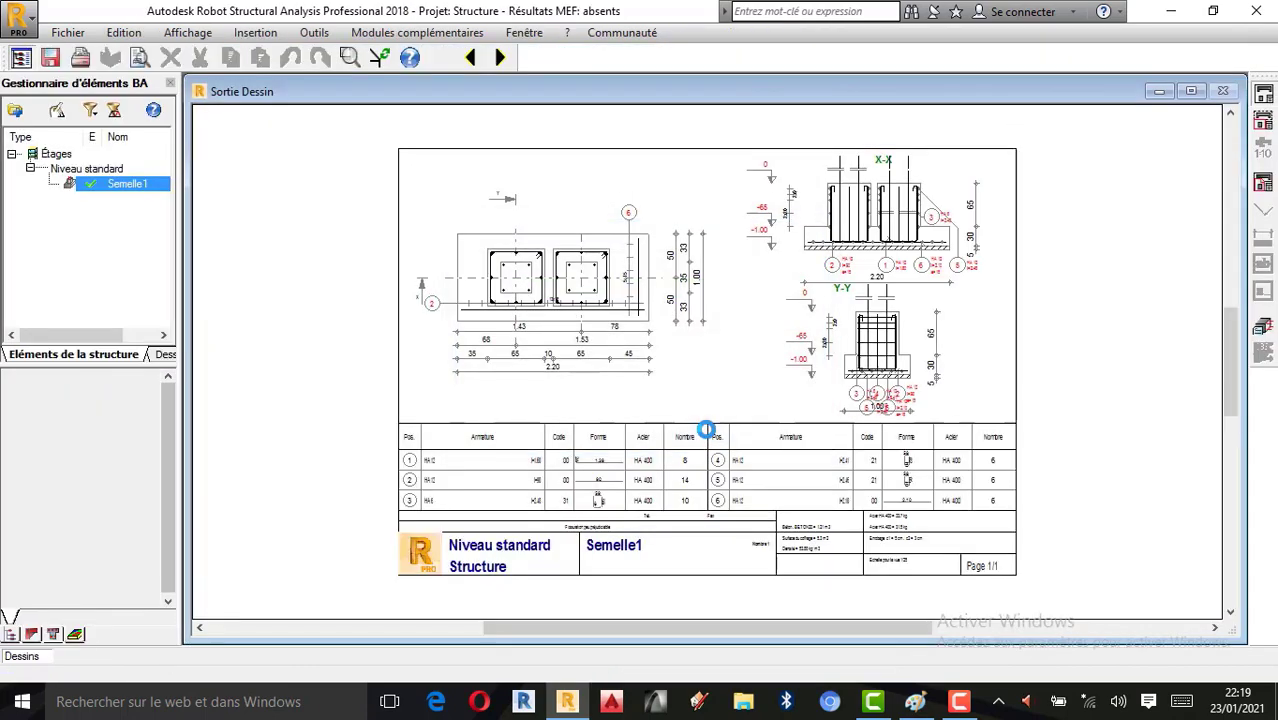
Examine the regenerated footing drawing, checking the bar spacing in both plan directions and the X-X and Y-Y sections.
scroll(612, 318, "up", 3)
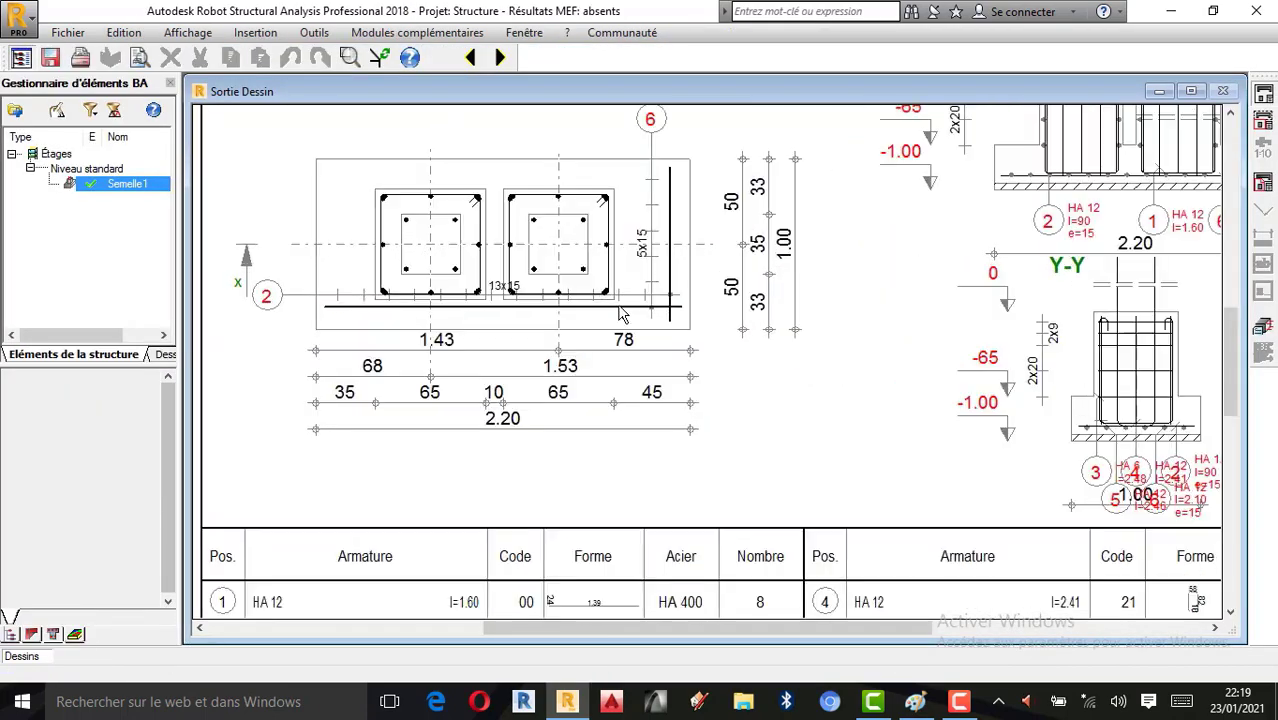
scroll(520, 318, "up", 1)
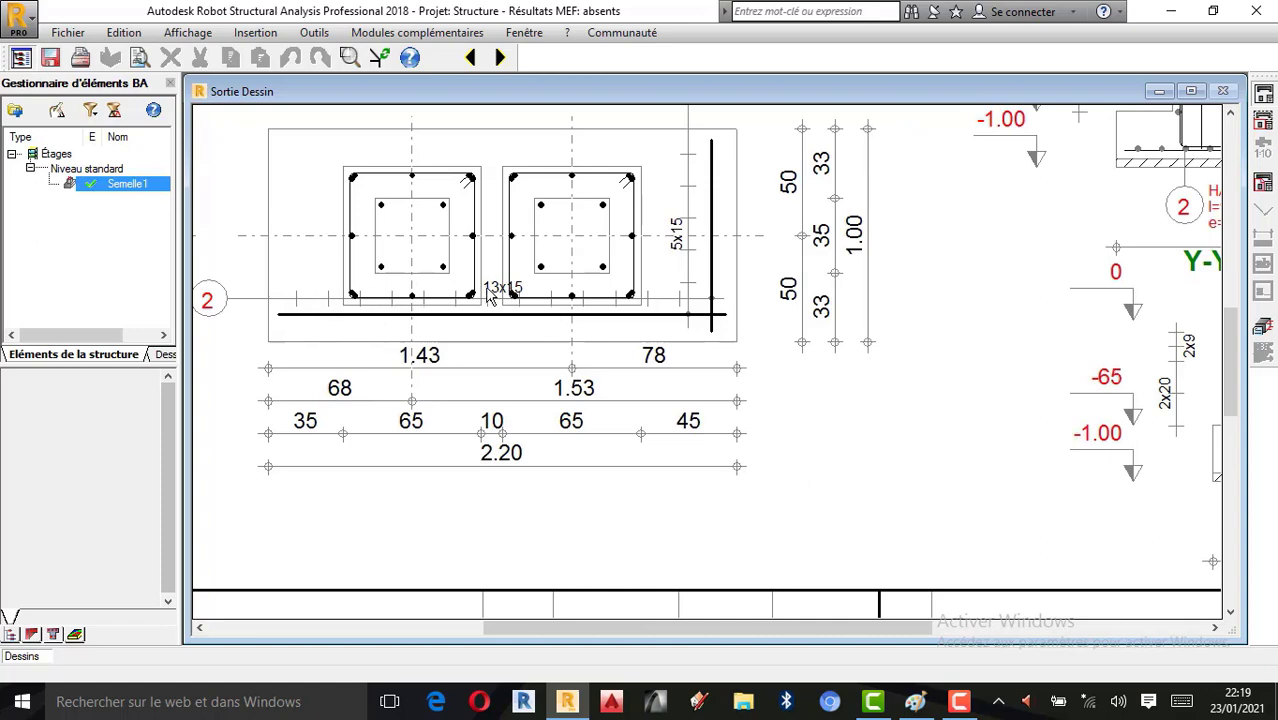
scroll(520, 300, "up", 1)
scroll(520, 328, "down", 1)
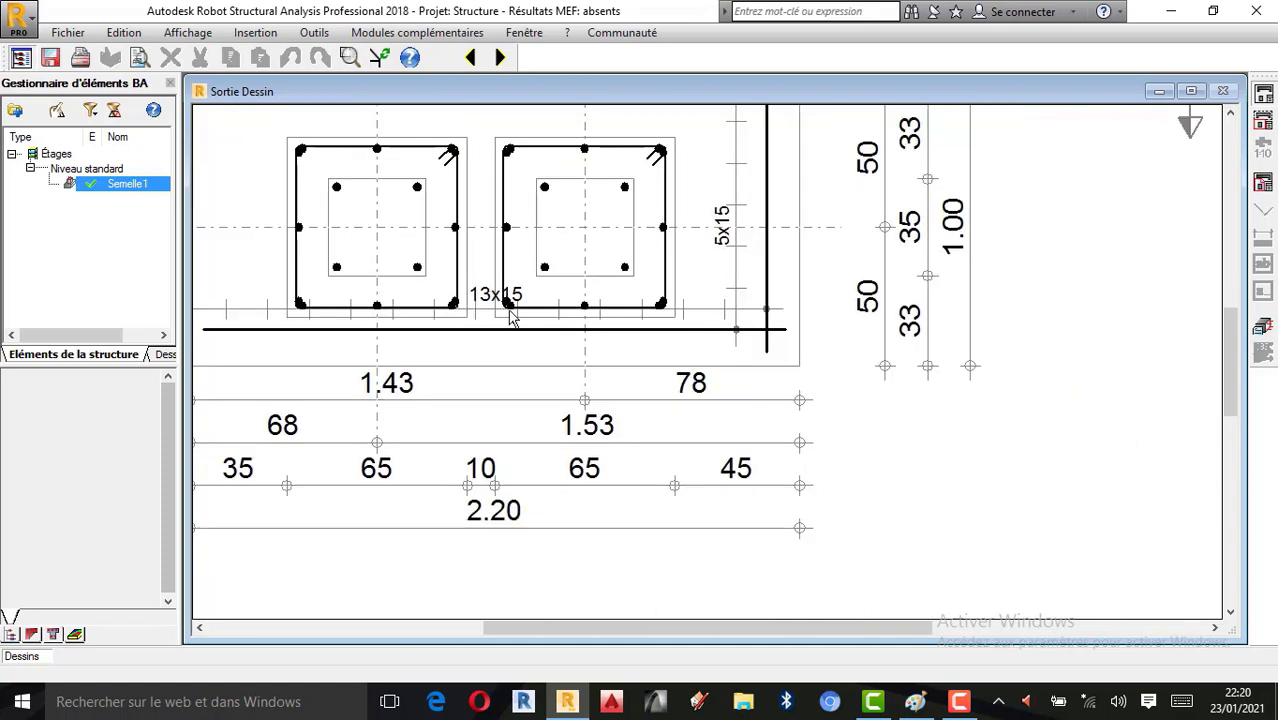
scroll(490, 305, "up", 1)
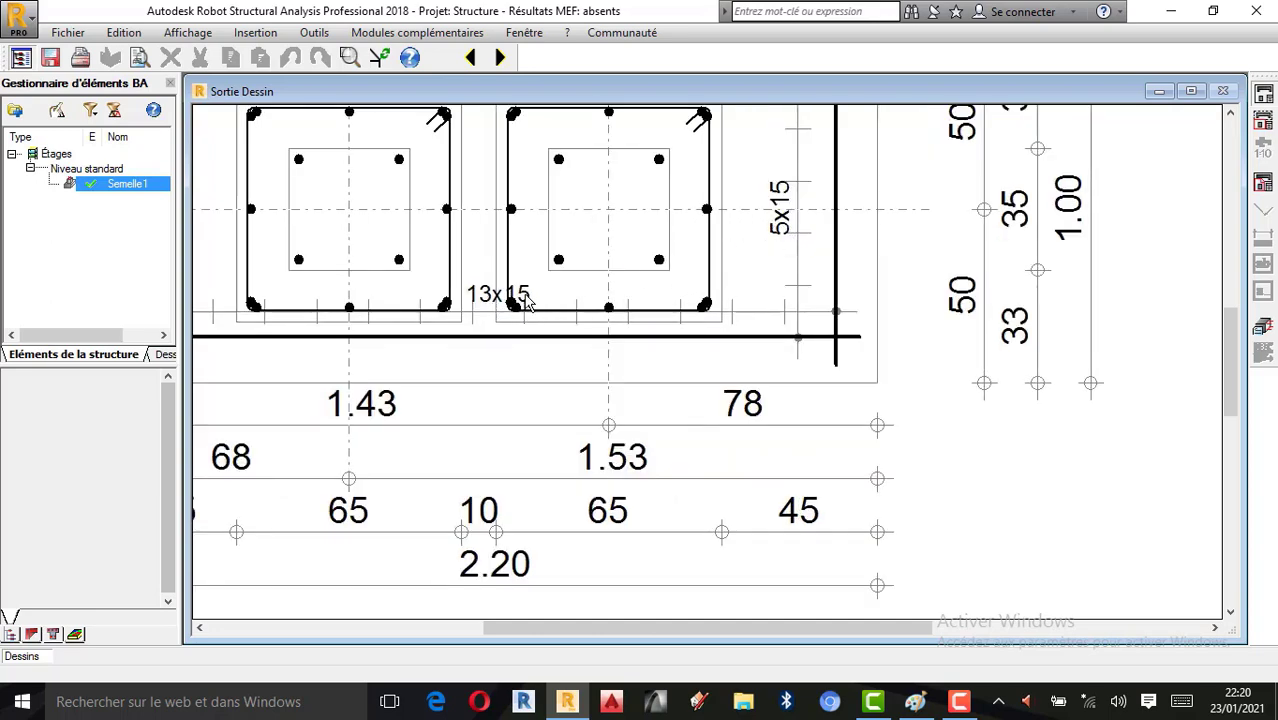
scroll(528, 303, "down", 1)
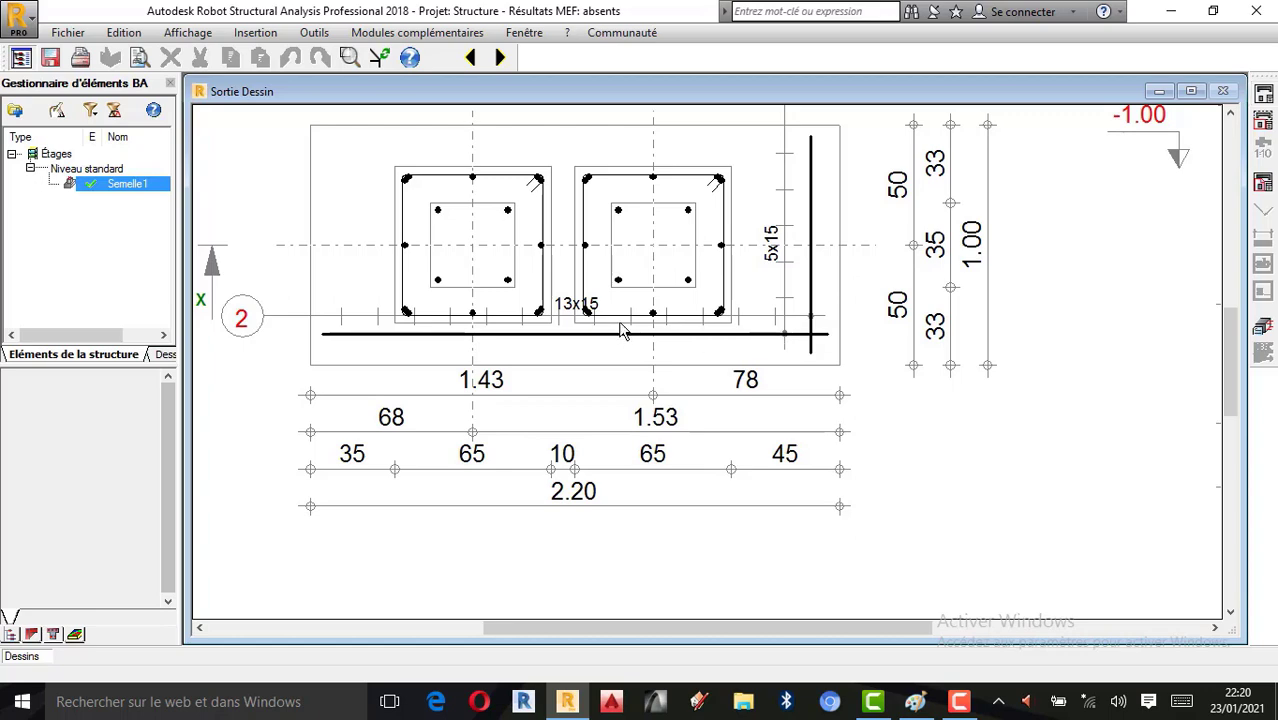
scroll(620, 322, "up", 3)
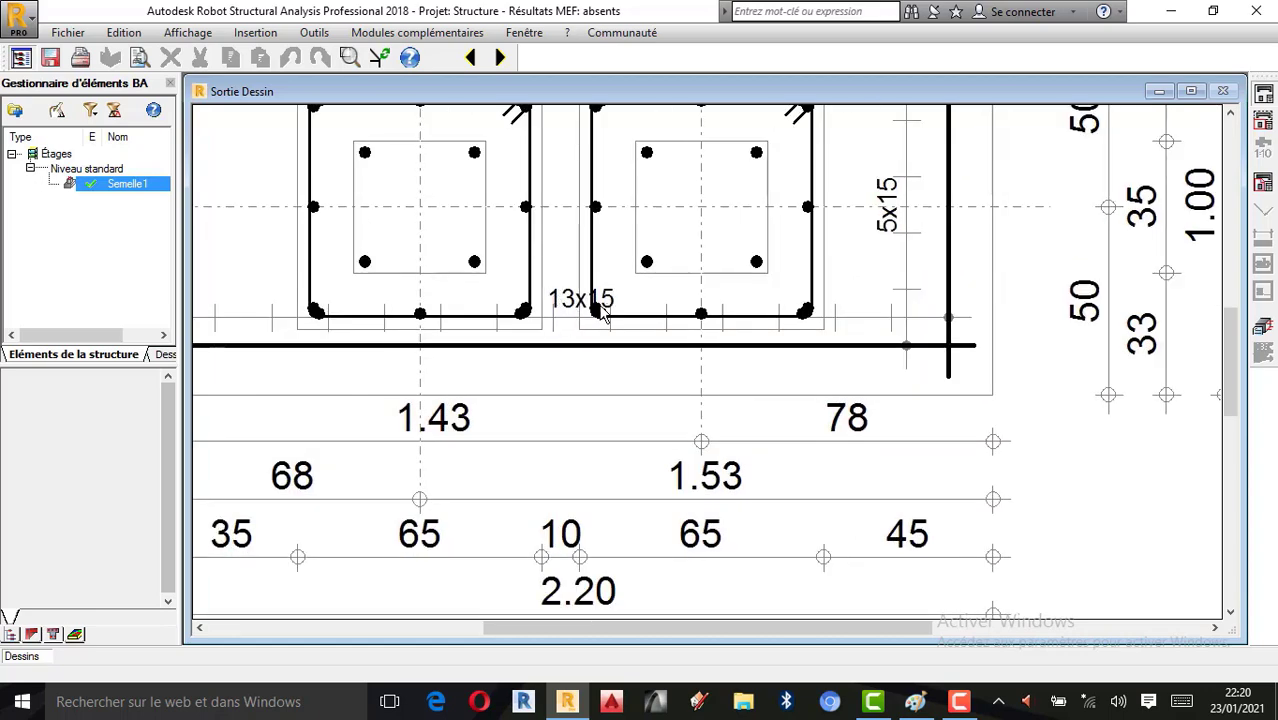
scroll(590, 364, "down", 1)
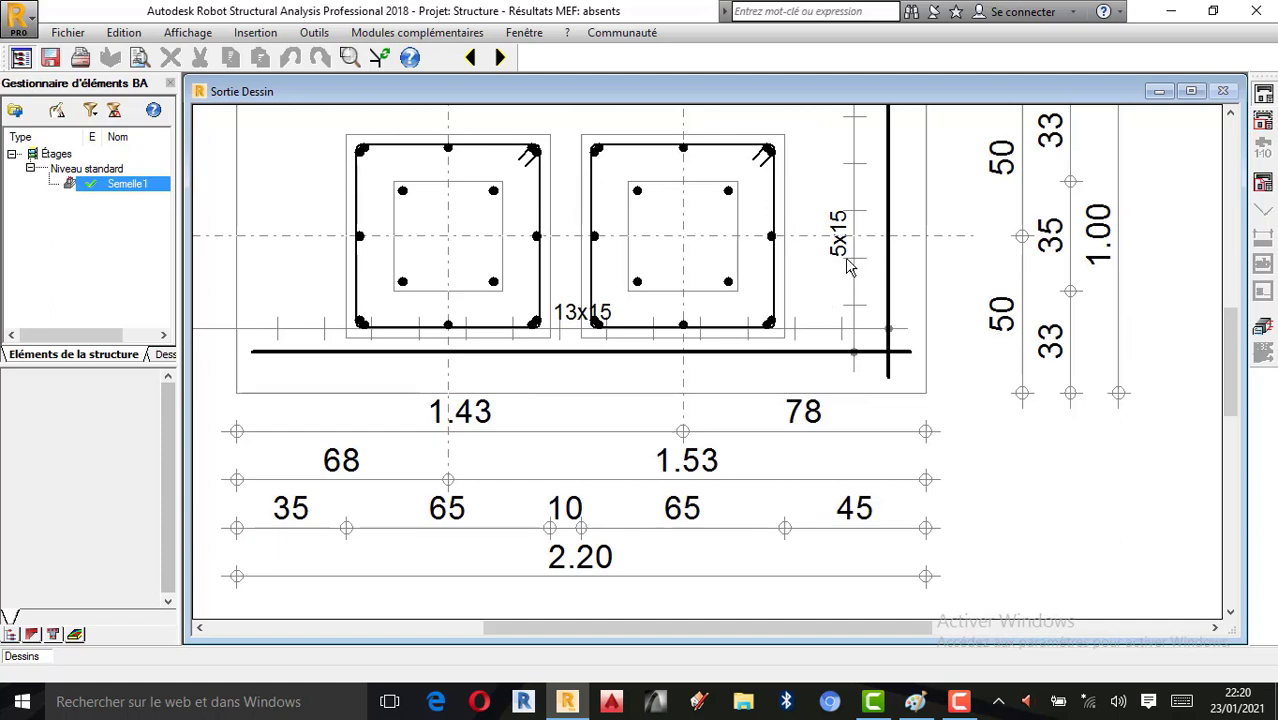
scroll(814, 284, "down", 1)
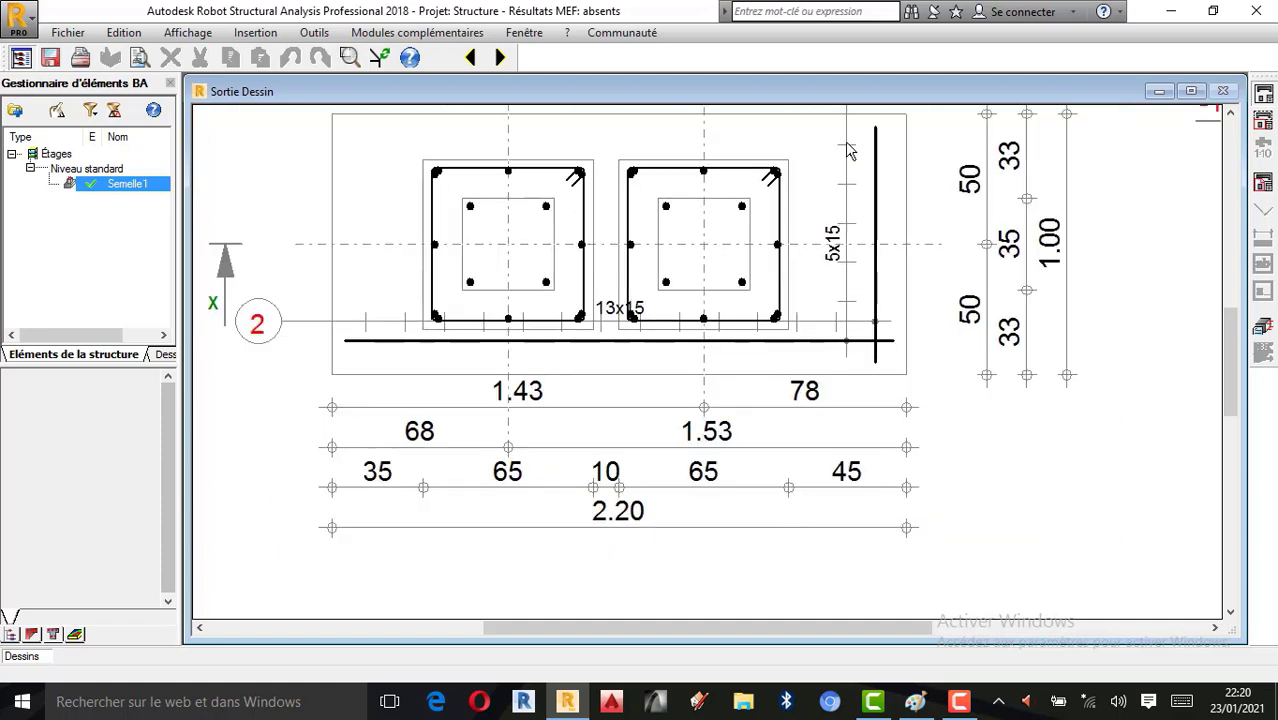
scroll(845, 252, "up", 2)
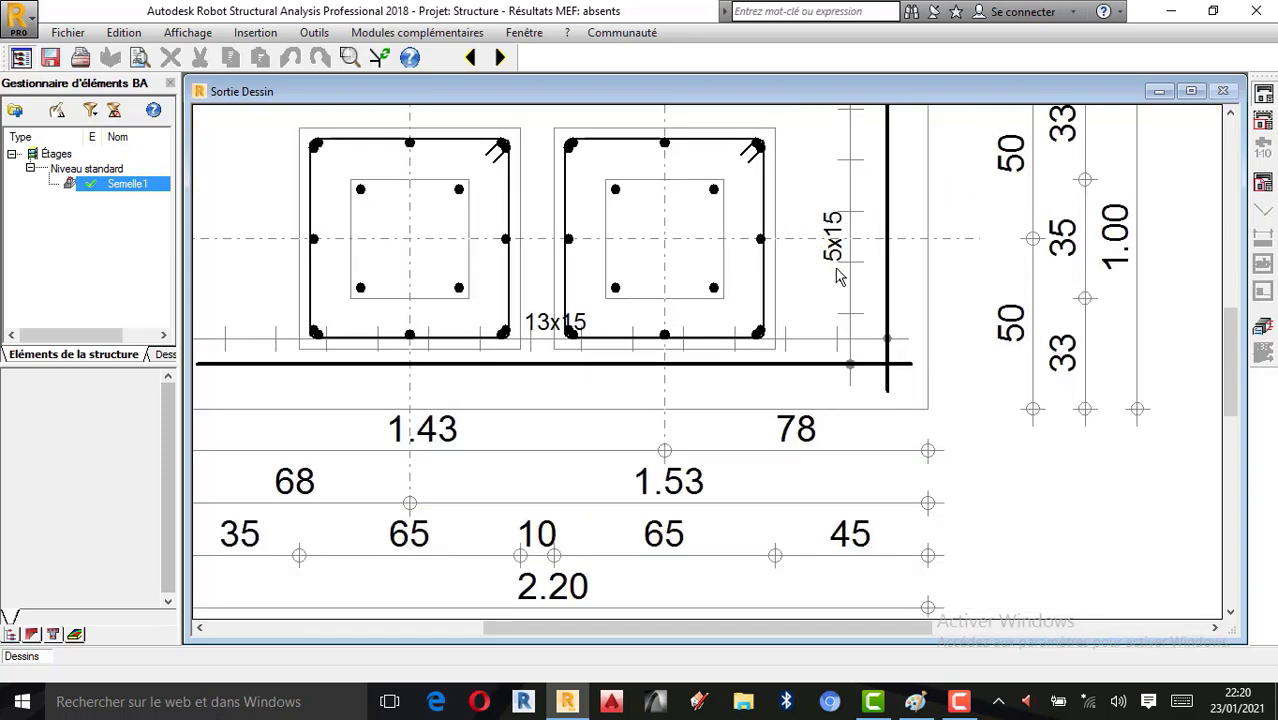
scroll(836, 276, "down", 1)
scroll(690, 315, "down", 1)
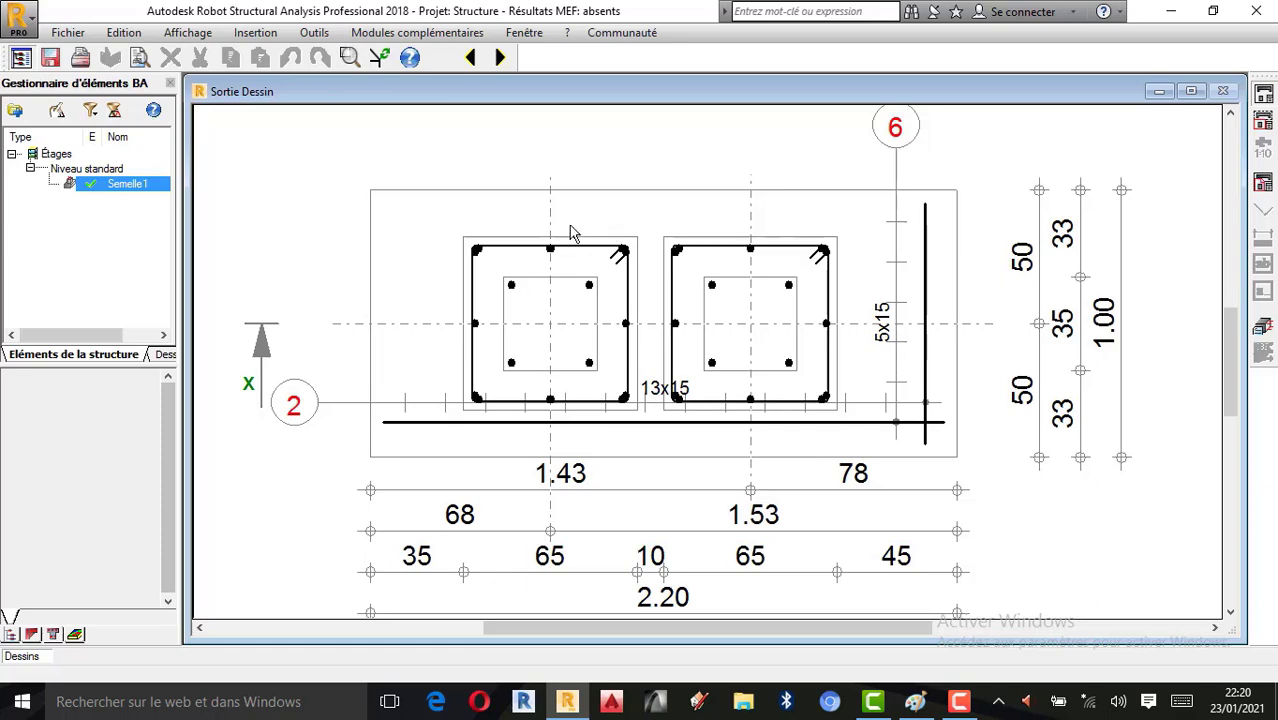
scroll(518, 305, "down", 3)
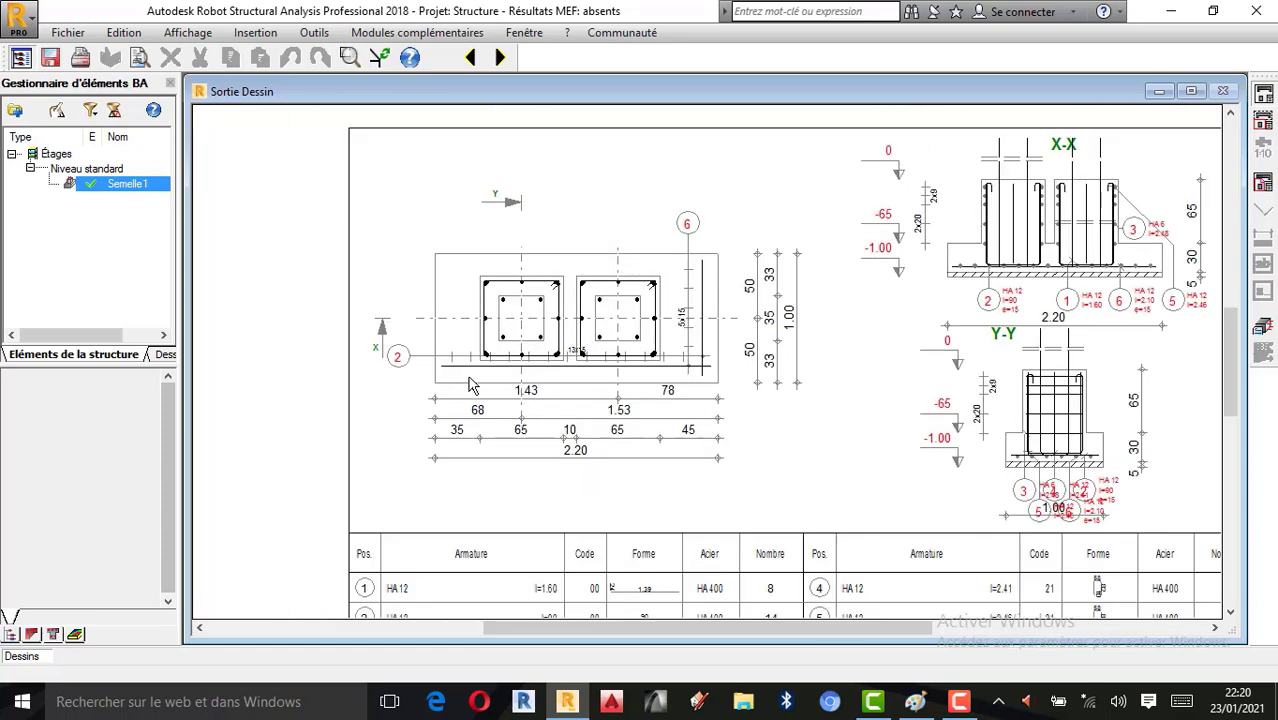
scroll(467, 378, "down", 1)
scroll(977, 250, "up", 1)
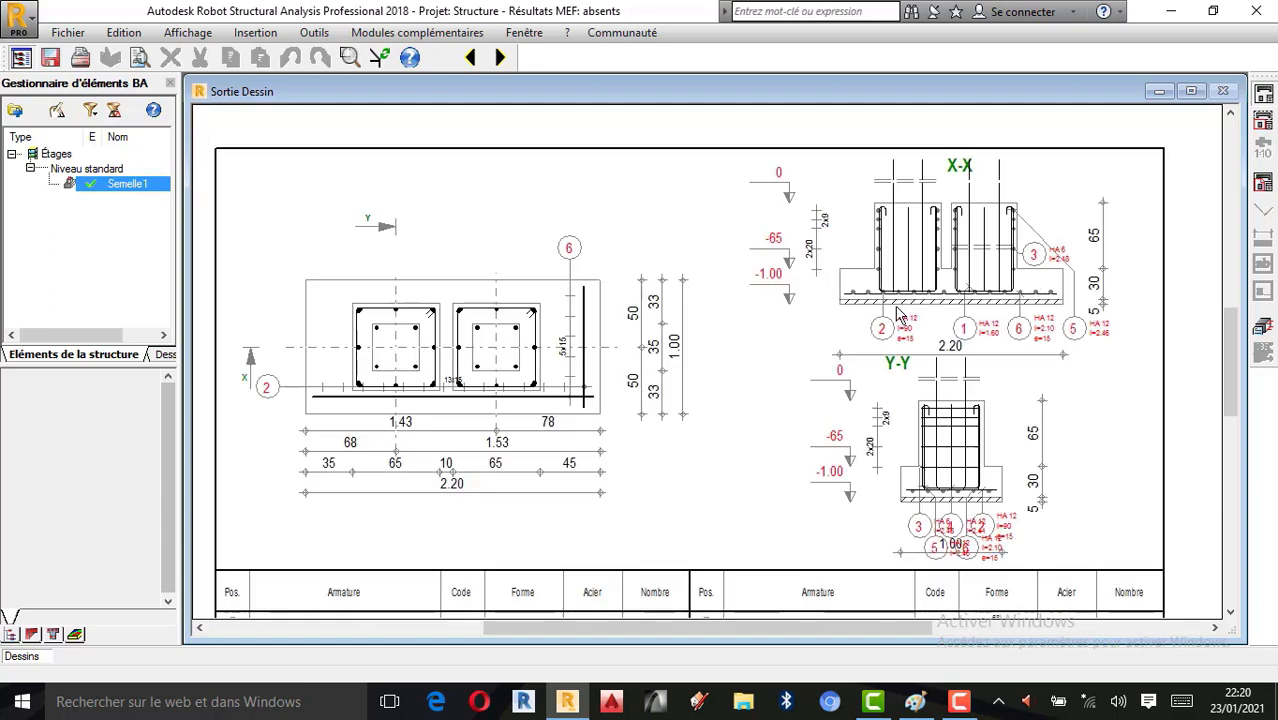
Turn off the pier reinforcement through the middle reinforcement mode in the footing's reinforcement layout, and recalculate with drawing generation enabled.
left_click(1266, 336)
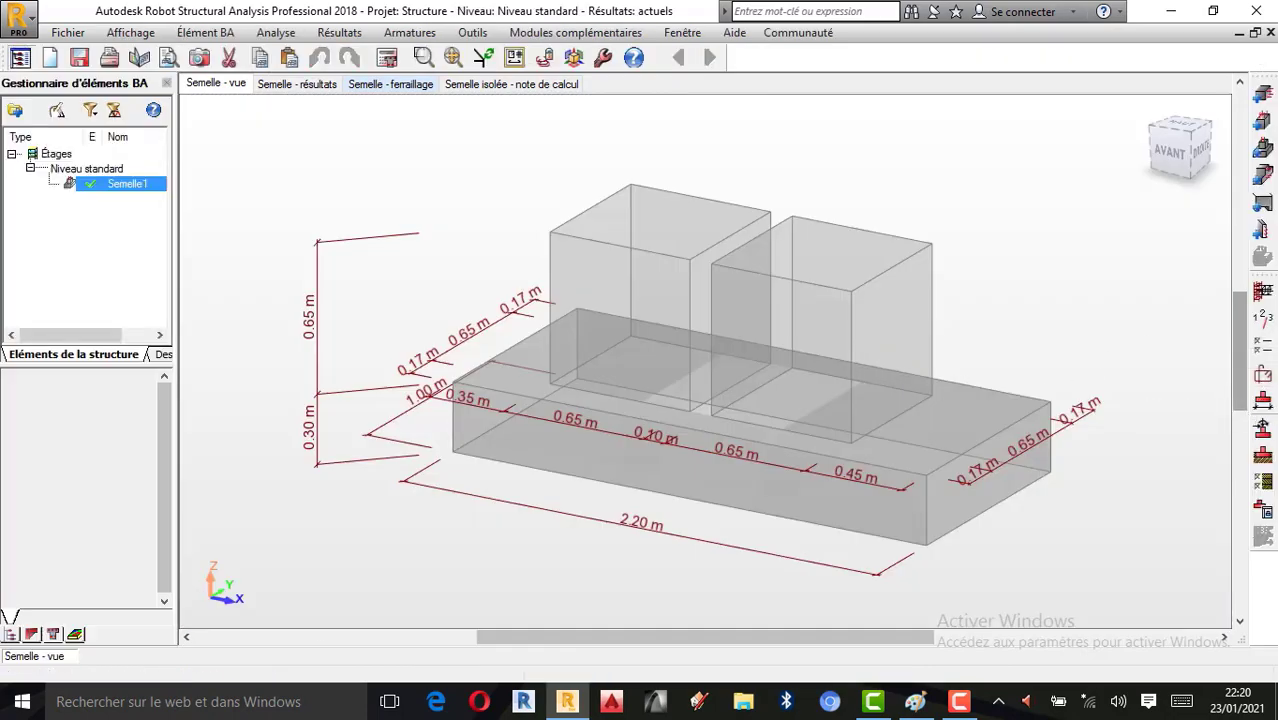
left_click(1262, 374)
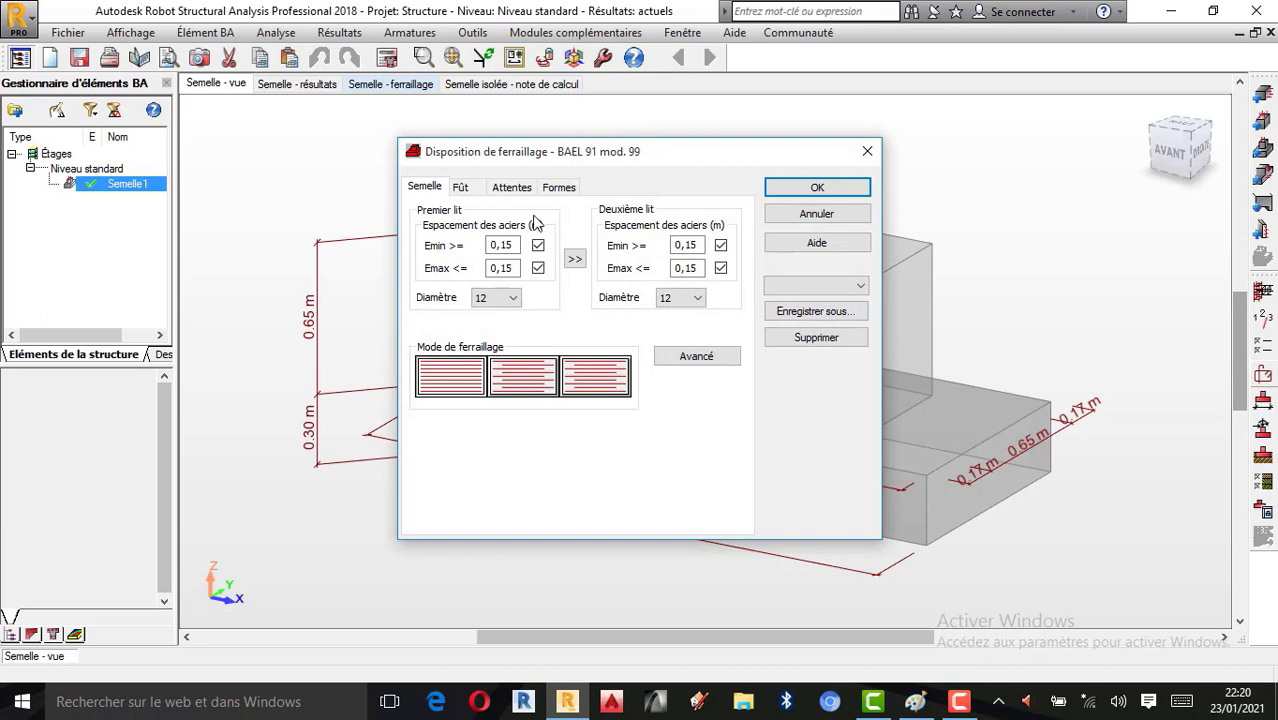
left_click(461, 188)
left_click(453, 312)
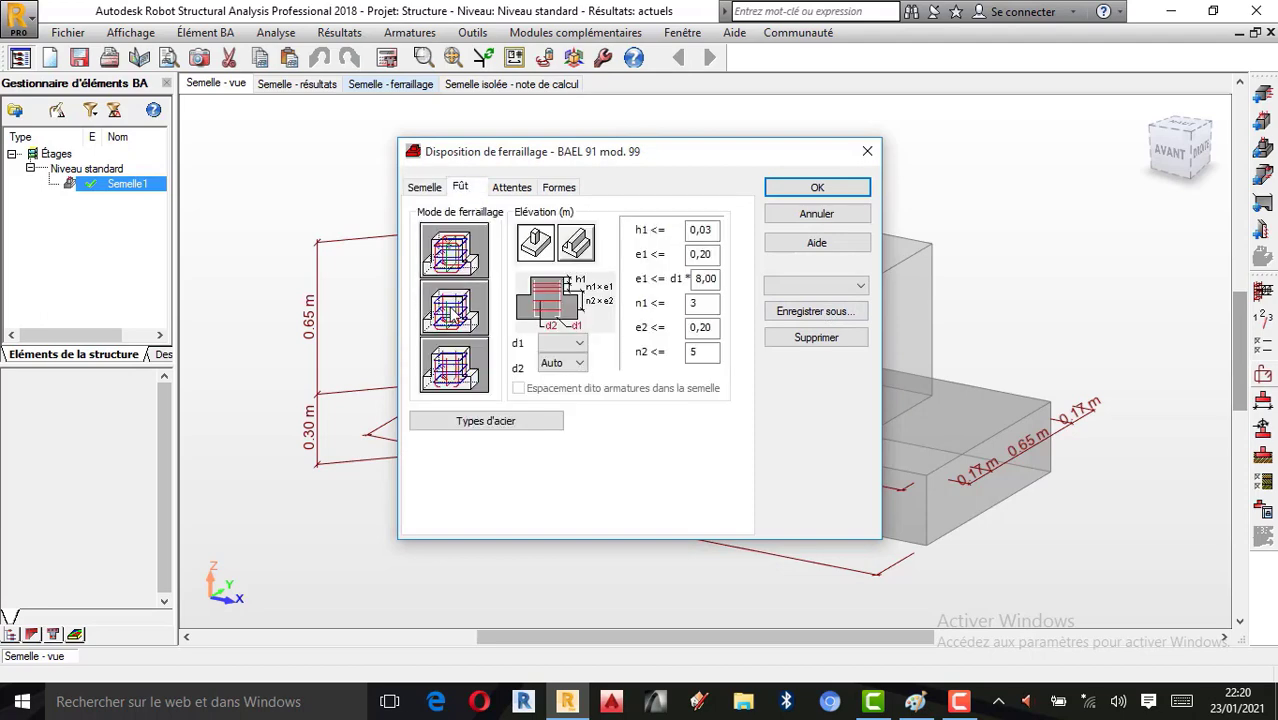
left_click(812, 188)
left_click(388, 58)
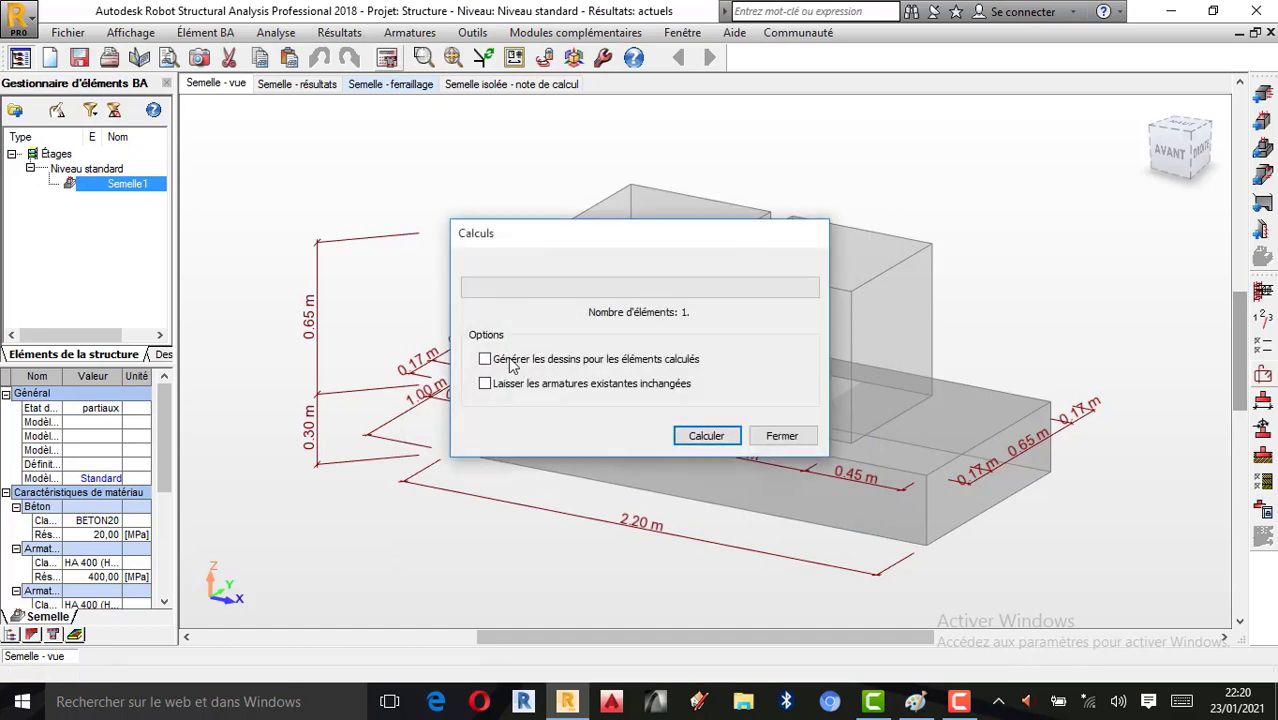
left_click(707, 436)
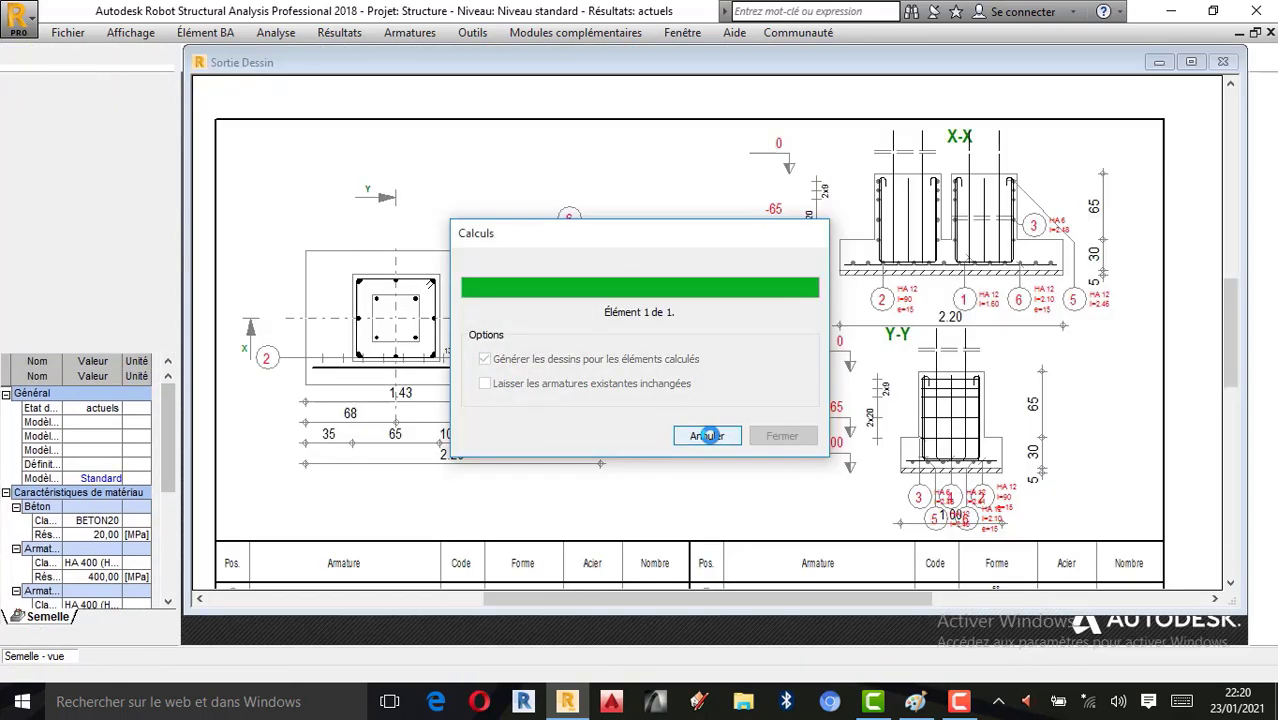
Examine the regenerated footing drawing, checking the piers in plan, the X-X and Y-Y sections and the bar schedule.
scroll(592, 280, "up", 2)
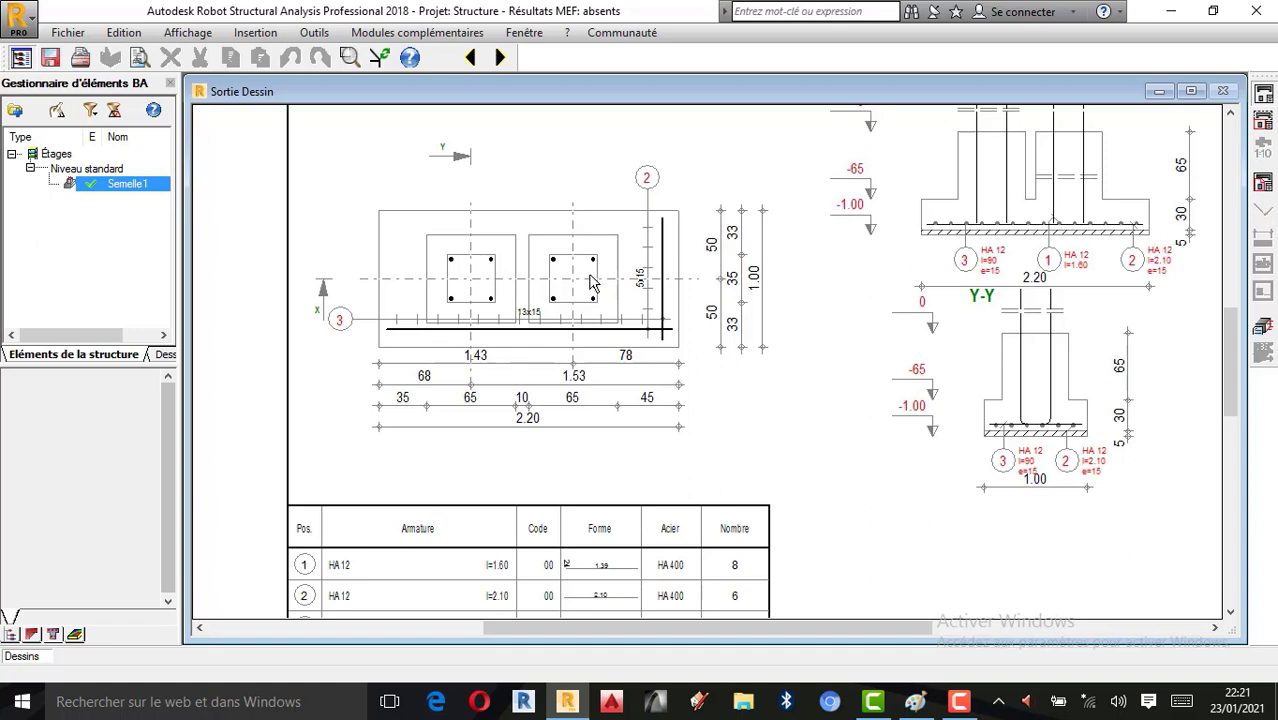
scroll(592, 366, "down", 1)
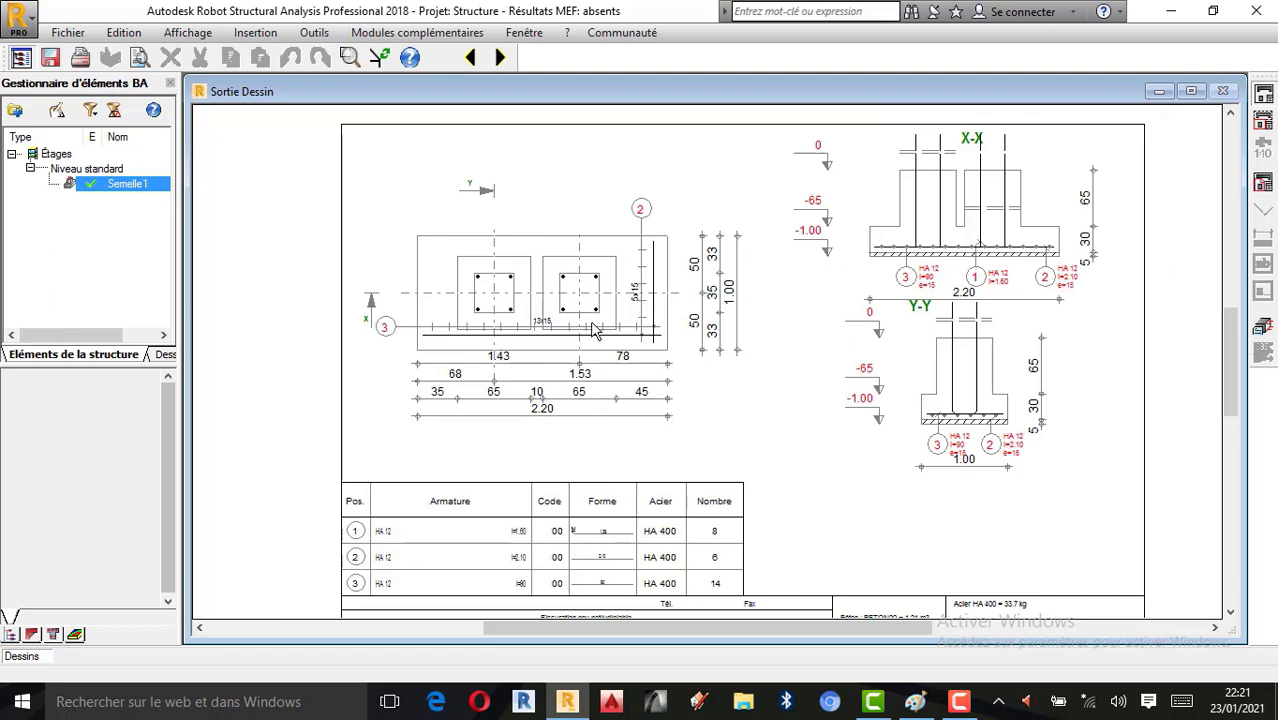
scroll(588, 338, "down", 1)
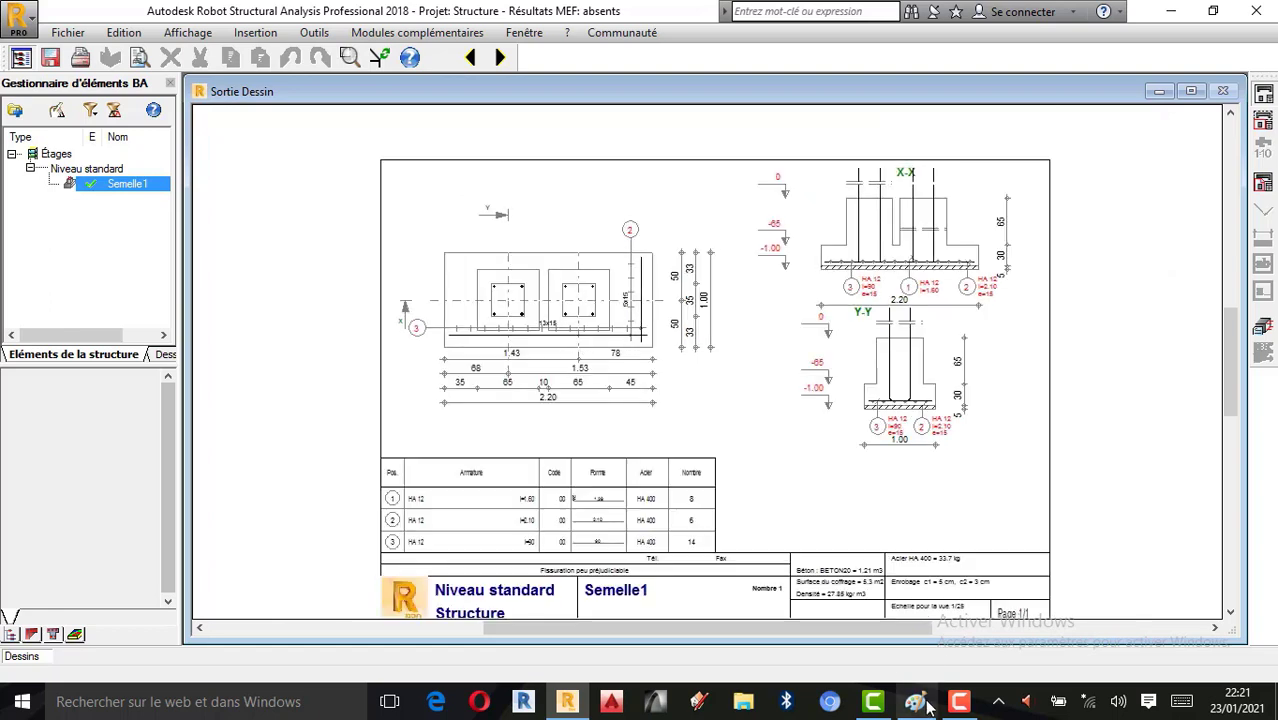
left_click(960, 701)
left_click(1237, 562)
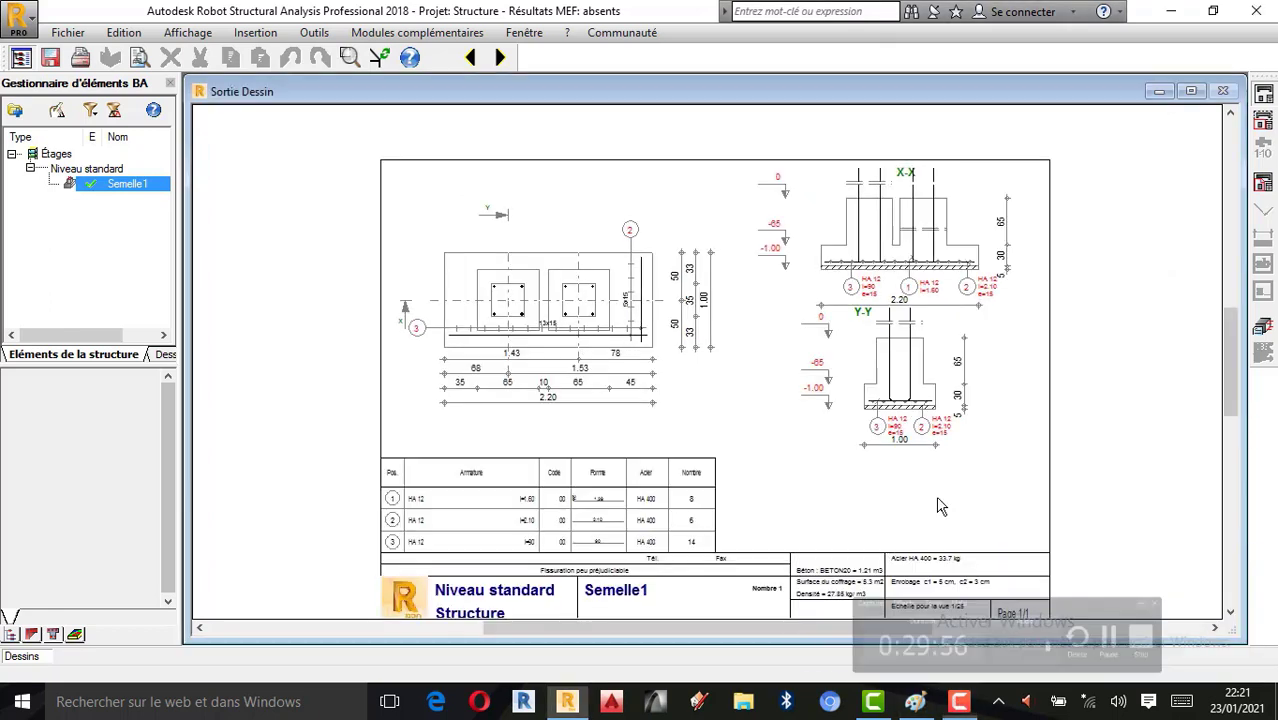
scroll(800, 410, "up", 1)
scroll(495, 366, "down", 1)
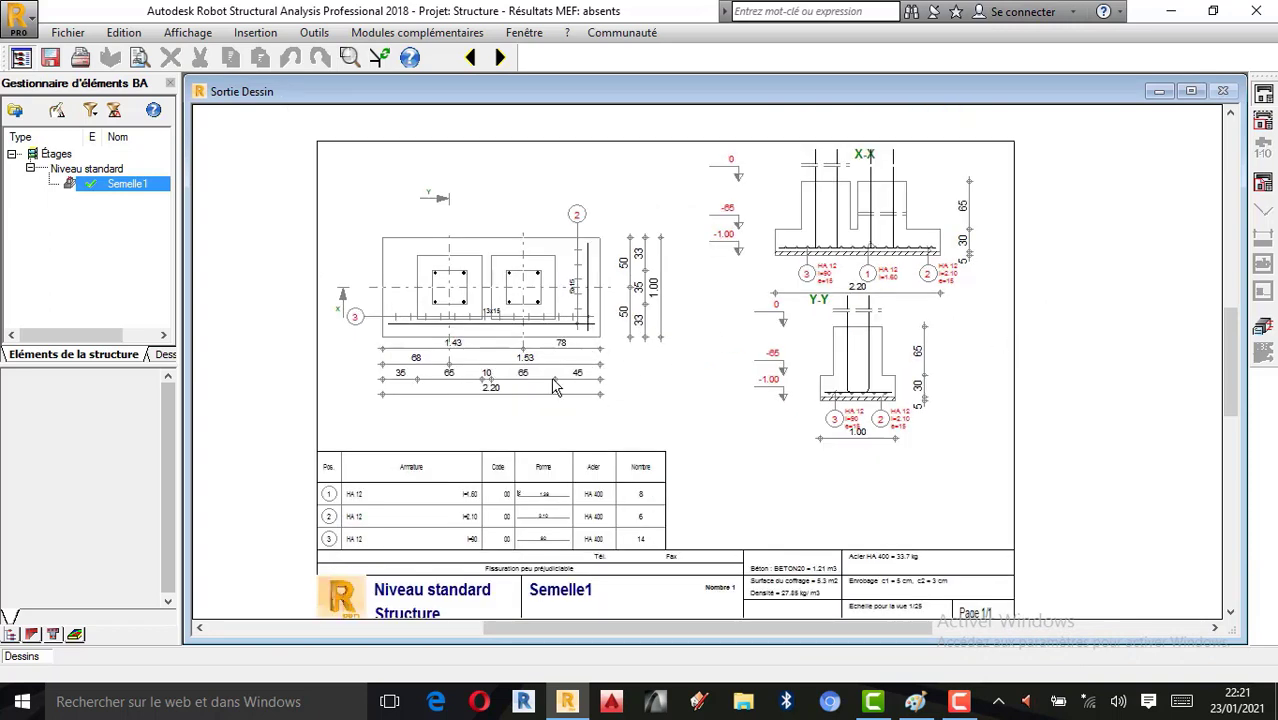
scroll(465, 358, "up", 1)
scroll(585, 395, "down", 1)
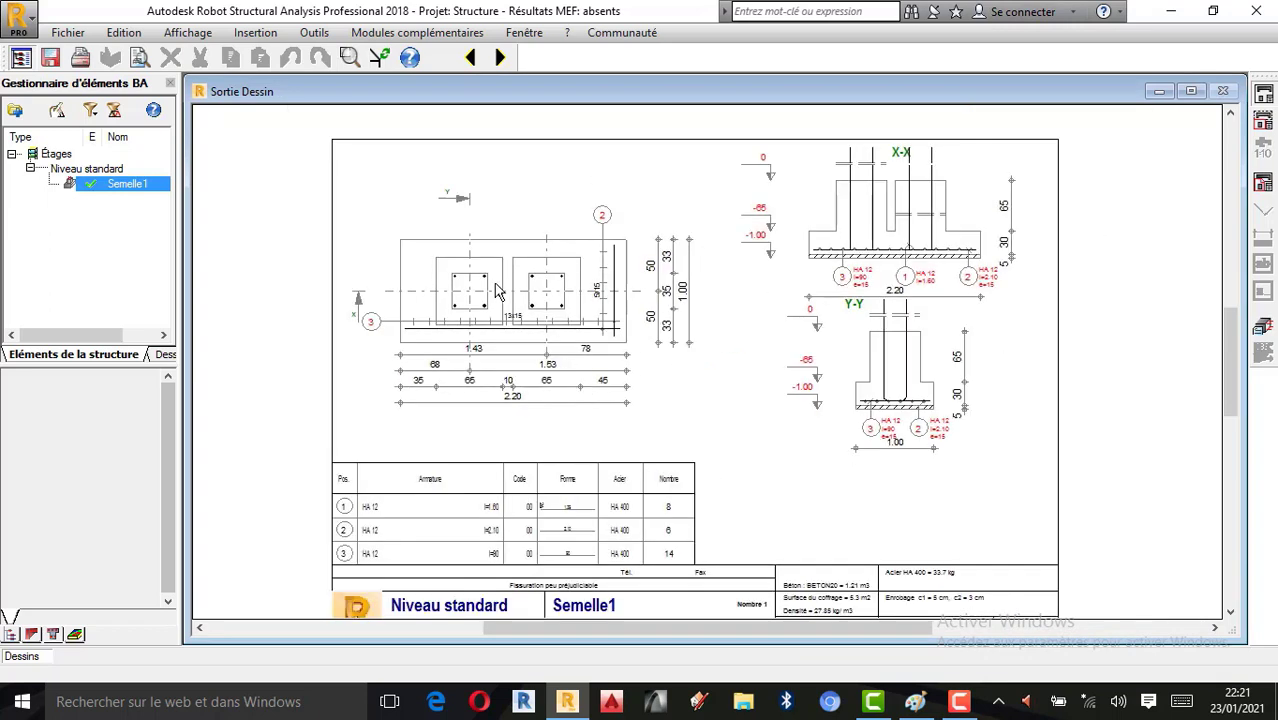
Return to the footing model, open its calculation note and read through it down to the concrete, formwork and steel quantities.
left_click(1263, 352)
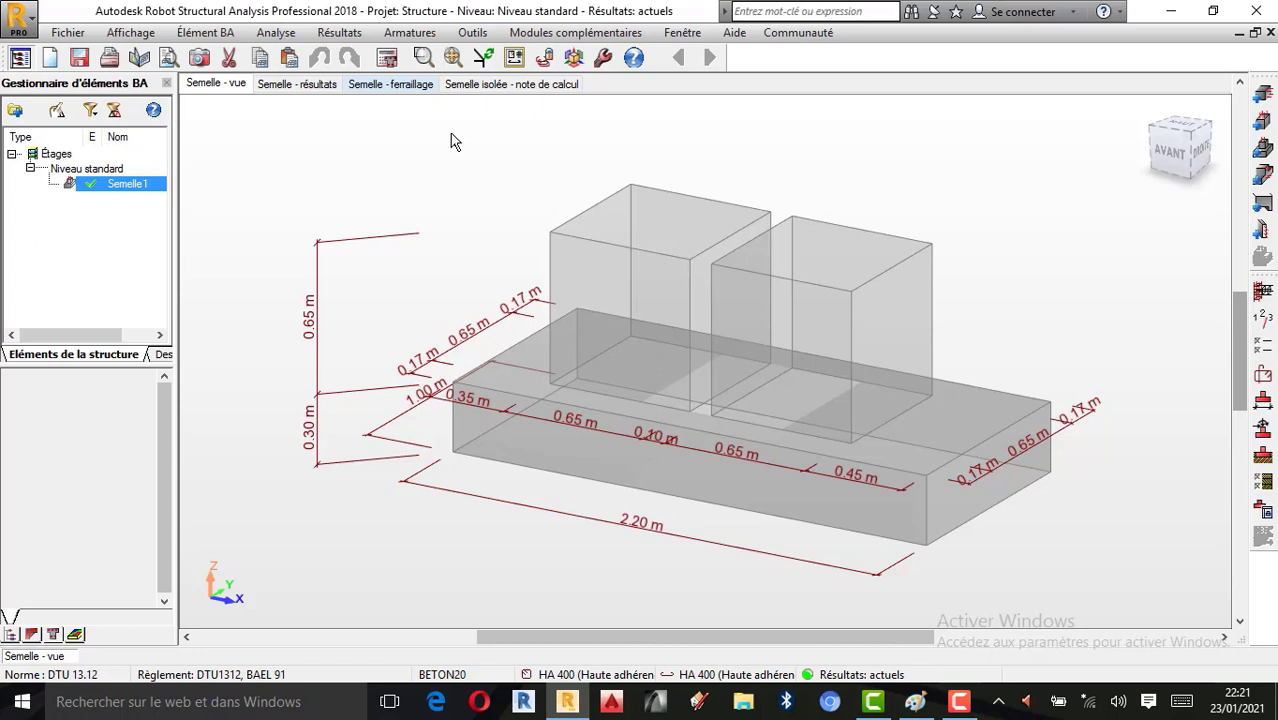
left_click(476, 85)
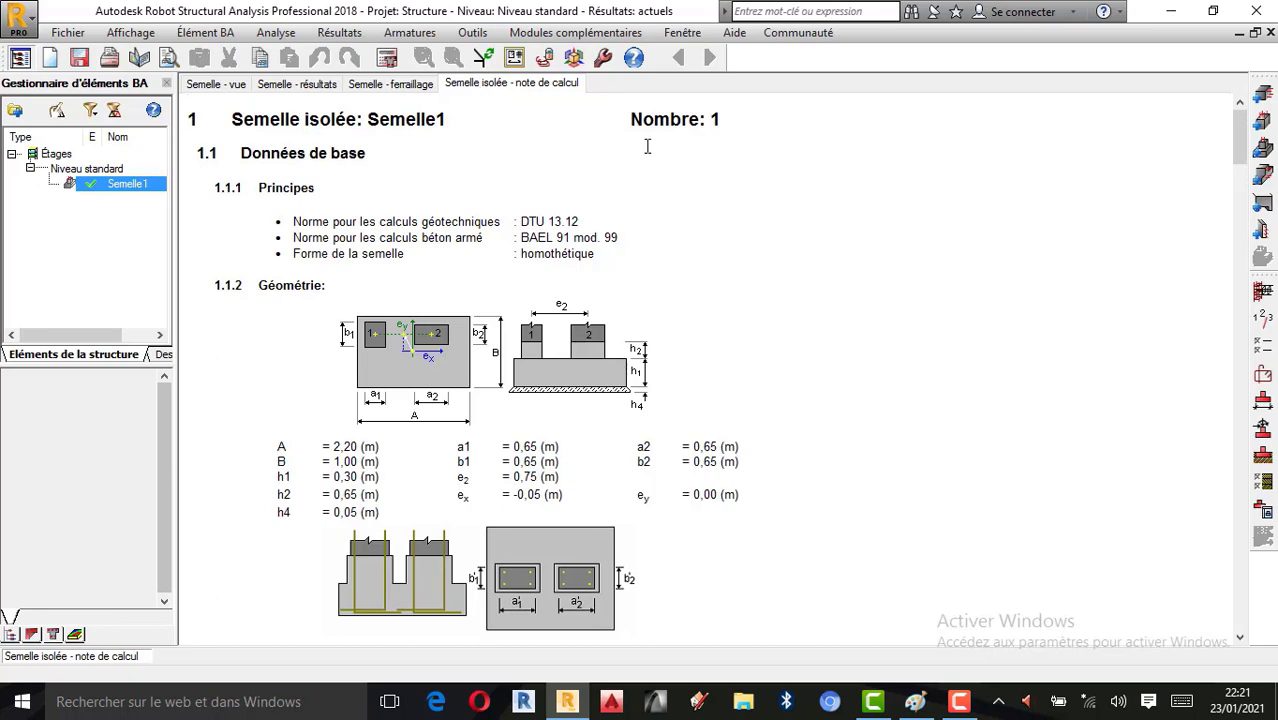
scroll(773, 244, "down", 12)
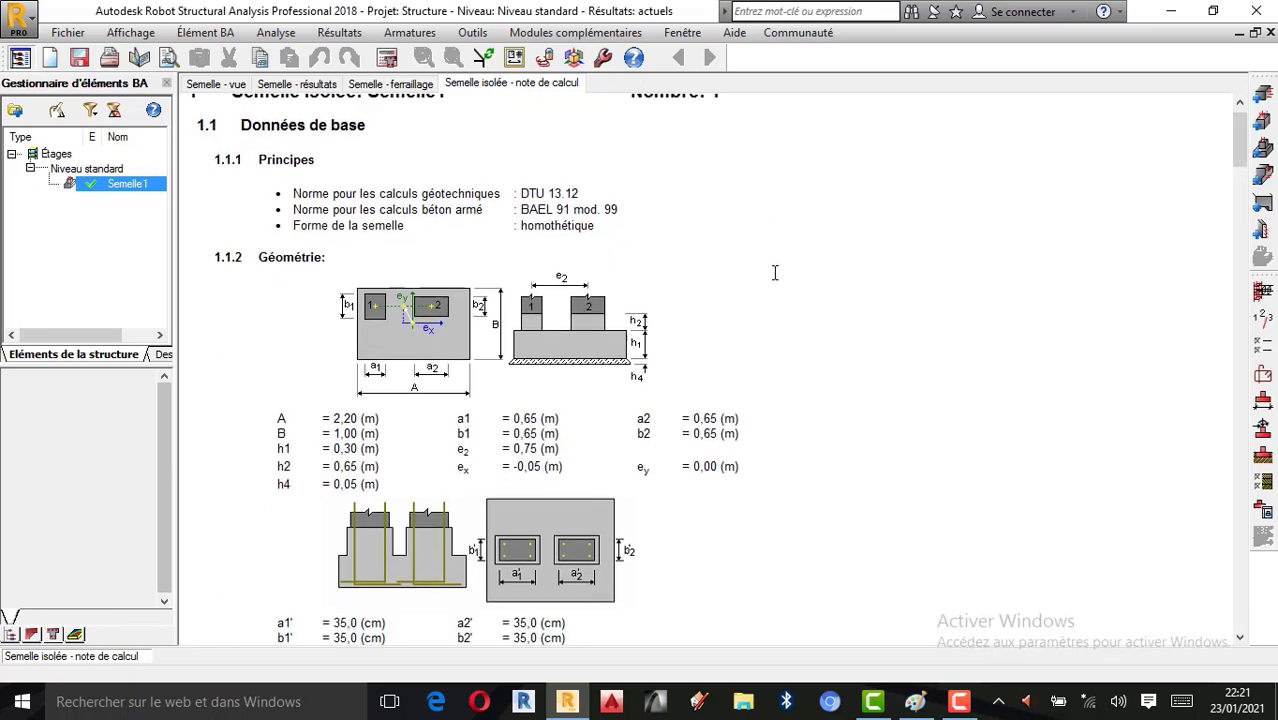
scroll(774, 309, "down", 20)
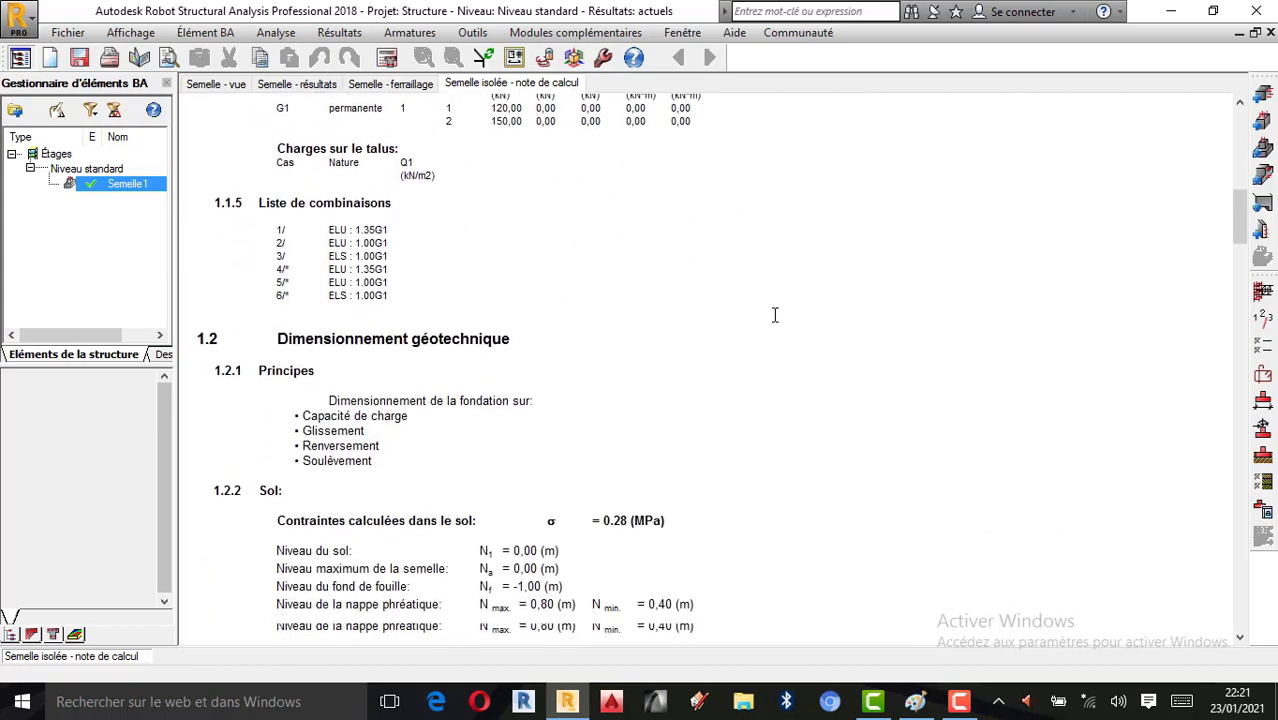
scroll(774, 316, "down", 20)
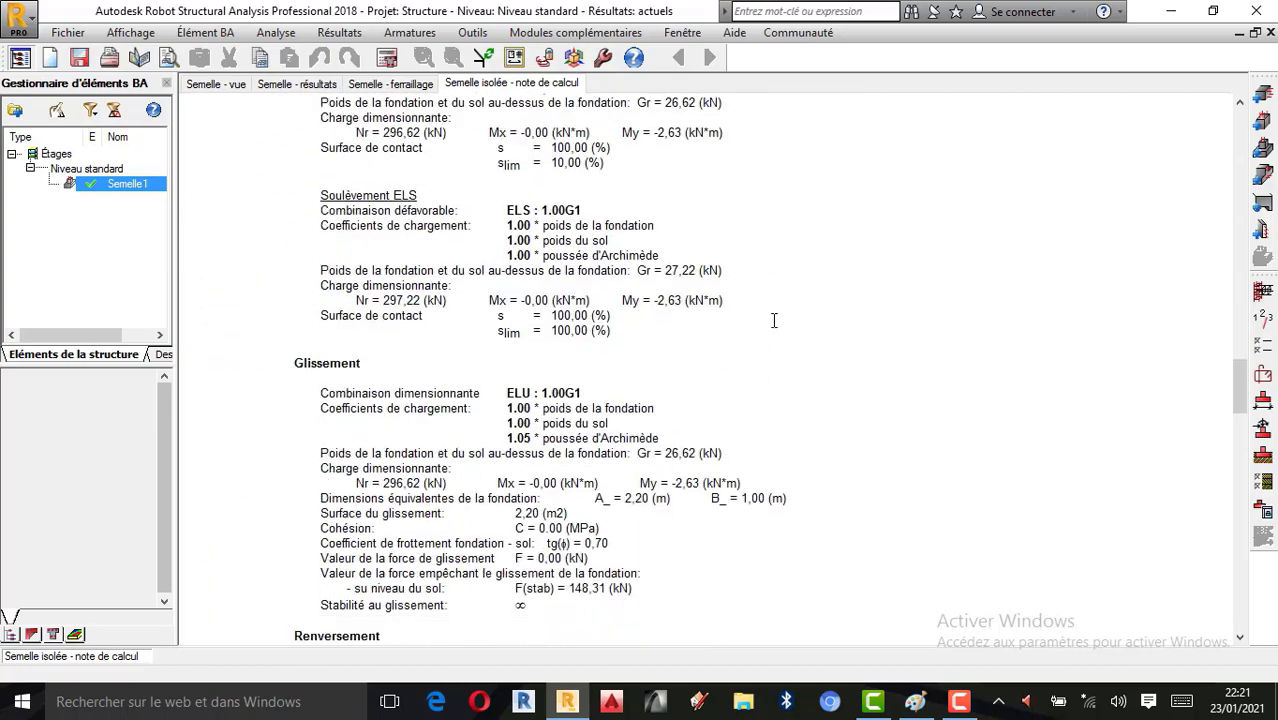
scroll(778, 330, "down", 13)
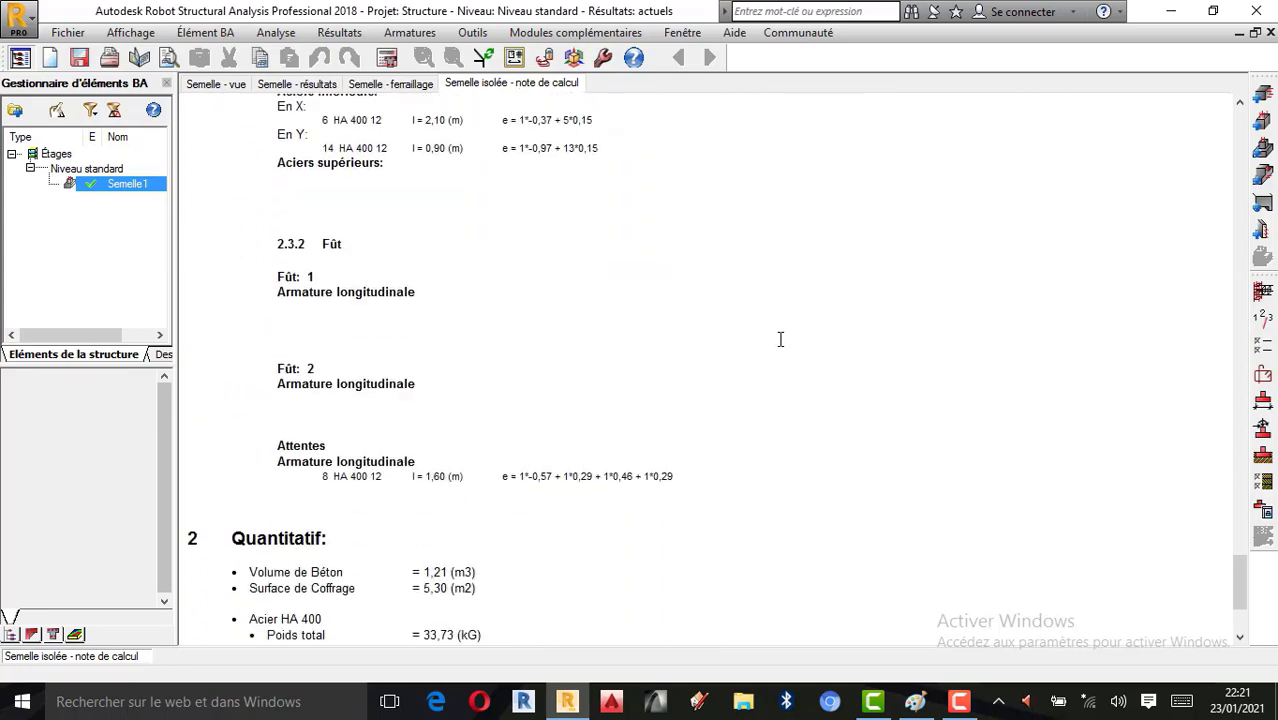
scroll(780, 330, "up", 4)
scroll(783, 329, "down", 1)
scroll(783, 329, "down", 3)
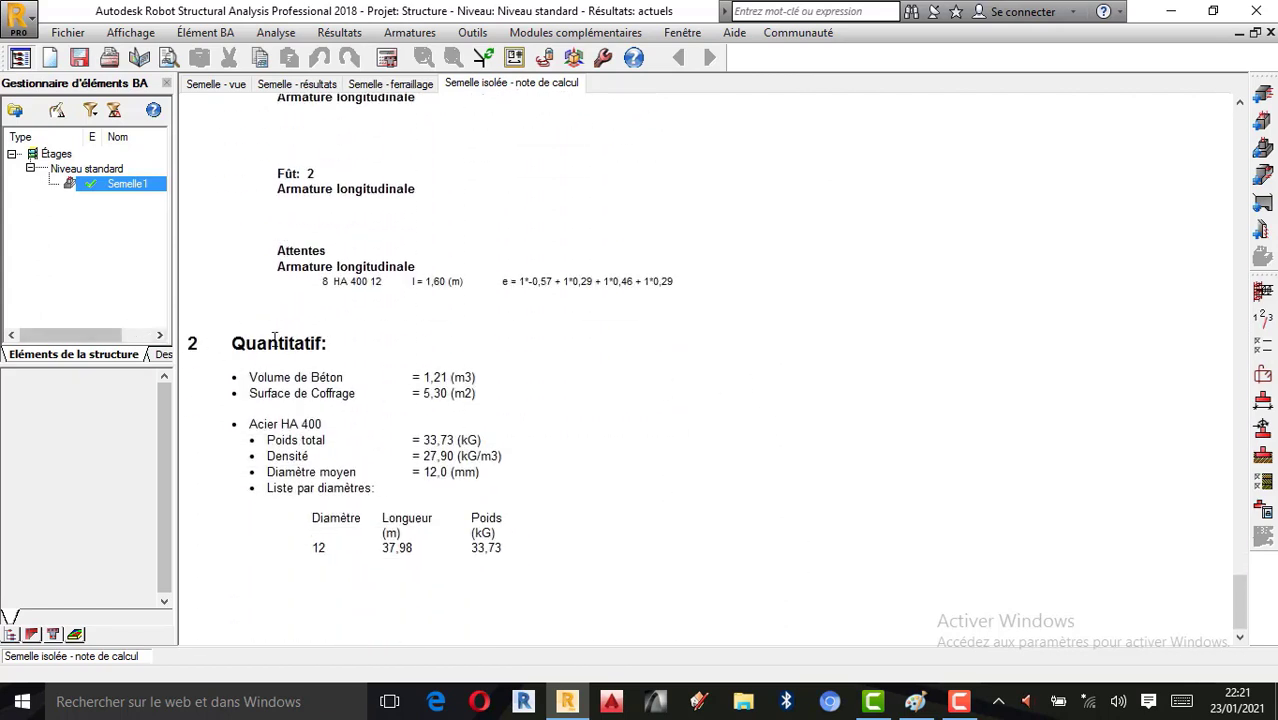
scroll(335, 364, "up", 12)
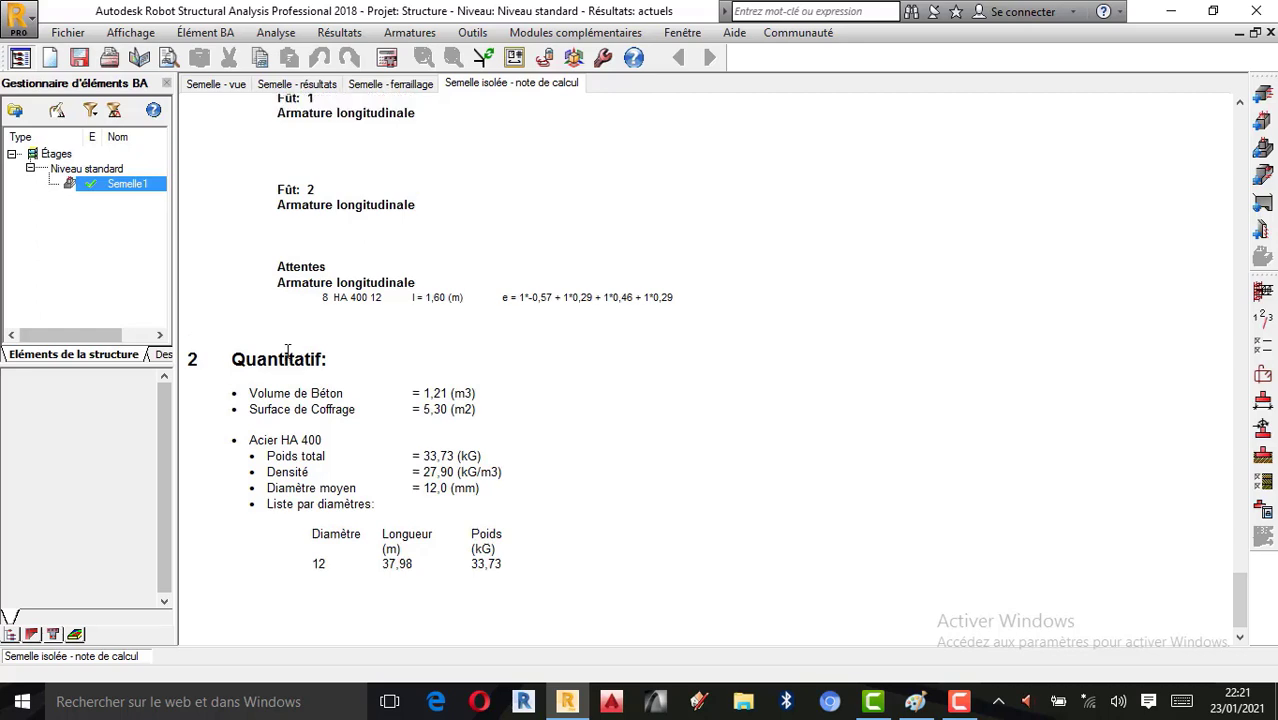
scroll(365, 362, "down", 11)
scroll(370, 361, "down", 1)
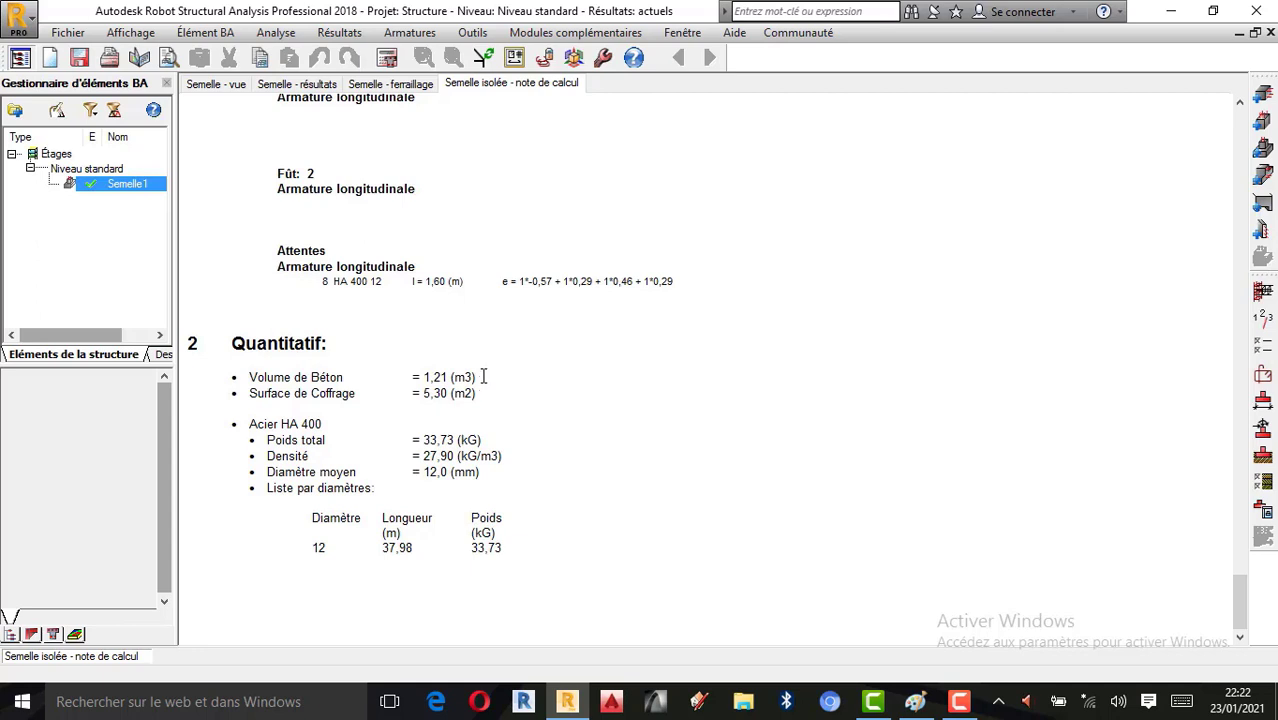
Review the note's shear, overturning, sliding, uplift and bearing capacity checks, back to the geotechnical design principles.
scroll(870, 470, "up", 10)
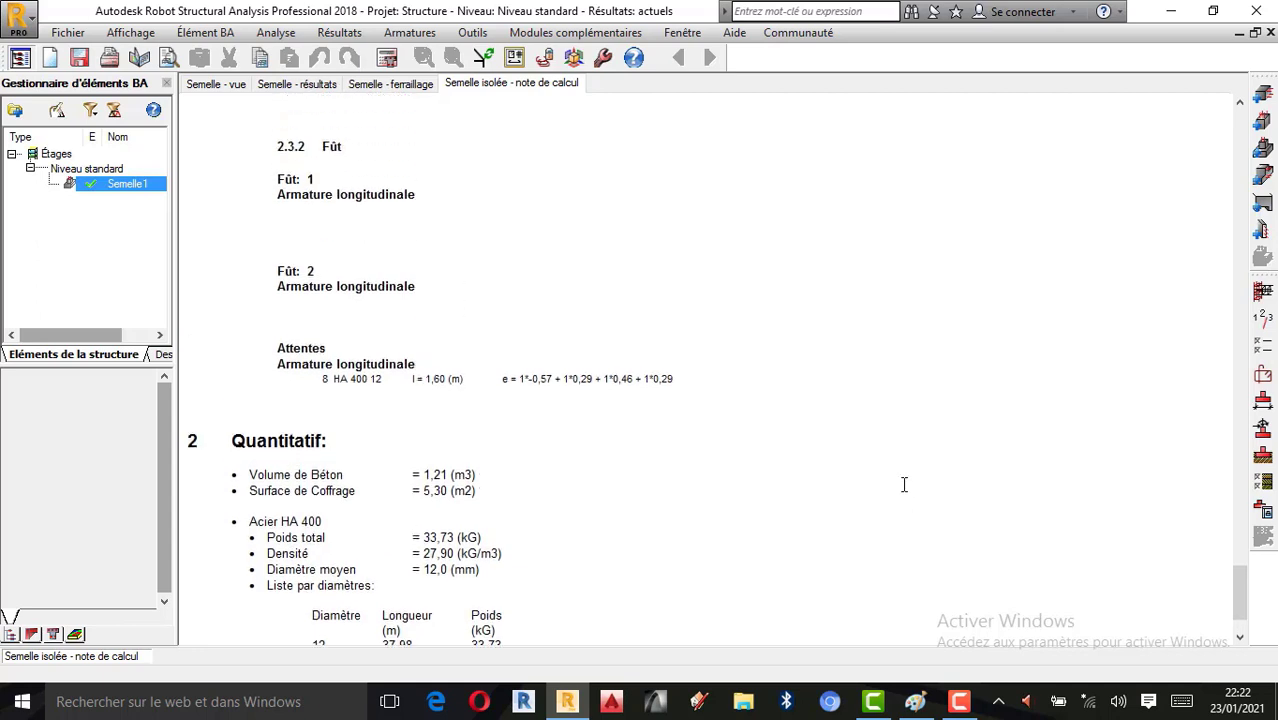
scroll(830, 460, "up", 10)
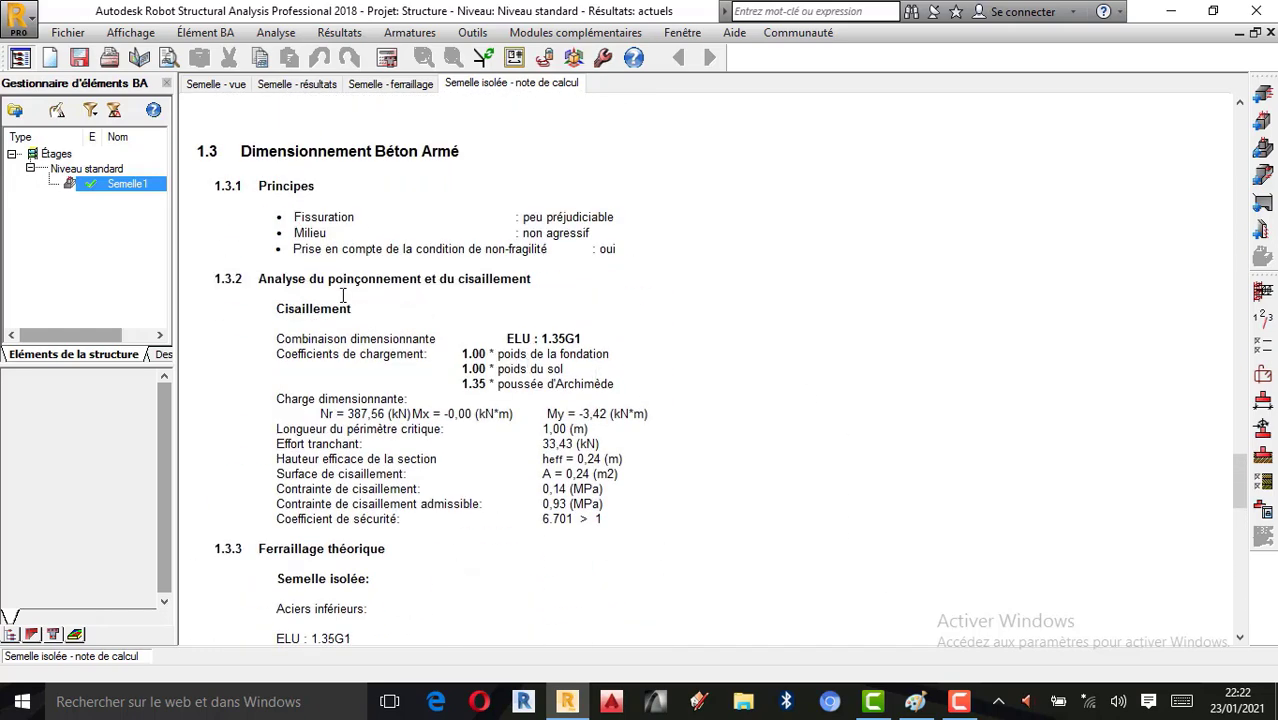
scroll(394, 373, "up", 1)
scroll(394, 373, "up", 10)
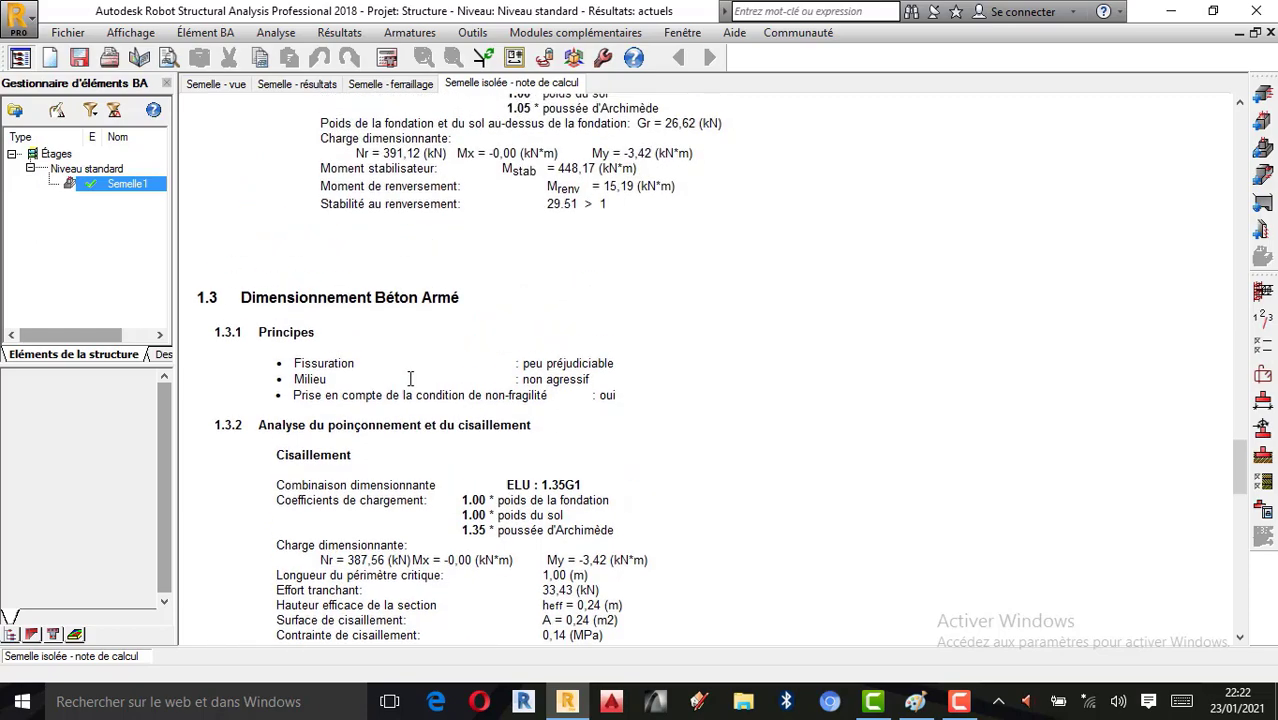
scroll(420, 380, "up", 1)
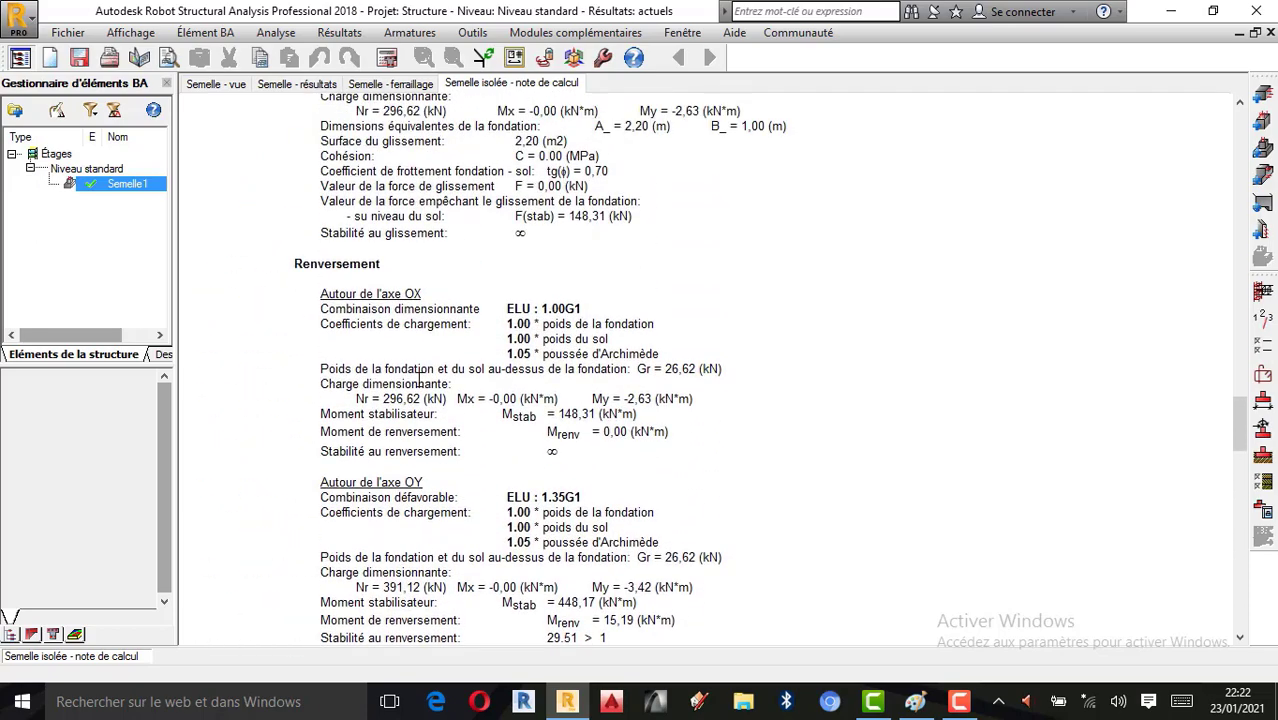
scroll(420, 380, "up", 17)
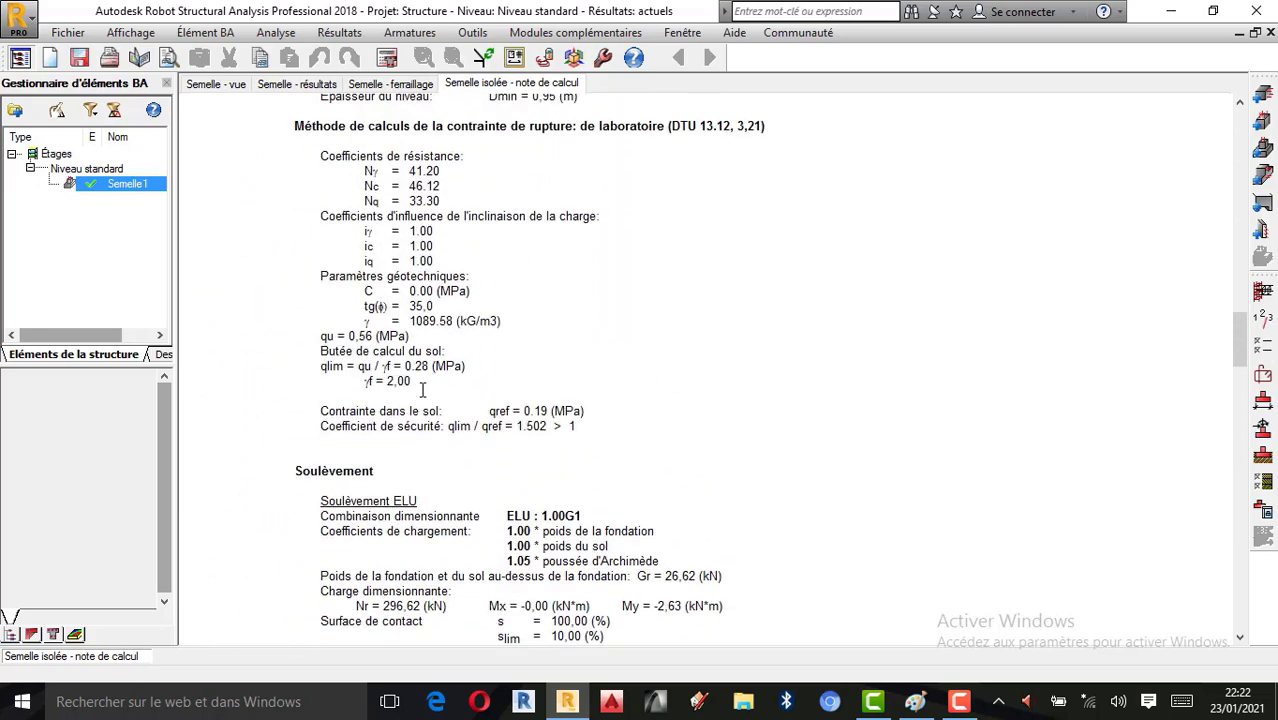
scroll(422, 390, "up", 17)
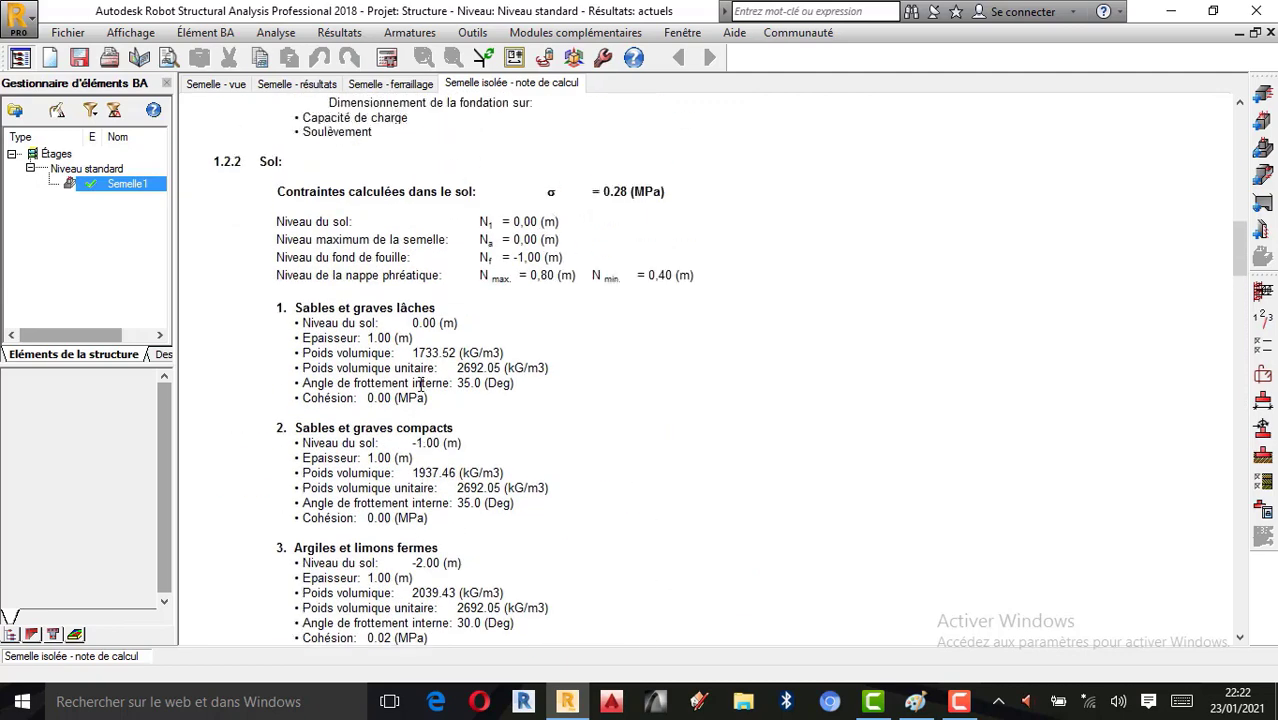
scroll(420, 383, "up", 6)
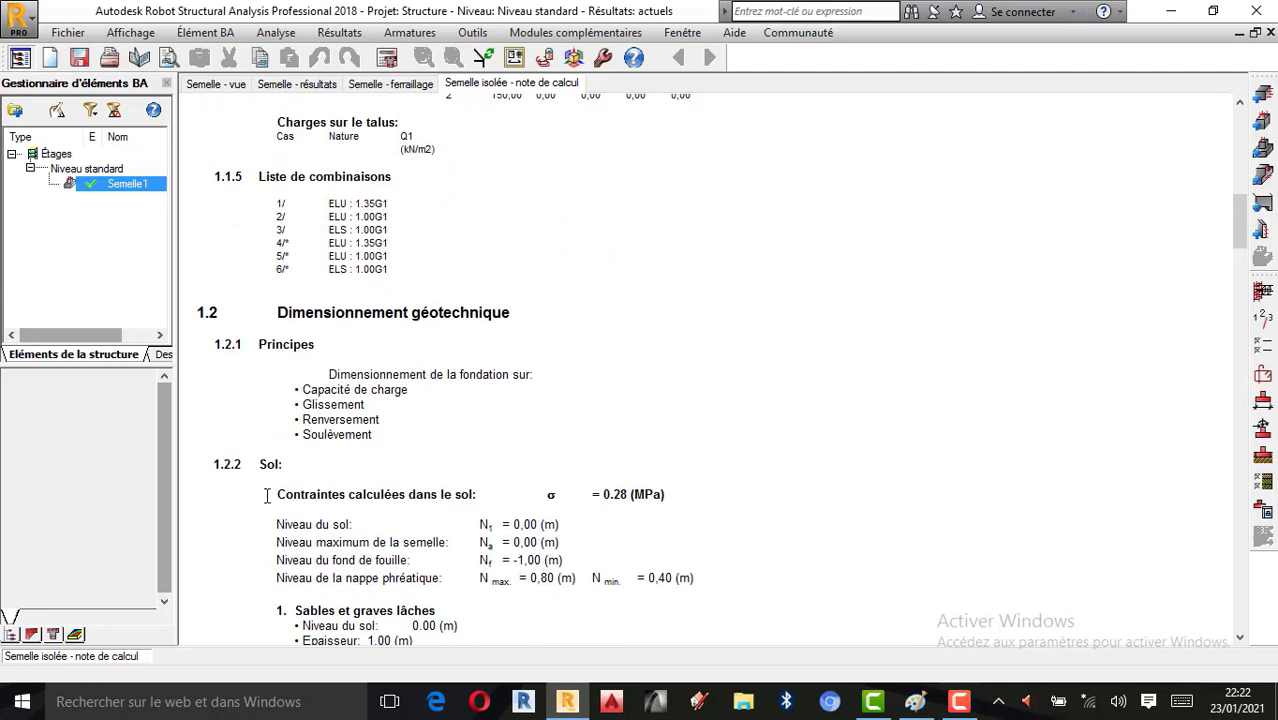
Highlight the calculated soil stress in section 1.2.2, and examine the soil and groundwater levels and the properties of the three soil layers.
left_click_drag(267, 496, 674, 502)
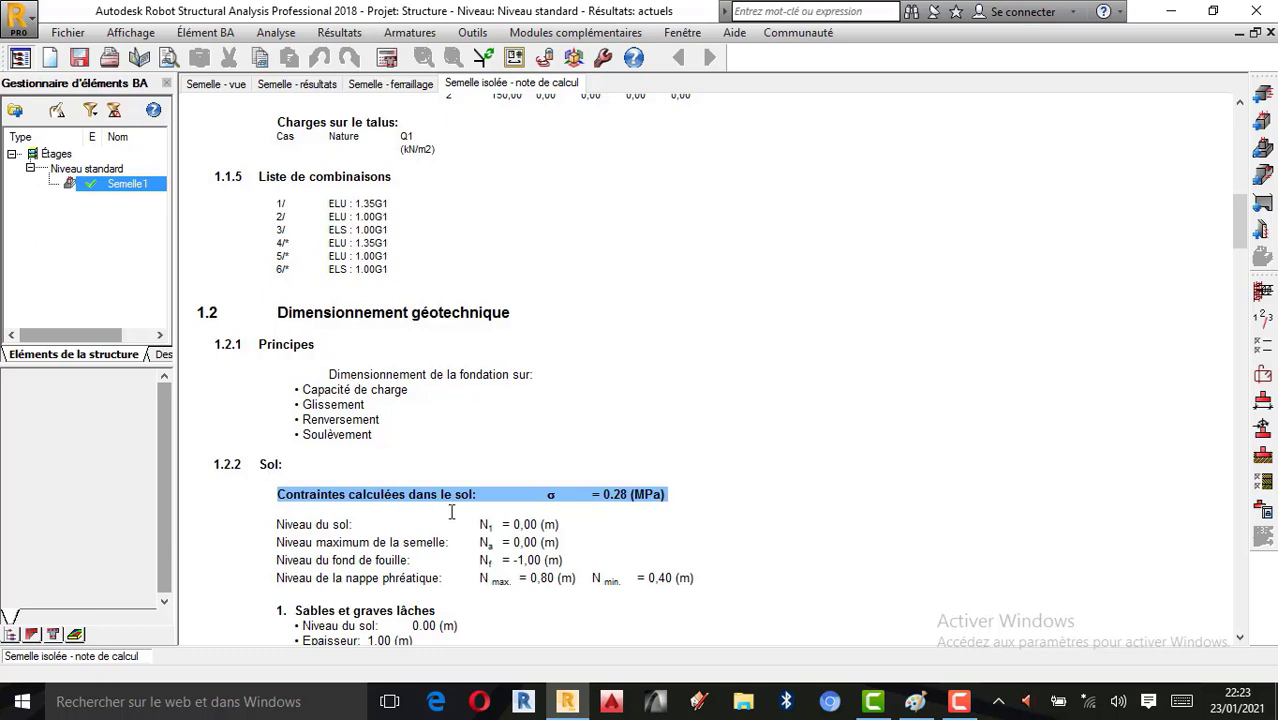
scroll(451, 512, "down", 3)
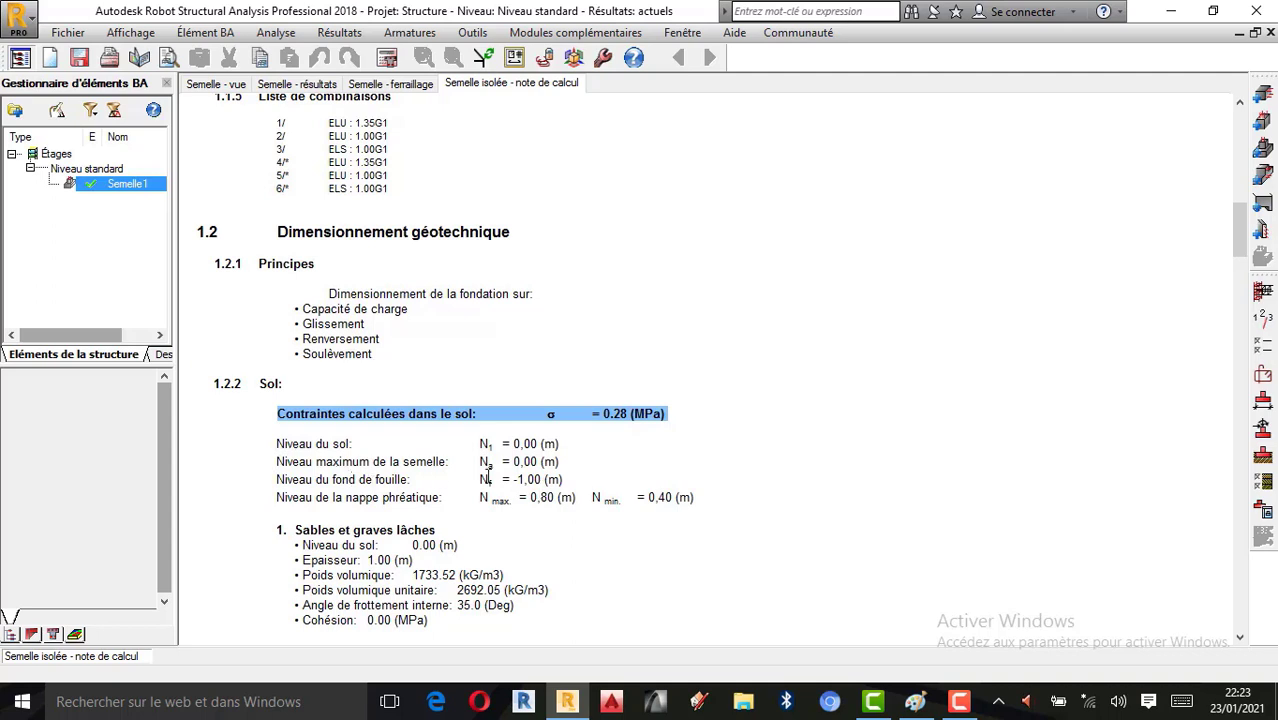
scroll(514, 474, "down", 1)
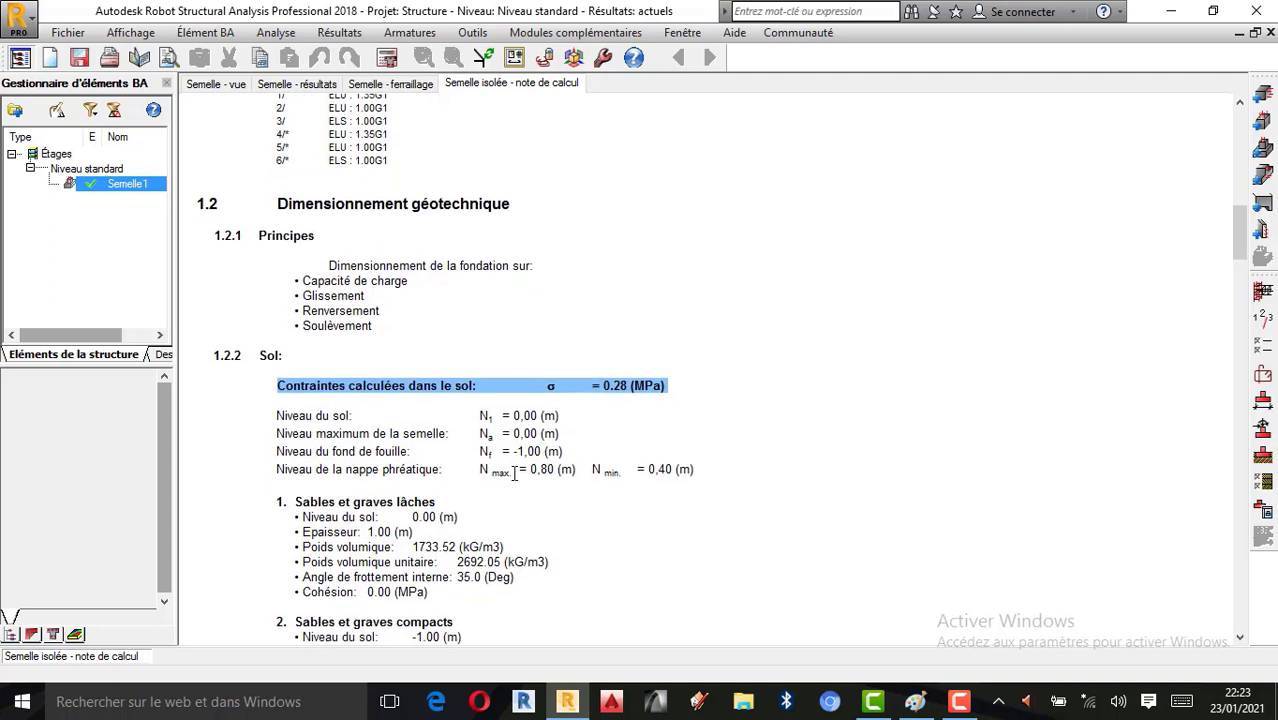
scroll(514, 474, "down", 2)
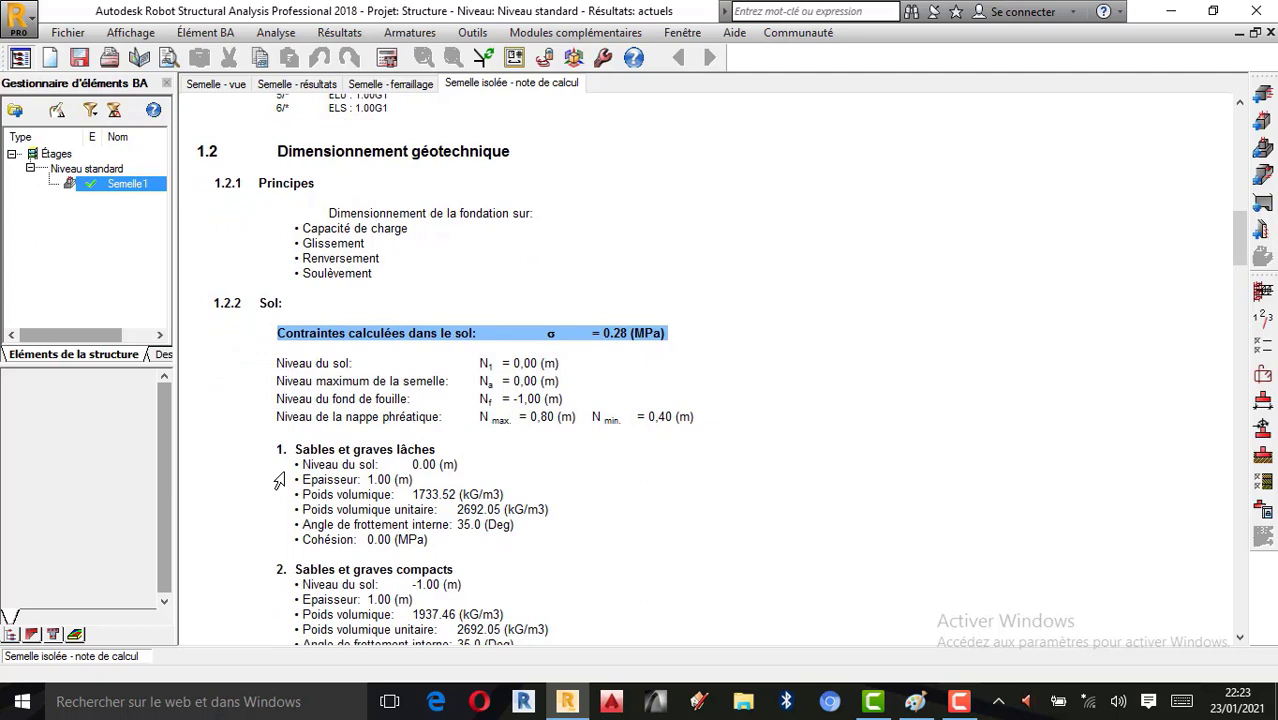
scroll(494, 537, "down", 2)
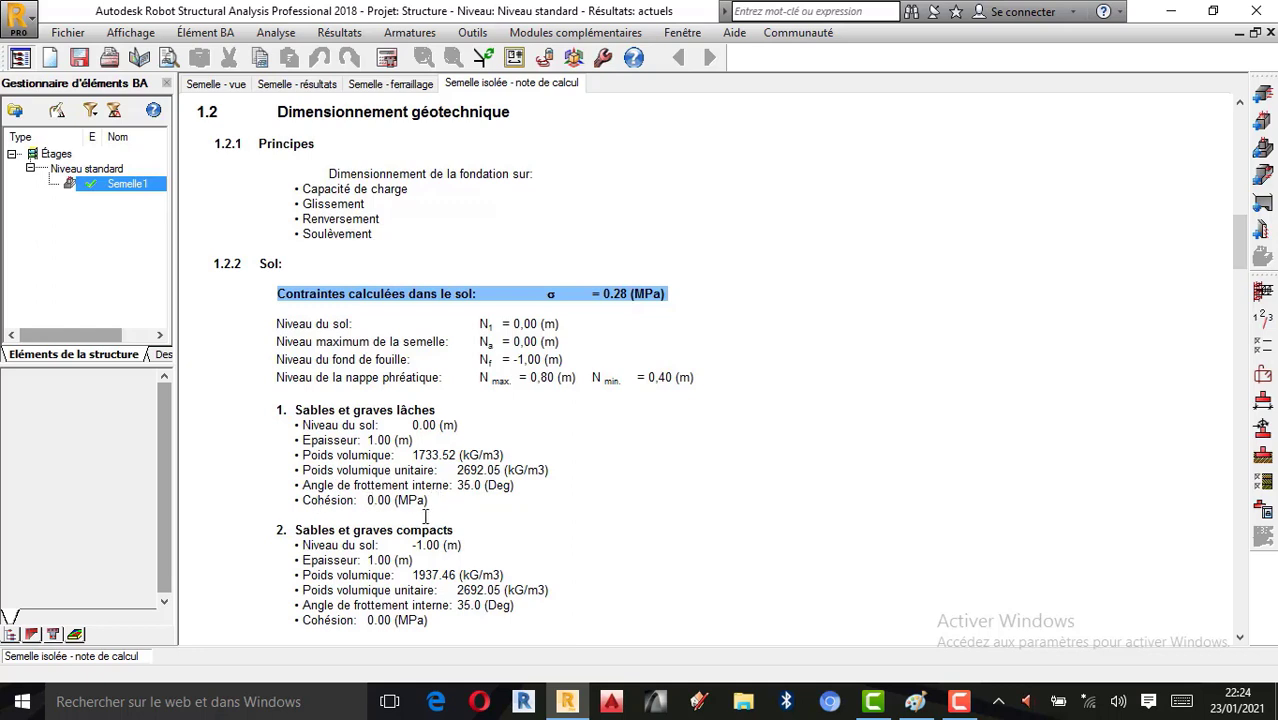
scroll(425, 515, "down", 1)
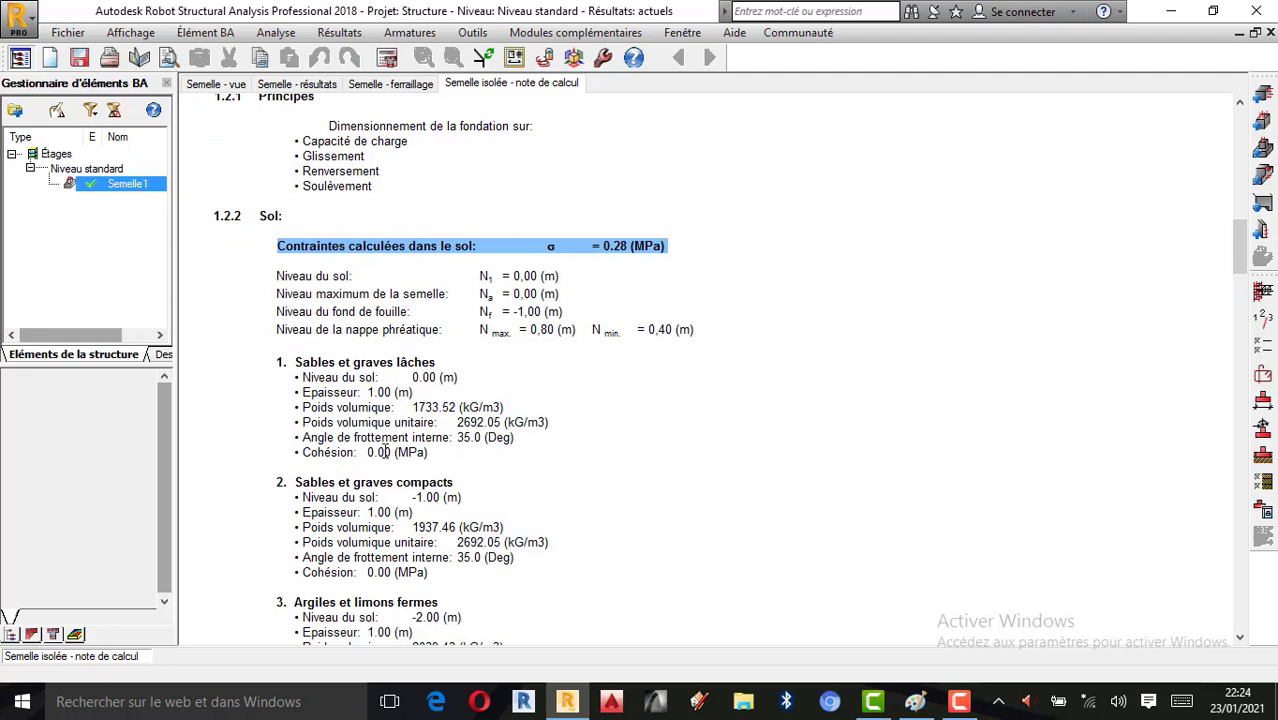
scroll(409, 444, "down", 2)
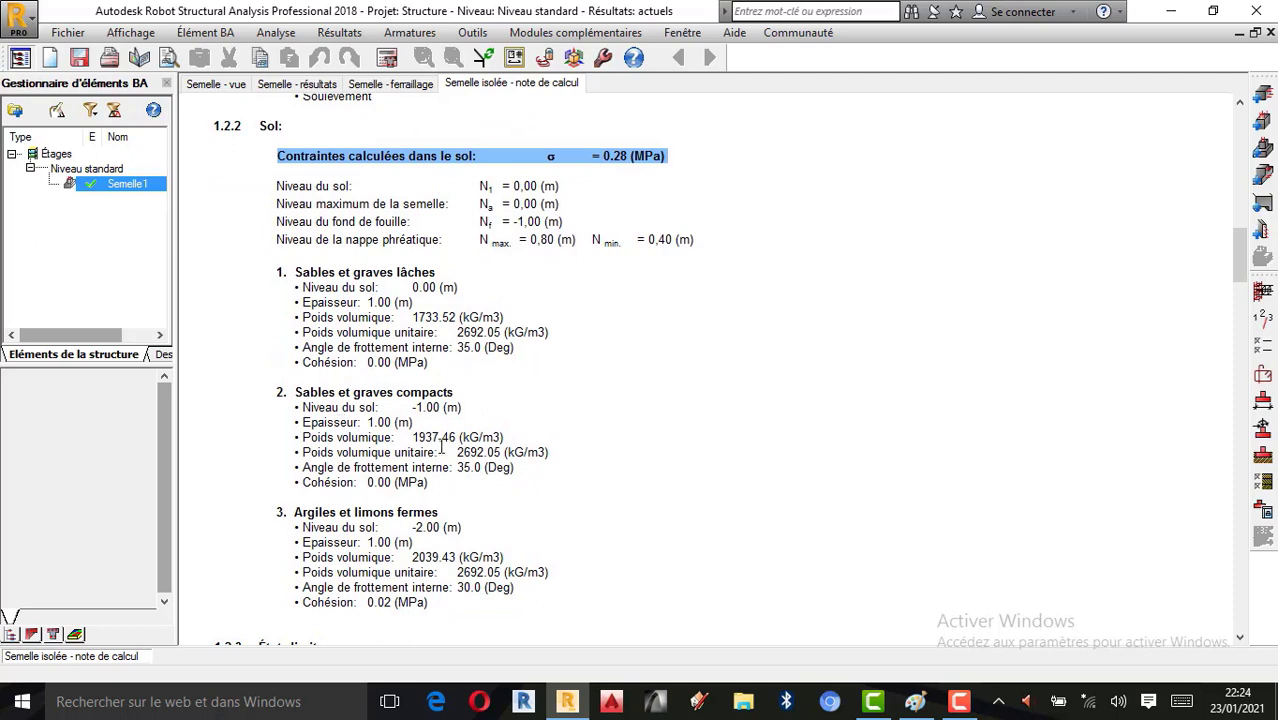
scroll(371, 492, "down", 1)
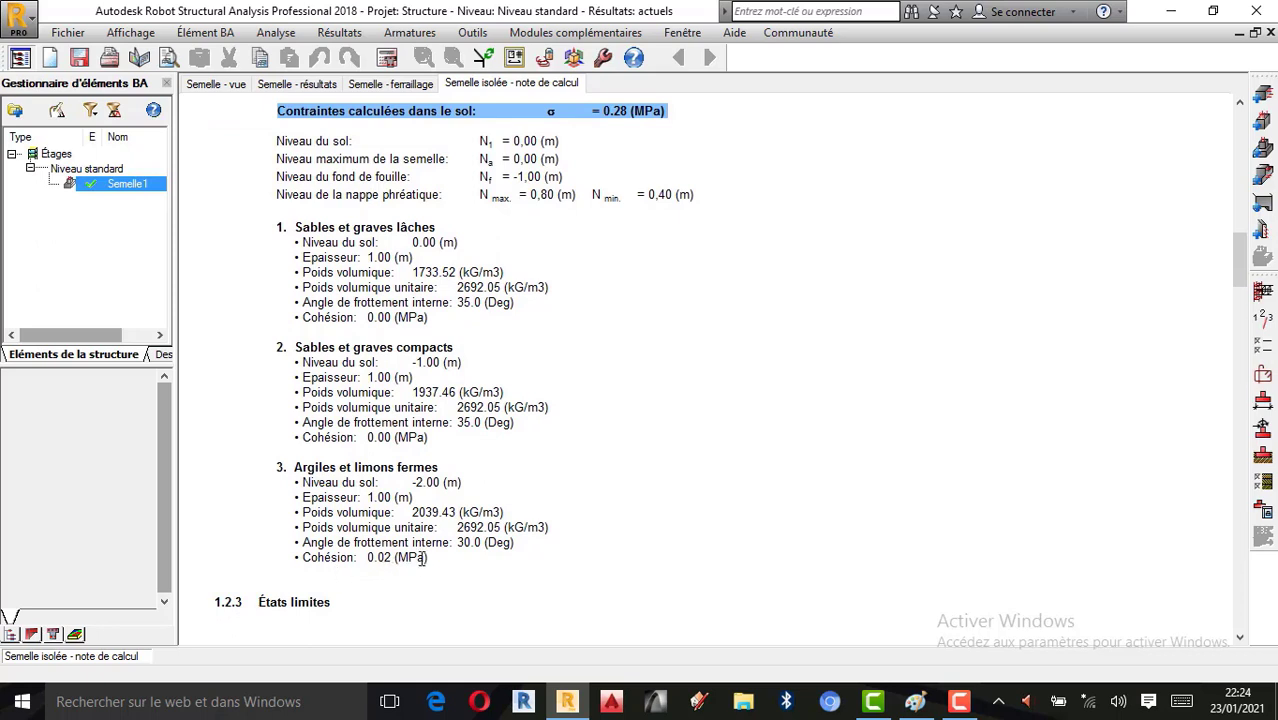
Skim the start of the note's limit states section, then go back to the basic data and geometry in section 1.1.
scroll(421, 558, "down", 4)
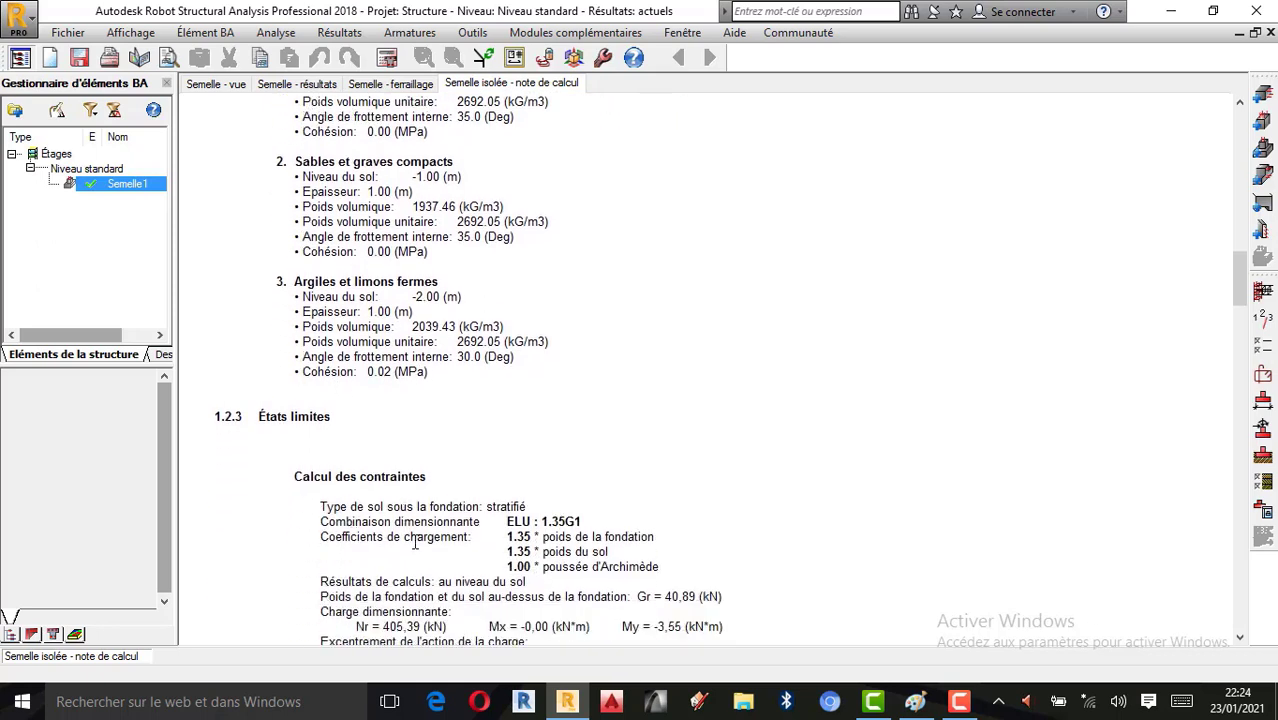
scroll(451, 434, "up", 20)
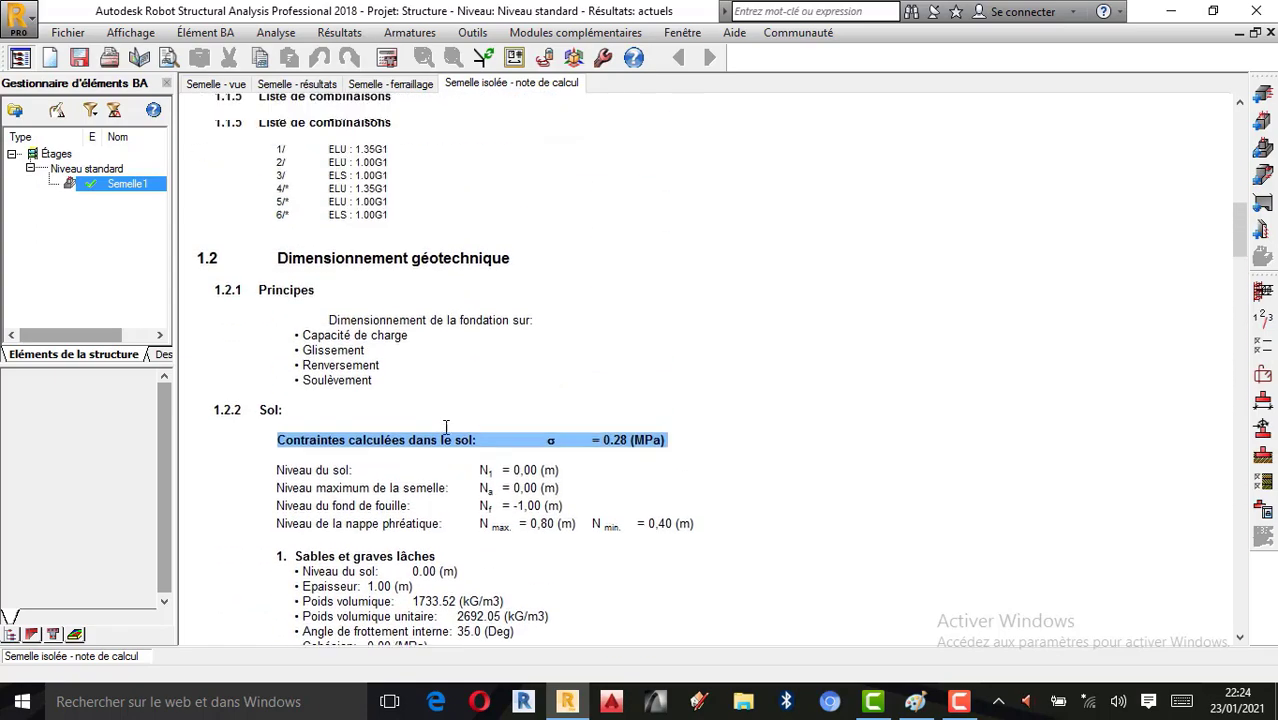
scroll(445, 427, "up", 5)
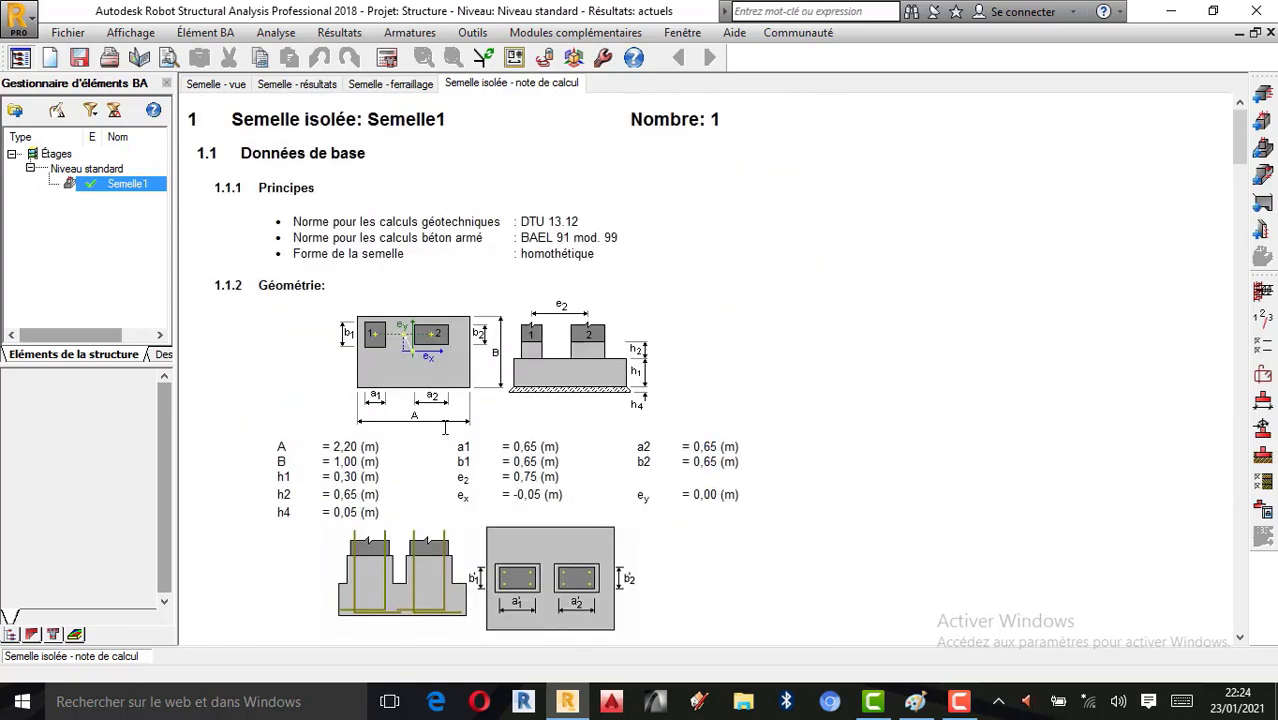
Show only the graphic reinforcement views without the bar table and selection pane, and examine the footing's bars in elevation, plan and 3D.
left_click(396, 86)
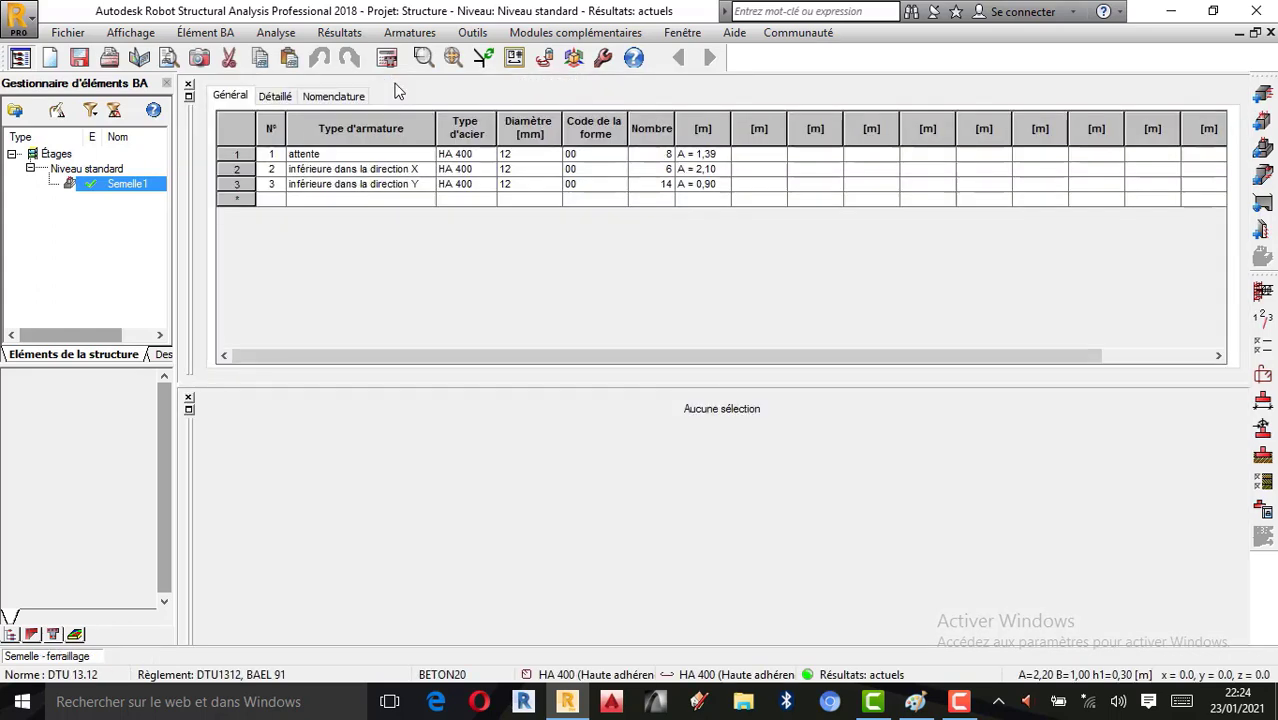
left_click(188, 86)
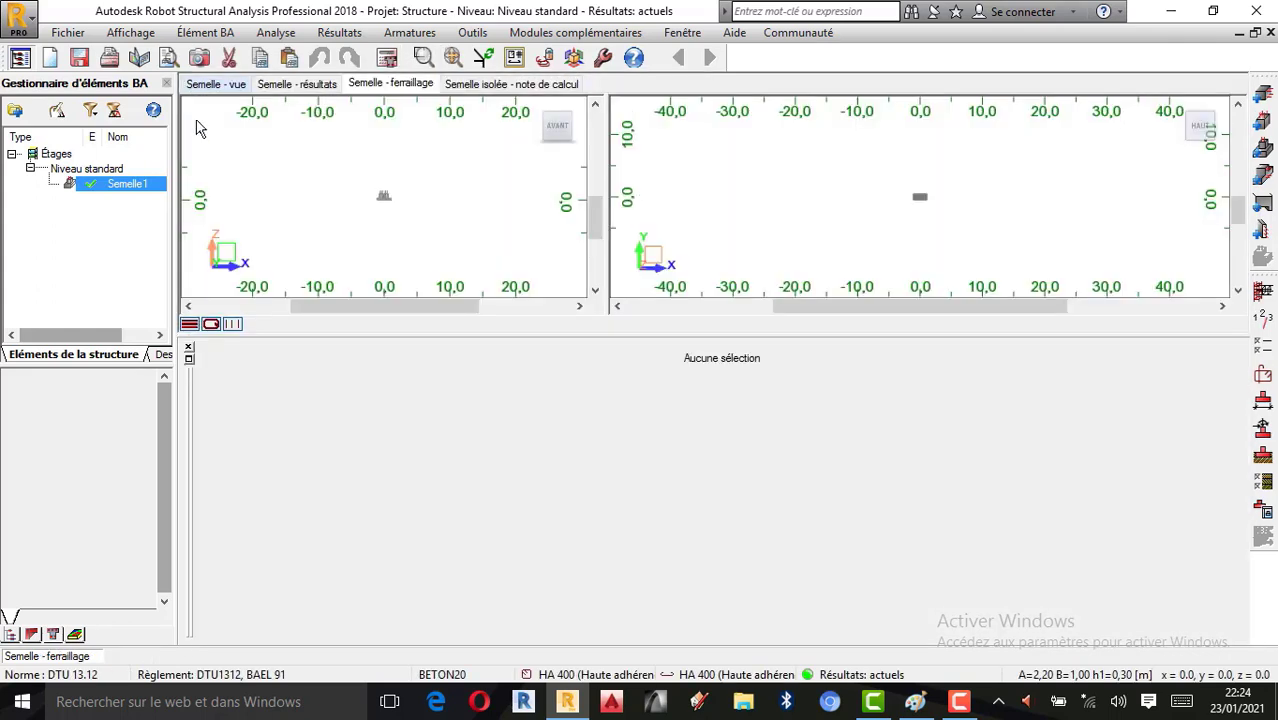
left_click(188, 352)
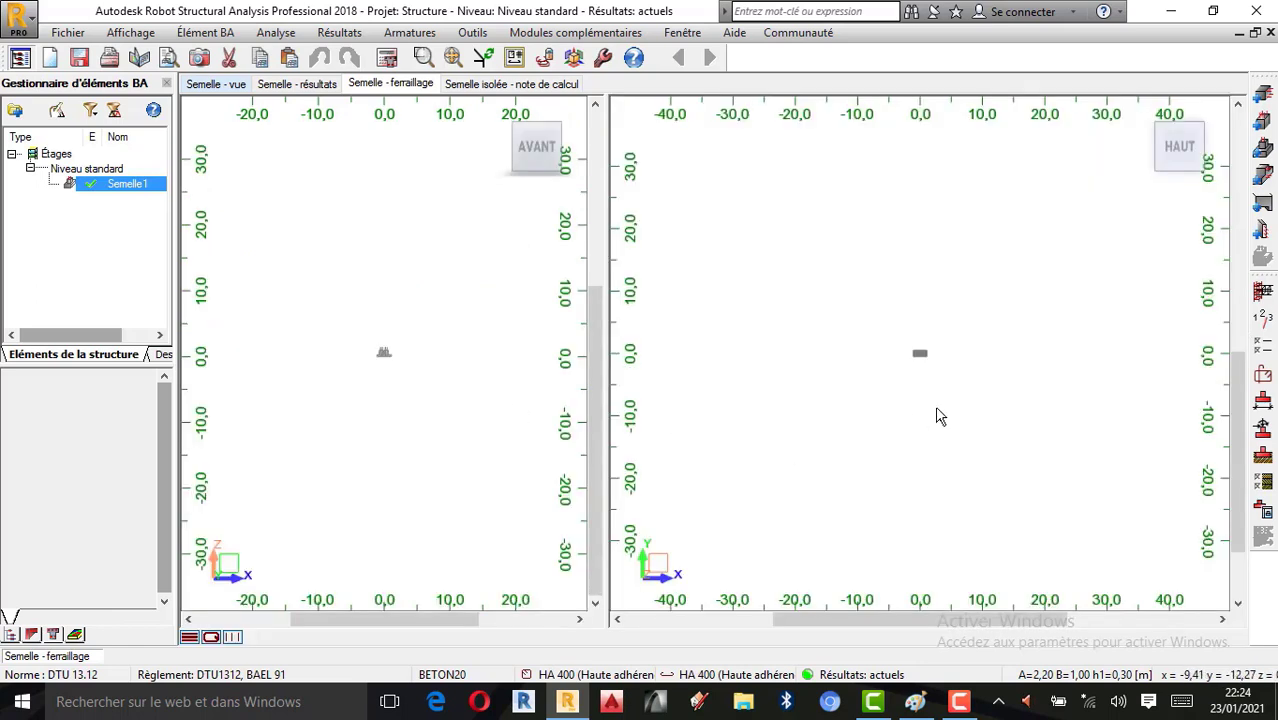
scroll(838, 371, "up", 5)
scroll(797, 330, "up", 3)
scroll(388, 370, "up", 10)
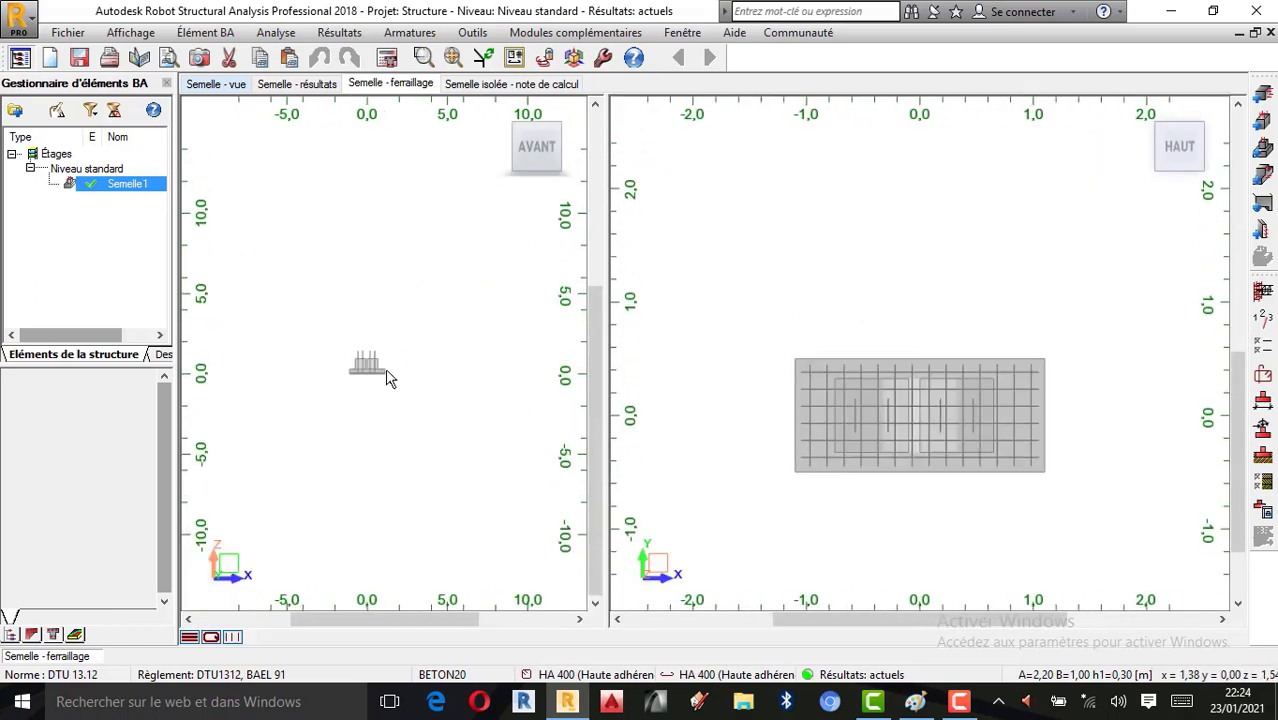
scroll(995, 503, "up", 2)
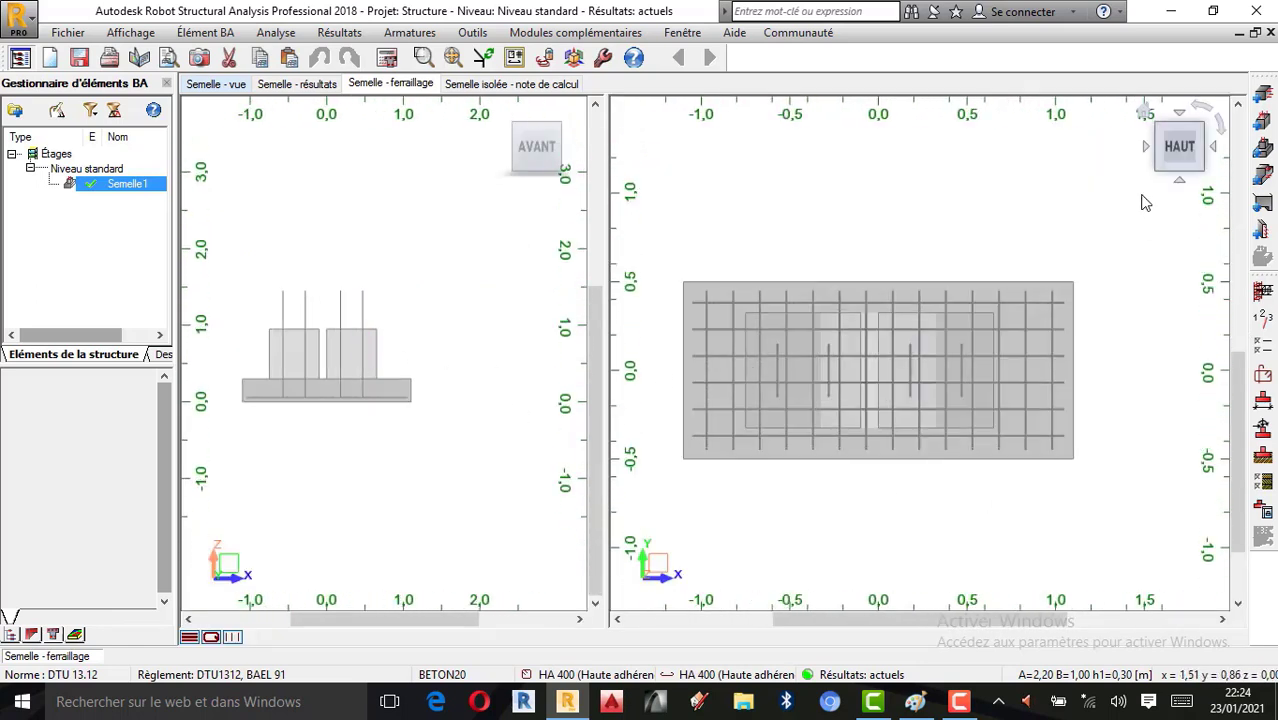
left_click(1144, 112)
scroll(957, 474, "up", 5)
scroll(990, 368, "down", 4)
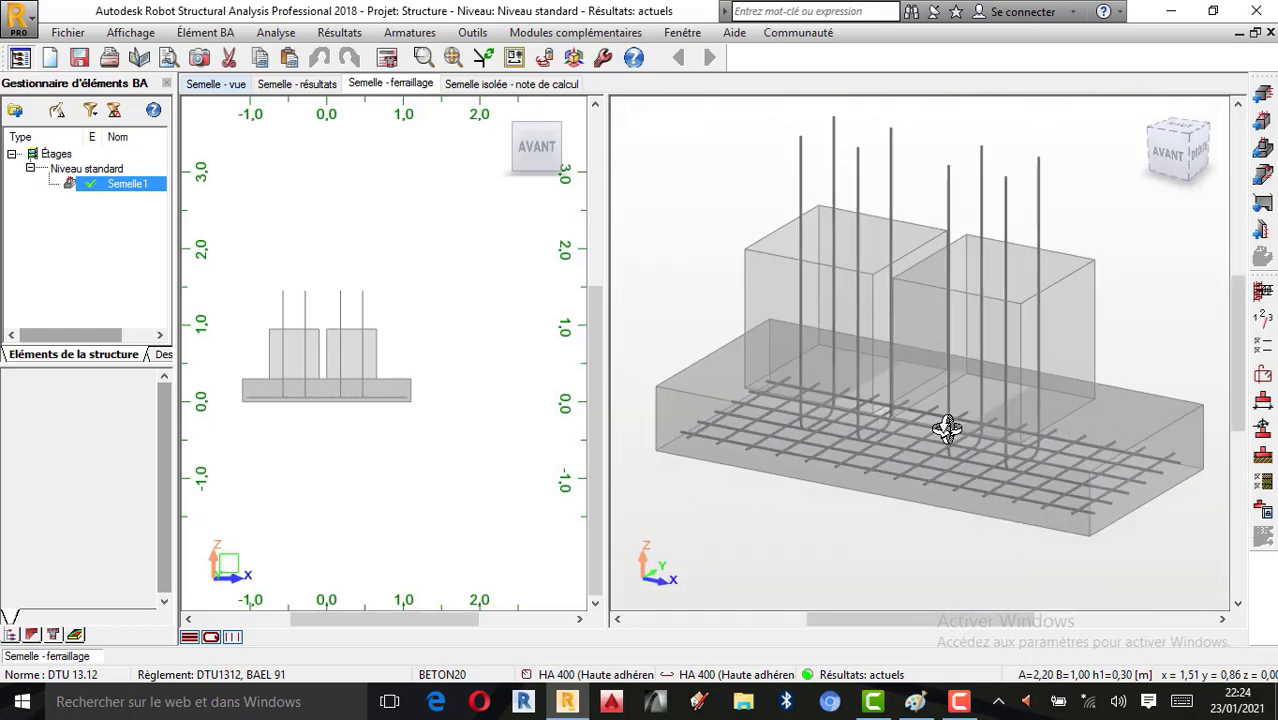
scroll(962, 470, "up", 3)
scroll(967, 468, "down", 2)
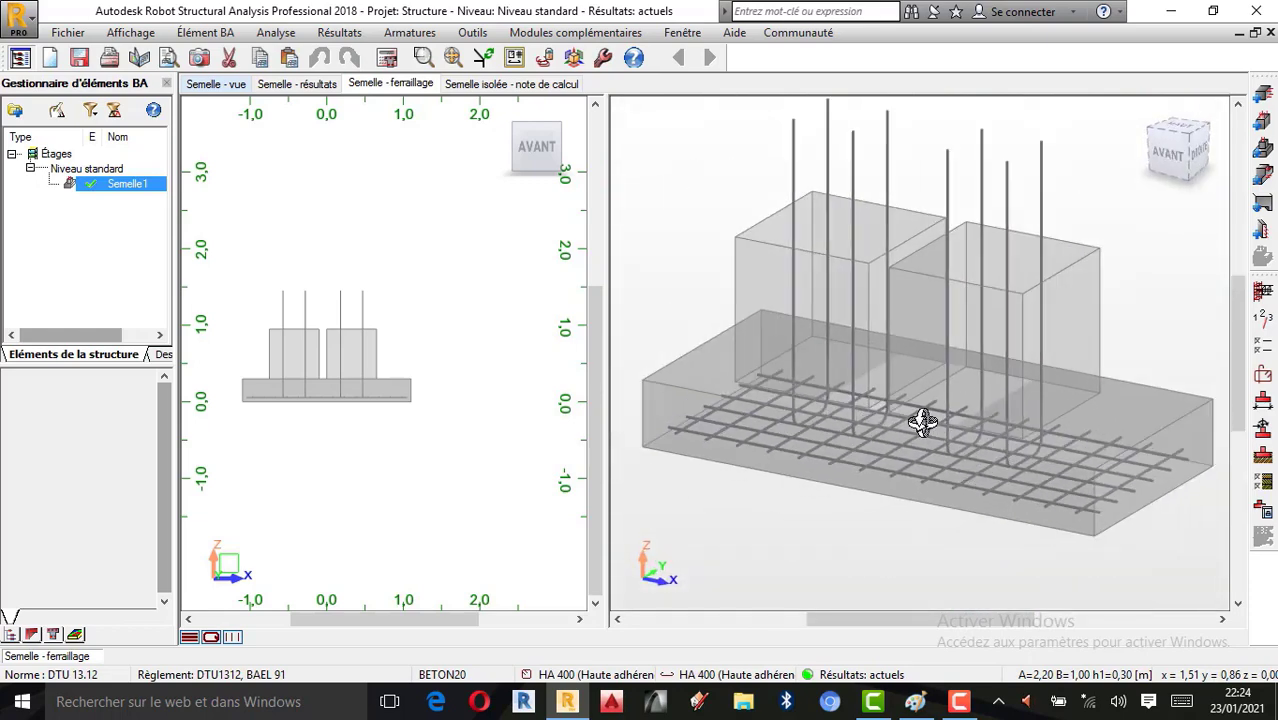
Set both the left and right hooks of the main bars to -90° in the reinforcement pattern's bar shapes.
left_click(1267, 374)
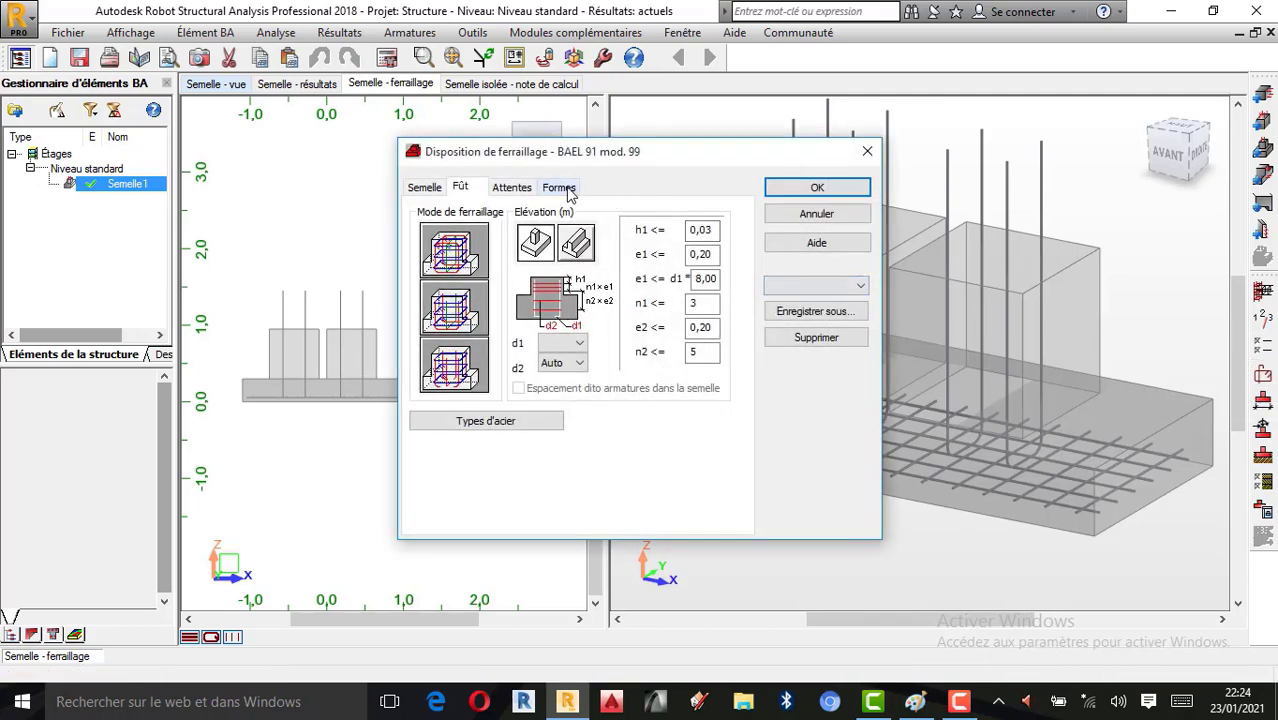
left_click(566, 190)
left_click(580, 392)
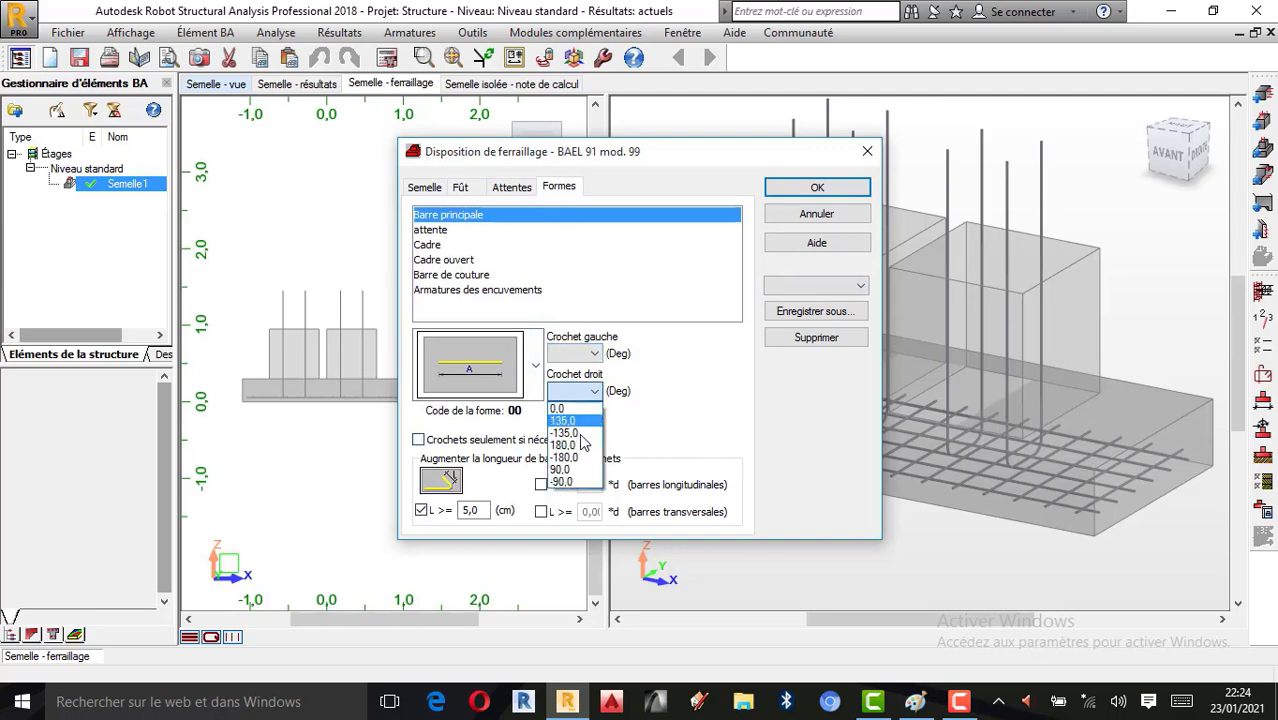
left_click(566, 433)
left_click(580, 353)
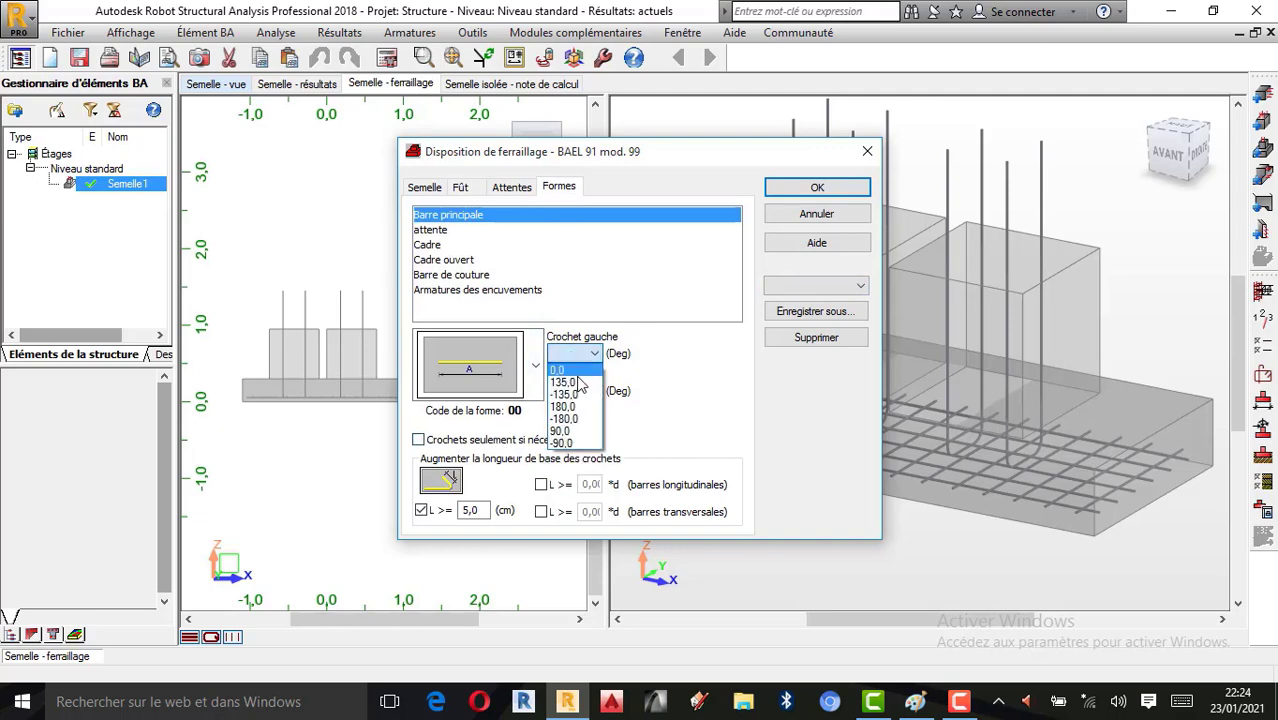
left_click(566, 443)
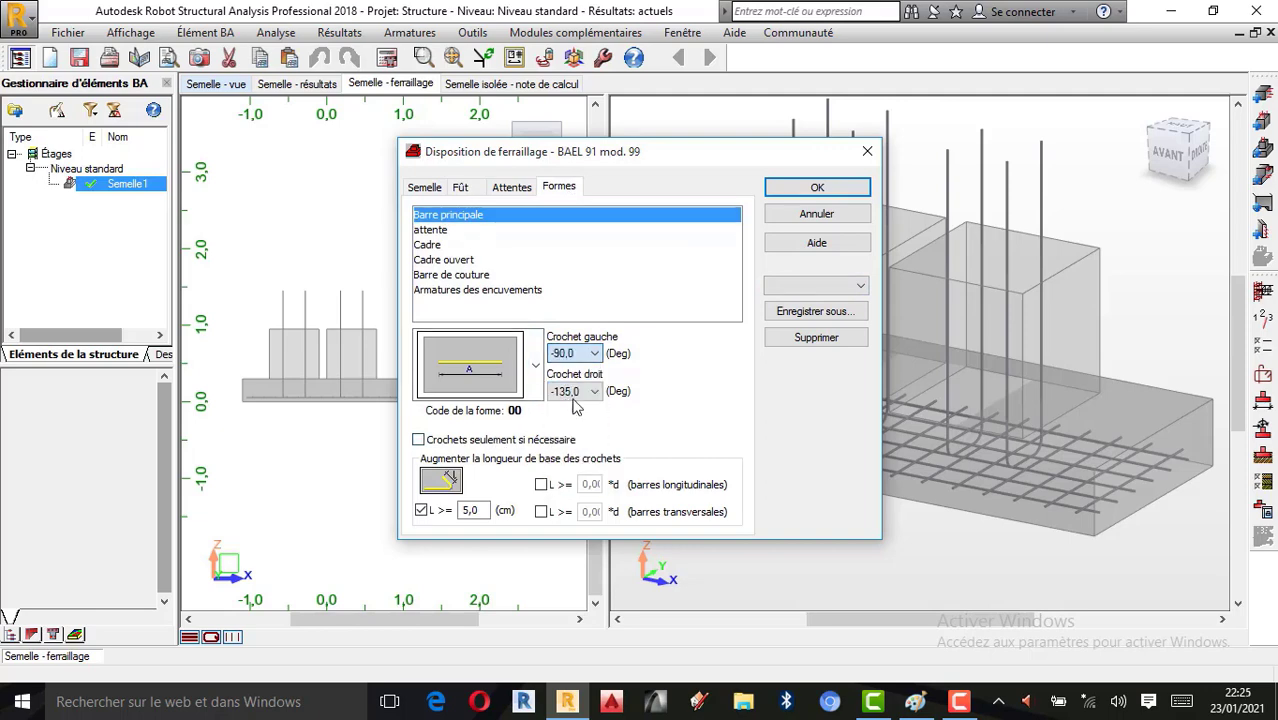
left_click(585, 391)
left_click(562, 482)
left_click(816, 189)
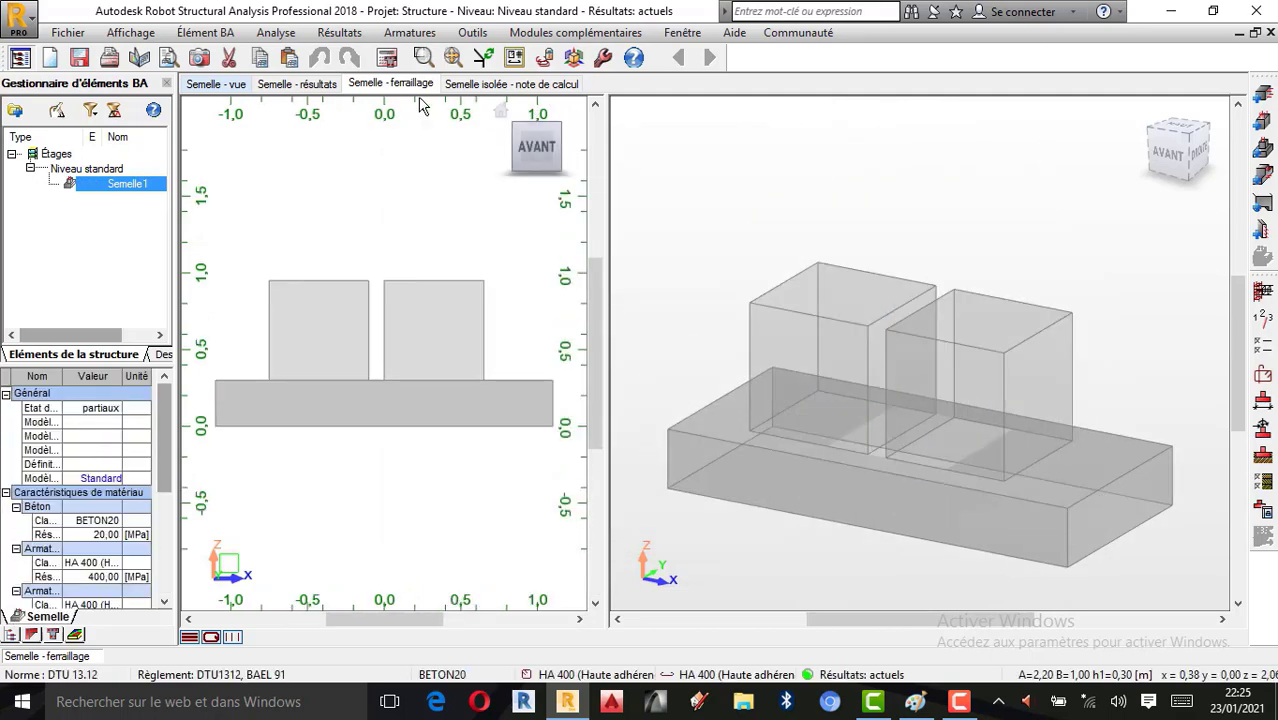
Recalculate the footing with the -90° hooks and return from the drawing to the reinforcement model.
left_click(386, 57)
left_click(710, 434)
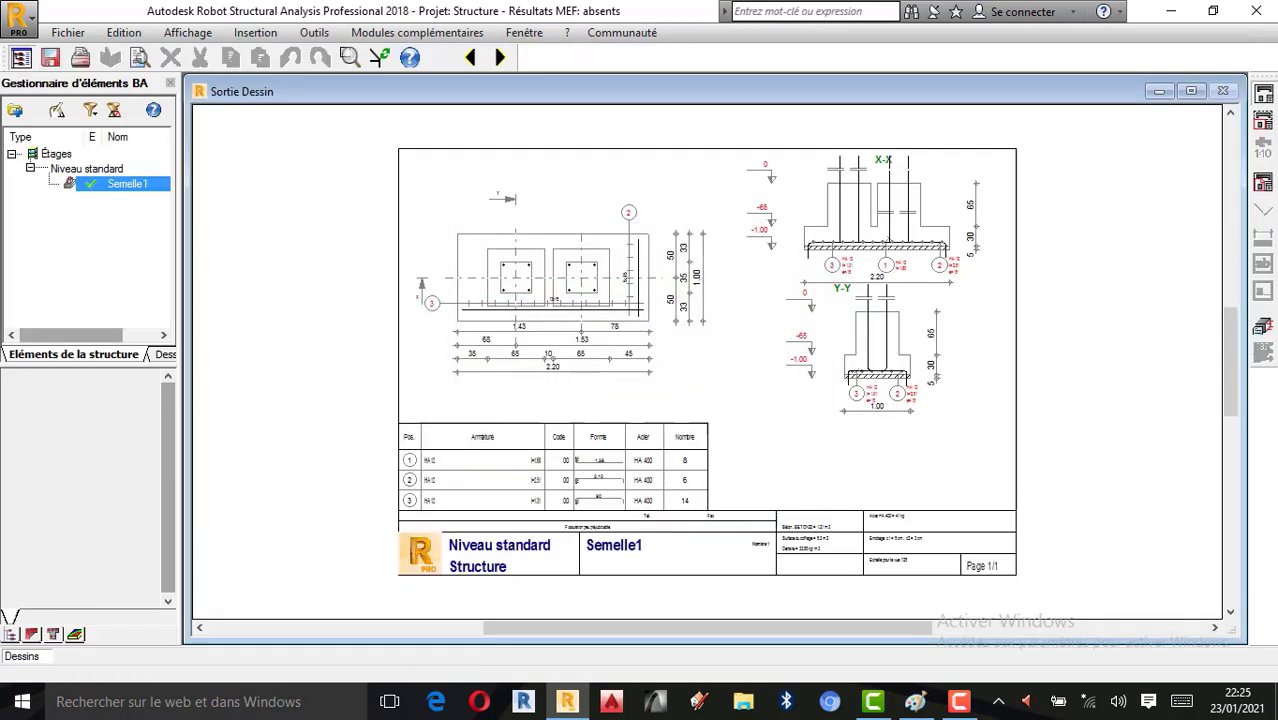
left_click(1263, 327)
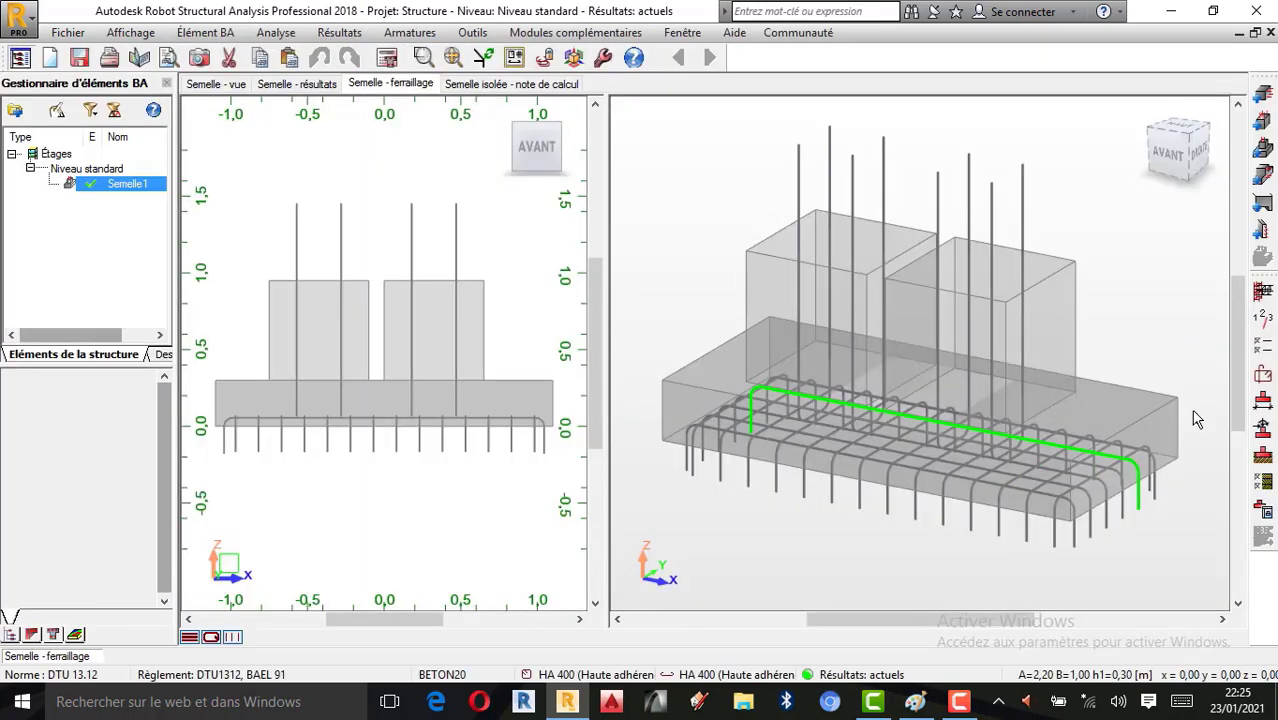
Set both the left and right hooks of the main bars to 90° in the reinforcement pattern.
left_click(1260, 385)
left_click(590, 353)
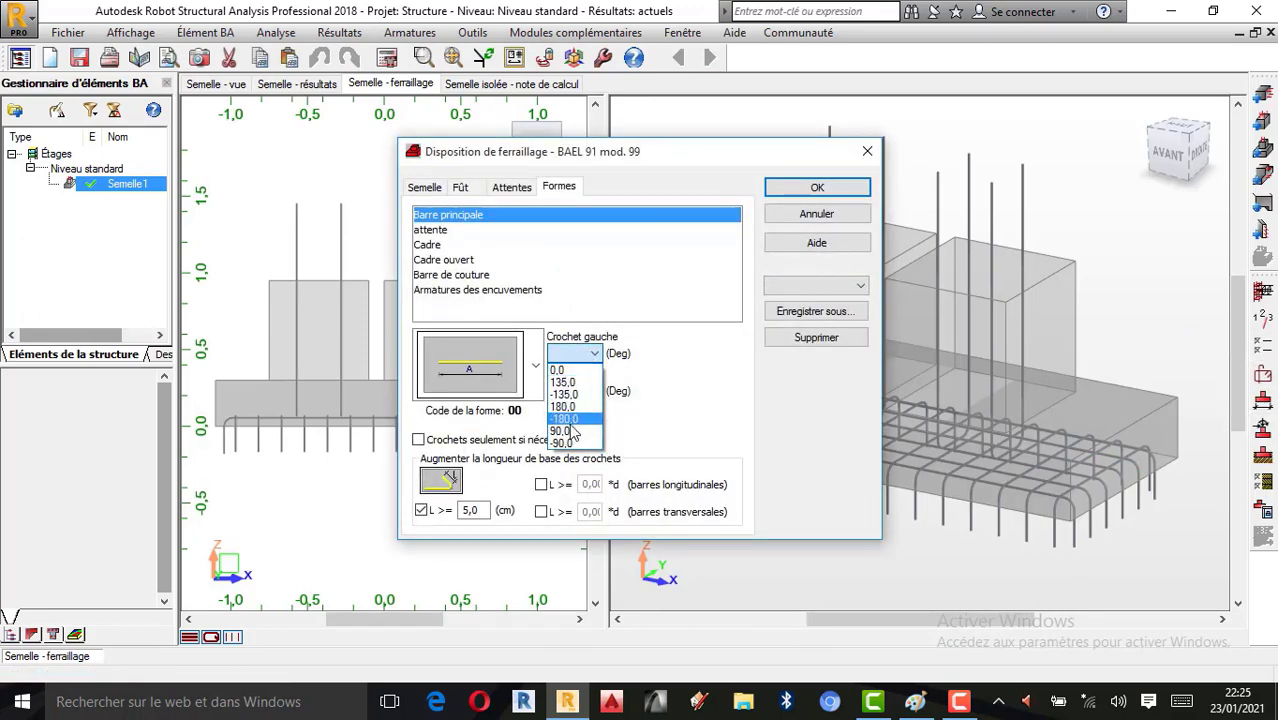
left_click(573, 432)
left_click(590, 391)
left_click(590, 468)
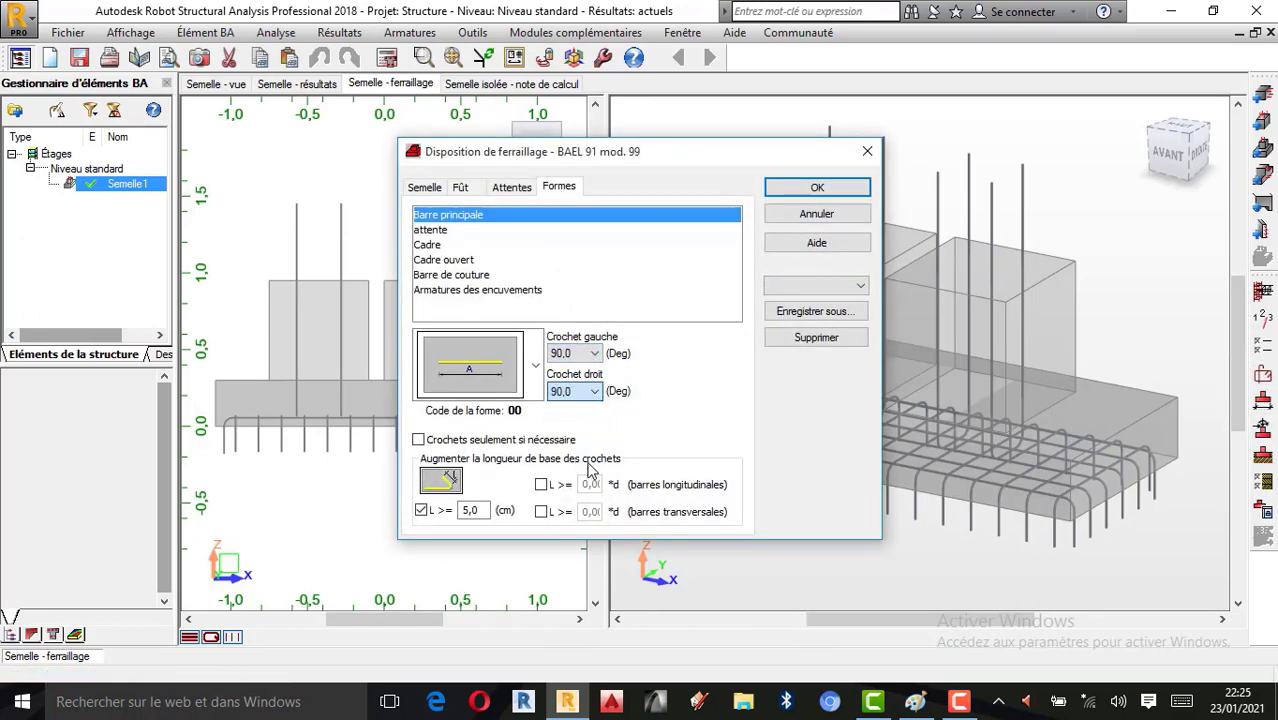
left_click(805, 188)
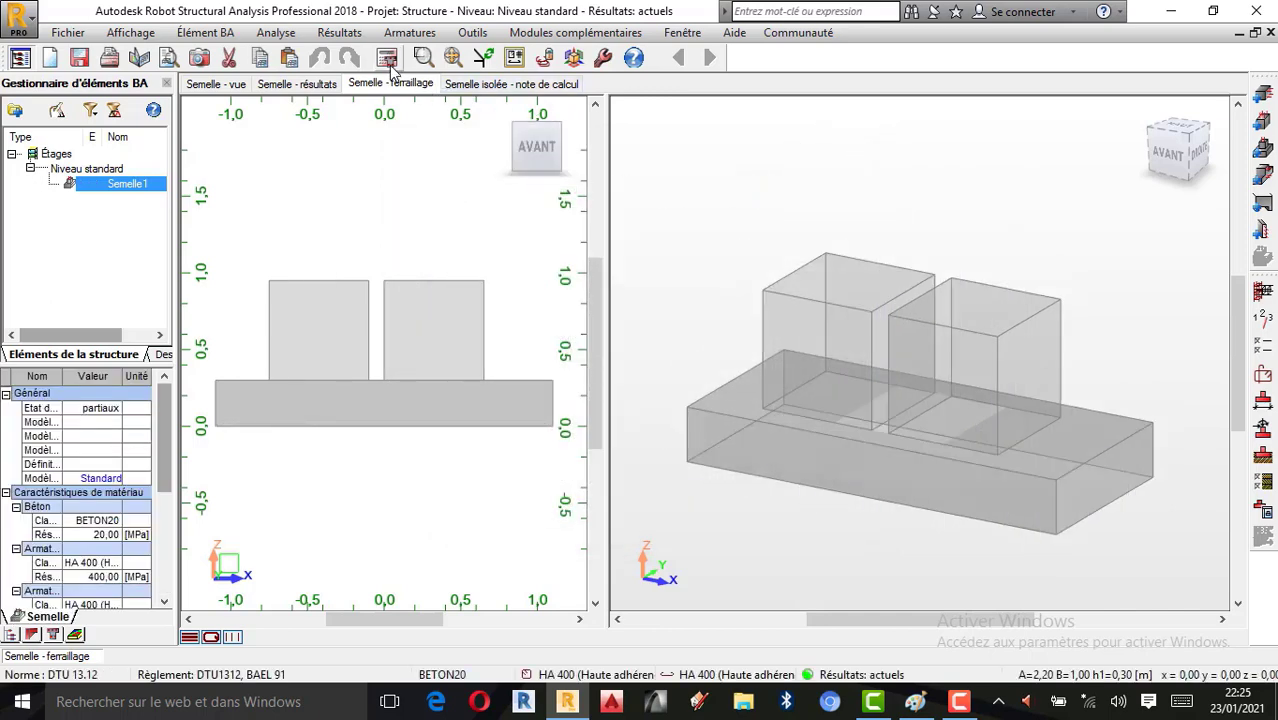
Recalculate the footing with the 90° hooks and inspect the hooked bottom bars and starter bars in the 3D reinforcement model.
left_click(388, 60)
left_click(523, 362)
left_click(706, 436)
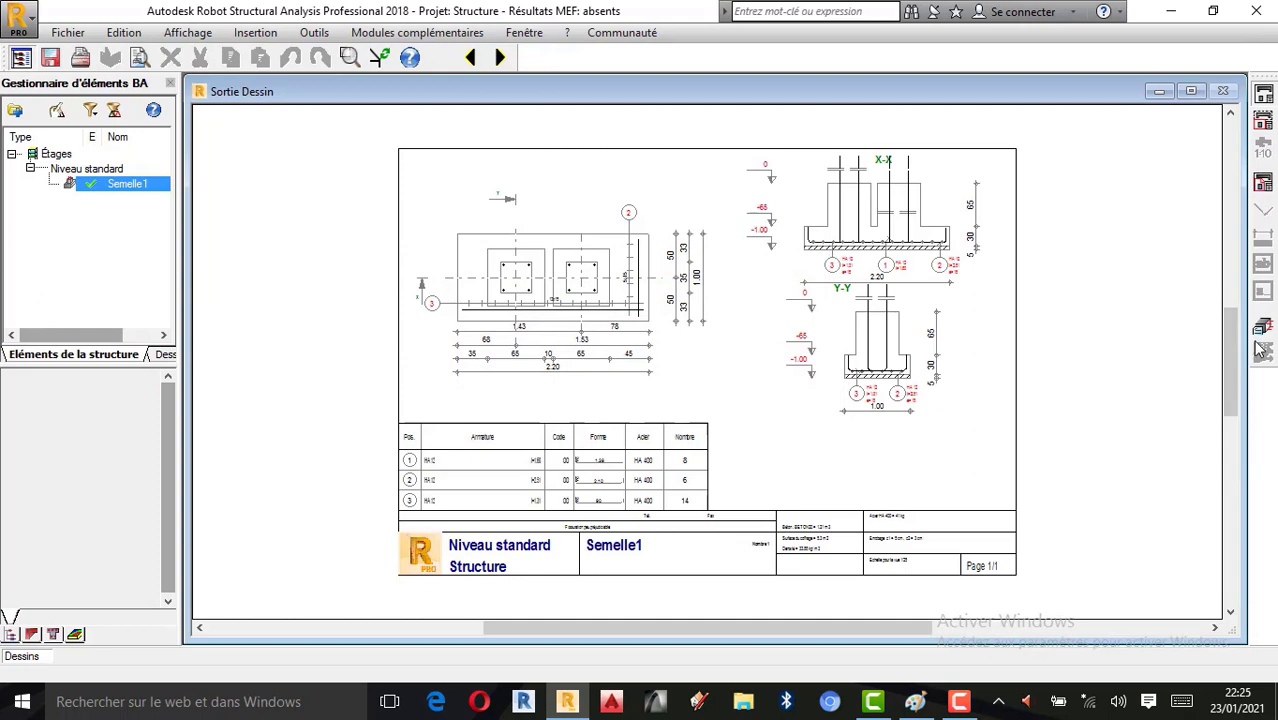
left_click(1259, 345)
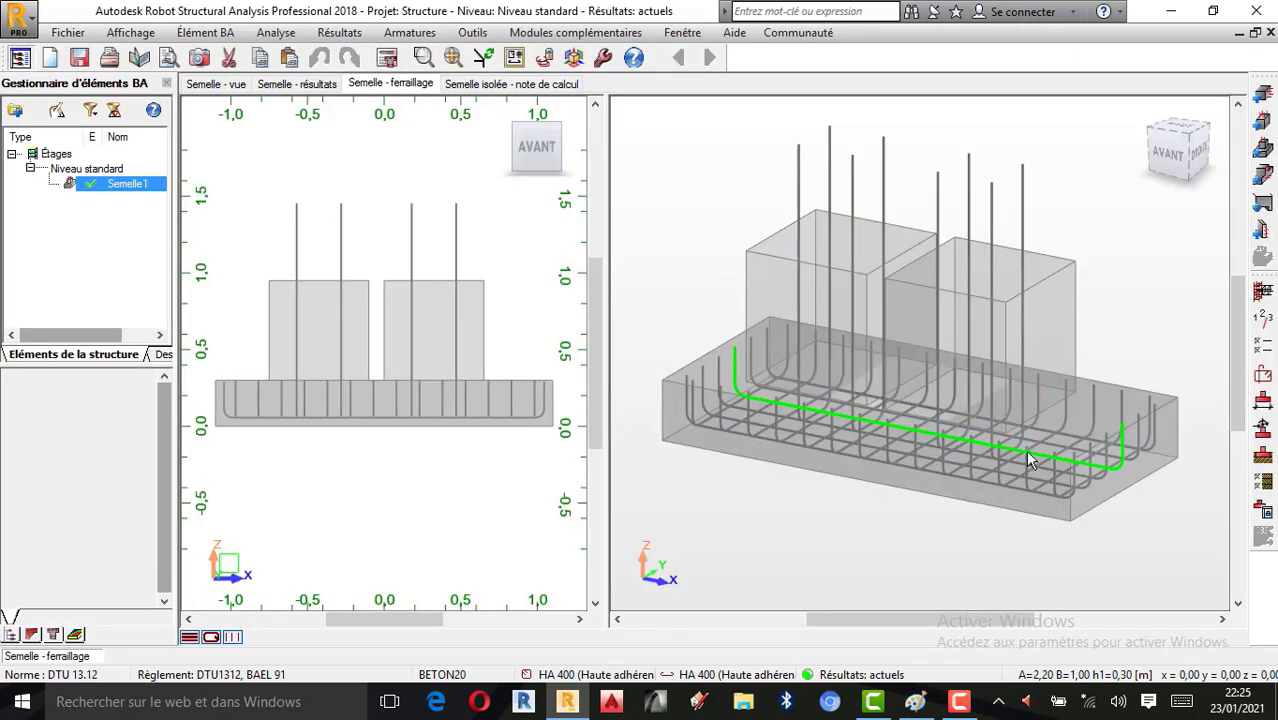
scroll(1025, 450, "up", 2)
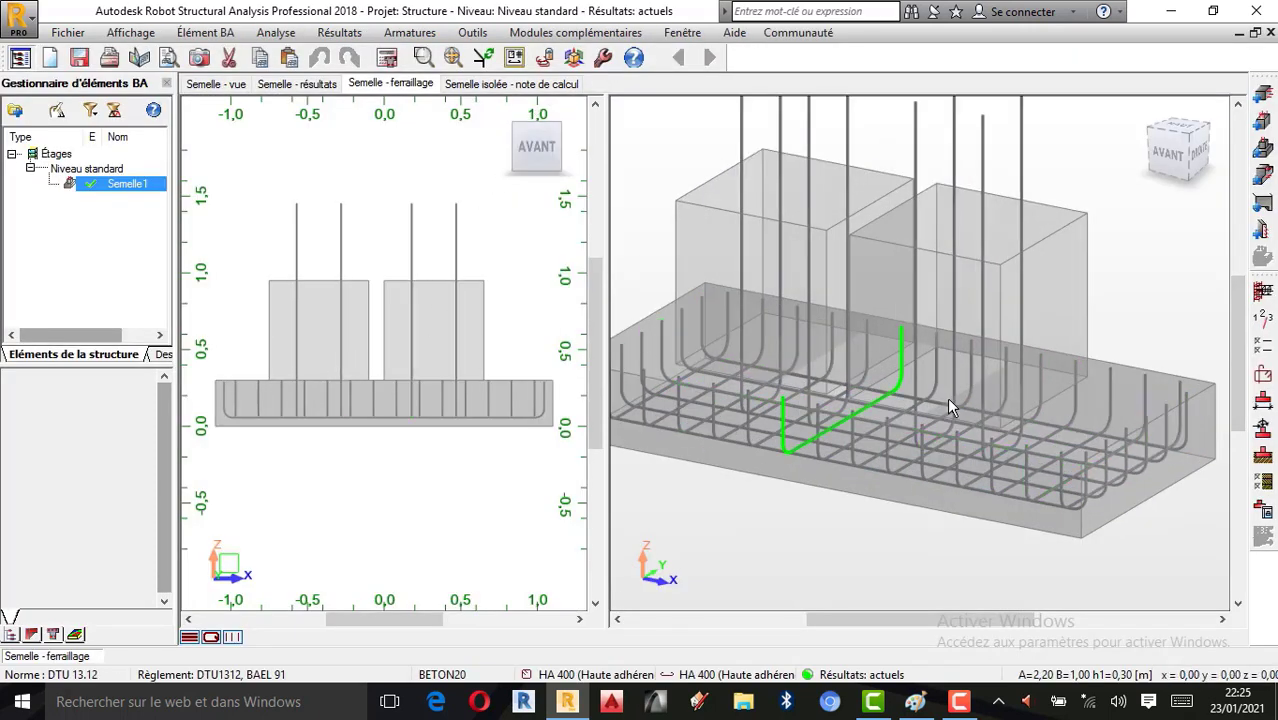
scroll(988, 474, "down", 1)
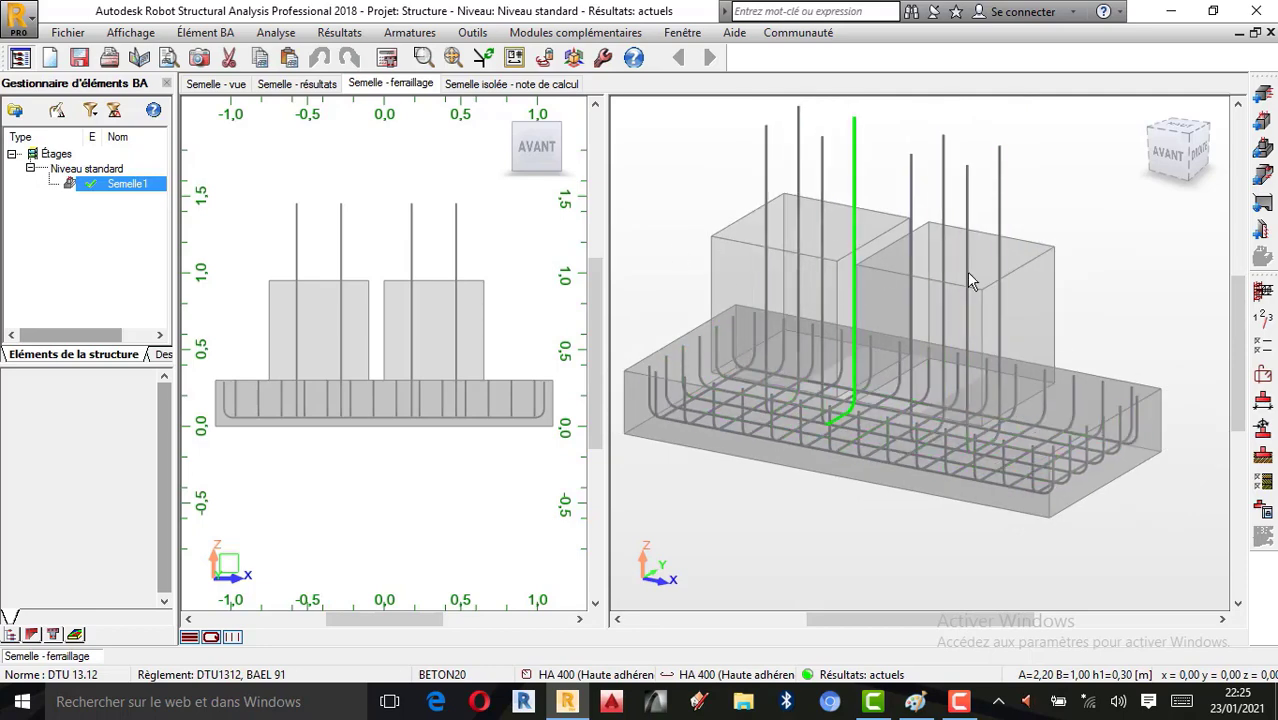
Select the second of the three pier reinforcement modes (Fût), recalculate the footing and return to the reinforcement model.
left_click(1263, 373)
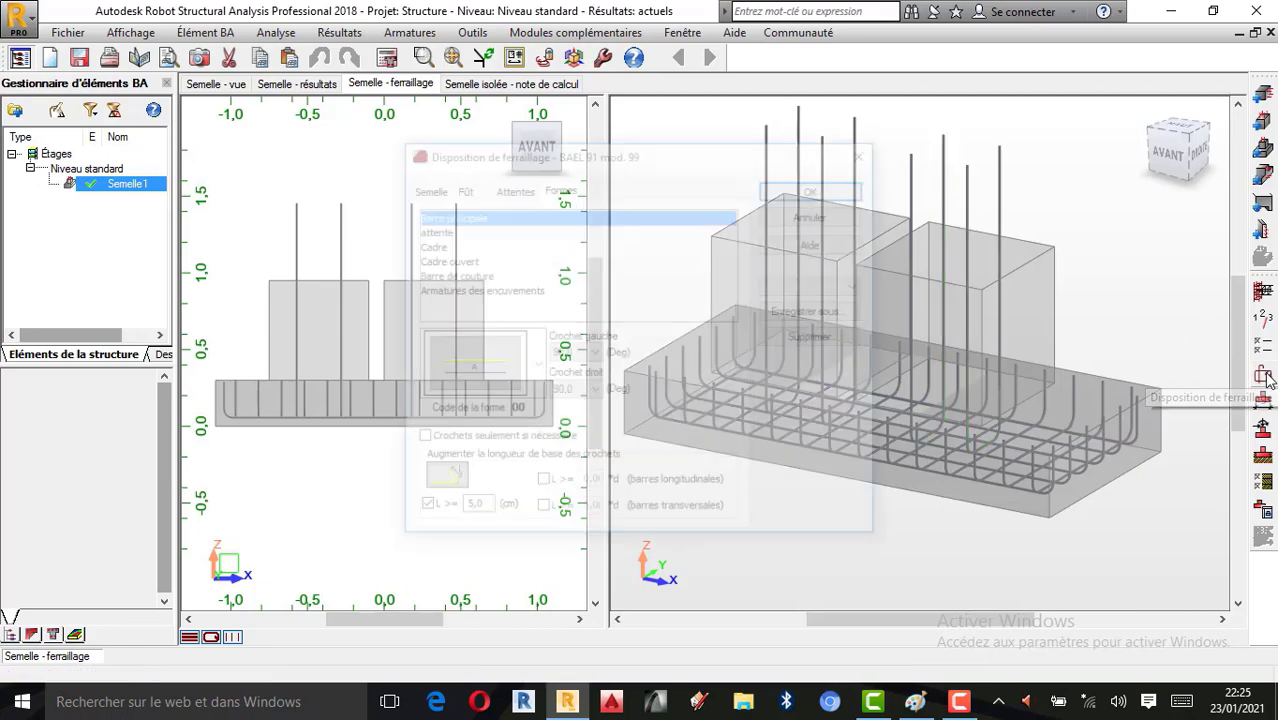
left_click(461, 187)
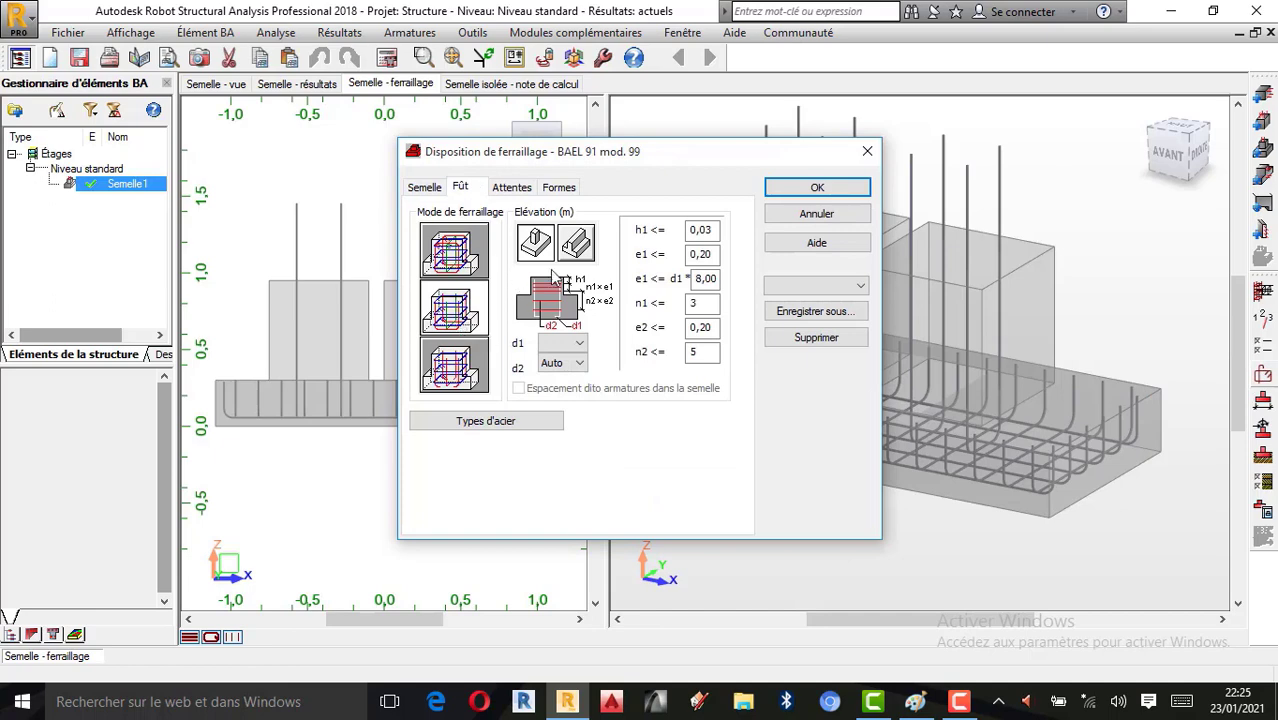
left_click(776, 187)
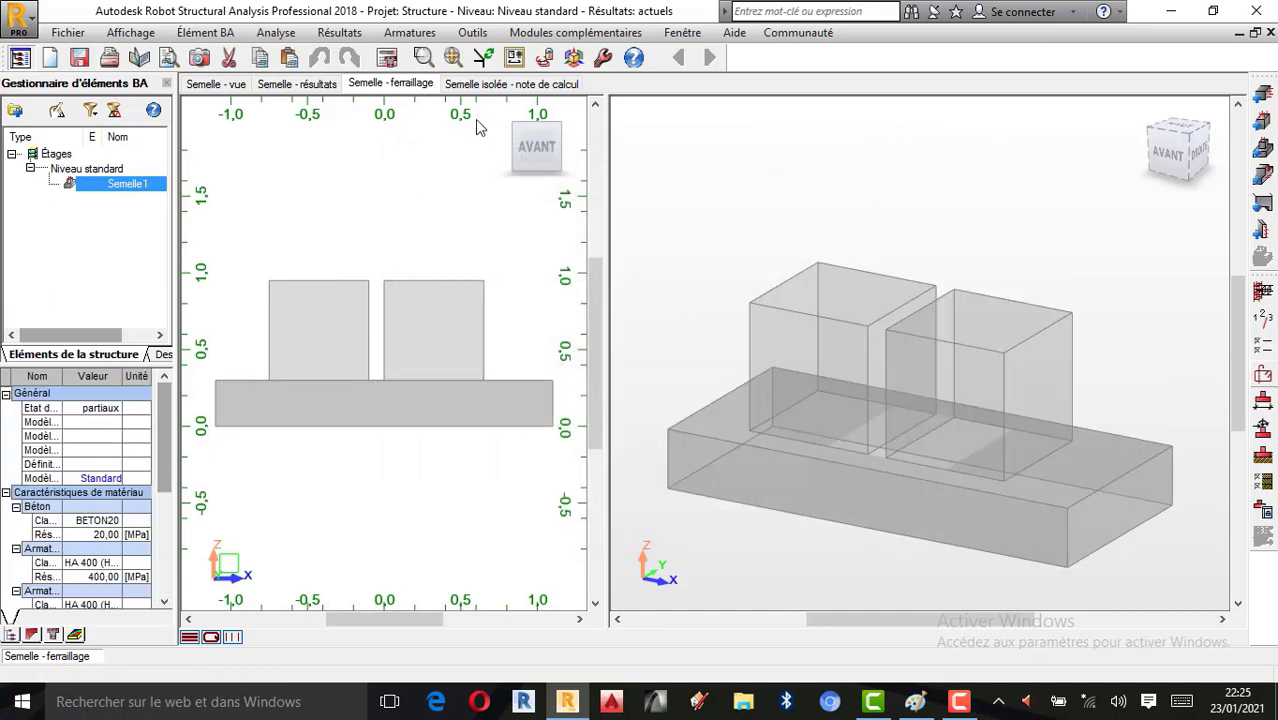
left_click(396, 60)
left_click(706, 436)
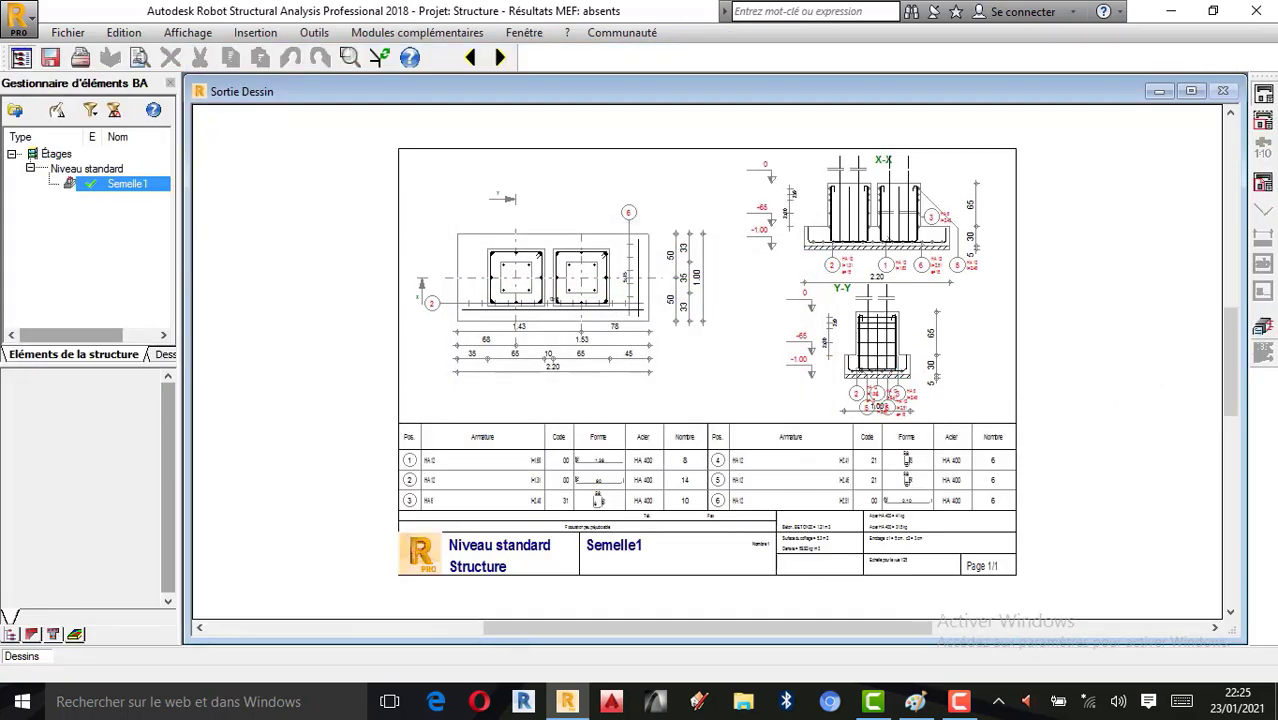
left_click(1262, 327)
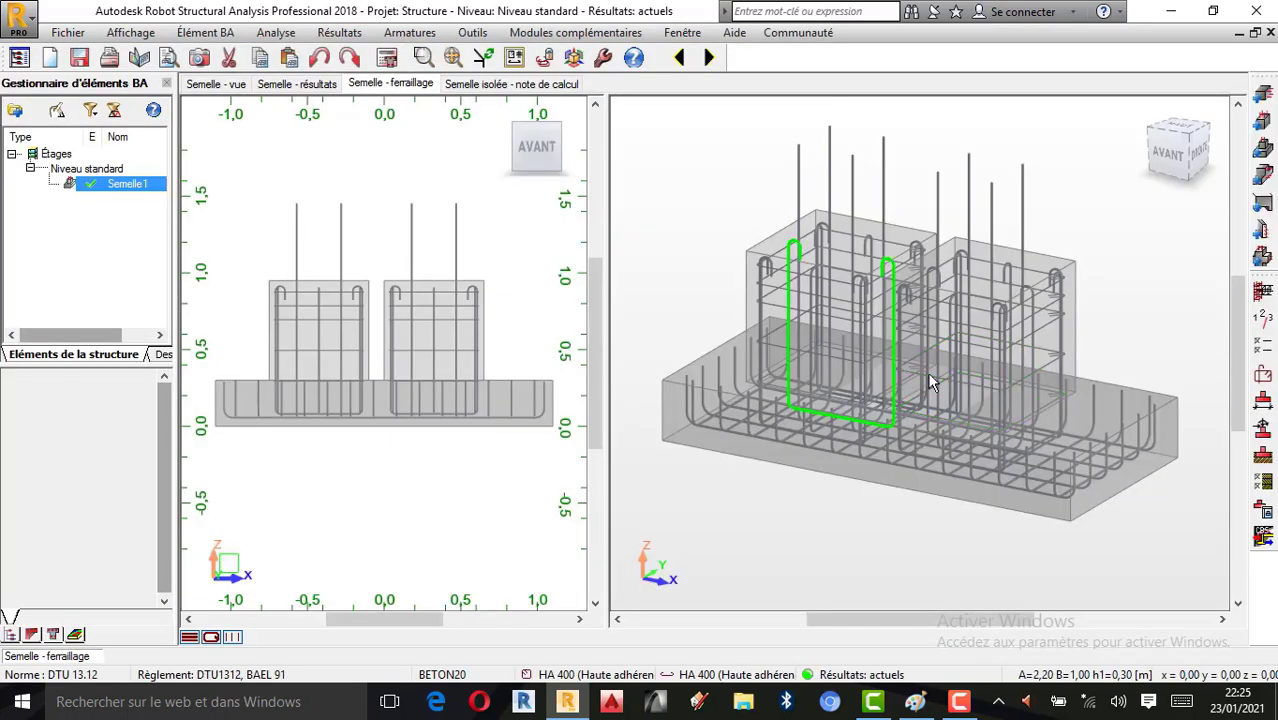
Examine the pier cages and footing bars in the 3D and elevation reinforcement views.
scroll(944, 354, "up", 1)
scroll(710, 310, "down", 1)
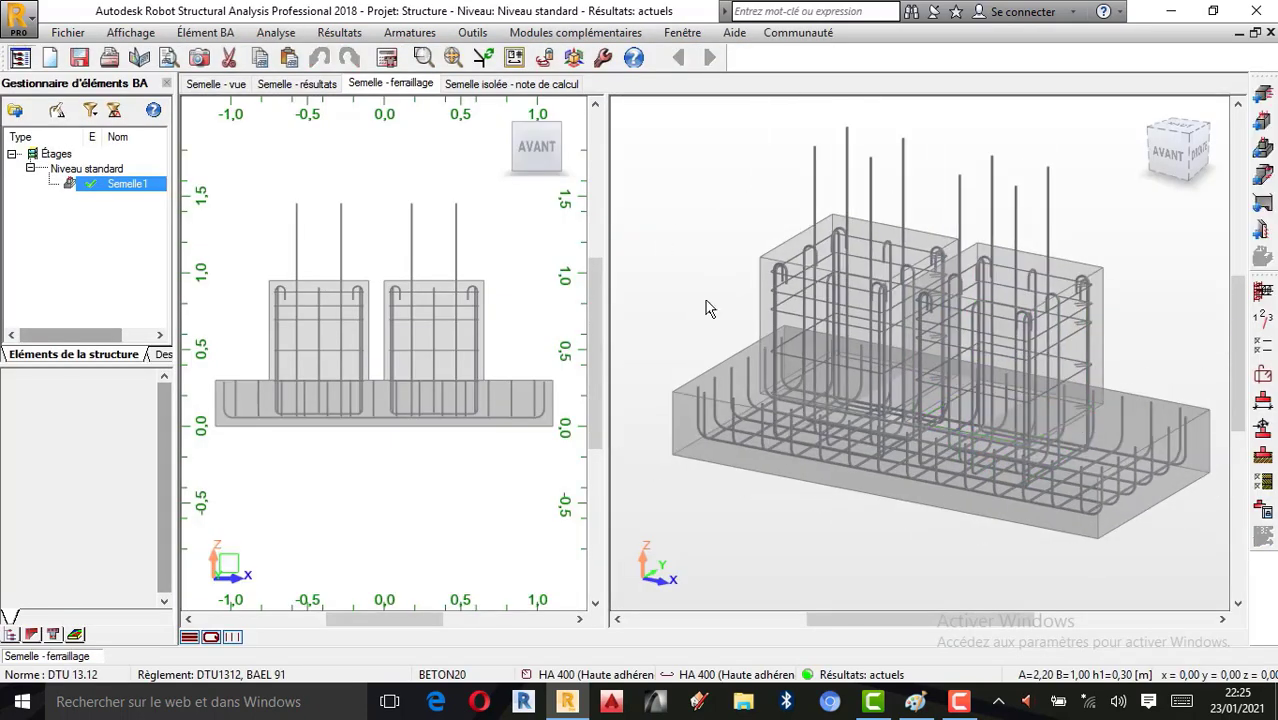
scroll(366, 290, "up", 2)
scroll(372, 310, "down", 2)
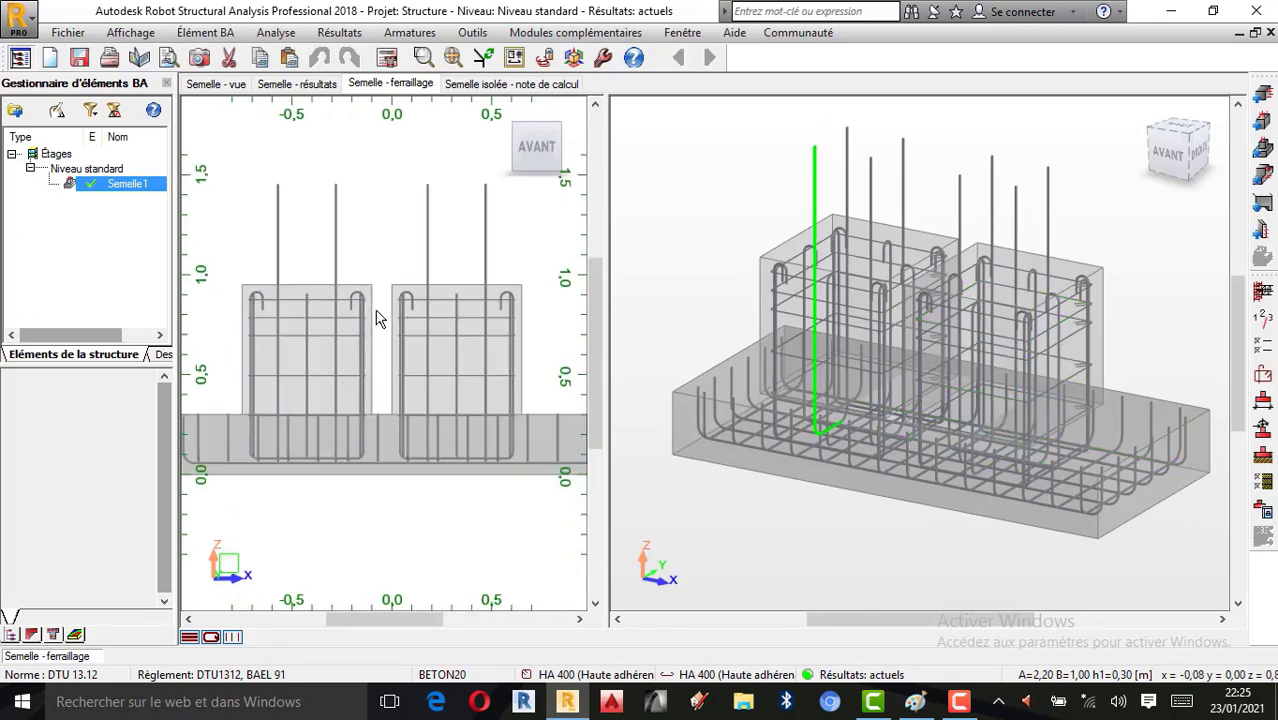
Review the soil stress diagram, stability coefficients and load combinations, then check the dimensioned geometry and return to the reinforcement model.
left_click(310, 86)
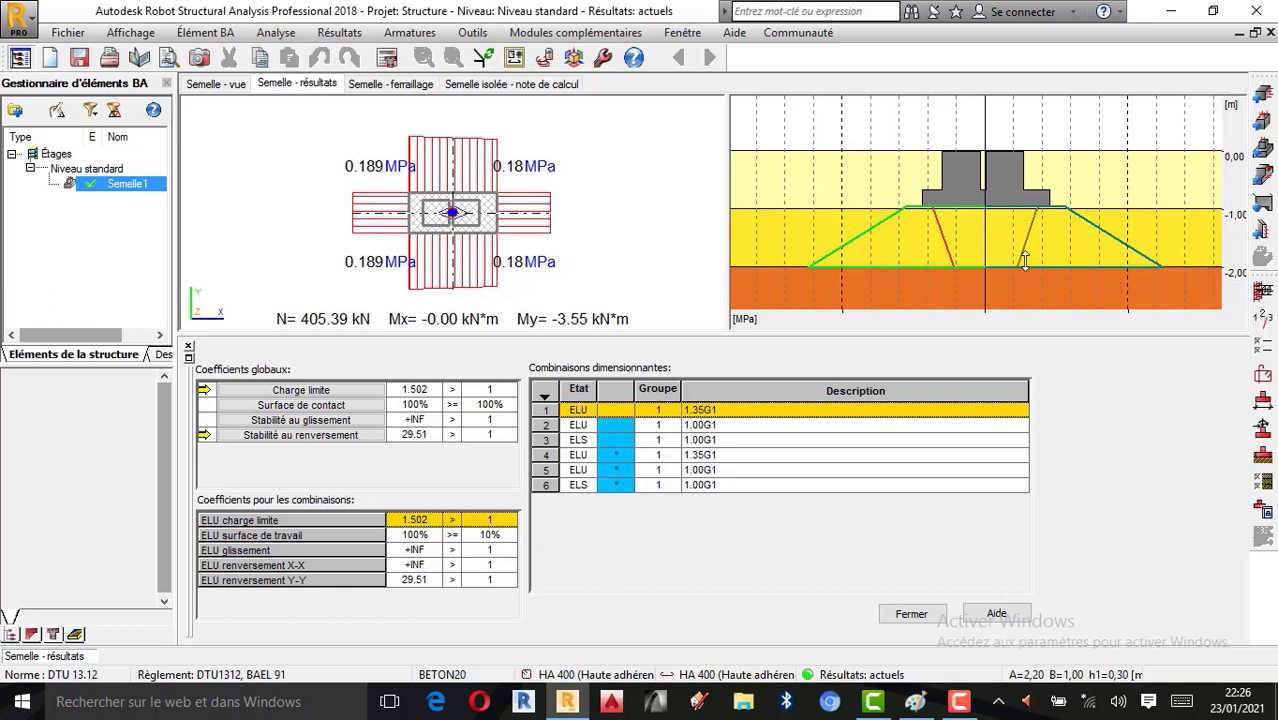
mouse_move(924, 242)
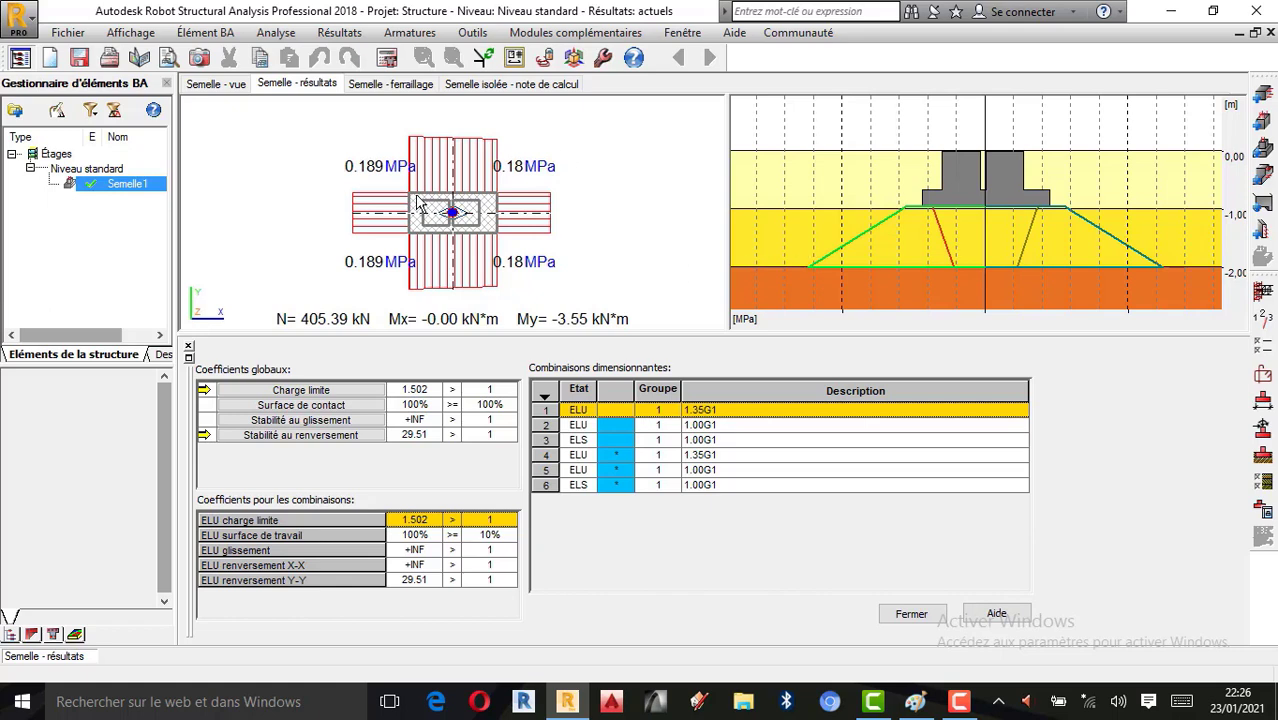
left_click(215, 84)
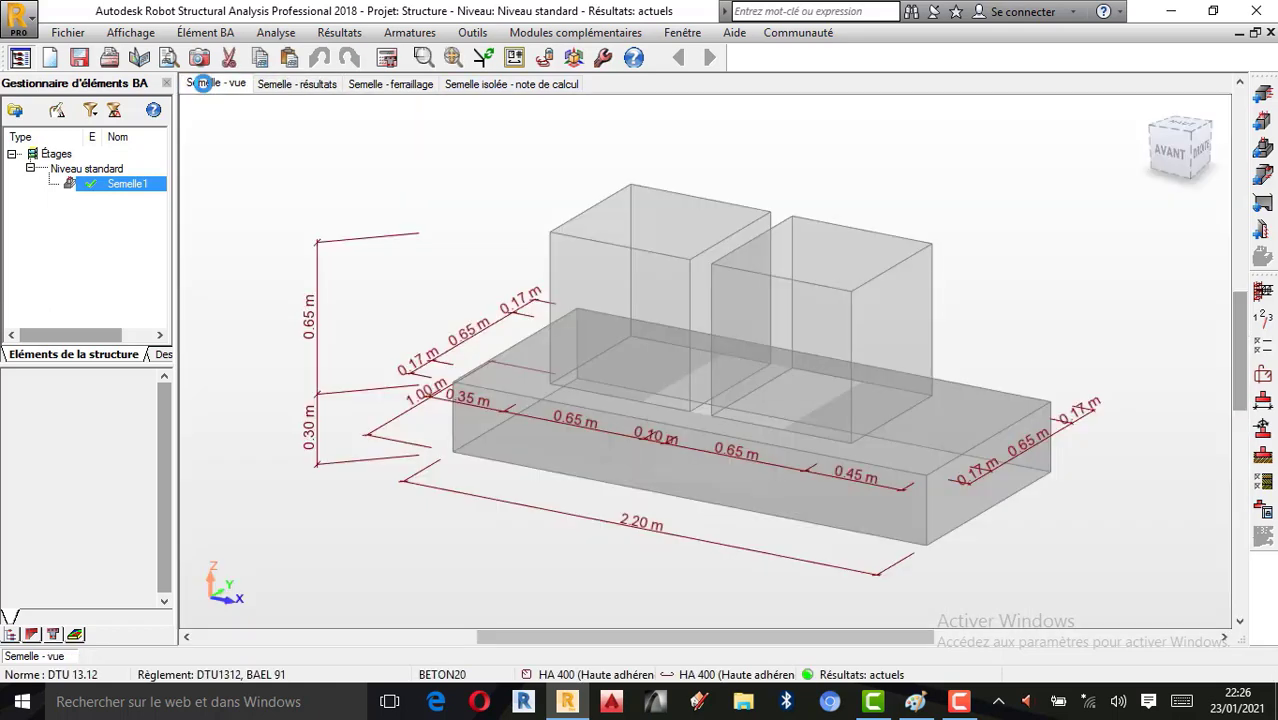
left_click(378, 92)
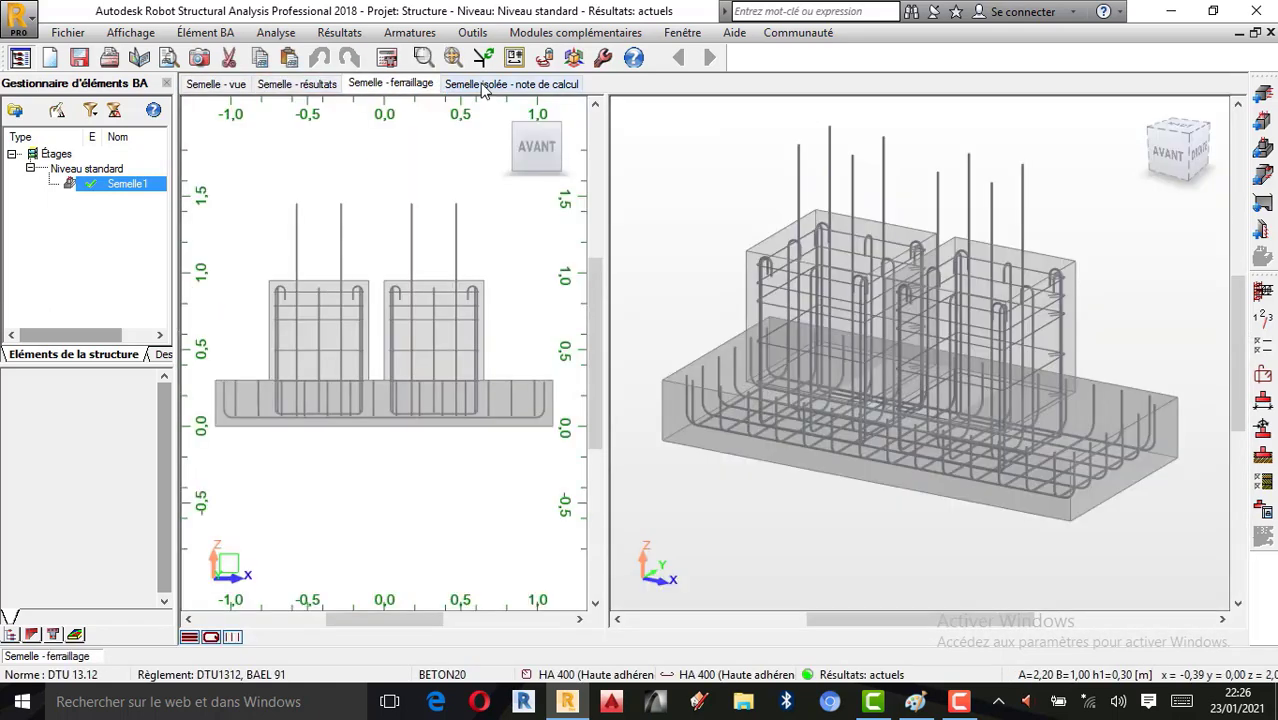
left_click(488, 85)
left_click(401, 88)
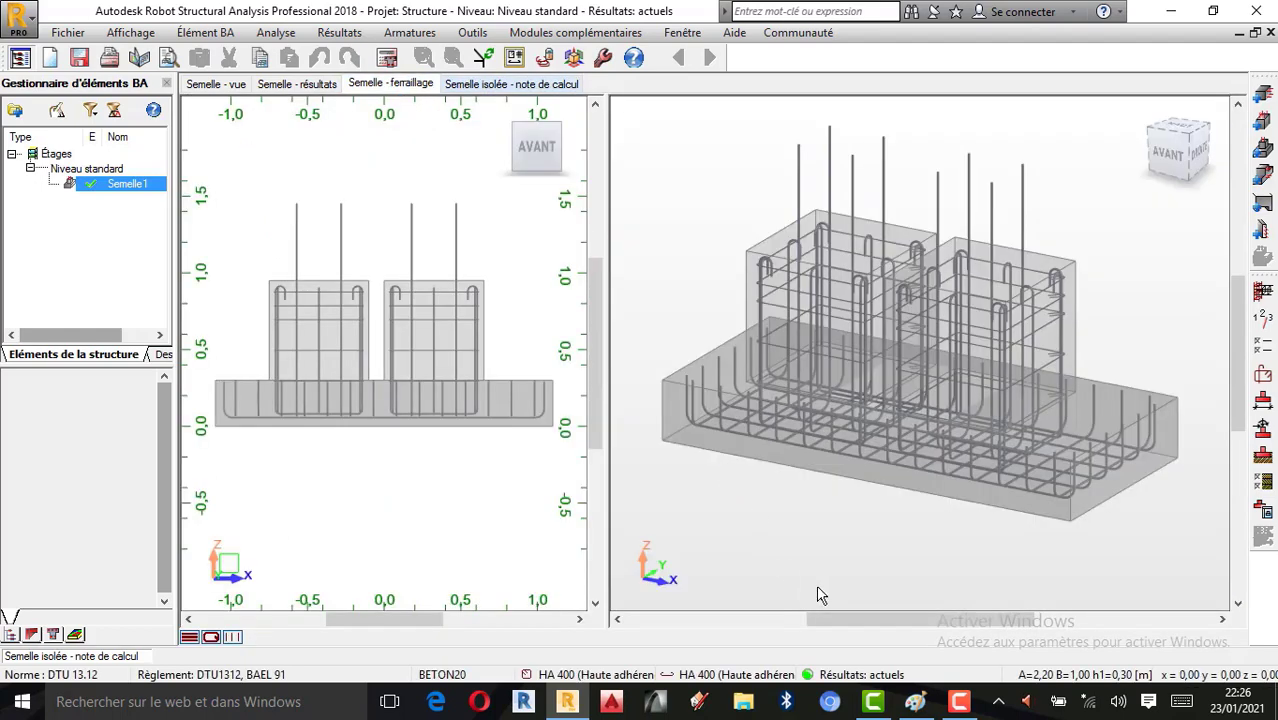
Switch to Paint to look at the reference footing reinforcement sketch, then return to the Robot reinforcement model.
left_click(916, 702)
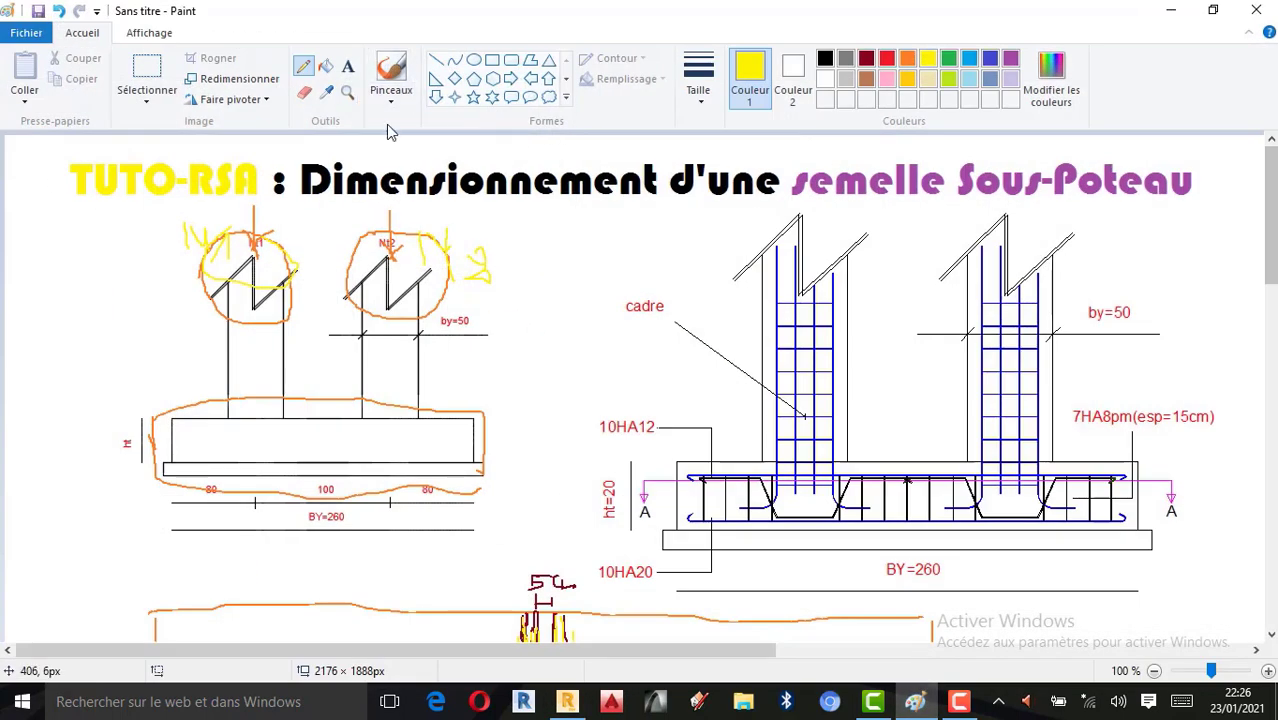
scroll(373, 241, "down", 1)
scroll(374, 242, "up", 1)
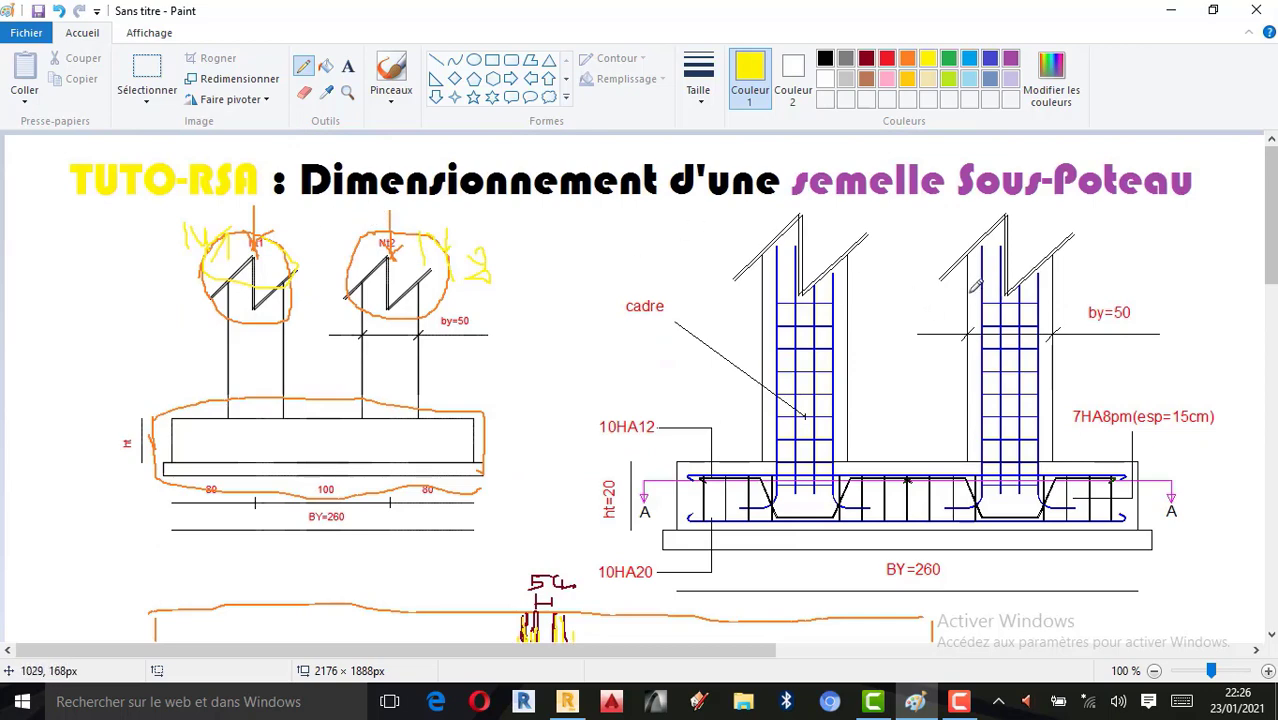
left_click(1170, 11)
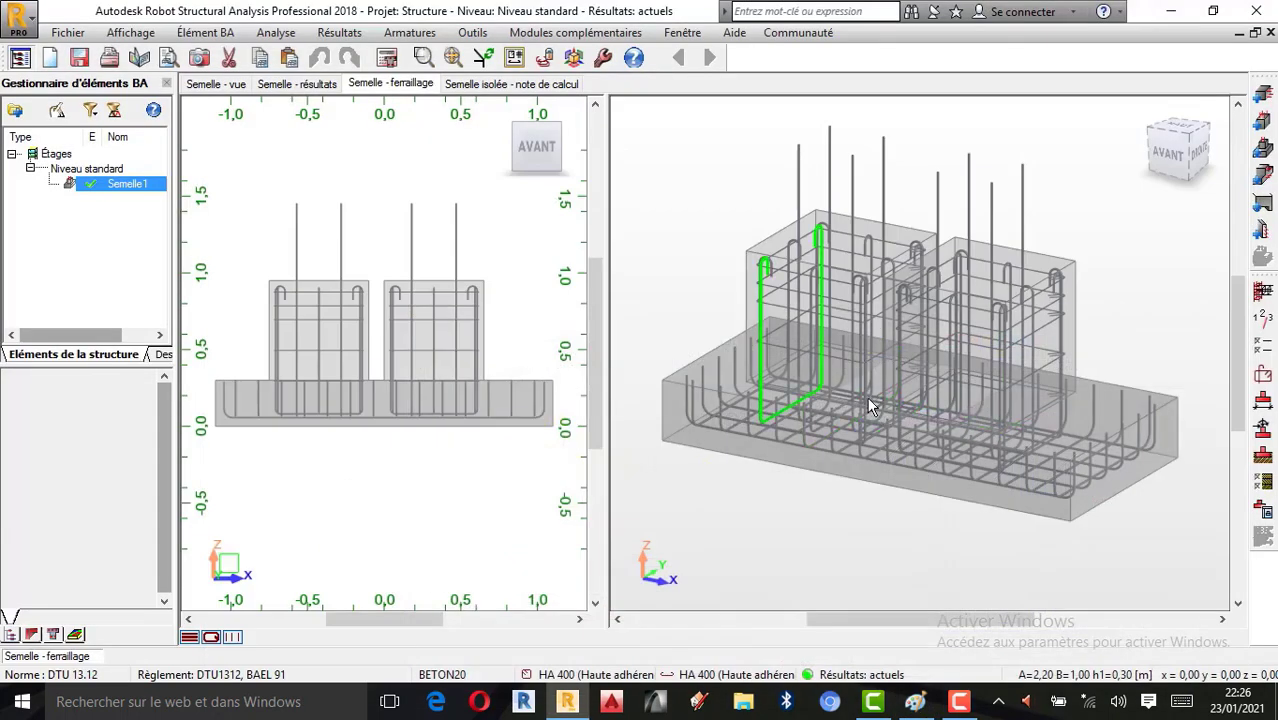